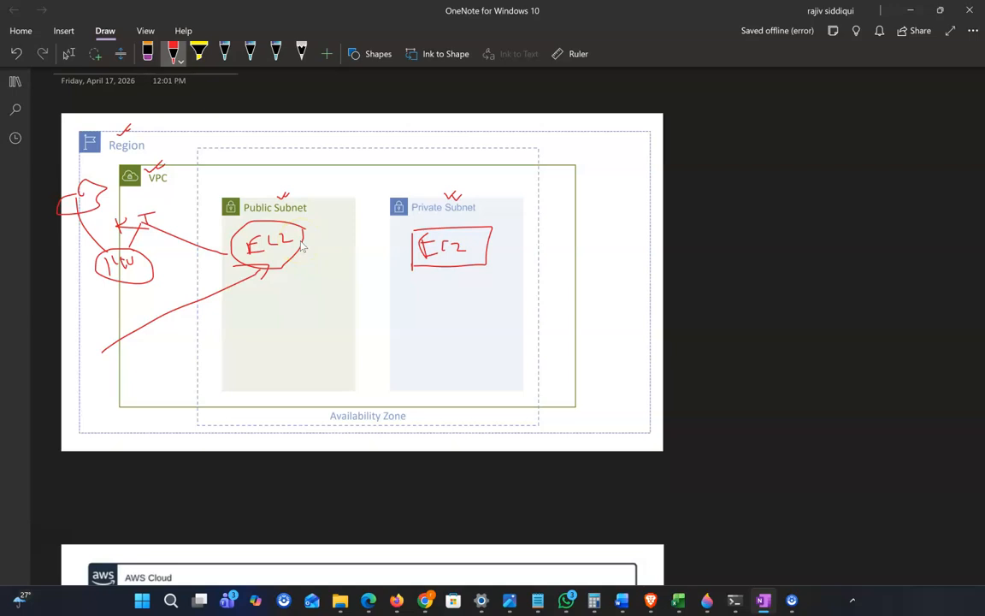
With the red pen, draw the private EC2's path through RT and NAT down to an internet cloud
left_click_drag(301, 246, 395, 247)
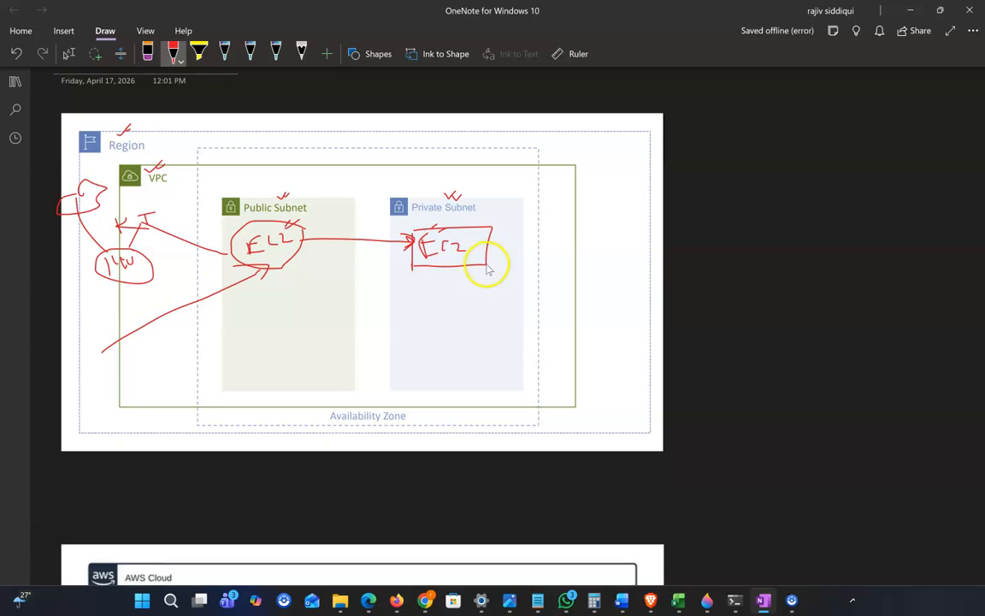
mouse_move(552, 337)
left_mouse_down()
mouse_move(583, 307)
mouse_move(589, 323)
mouse_move(607, 285)
mouse_move(588, 287)
left_mouse_up()
mouse_move(478, 266)
left_mouse_down()
mouse_move(538, 273)
mouse_move(567, 248)
mouse_move(578, 272)
mouse_move(530, 266)
mouse_move(572, 259)
left_mouse_up()
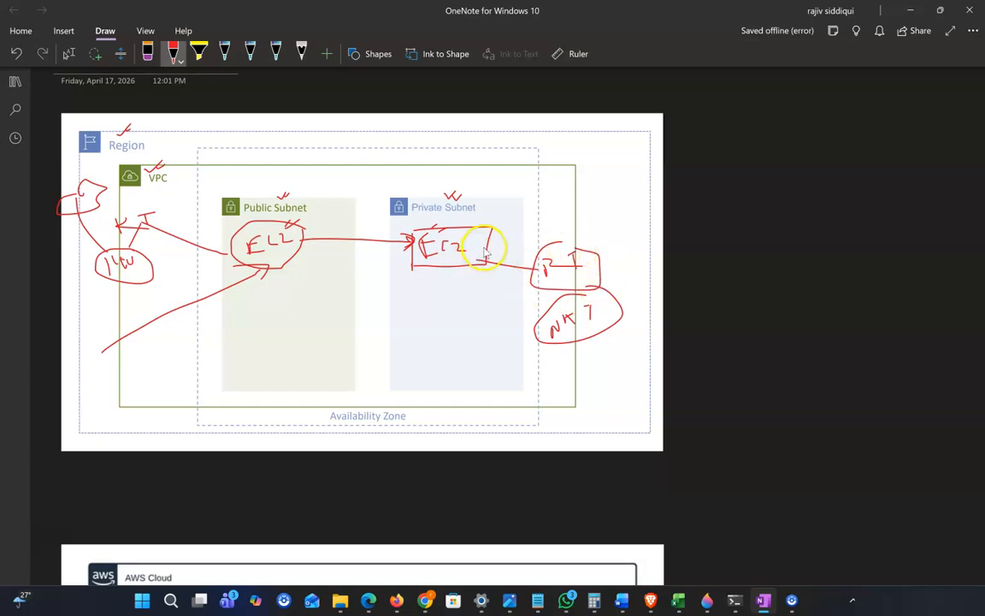
left_click_drag(483, 260, 531, 262)
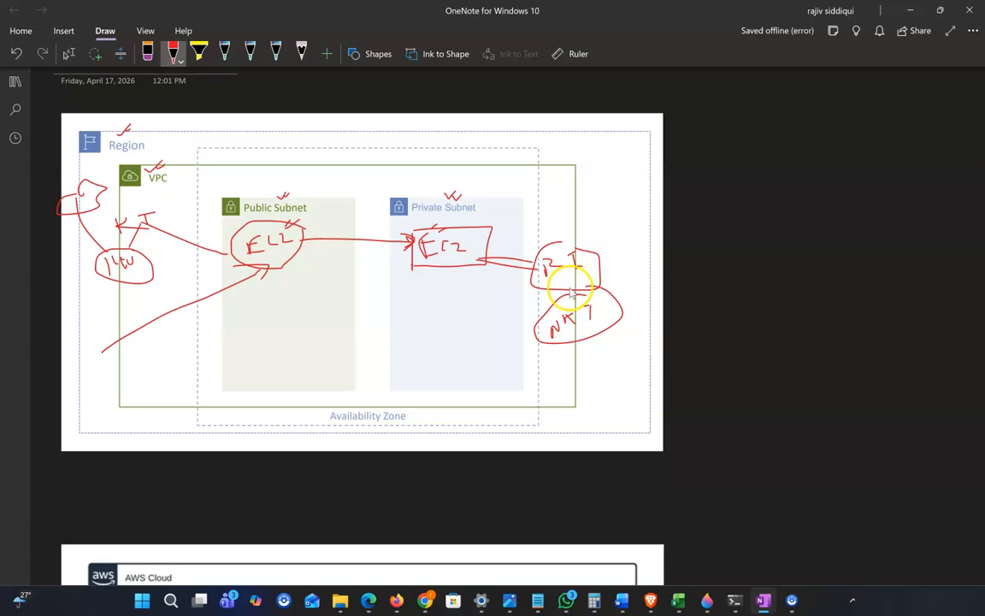
left_click_drag(561, 290, 576, 290)
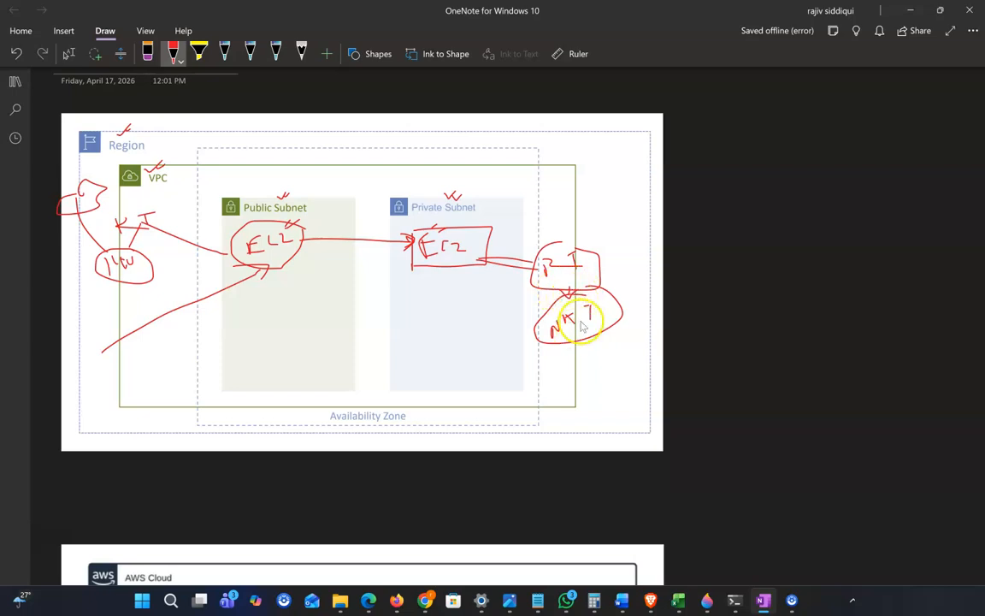
mouse_move(589, 338)
left_mouse_down()
mouse_move(595, 381)
mouse_move(622, 418)
mouse_move(597, 370)
mouse_move(612, 374)
mouse_move(577, 434)
left_mouse_up()
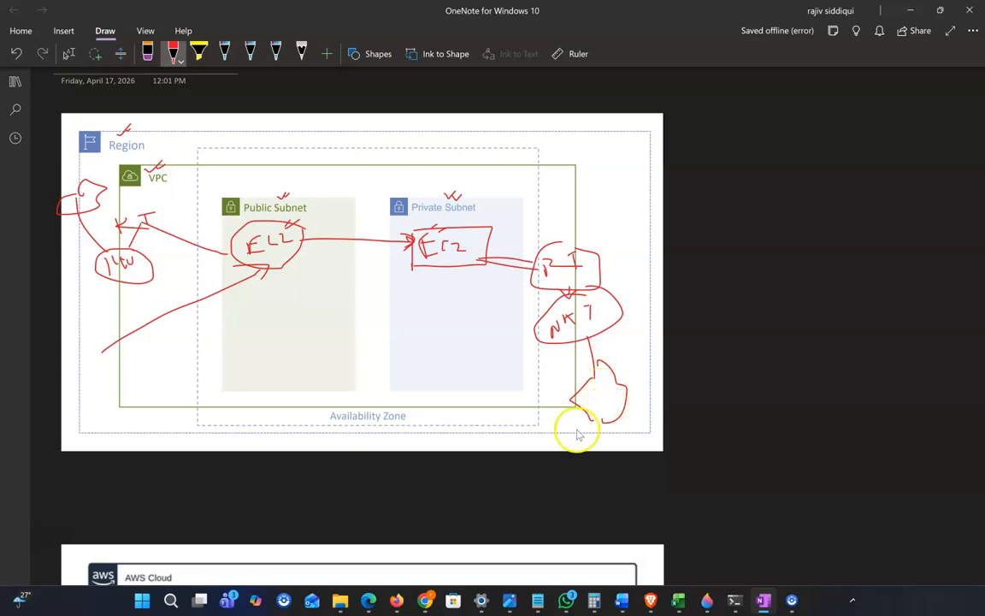
mouse_move(324, 438)
left_mouse_down()
mouse_move(354, 430)
mouse_move(404, 389)
left_mouse_up()
left_click_drag(431, 295, 438, 276)
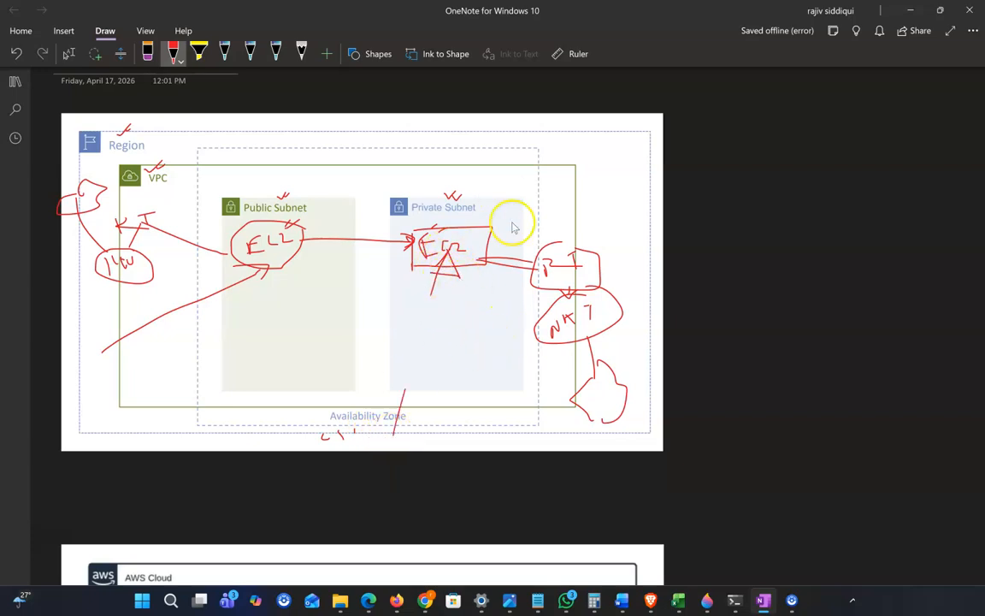
Label Web in the public subnet and DB in the private subnet, with inbound and Web-to-DB arrows
left_click_drag(295, 294, 431, 293)
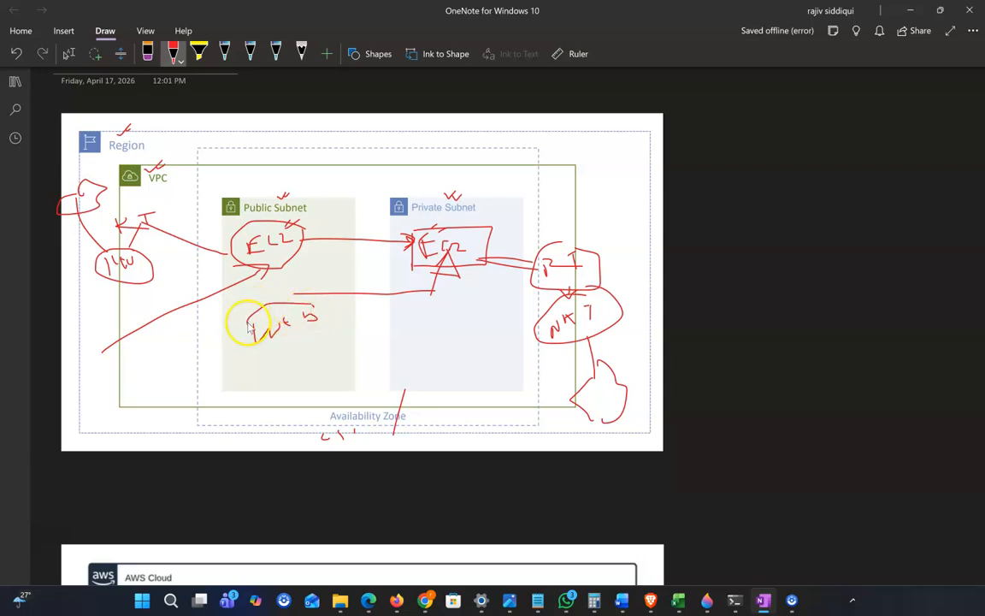
mouse_move(417, 315)
left_mouse_down()
mouse_move(421, 328)
mouse_move(462, 318)
left_mouse_up()
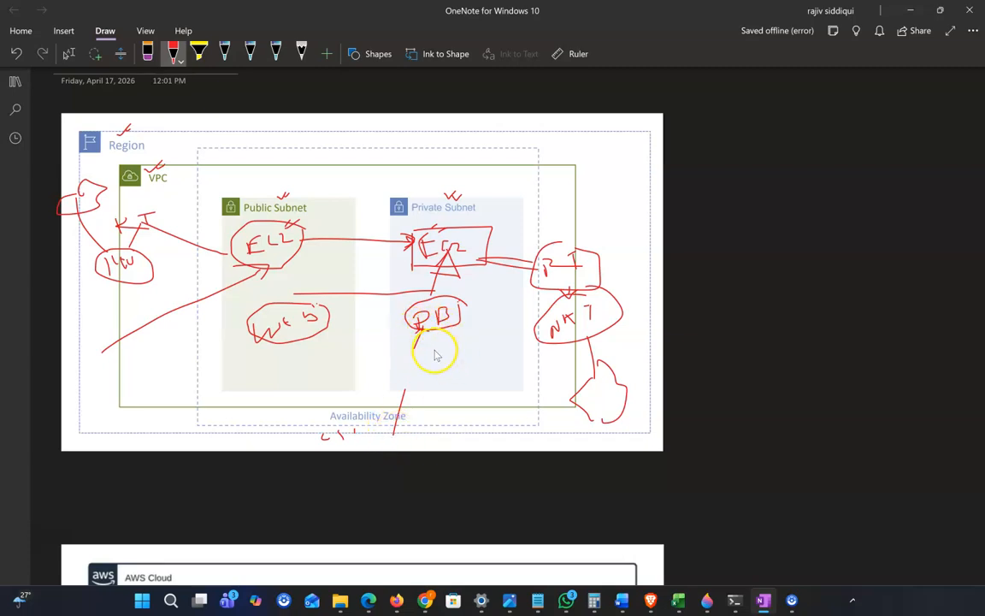
left_click_drag(177, 357, 269, 344)
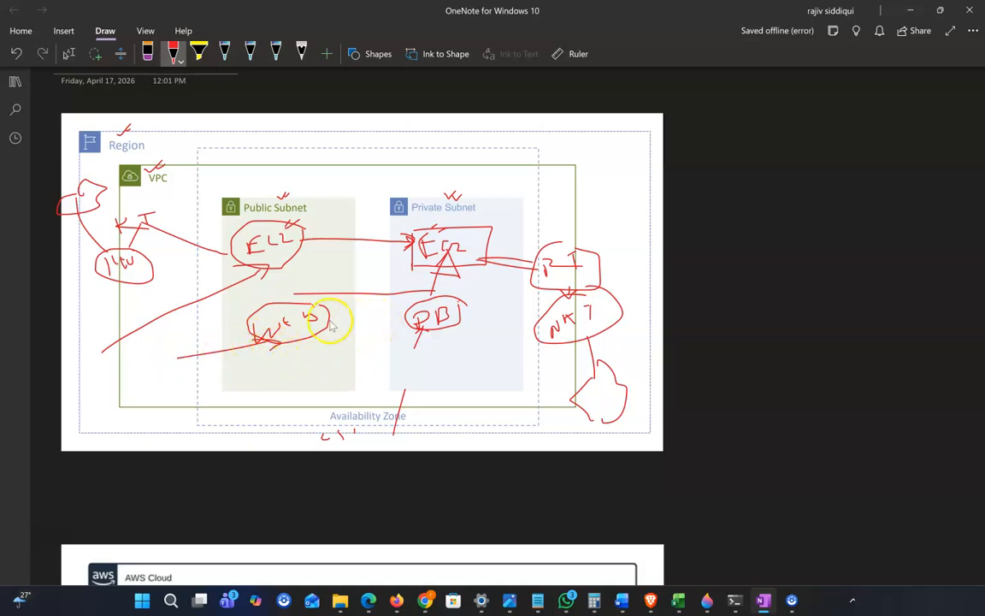
mouse_move(331, 318)
left_mouse_down()
mouse_move(407, 317)
mouse_move(402, 325)
left_mouse_up()
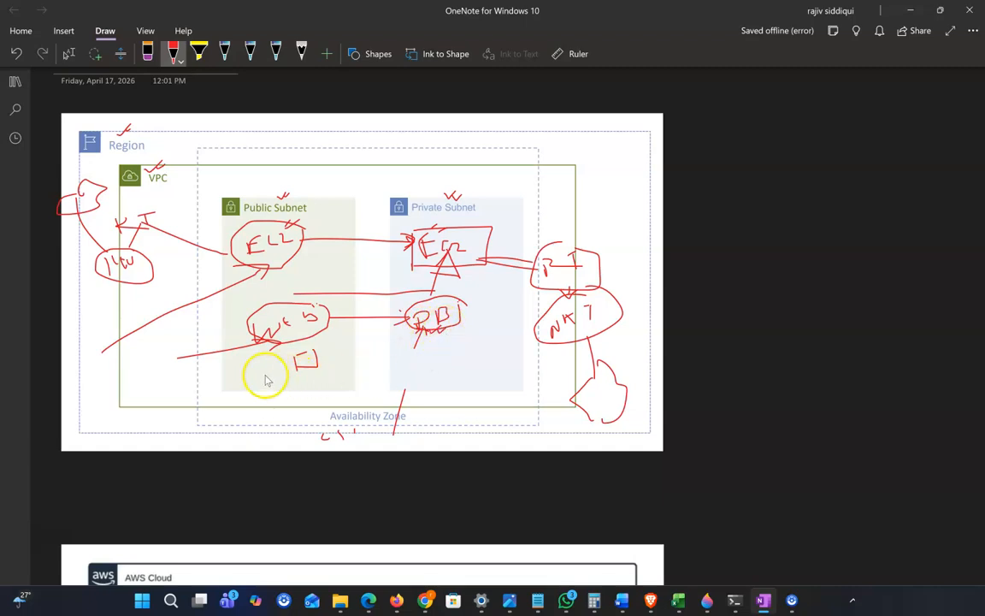
left_click_drag(195, 383, 294, 367)
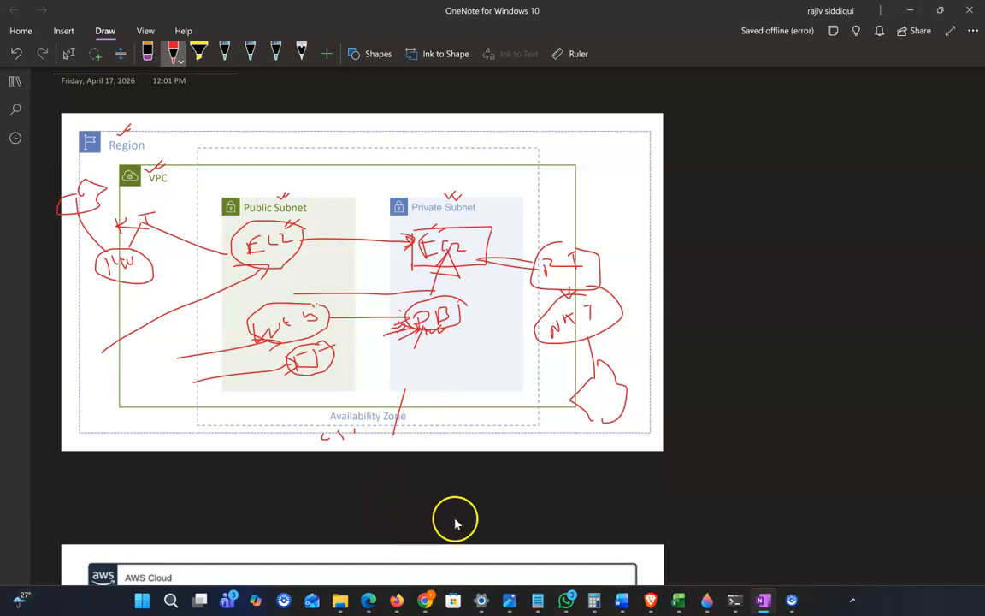
Return to the VPC dashboard in Chrome and open the Your VPCs list showing default-vpc
mouse_move(424, 598)
left_click(577, 541)
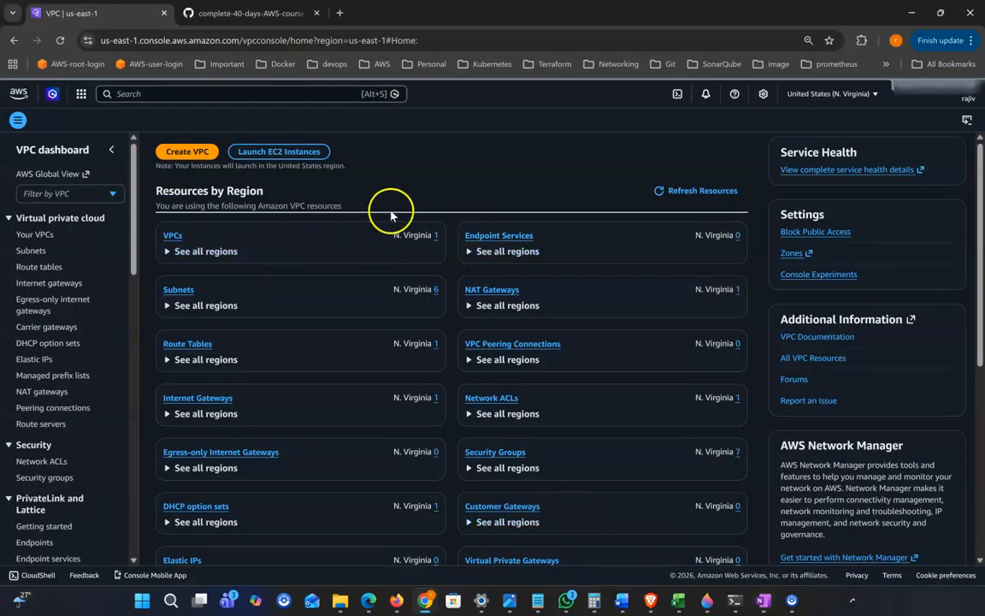
scroll(378, 215, "down", 1)
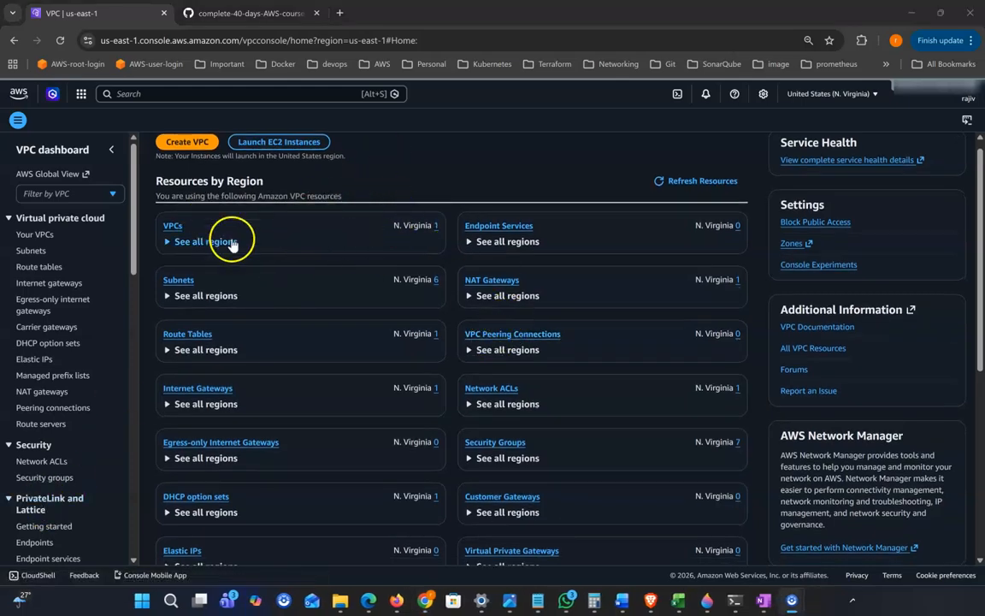
left_click(174, 227)
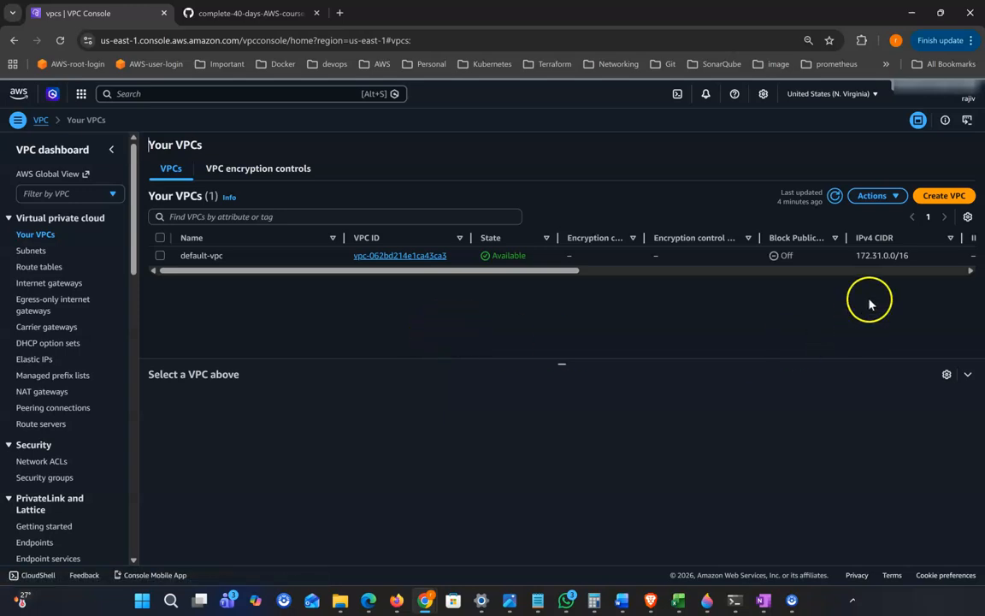
Start a new VPC named vpc1 with IPv4 CIDR 10.0.0.0/16
left_click(937, 200)
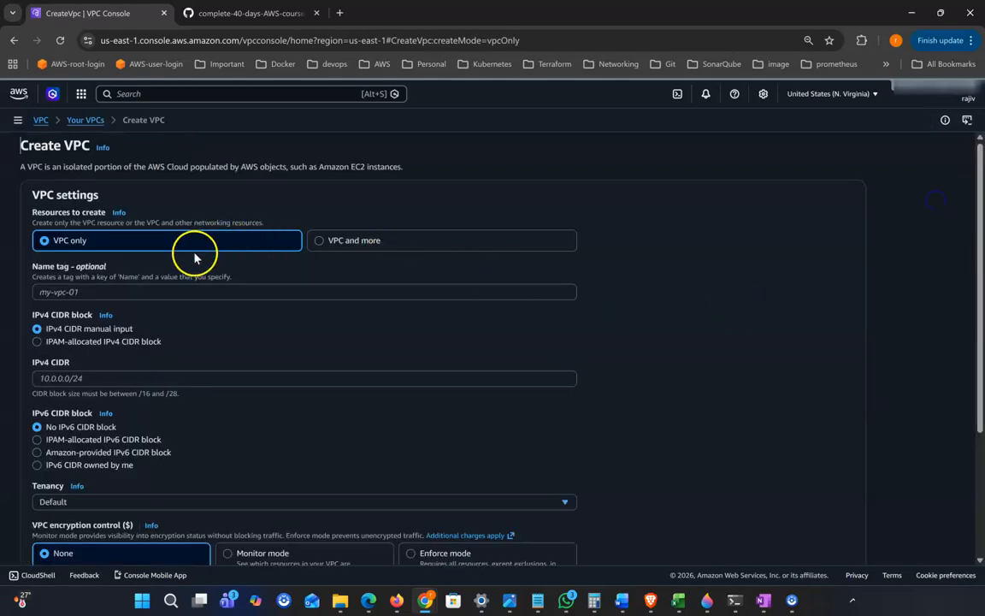
scroll(114, 275, "down", 1)
left_click(102, 247)
type("vpc")
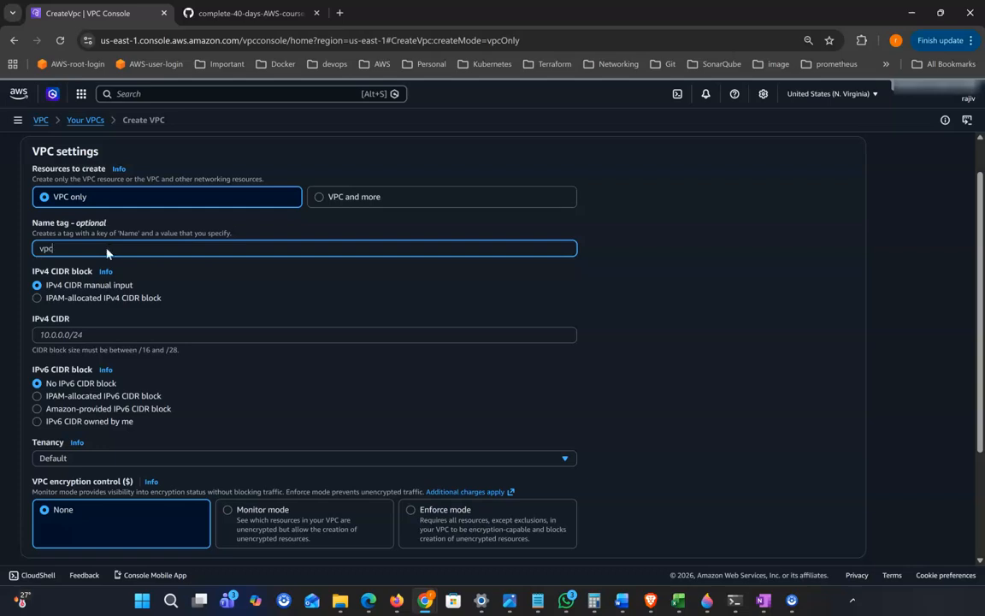
key("F1")
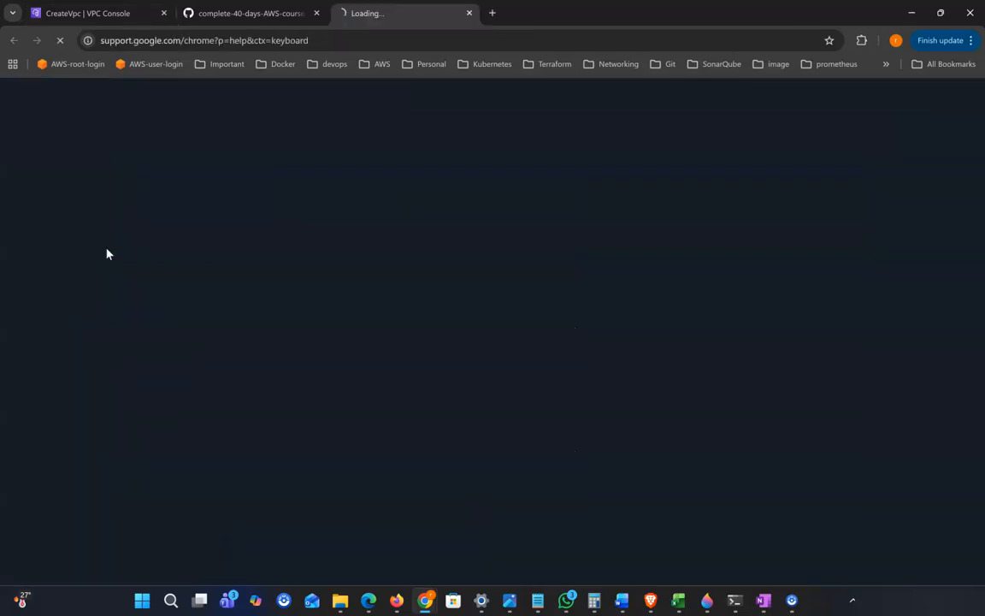
key("ctrl+w")
left_click(62, 247)
type("pc1")
scroll(128, 359, "down", 1)
left_click(69, 302)
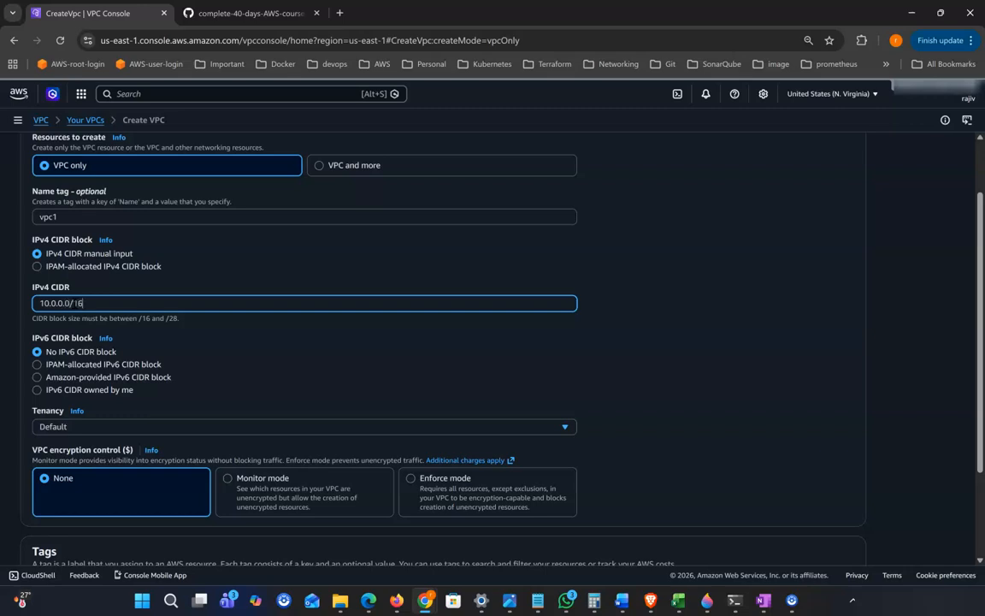
scroll(52, 316, "down", 1)
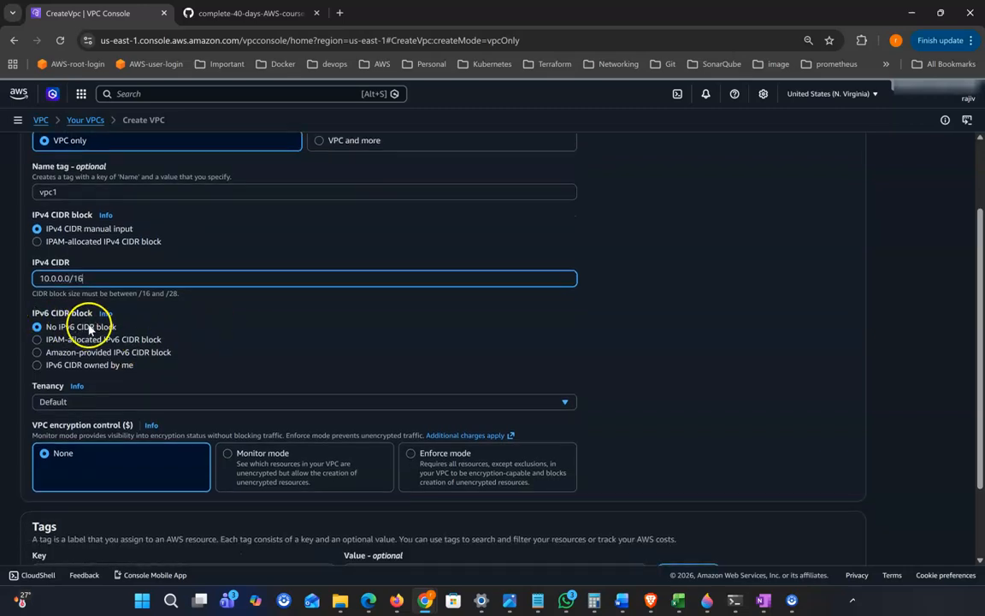
scroll(154, 330, "down", 1)
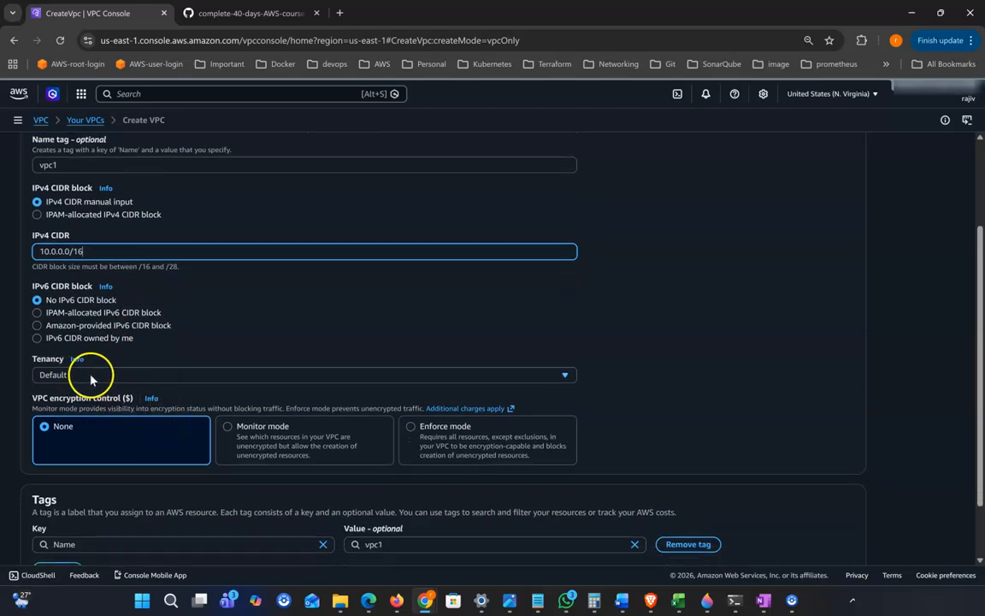
Keep Default tenancy and create the vpc1 VPC
left_click(92, 376)
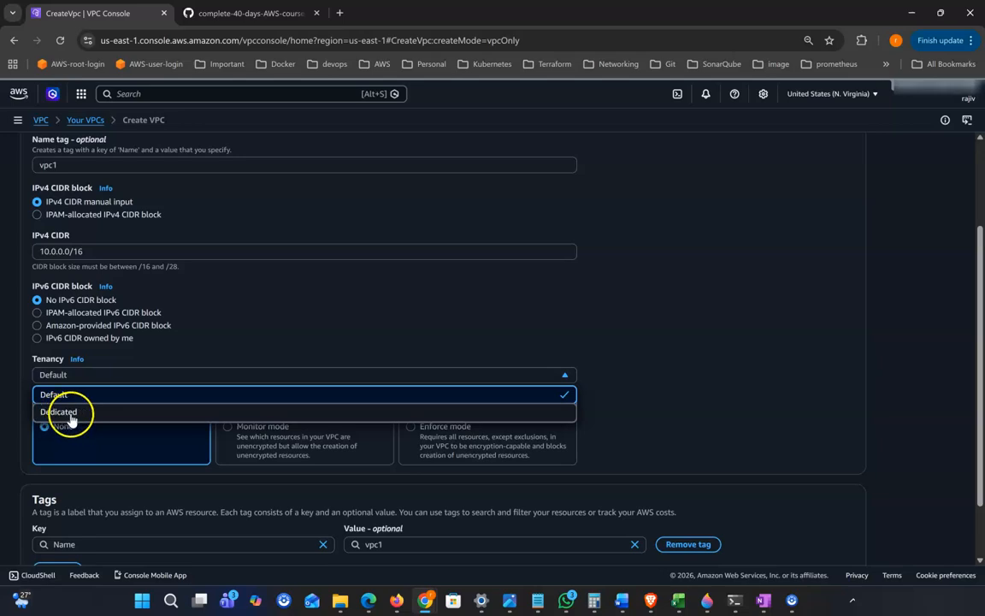
left_click(58, 398)
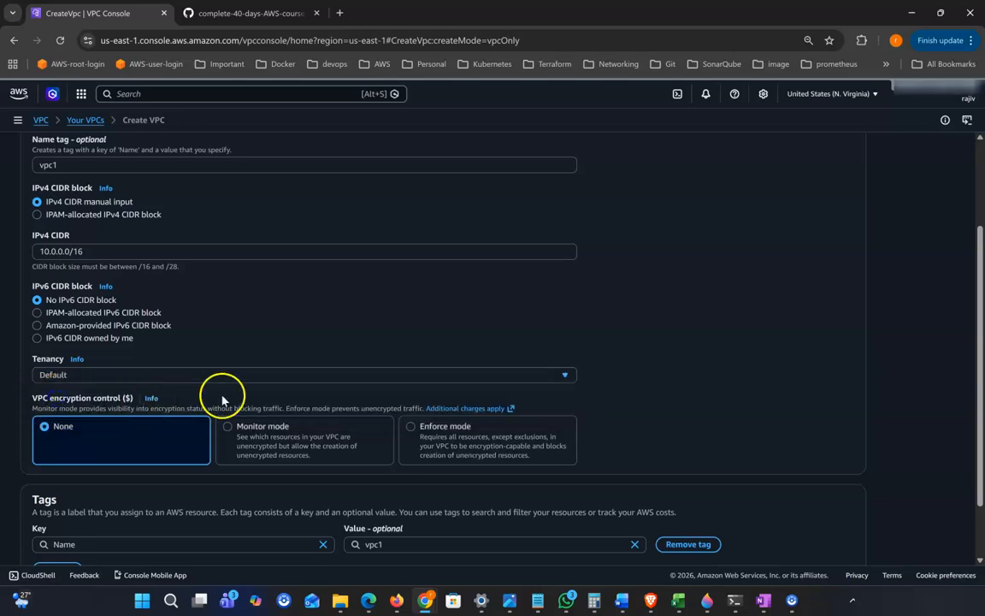
scroll(149, 333, "down", 1)
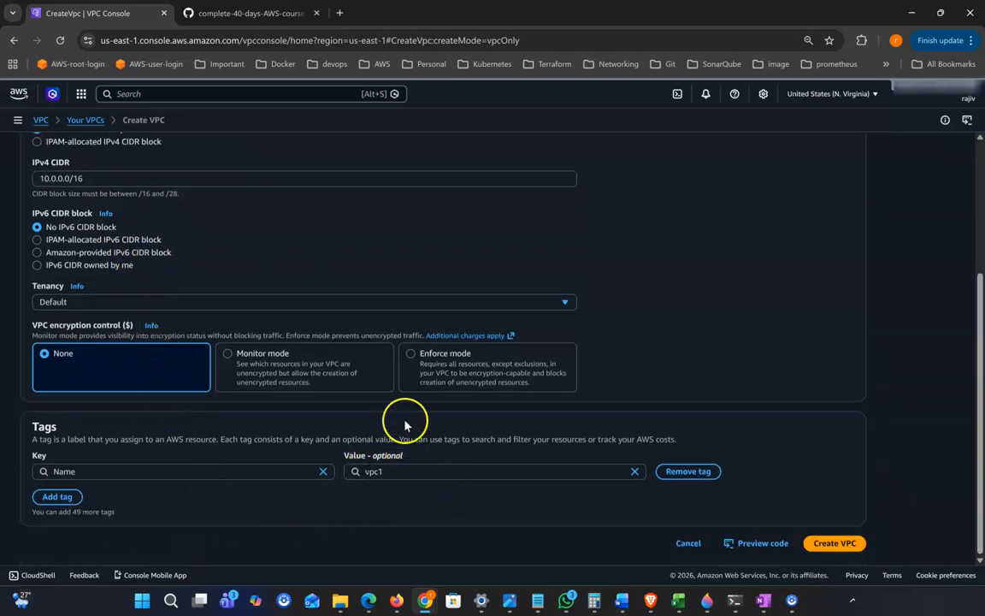
scroll(397, 377, "up", 1)
scroll(393, 359, "up", 1)
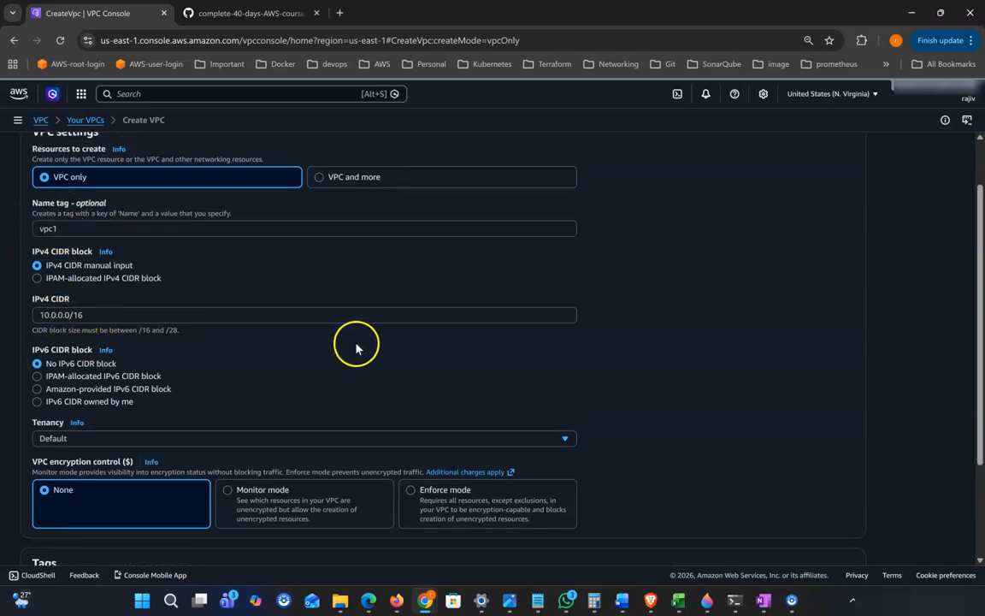
scroll(804, 522, "down", 3)
left_click(842, 539)
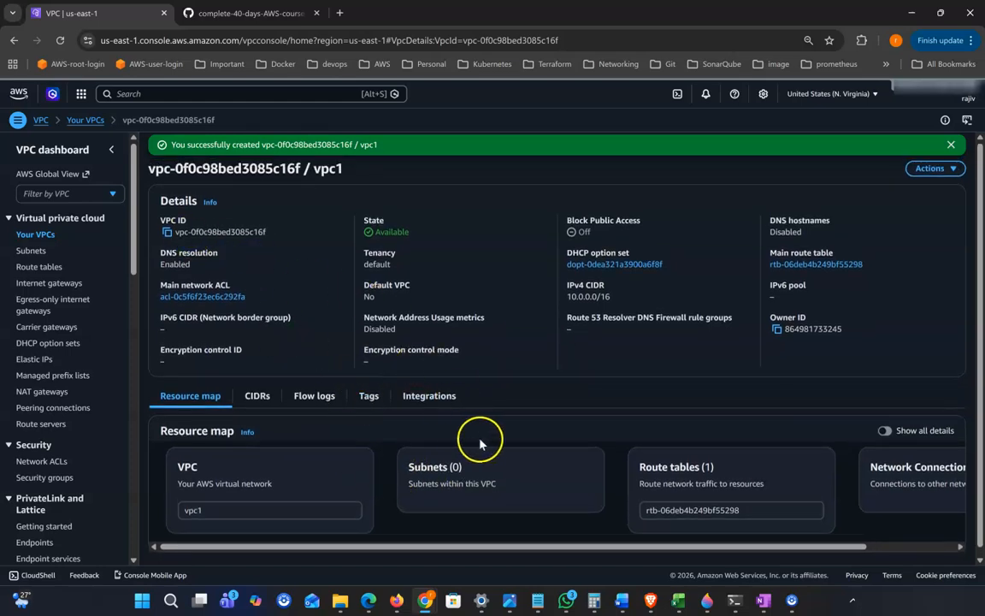
Open the Subnets page in a new browser tab
scroll(431, 398, "down", 1)
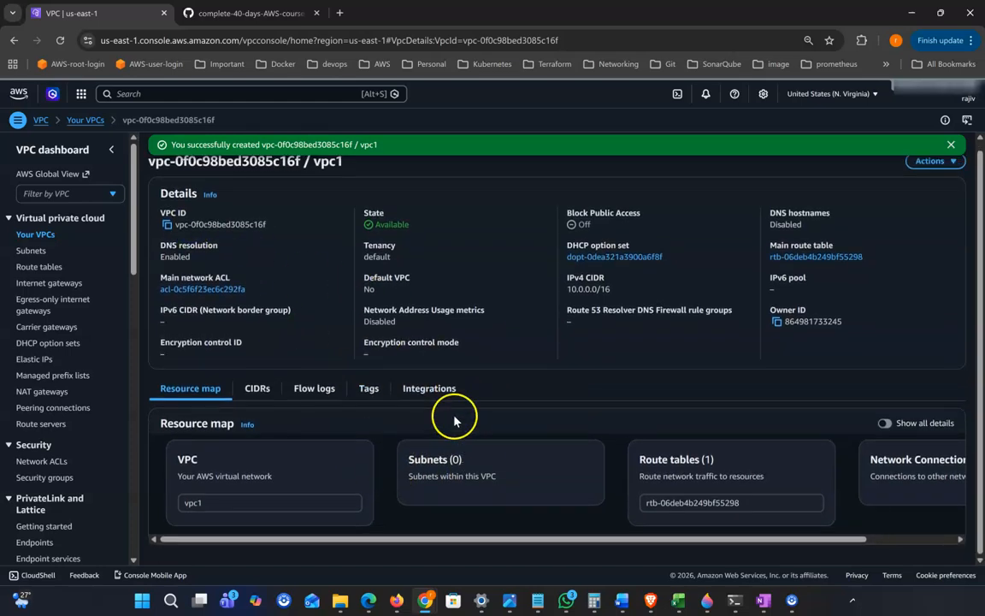
right_click(37, 256)
left_click(53, 261)
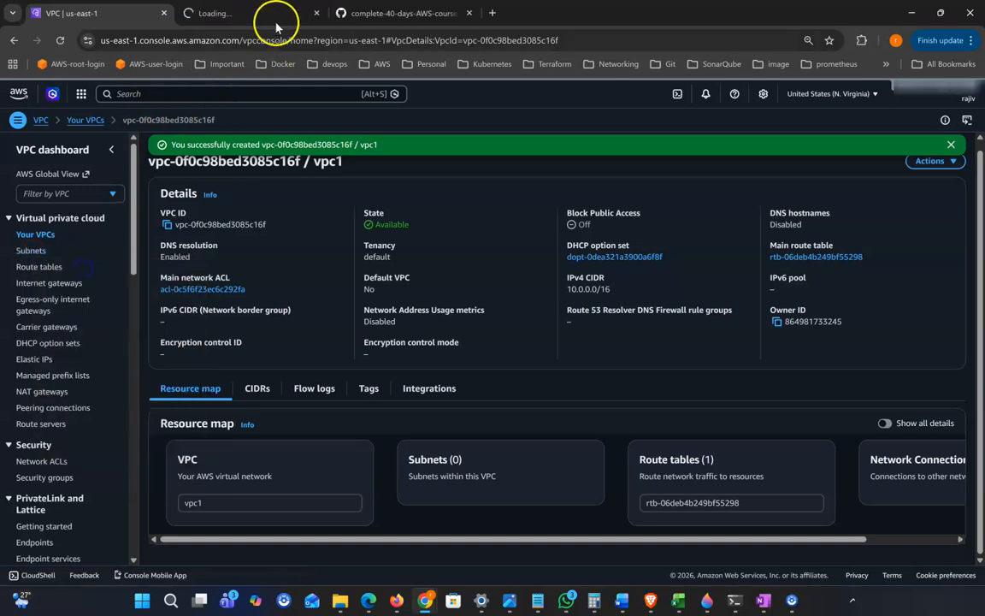
Select the public subnet CIDR 10.0.1.0/24 in the GitHub course notes
left_click(396, 14)
scroll(274, 424, "up", 1)
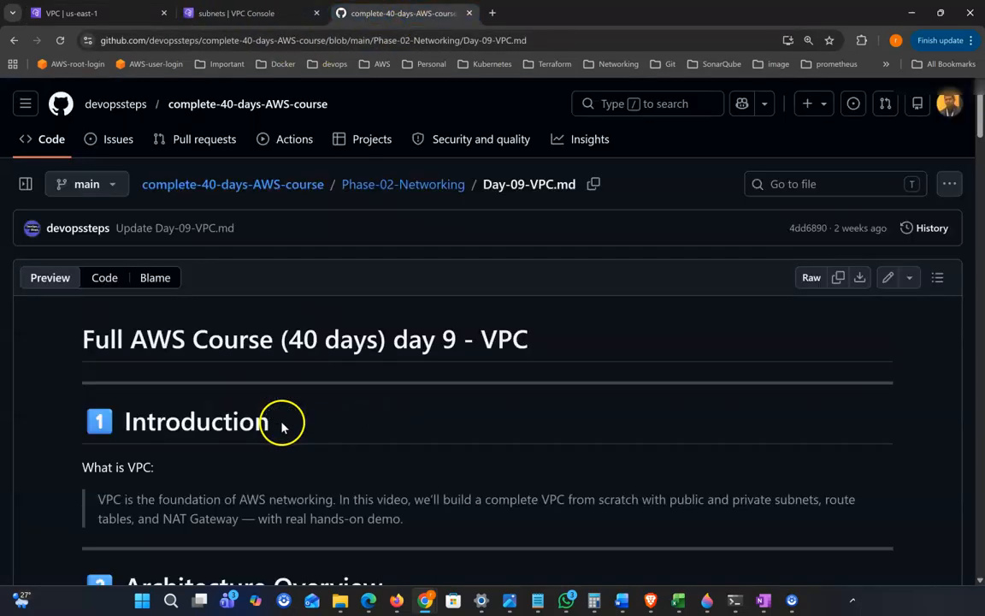
scroll(279, 423, "down", 5)
scroll(279, 425, "down", 4)
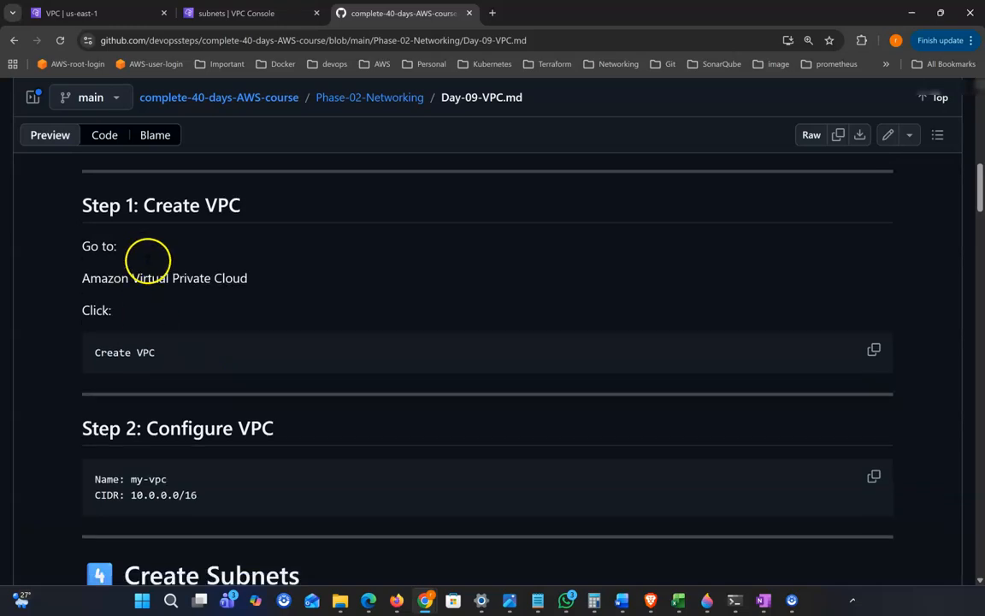
scroll(168, 392, "down", 3)
left_click_drag(155, 383, 231, 392)
scroll(244, 399, "down", 1)
left_click(148, 359)
left_click_drag(131, 345, 262, 356)
key("ctrl+c")
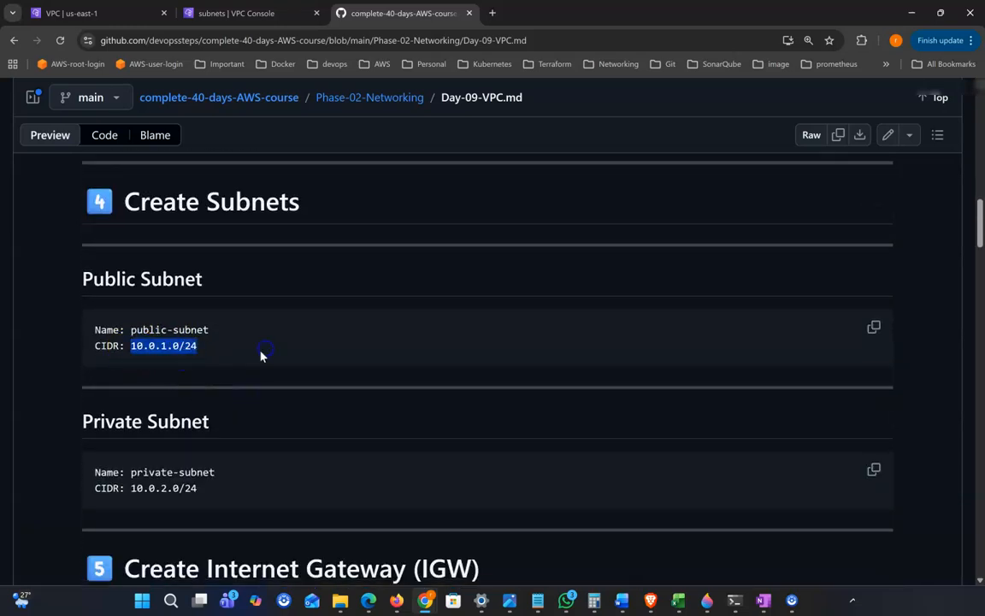
Go back to the empty Subnets list in the VPC console tab
scroll(248, 362, "up", 2)
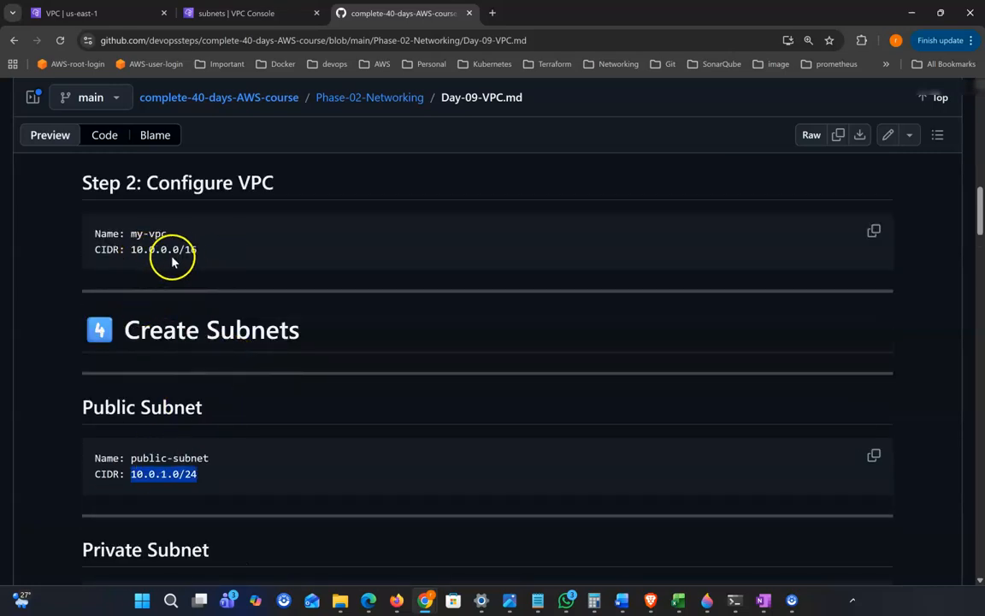
scroll(237, 320, "down", 1)
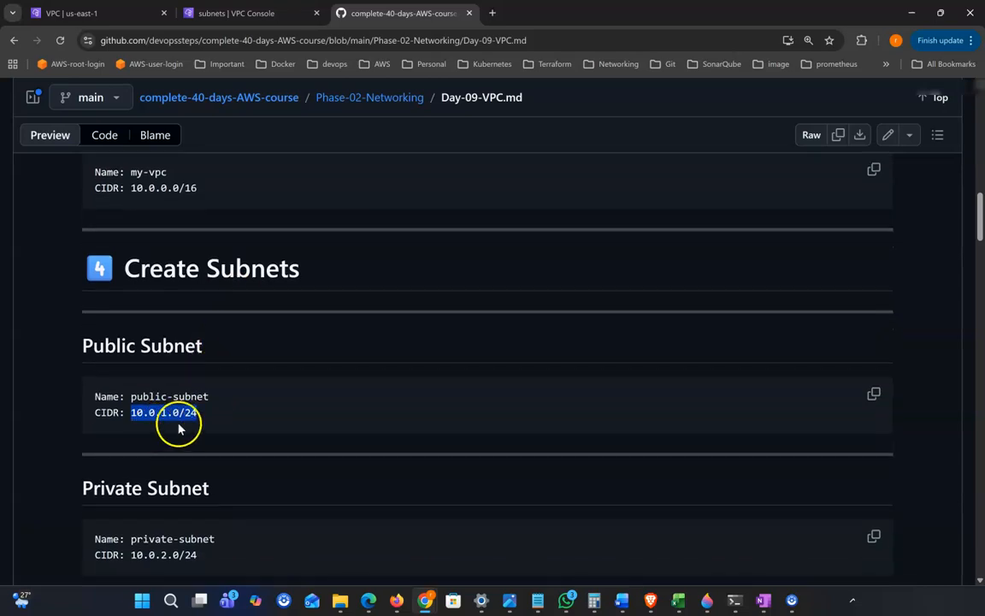
scroll(158, 419, "down", 1)
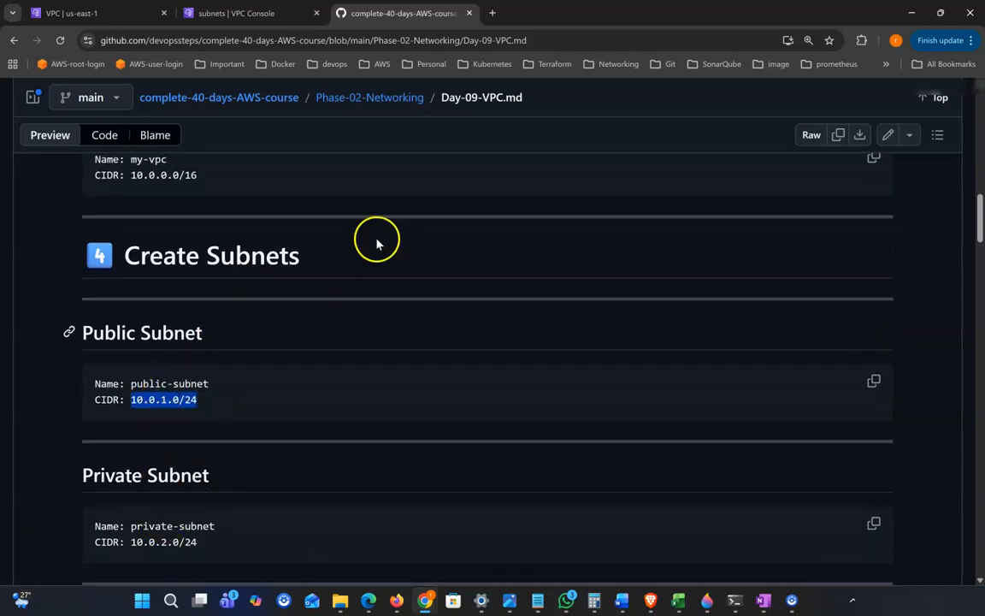
left_click(252, 14)
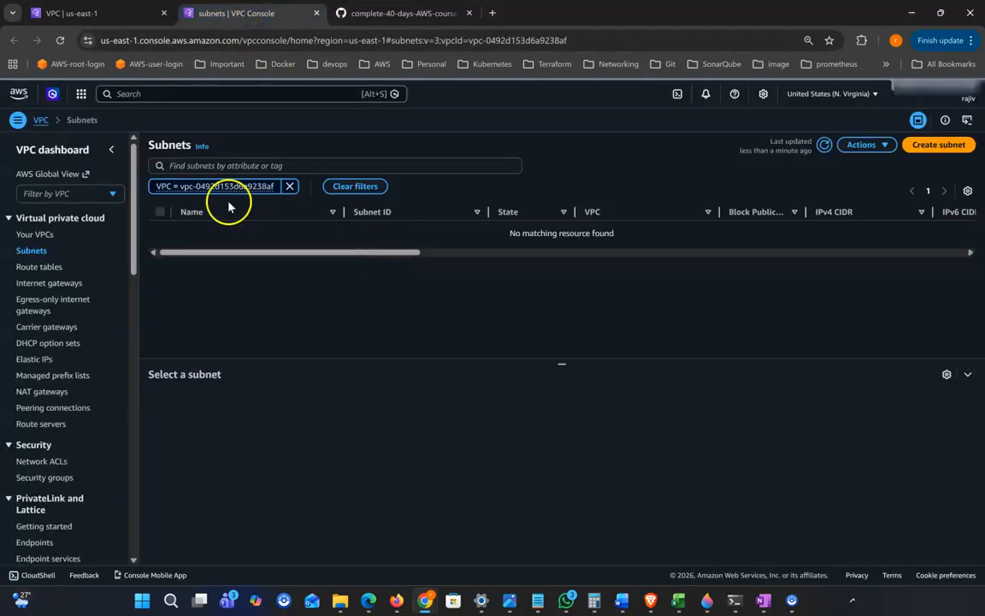
Start a new subnet in vpc1 named public-sub1
left_click(936, 147)
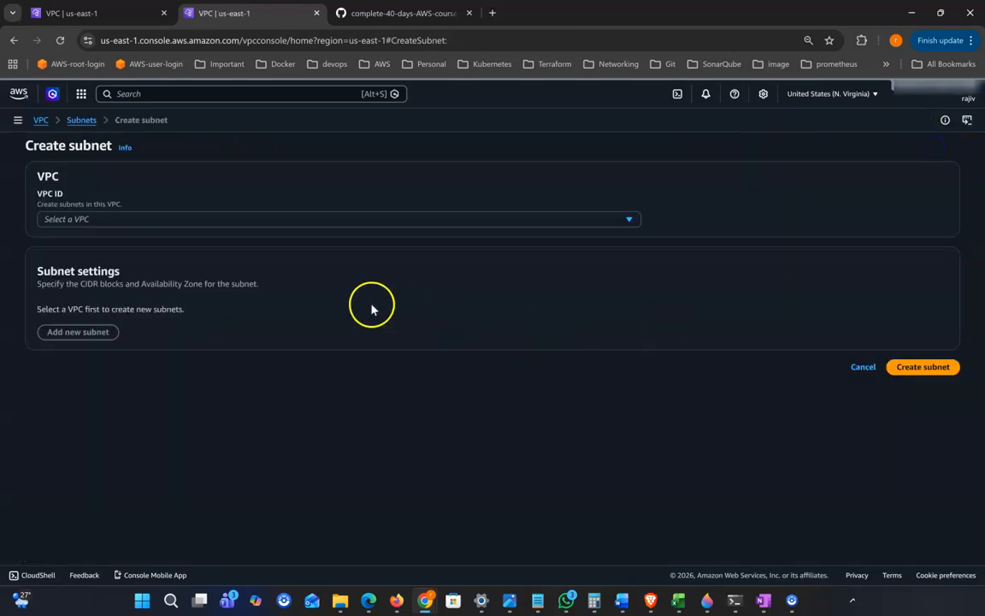
left_click(108, 219)
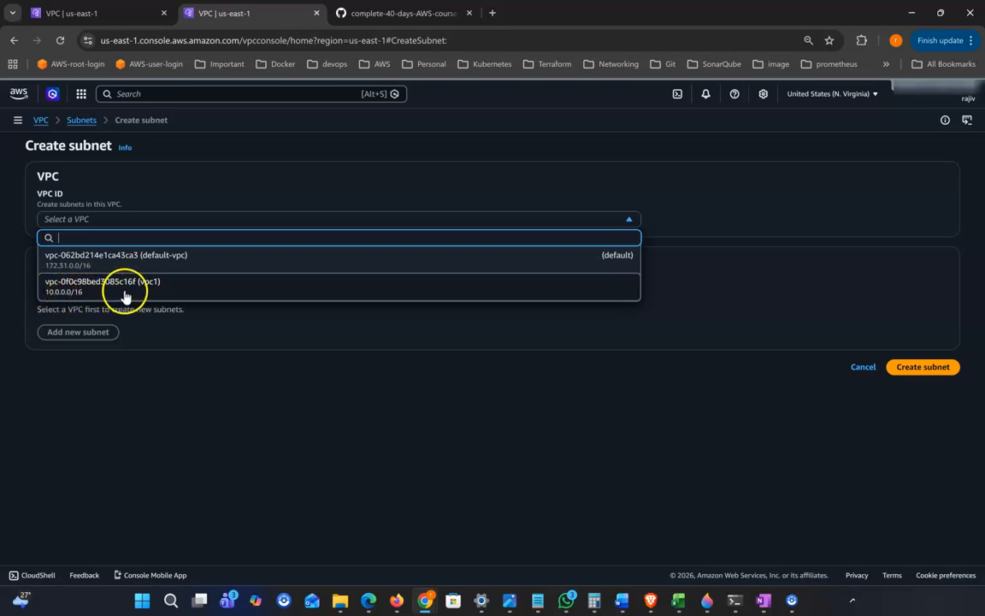
left_click(87, 294)
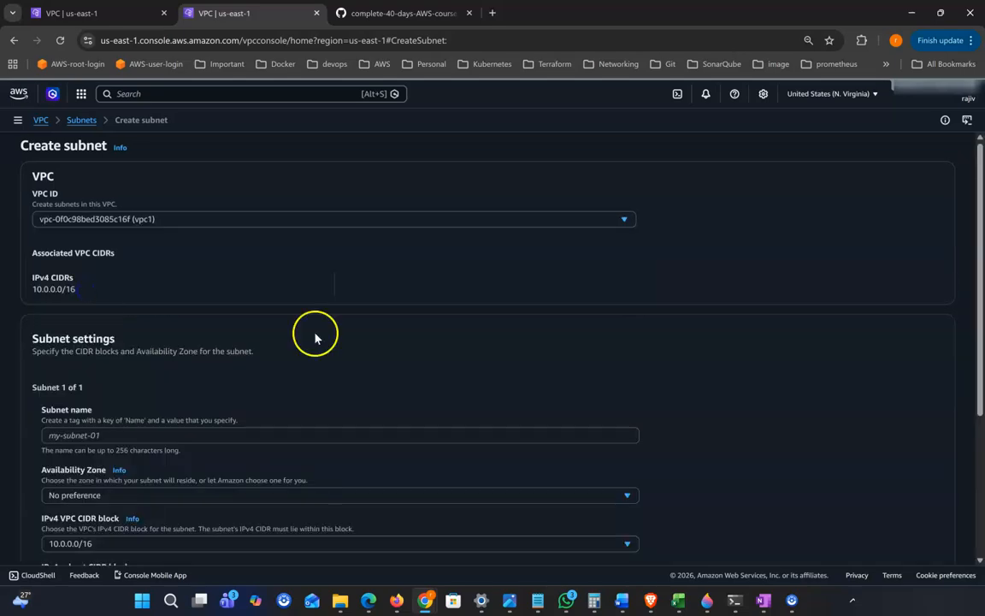
scroll(193, 314, "down", 2)
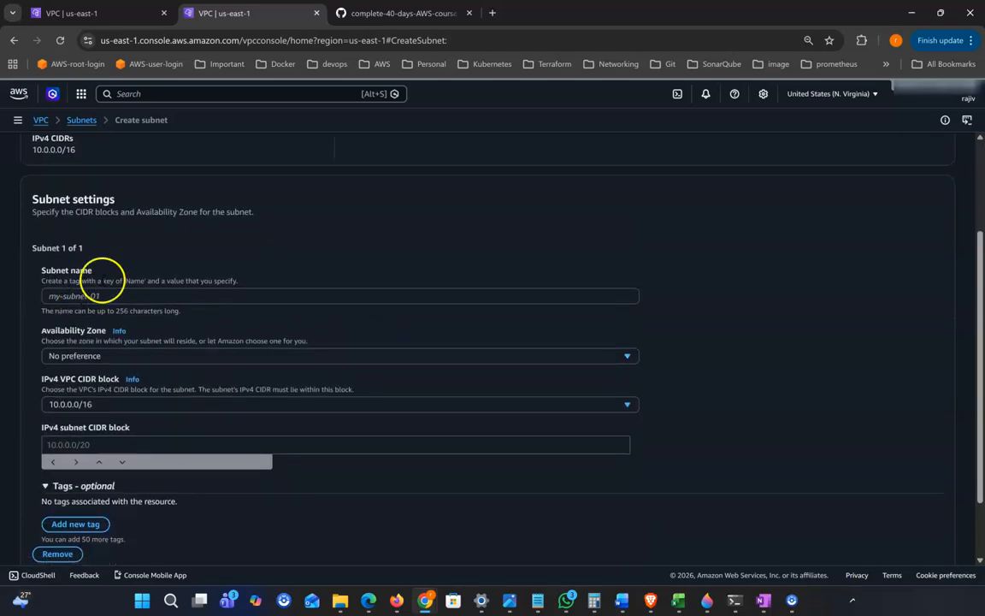
scroll(99, 293, "down", 1)
left_click(99, 249)
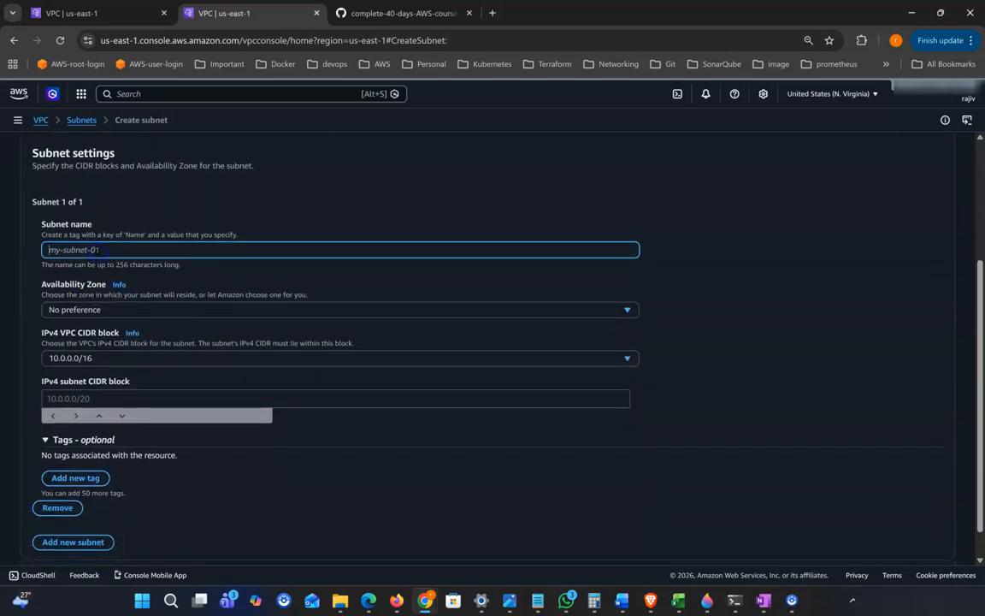
type("public-sub1")
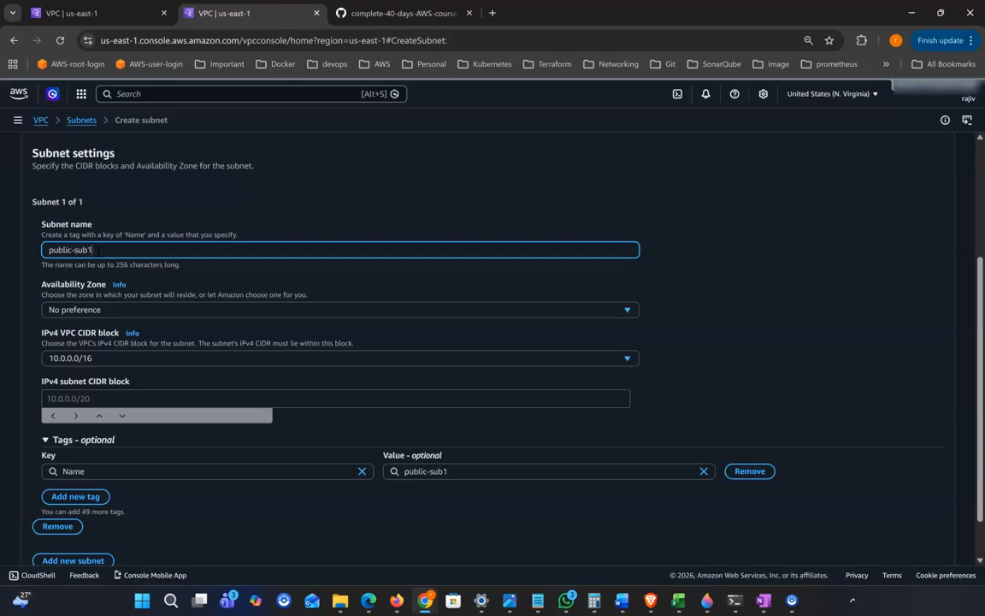
Place it in us-east-1a with CIDR 10.0.1.0/24 and create the subnet
scroll(384, 316, "down", 1)
left_click(156, 270)
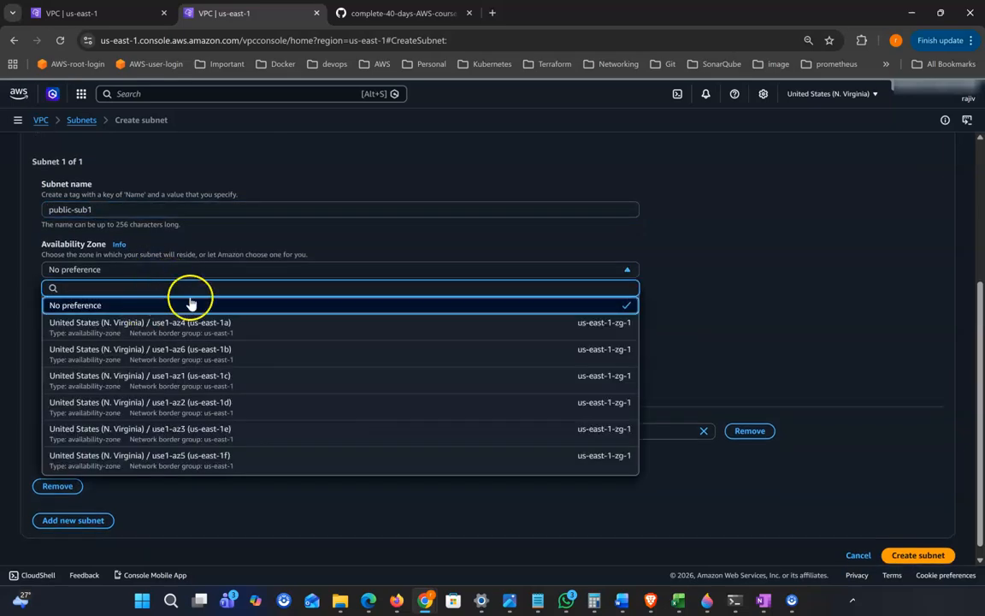
left_click(219, 328)
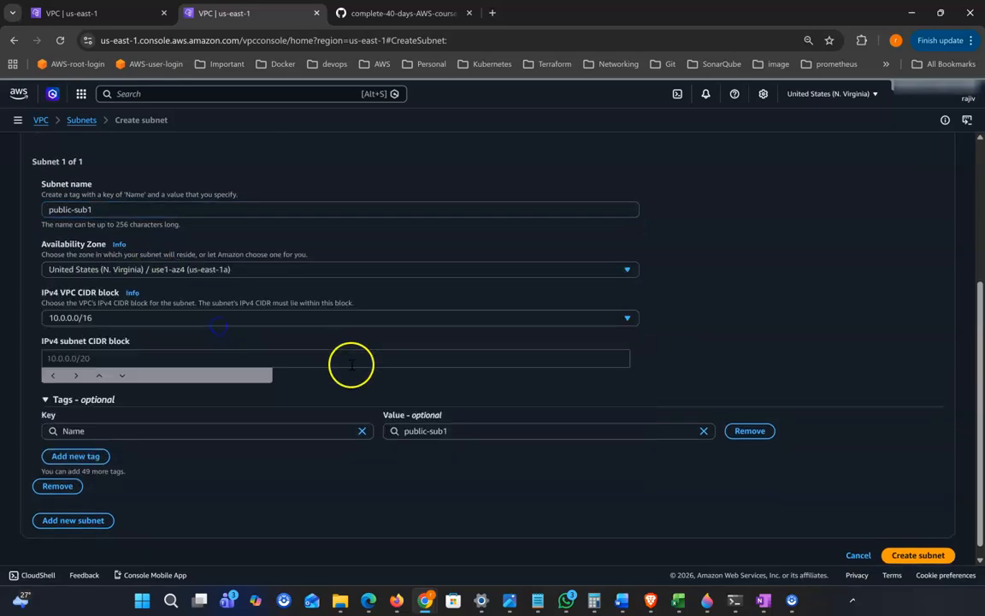
scroll(205, 371, "down", 1)
left_click(84, 346)
key("ctrl+v")
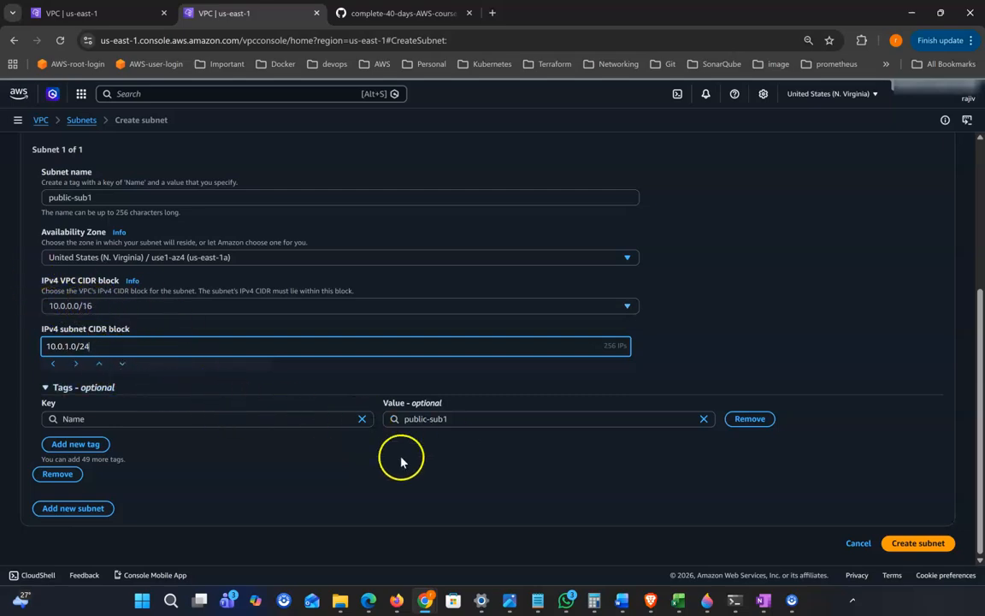
scroll(453, 438, "up", 5)
scroll(342, 428, "down", 5)
left_click(927, 551)
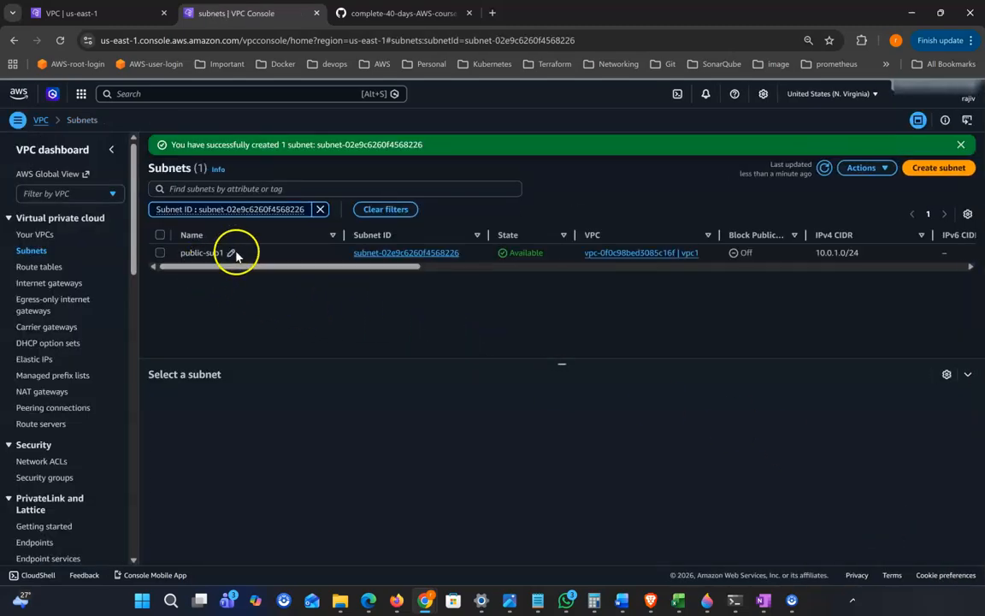
Start another subnet in vpc1 named private-sb1
left_click(944, 170)
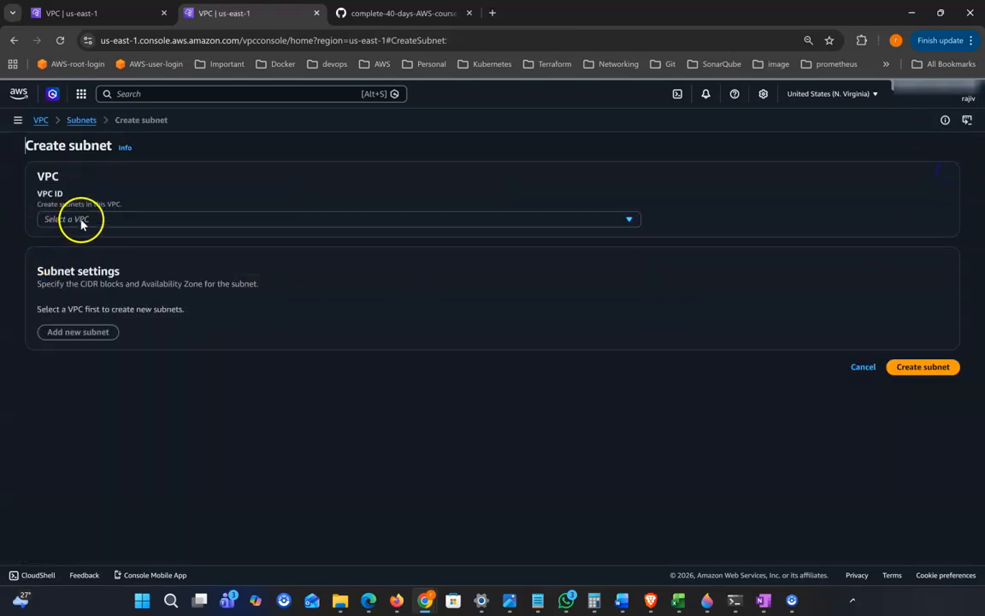
left_click(126, 222)
left_click(141, 284)
scroll(137, 402, "down", 2)
left_click(75, 306)
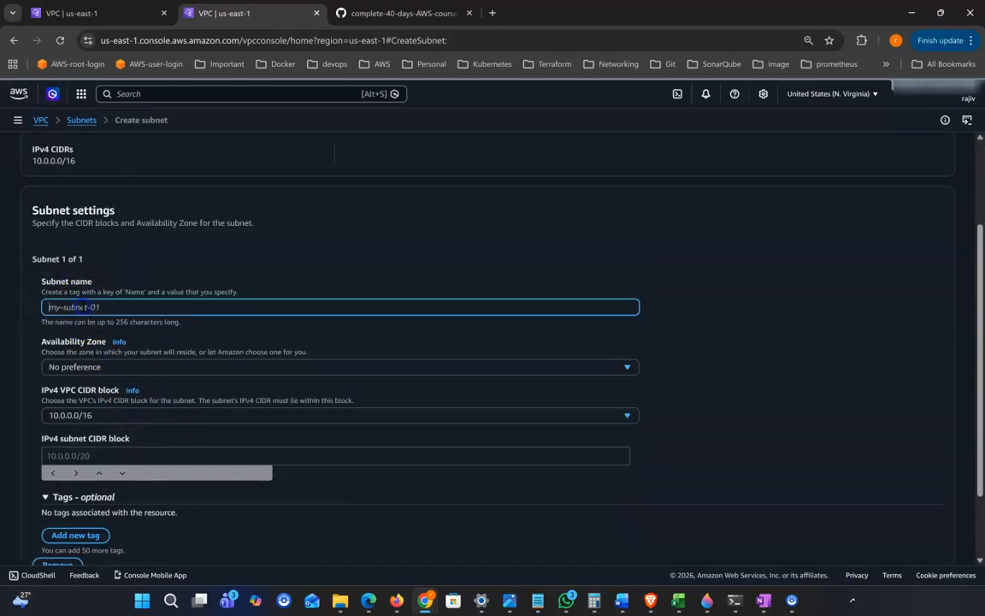
type("private-sb1")
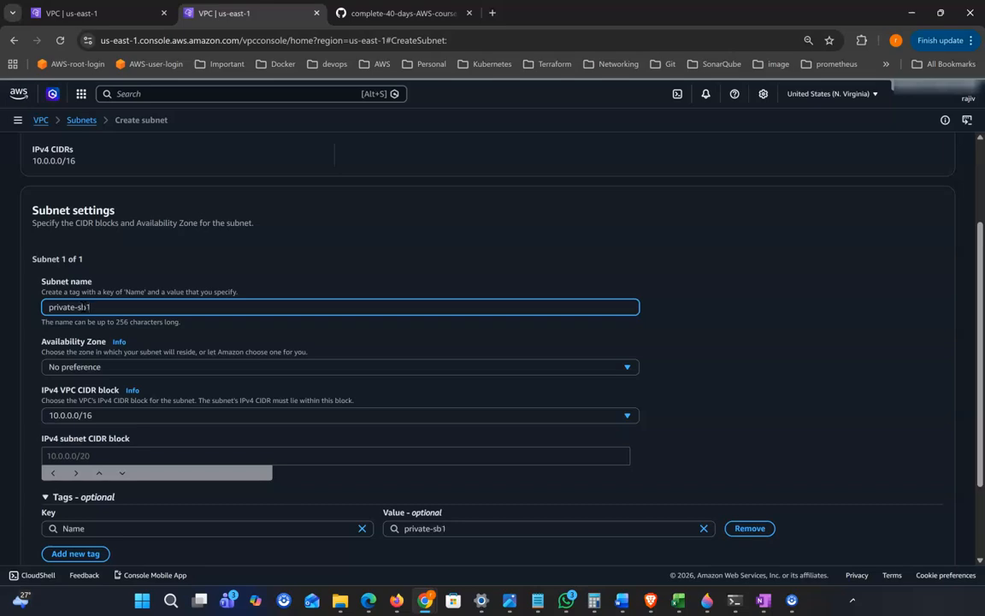
Place it in us-east-1b with CIDR 10.0.2.0/24 and create the subnet
scroll(198, 352, "down", 1)
left_click(115, 318)
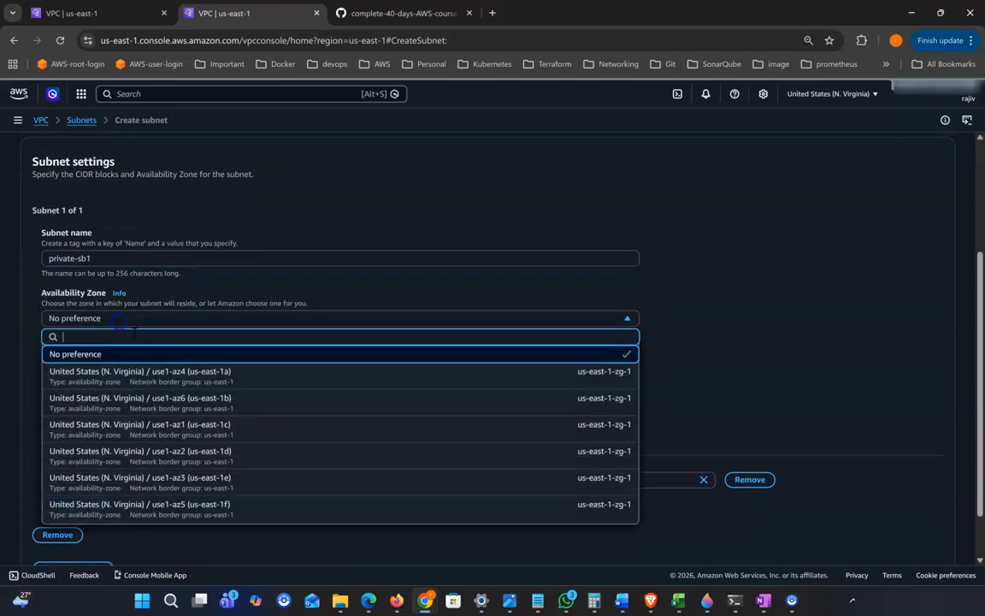
left_click(203, 402)
scroll(376, 425, "down", 1)
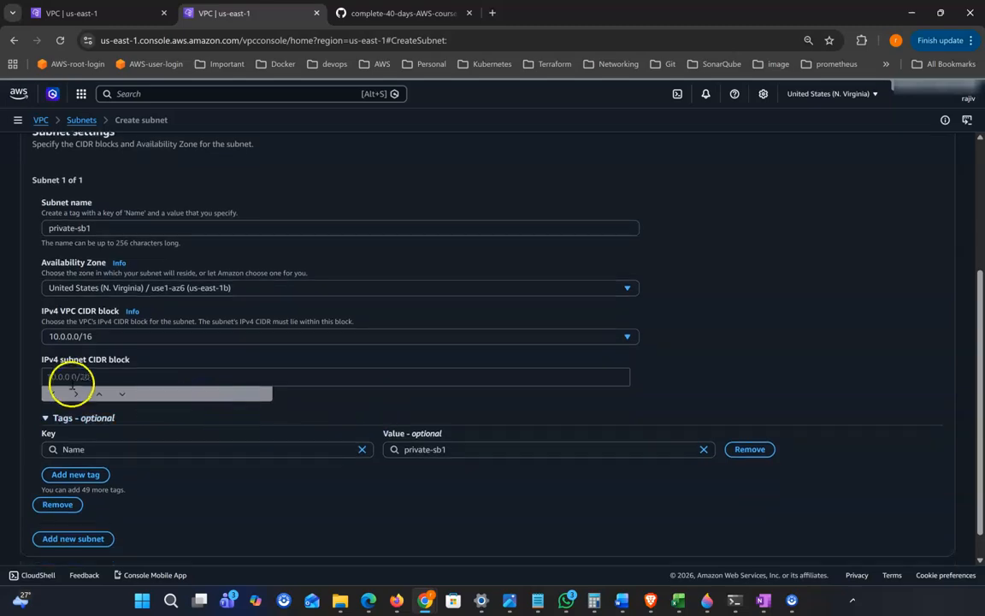
left_click(78, 374)
type("10.0.1.0/24")
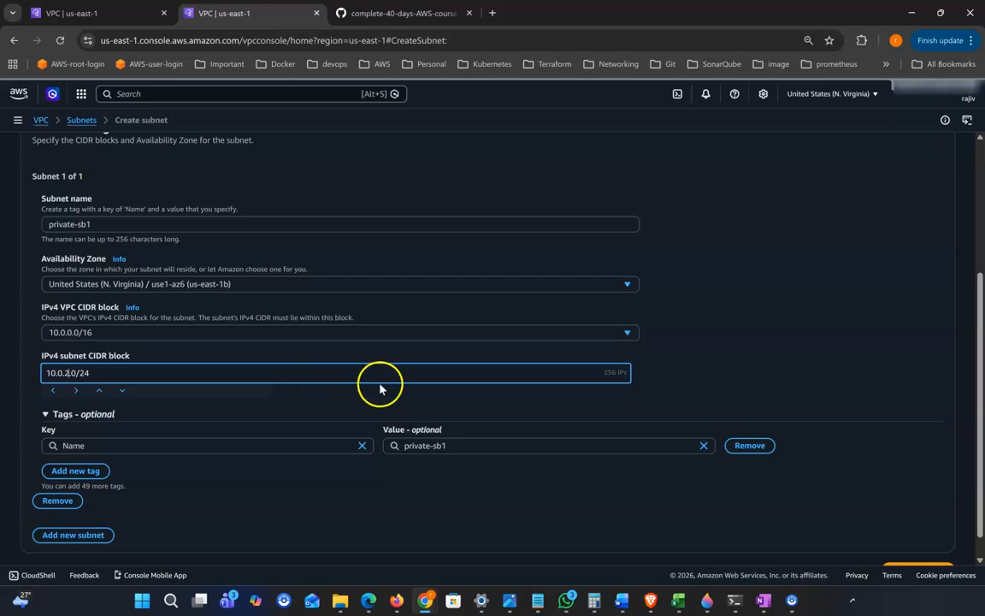
scroll(380, 389, "down", 1)
left_click(897, 544)
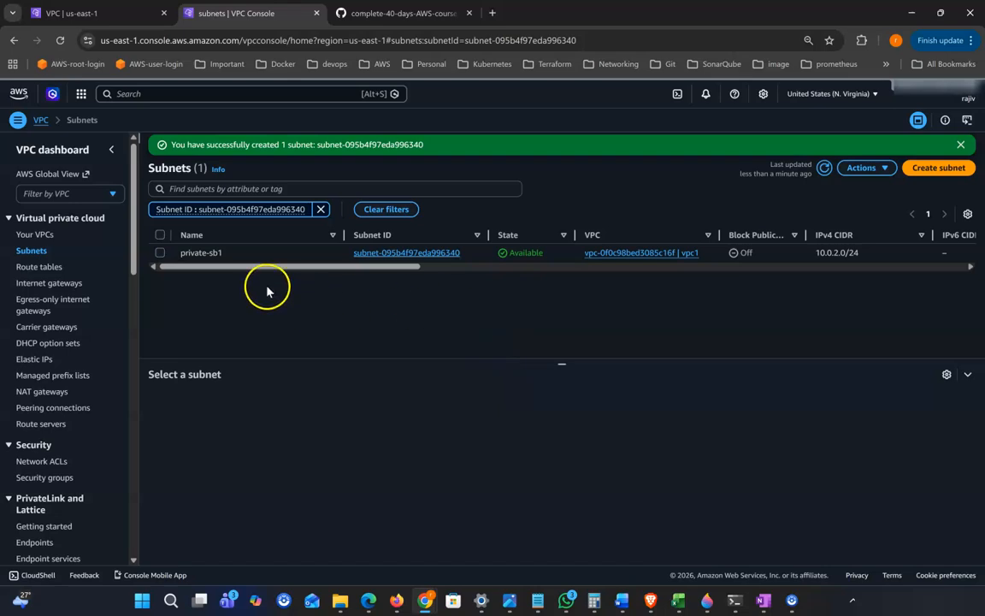
Refresh the subnet list, clear the subnet ID filter, and choose filtering by VPC
left_click(826, 171)
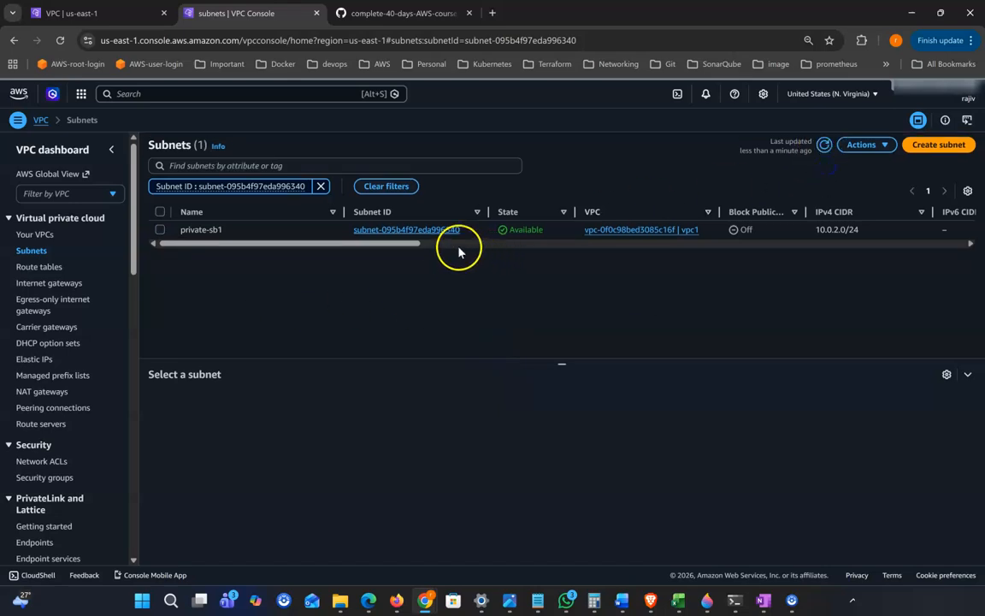
left_click(825, 147)
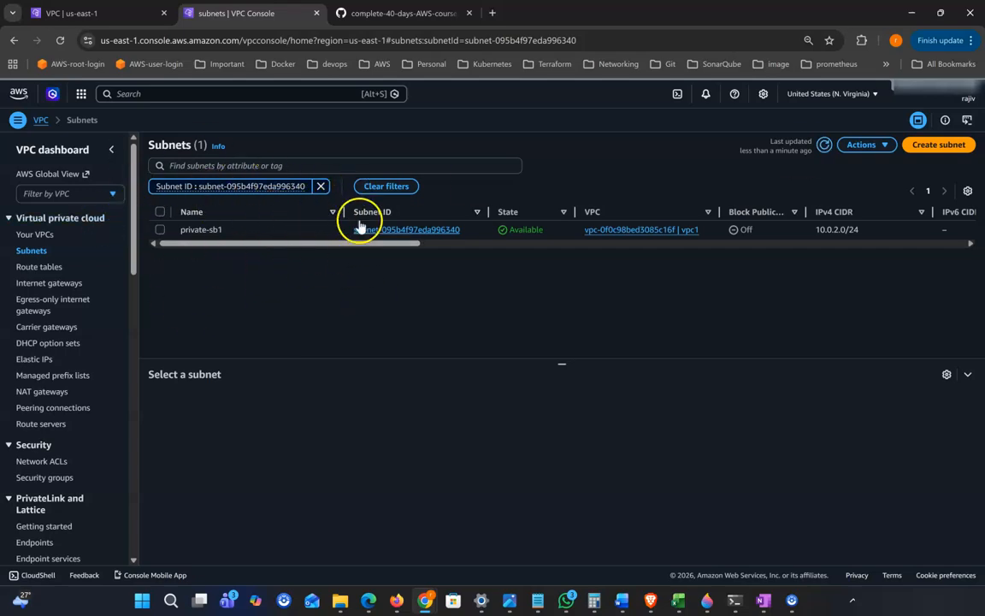
left_click(321, 186)
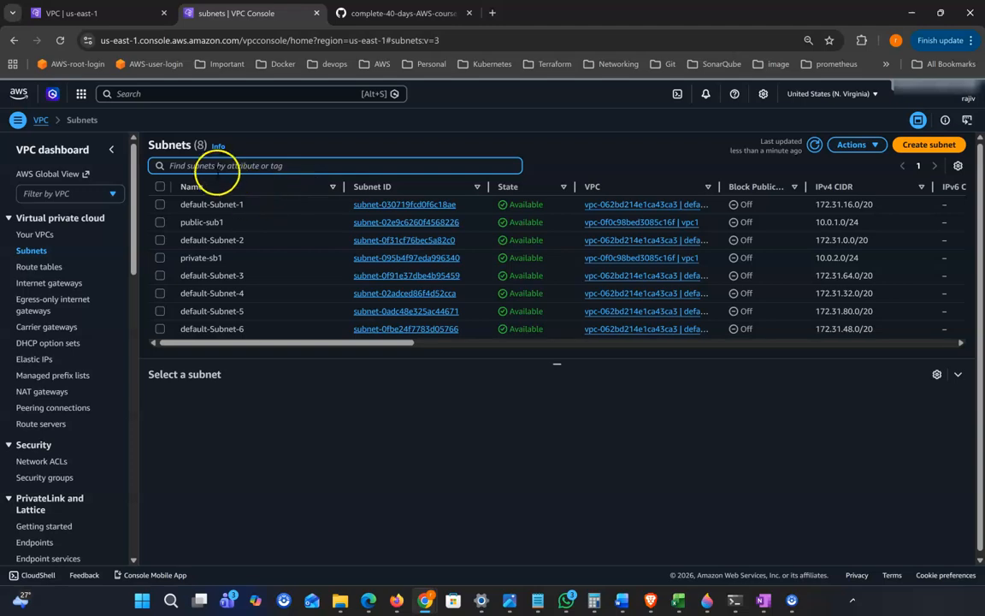
left_click(218, 168)
scroll(231, 449, "down", 2)
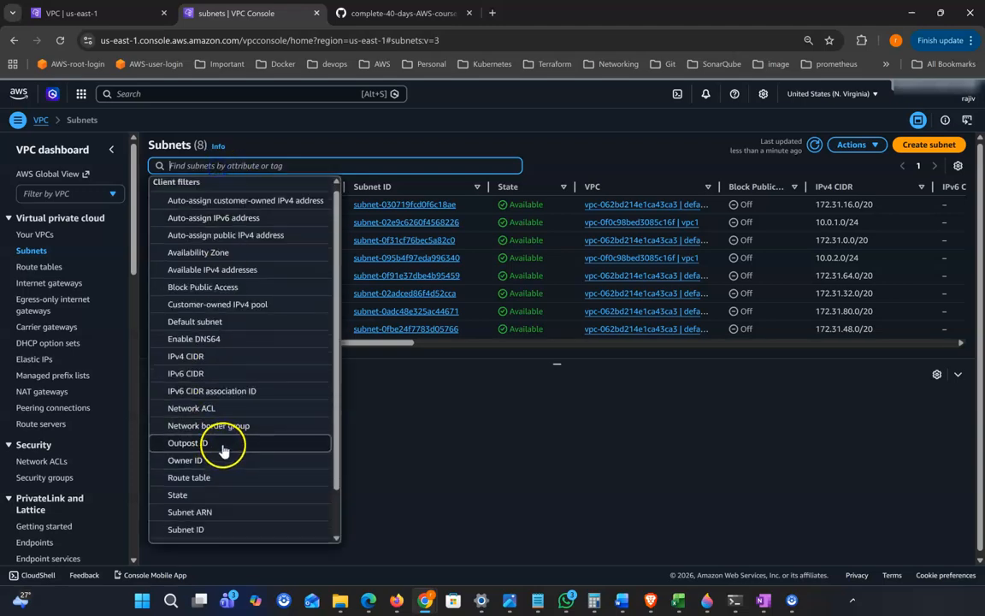
left_click(192, 498)
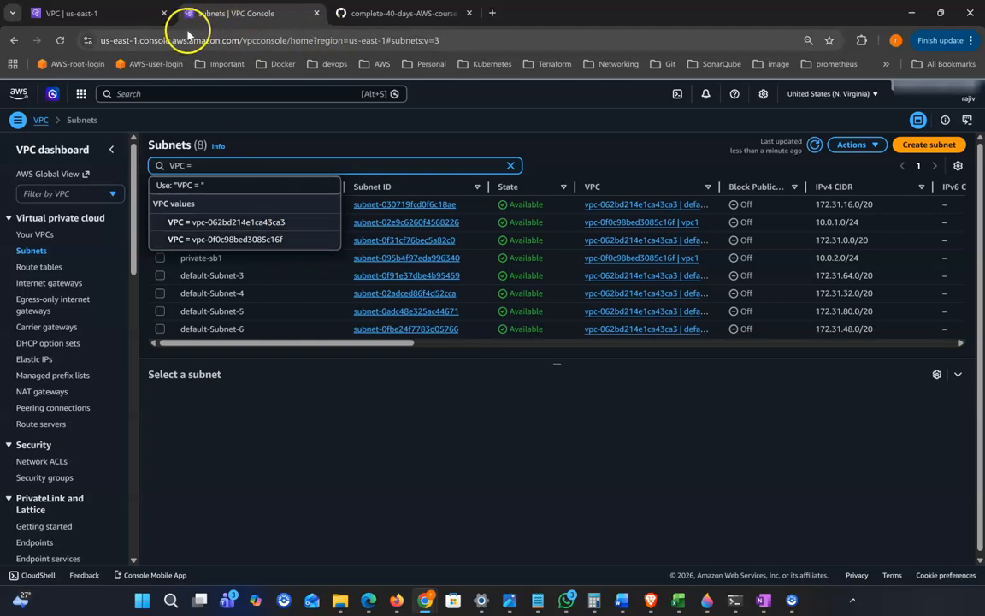
Check vpc1's ID on the Your VPCs page in a new tab
right_click(43, 235)
left_click(84, 248)
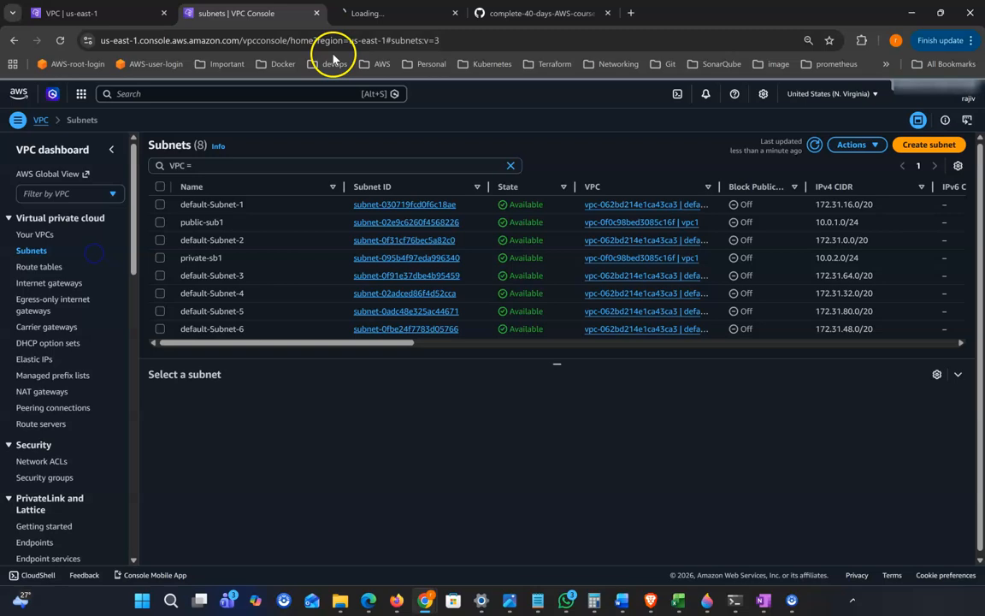
left_click(373, 15)
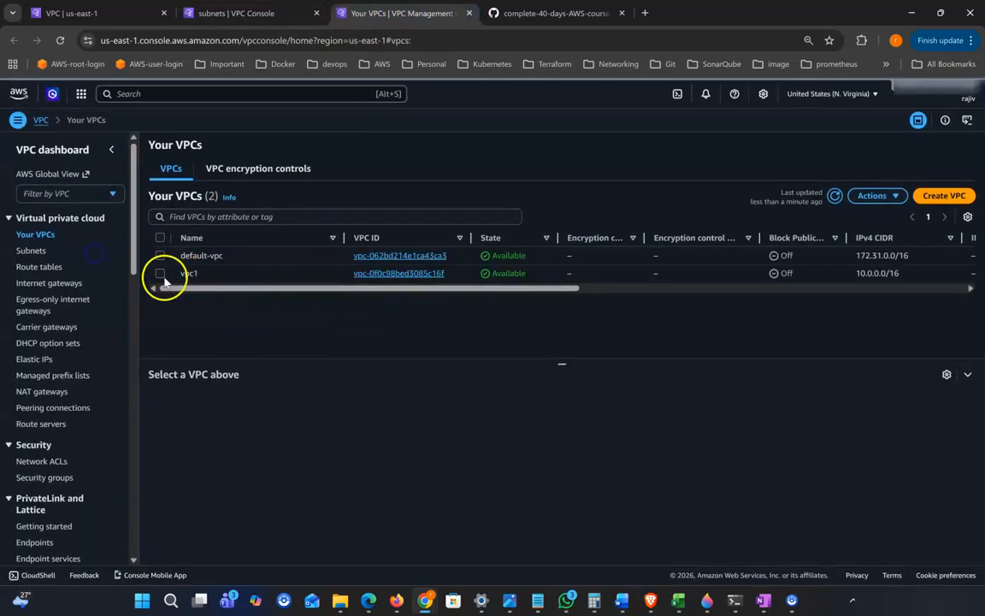
left_click(160, 273)
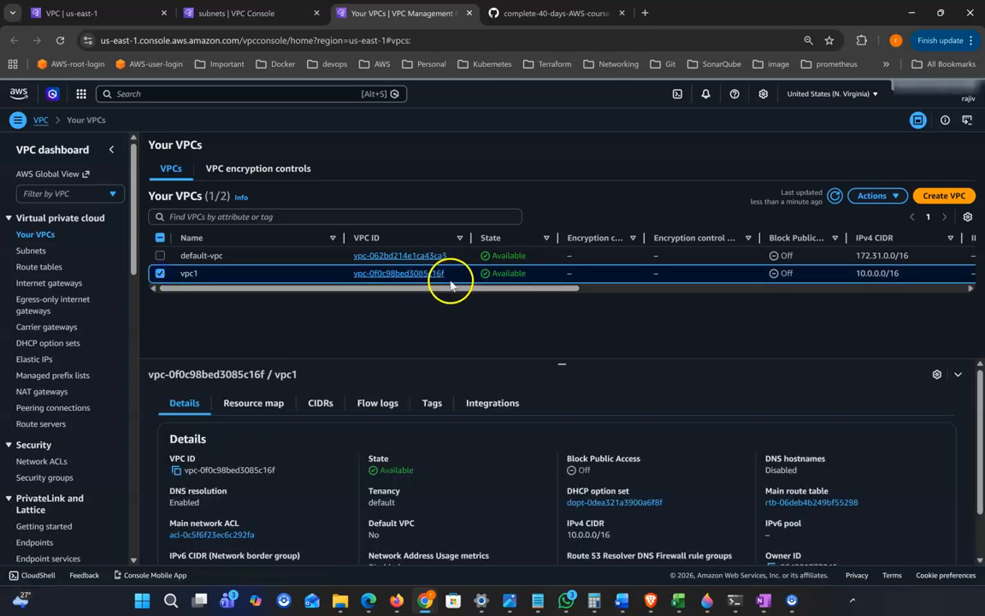
Filter the subnets by VPC vpc-0f0c98bed3085c16f to show only vpc1's subnets
left_click(235, 12)
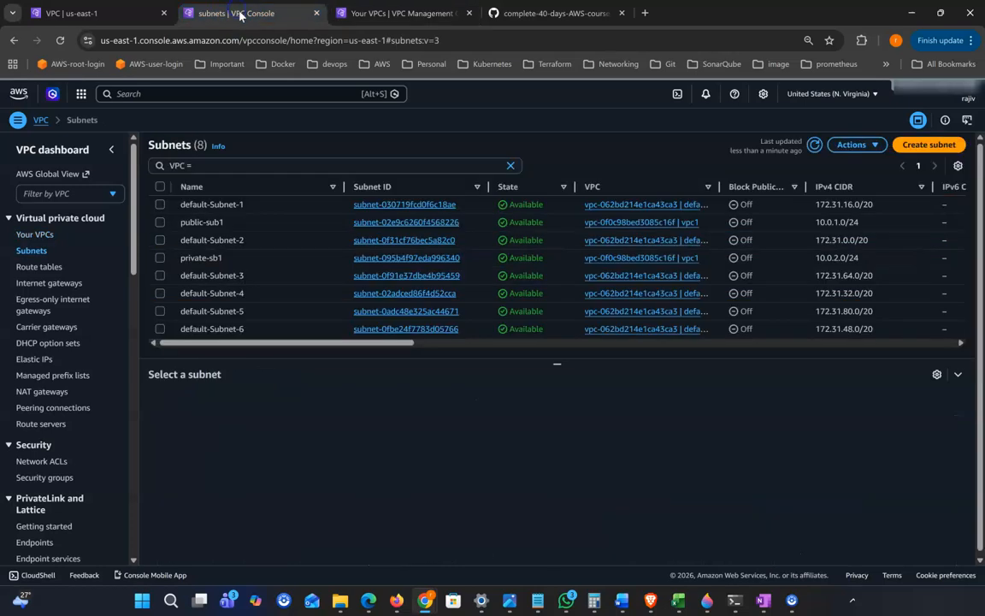
left_click(209, 165)
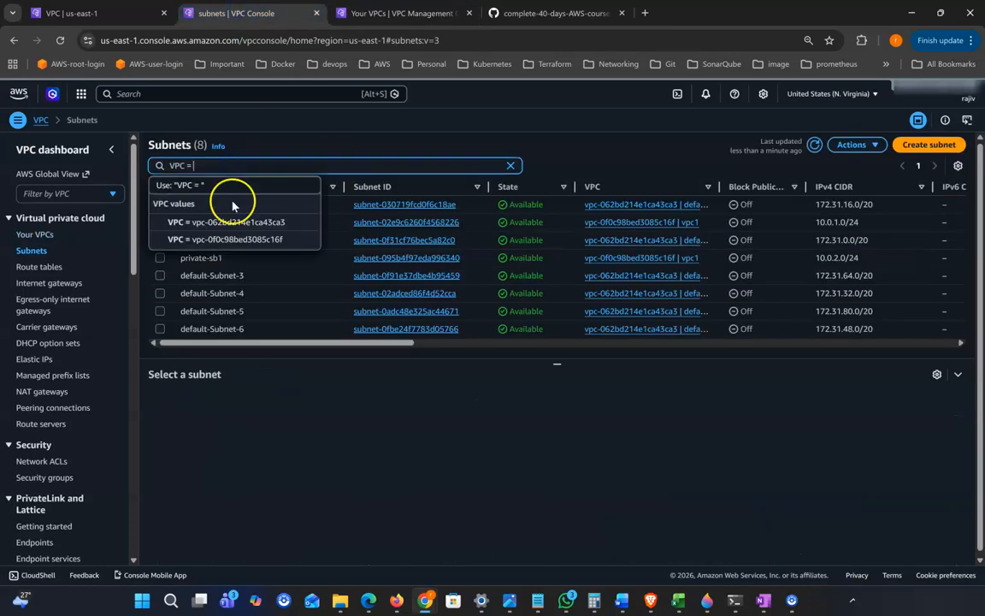
left_click(281, 240)
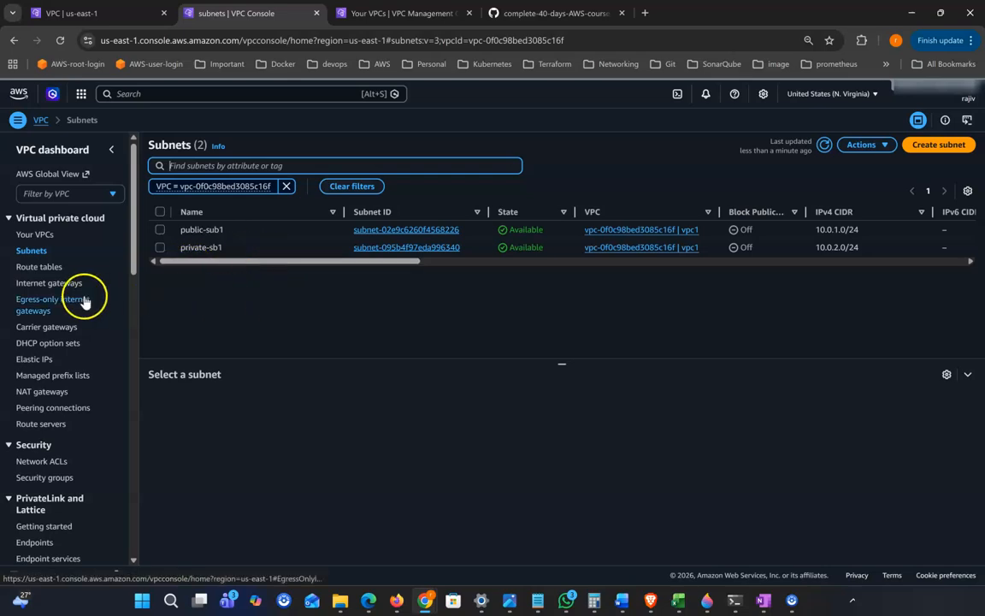
left_click(47, 288)
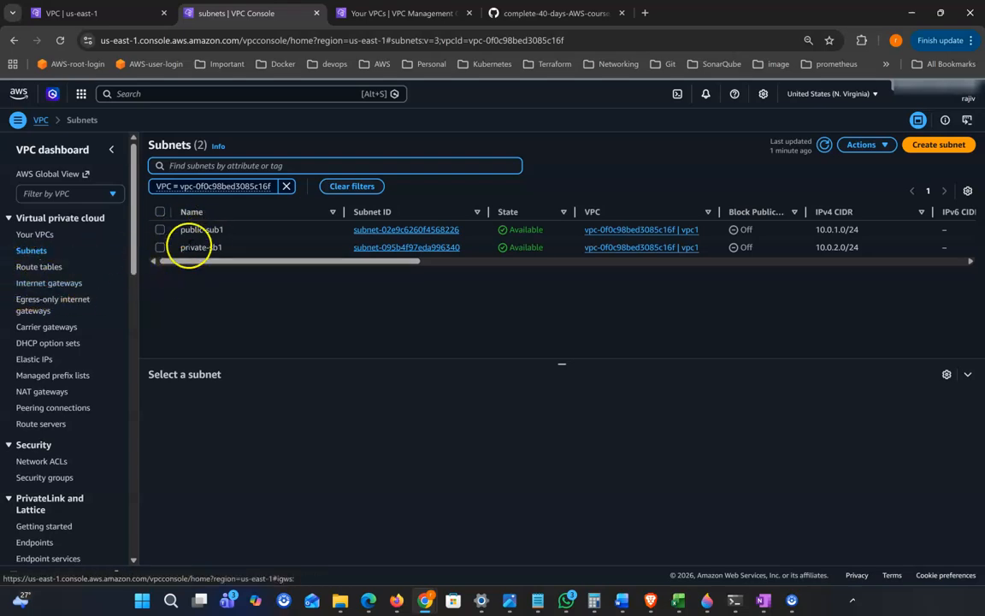
Create an internet gateway named igw1-vpc1
left_click(52, 285)
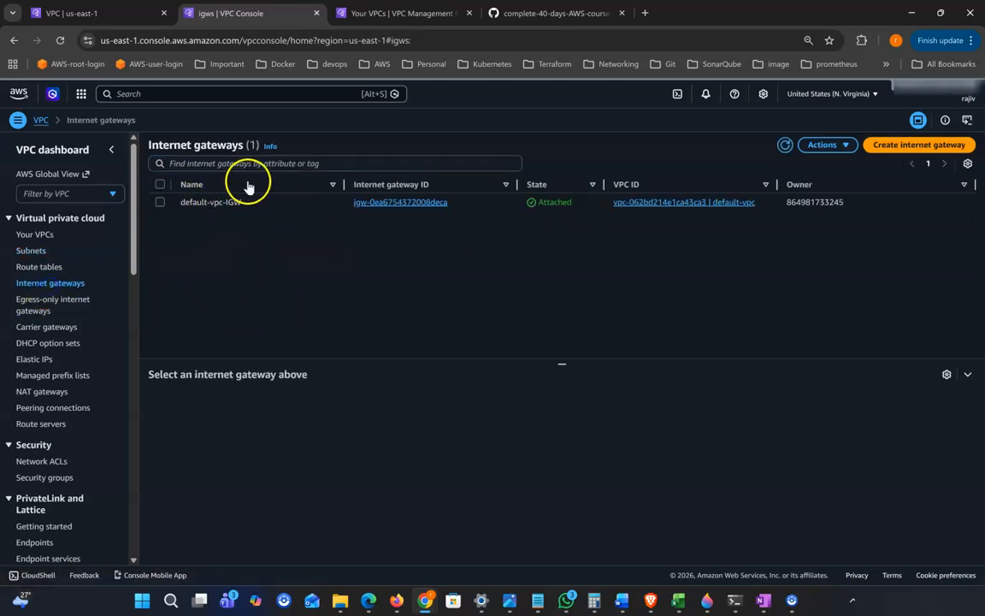
left_click(913, 148)
left_click(105, 232)
type("igw1-vpc1")
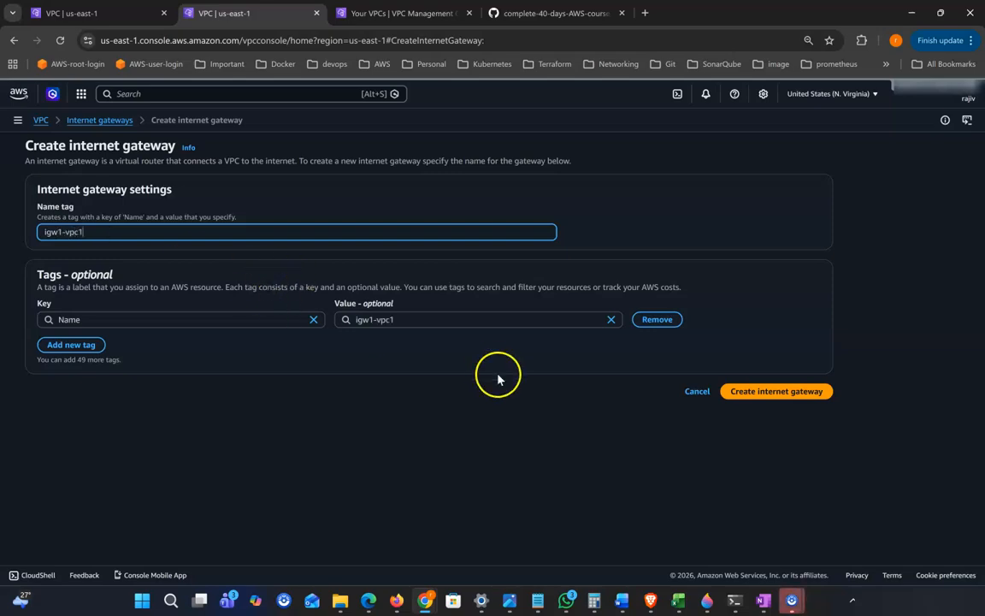
left_click(422, 378)
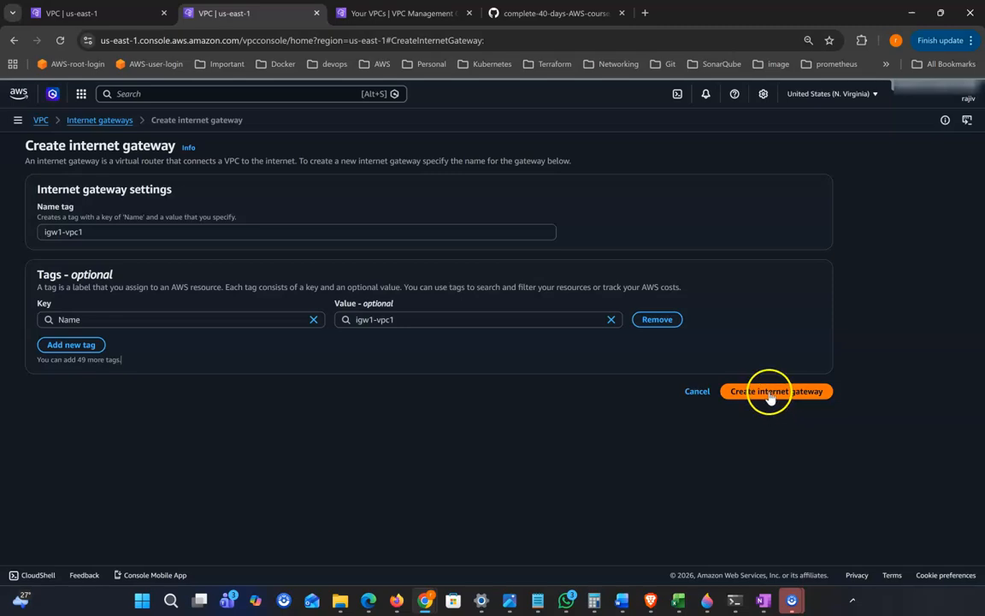
left_click(797, 395)
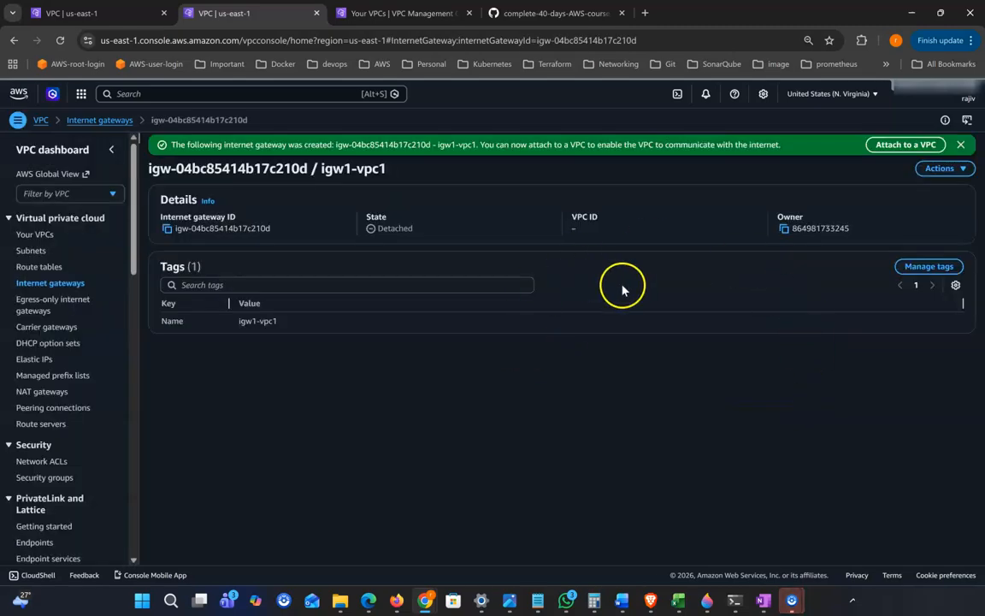
Attach igw1-vpc1 to vpc1
left_click(922, 145)
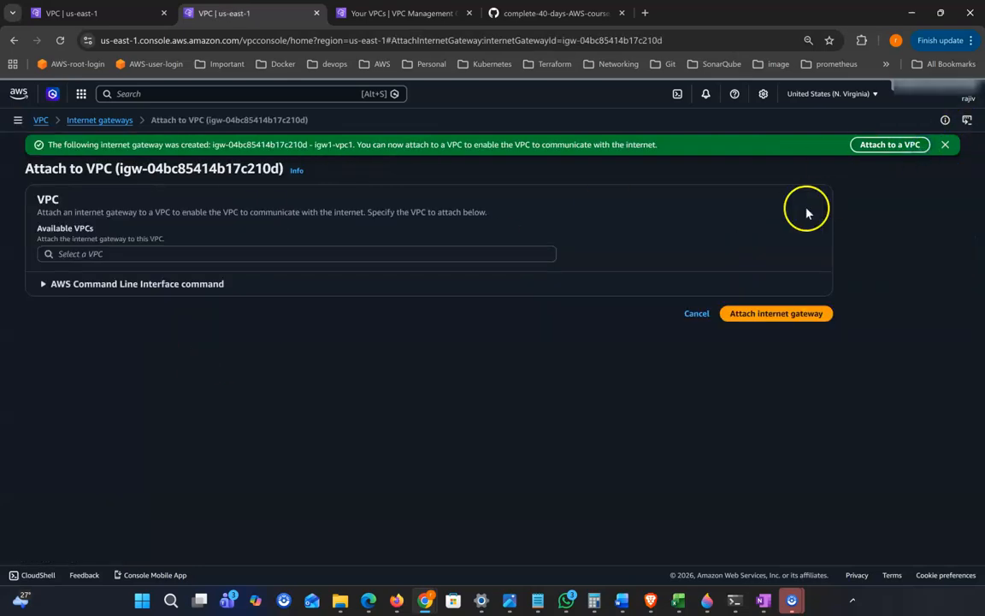
left_click(203, 255)
left_click(159, 274)
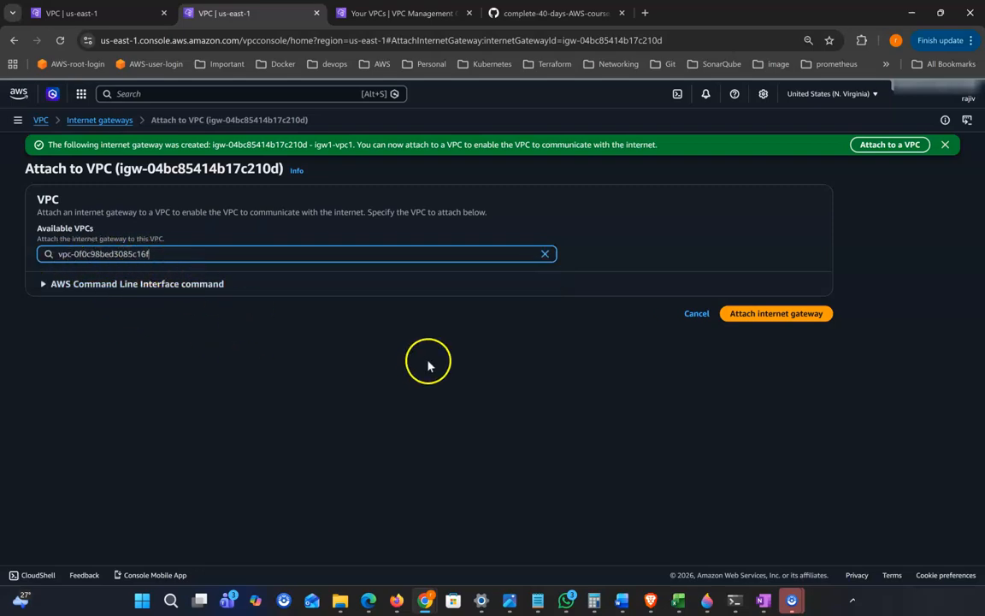
left_click(770, 314)
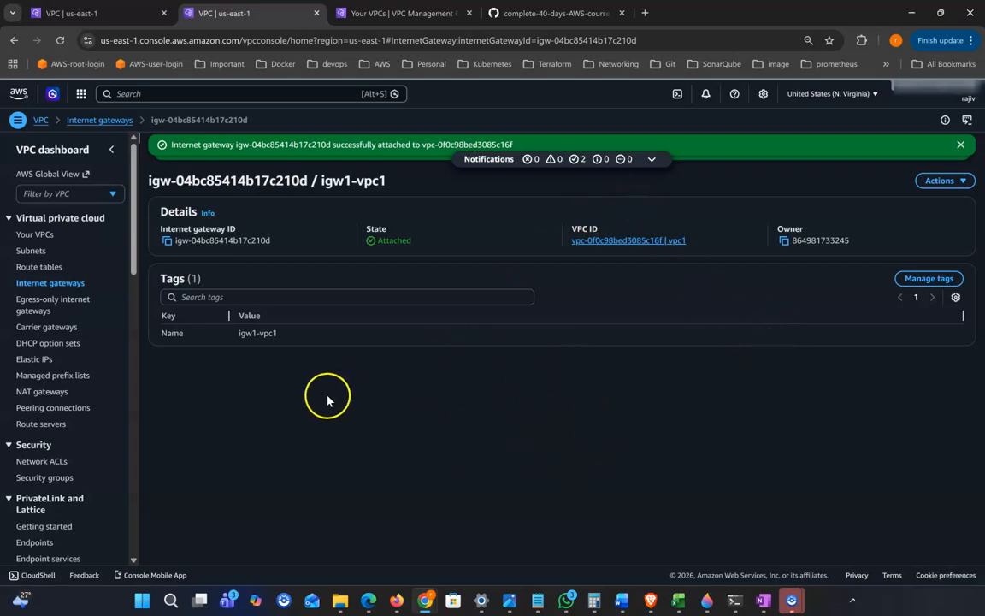
Create a route table named public-rt in vpc1
left_click(39, 267)
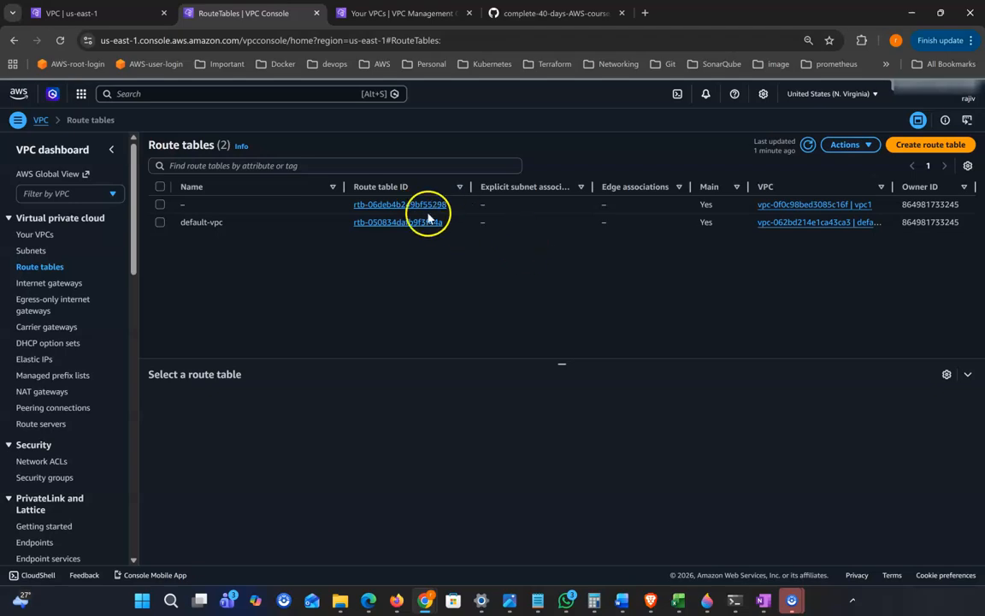
left_click(945, 145)
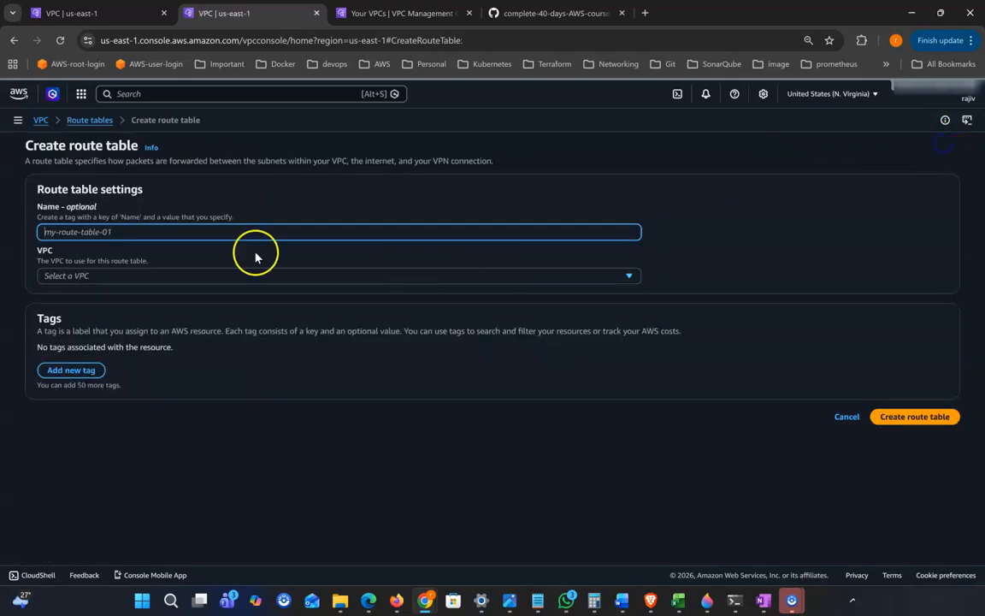
type("public-rt")
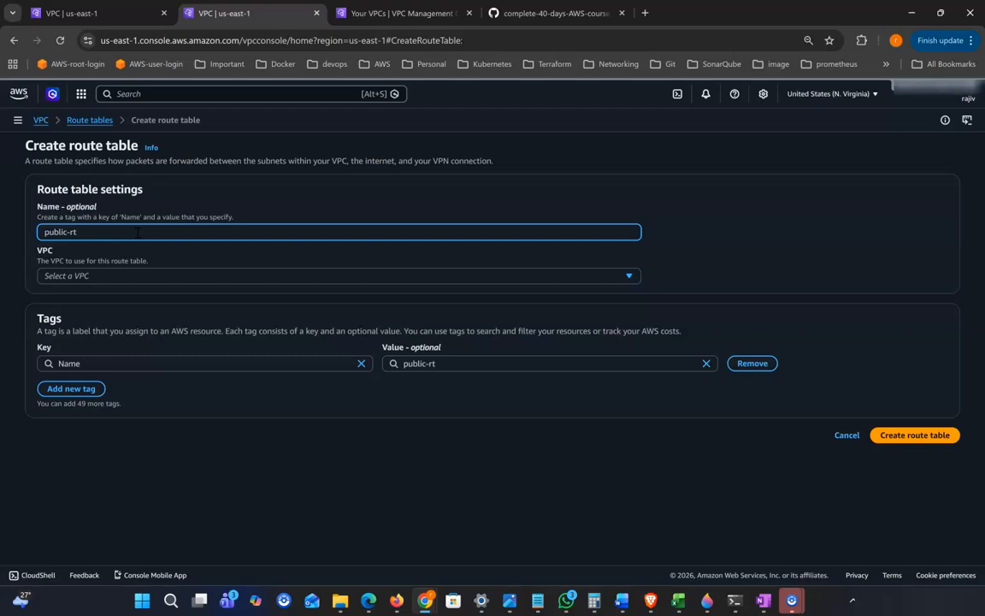
left_click(171, 285)
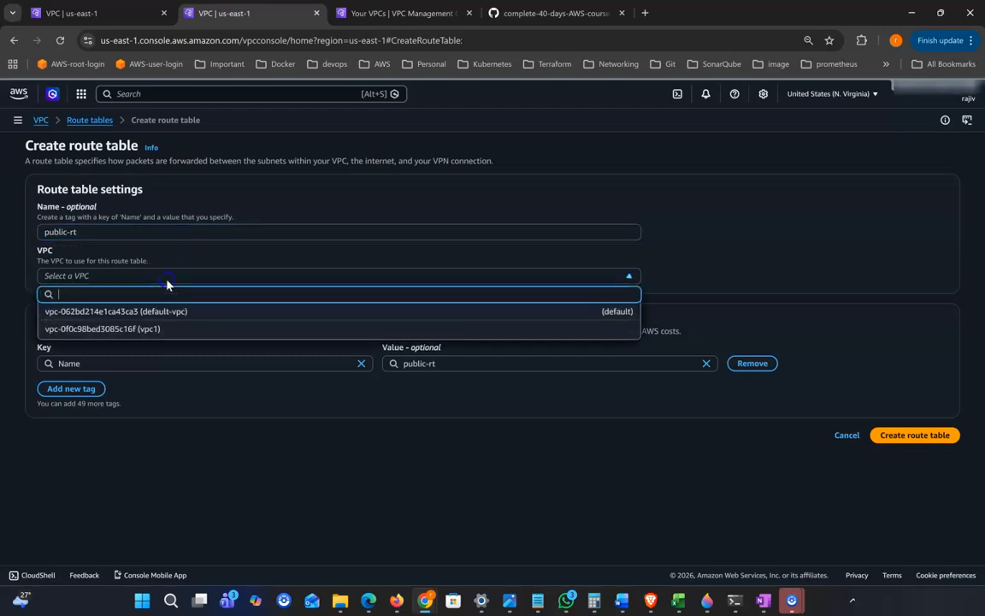
left_click(160, 328)
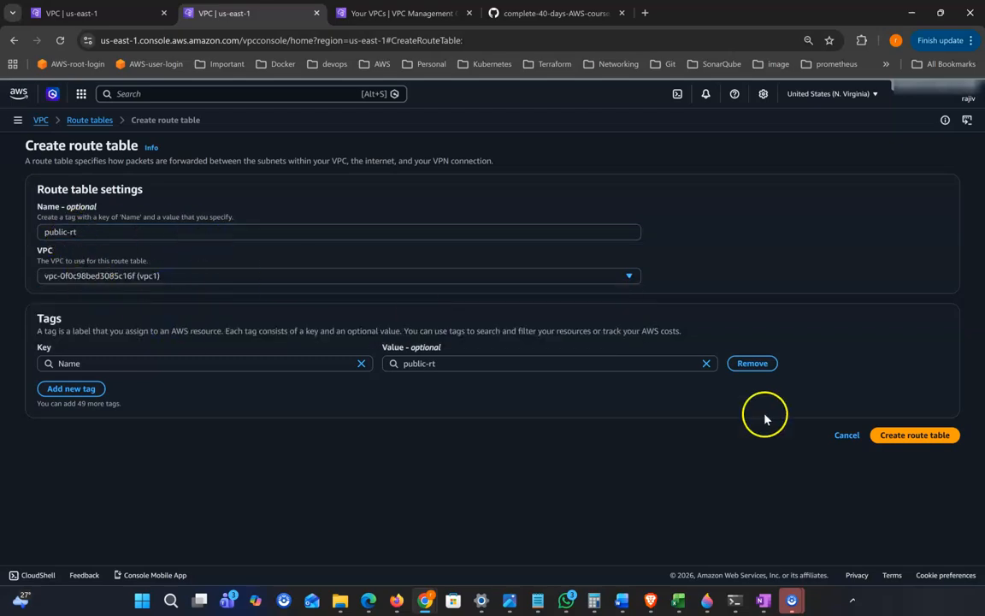
left_click(897, 436)
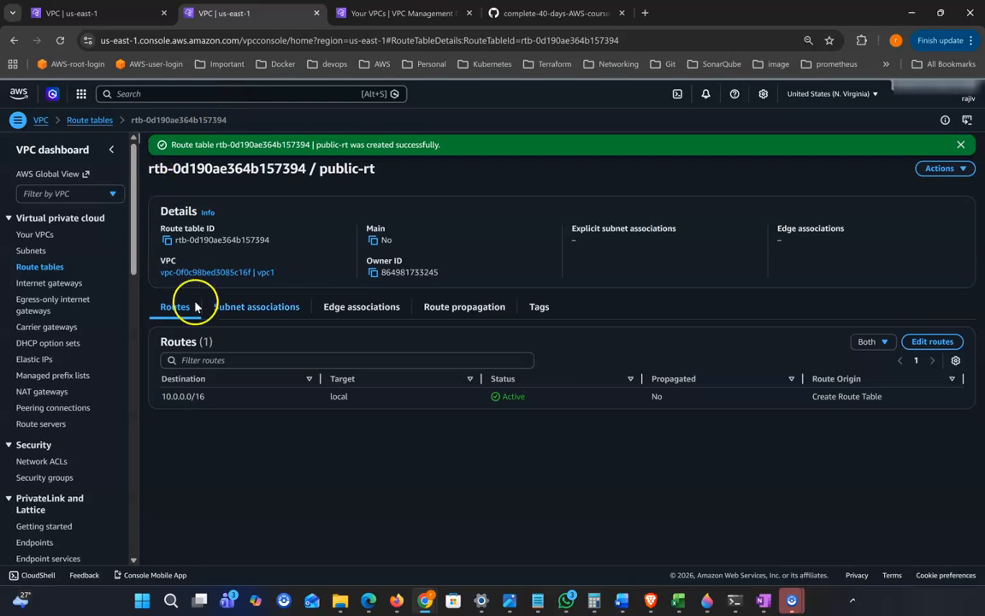
Associate public-rt with the public-sub1 subnet and save
left_click(284, 315)
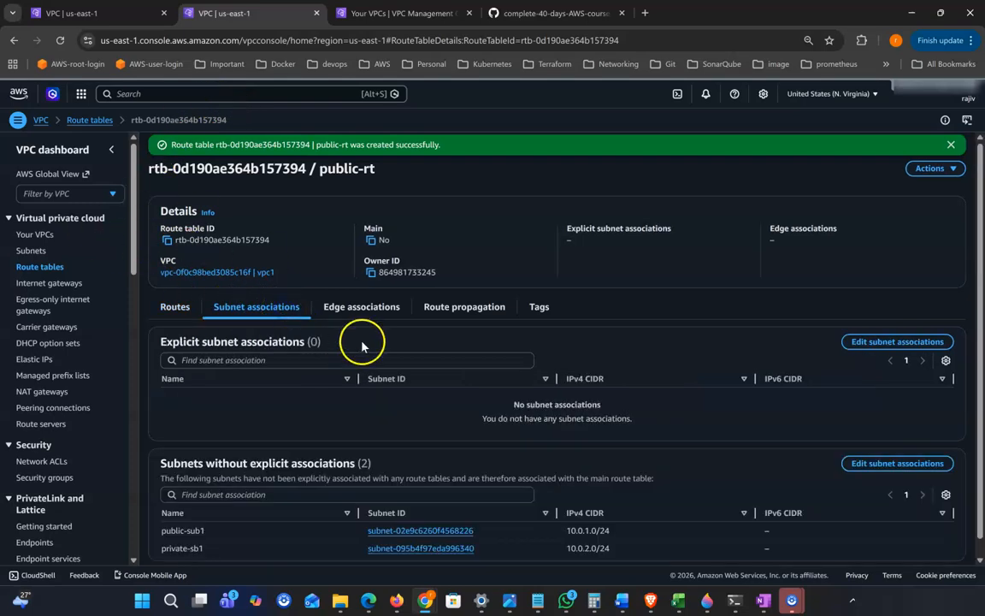
scroll(385, 347, "down", 1)
left_click(926, 327)
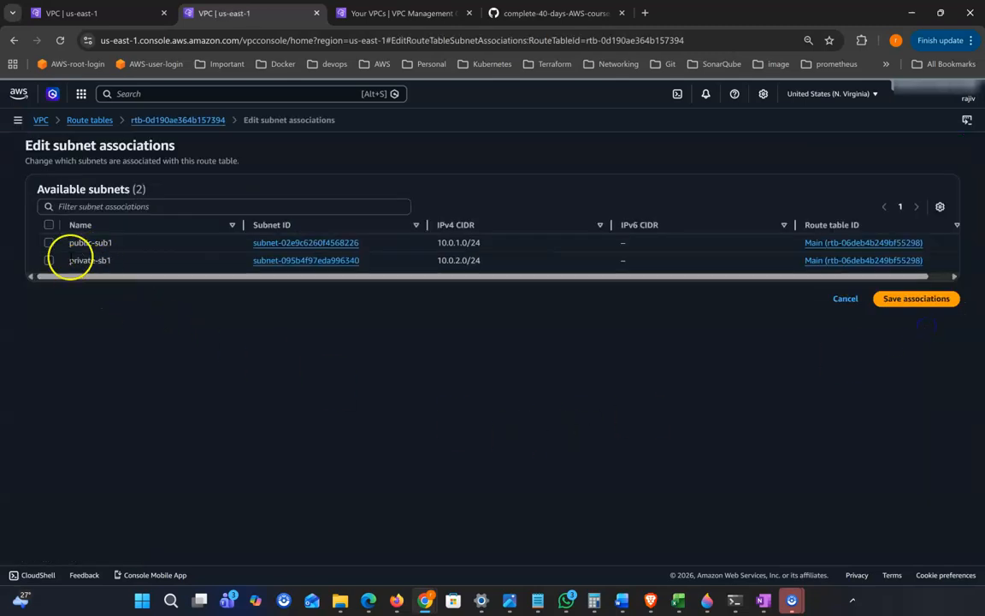
left_click(49, 242)
left_click(900, 367)
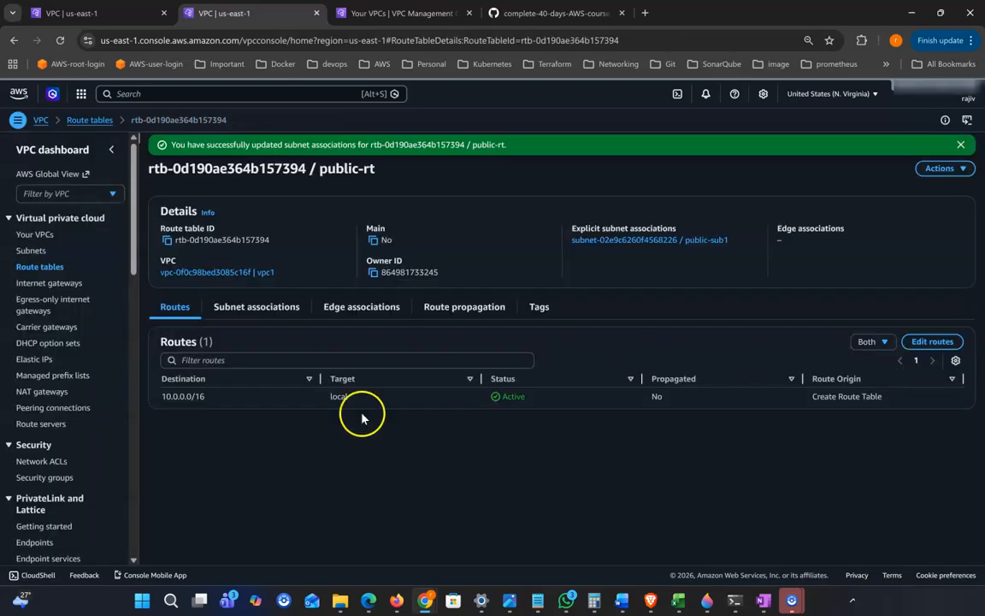
left_click(91, 119)
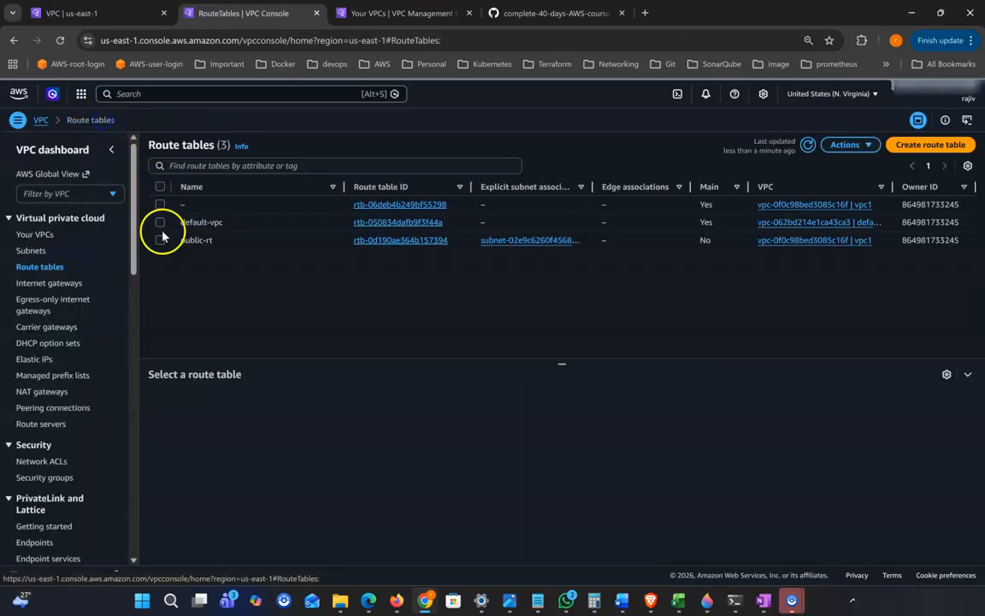
Create a new route table named private-rt in vpc1
left_click(930, 147)
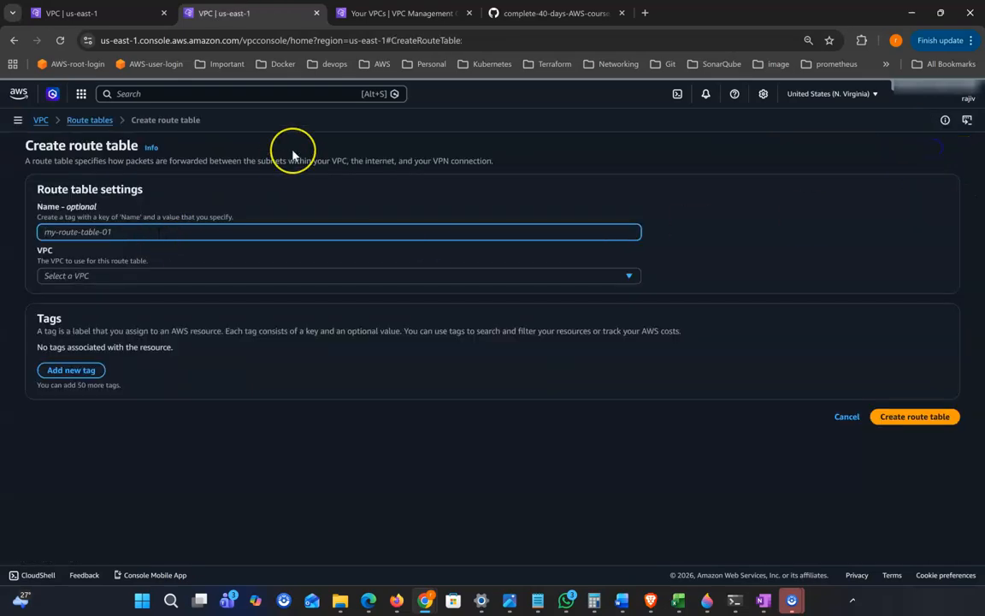
type("private-rt")
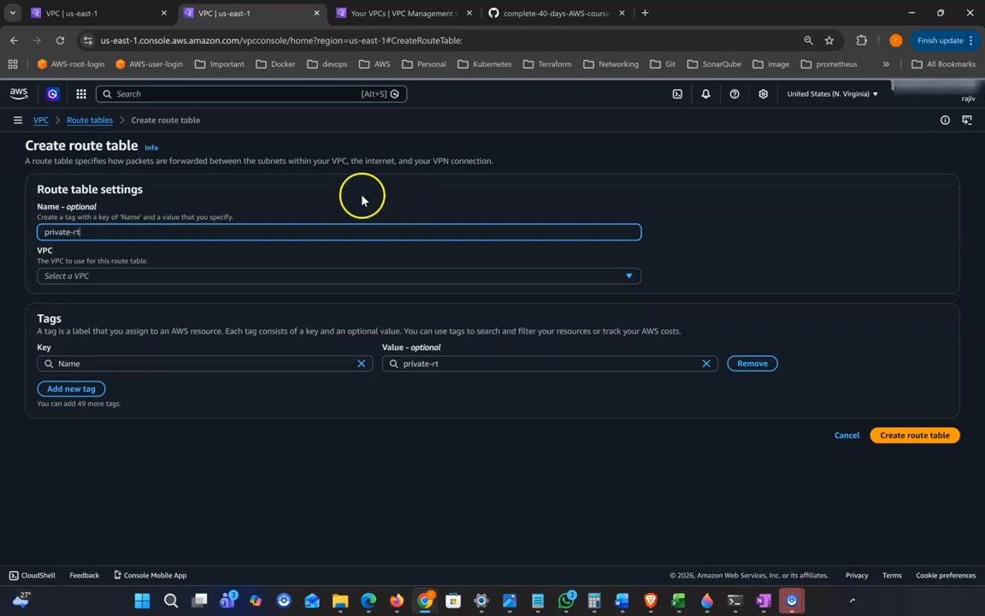
left_click(160, 277)
left_click(128, 329)
left_click(902, 436)
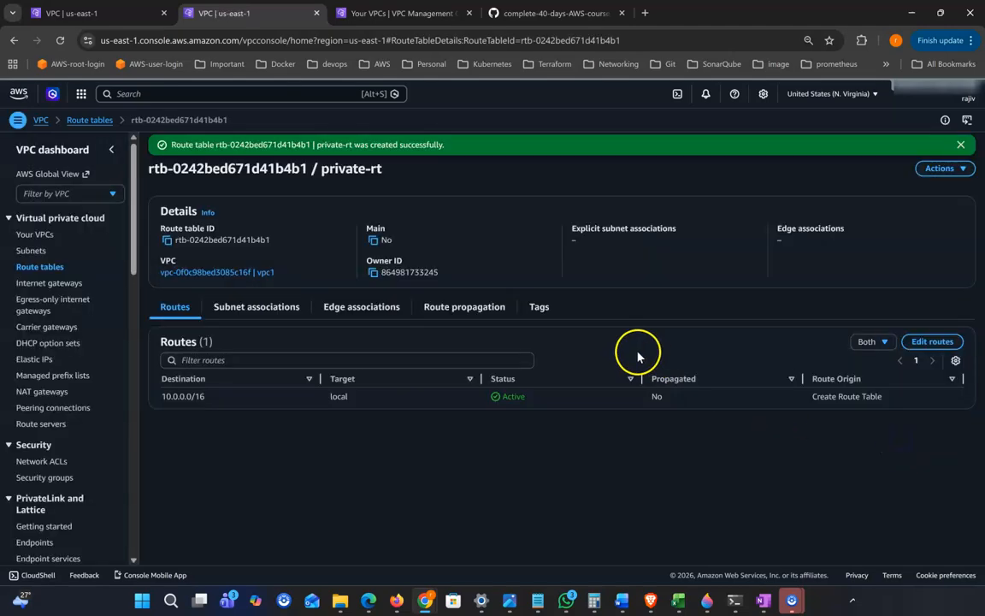
Explicitly associate subnet private-sb1 with private-rt and save the association
left_click(261, 308)
left_click(883, 346)
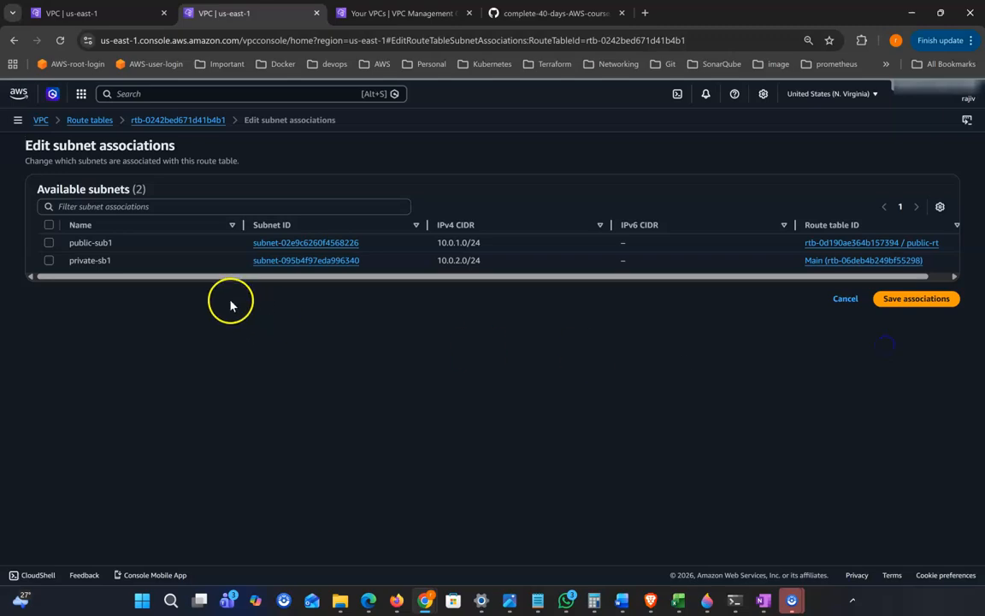
left_click(48, 260)
left_click(892, 369)
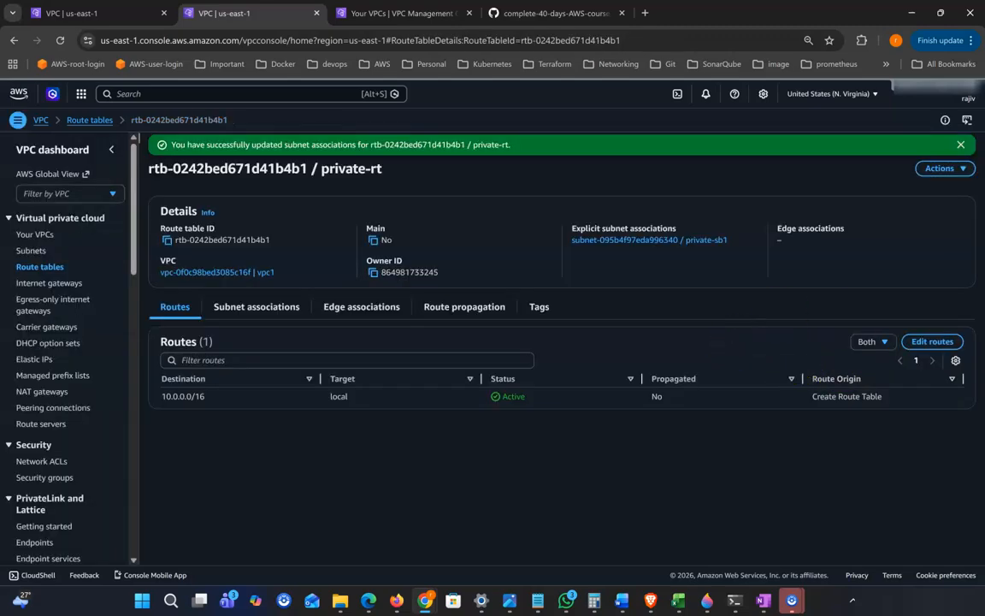
left_click(960, 144)
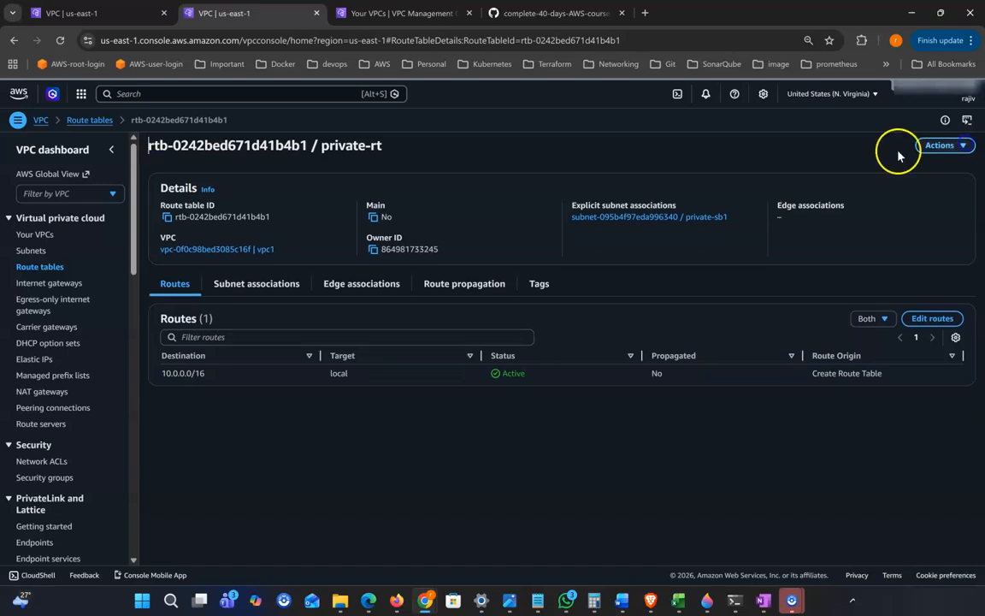
In public-rt's routes, add a new route with destination 0.0.0.0/0
left_click(41, 266)
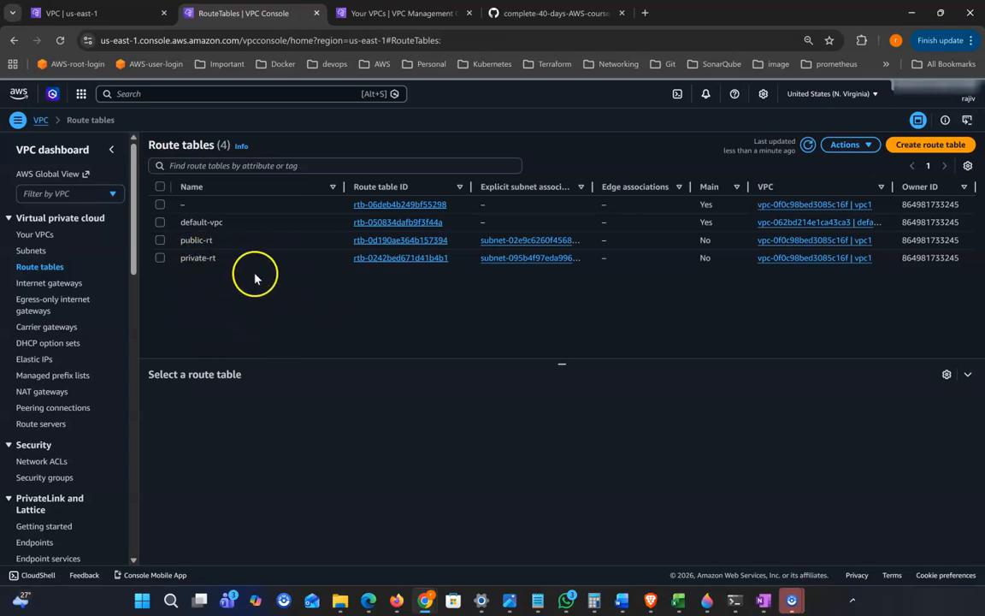
left_click(160, 240)
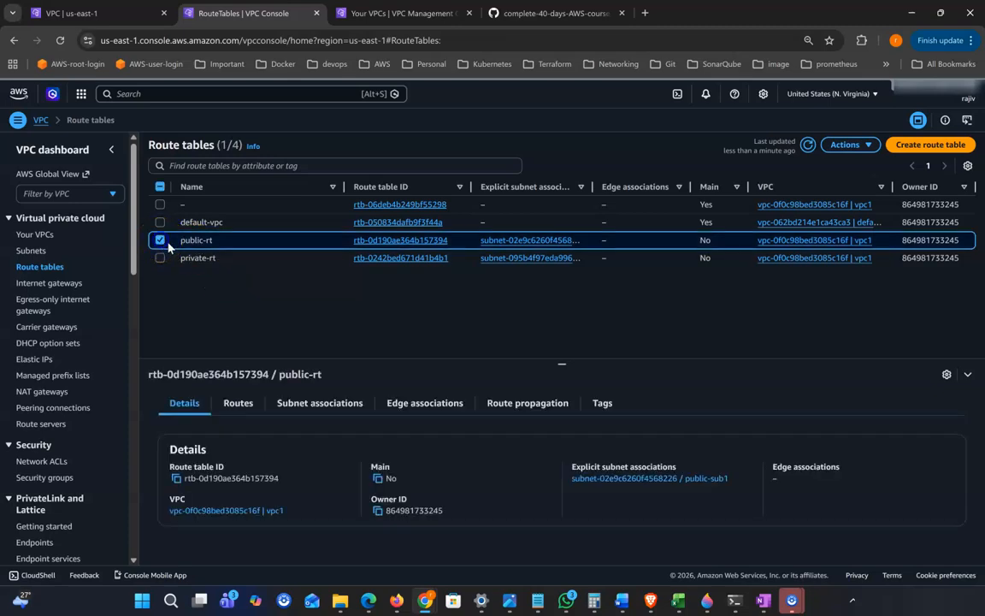
left_click(243, 404)
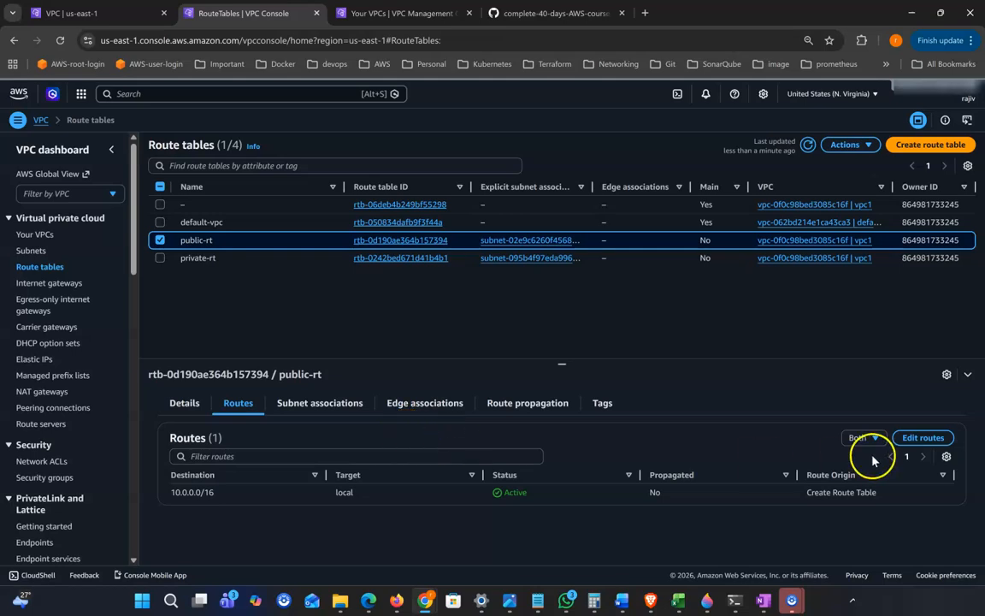
left_click(913, 439)
left_click(74, 243)
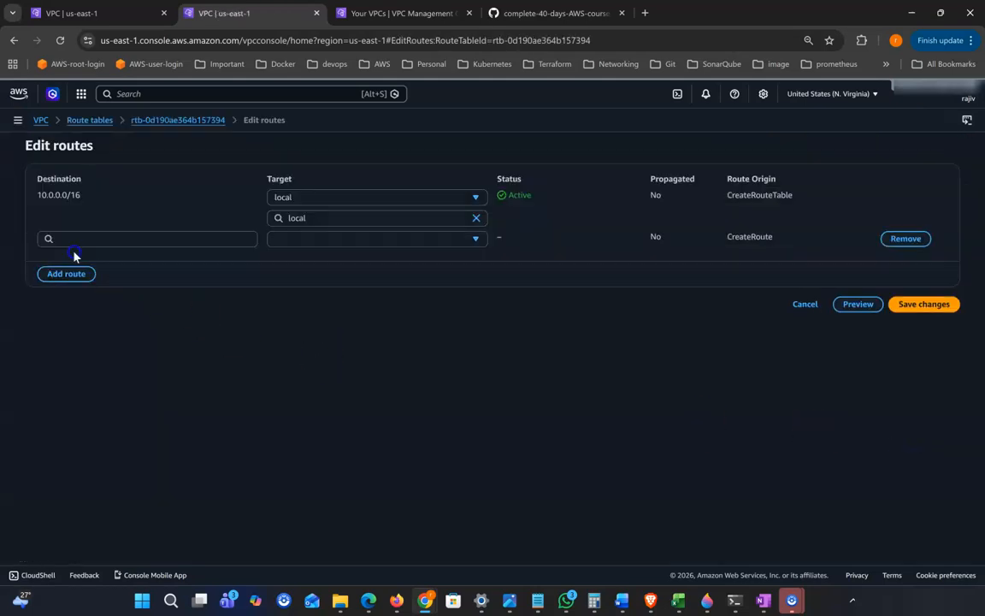
left_click(109, 244)
left_click(88, 259)
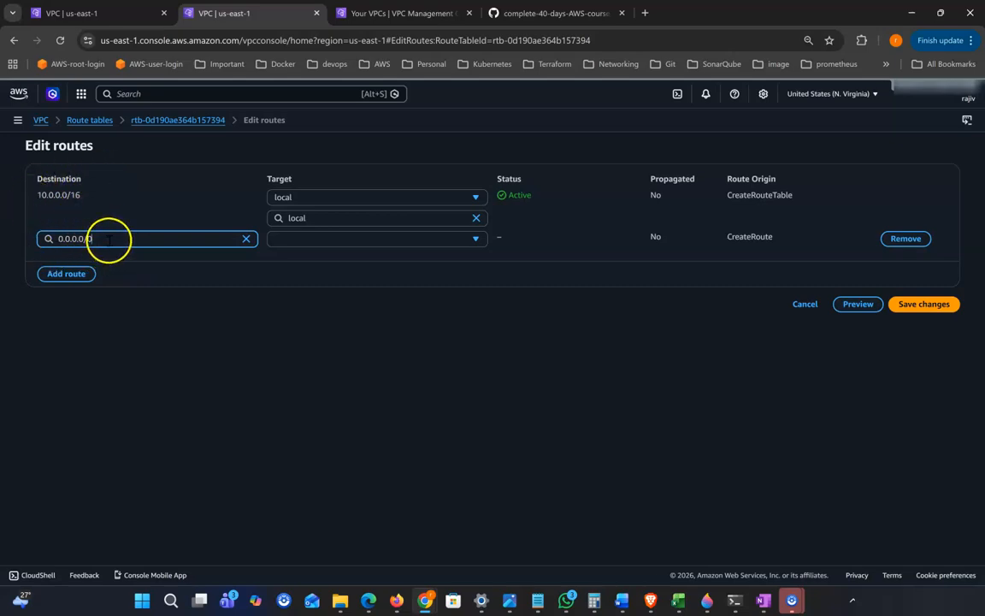
left_click(181, 376)
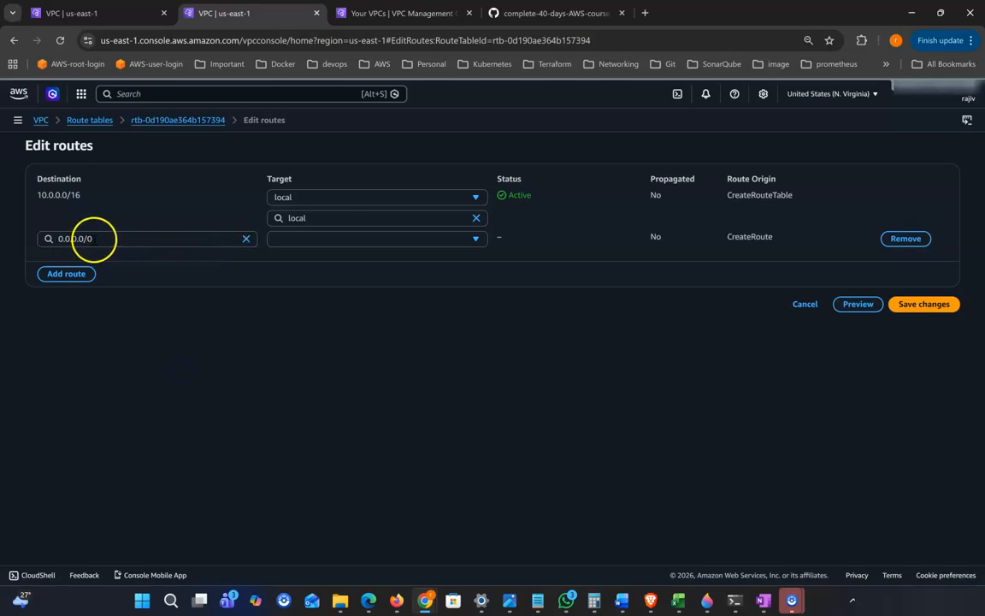
Target the new route at internet gateway igw1-vpc1 and save the routes
left_click(323, 241)
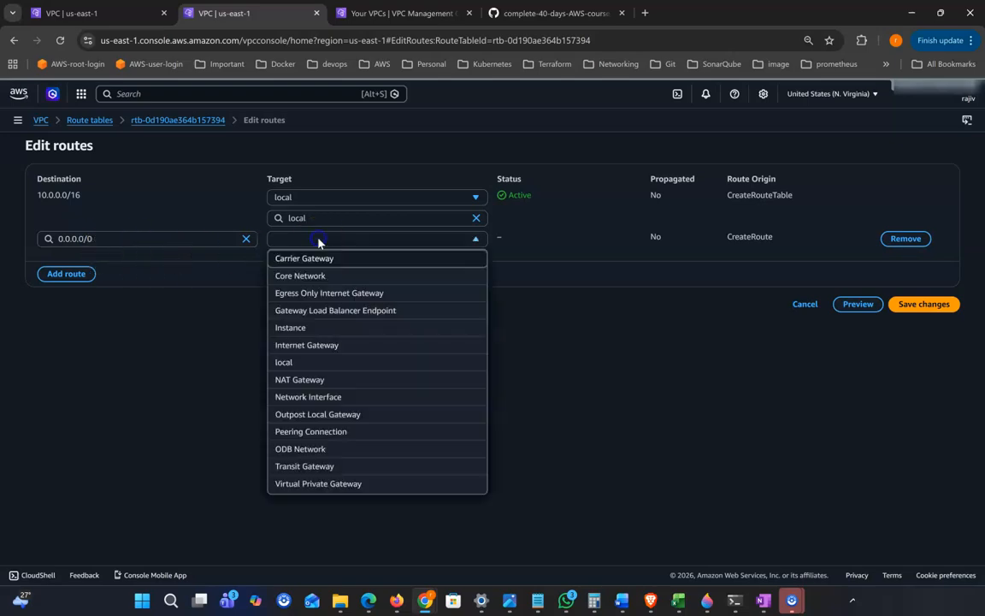
left_click(341, 347)
left_click(347, 266)
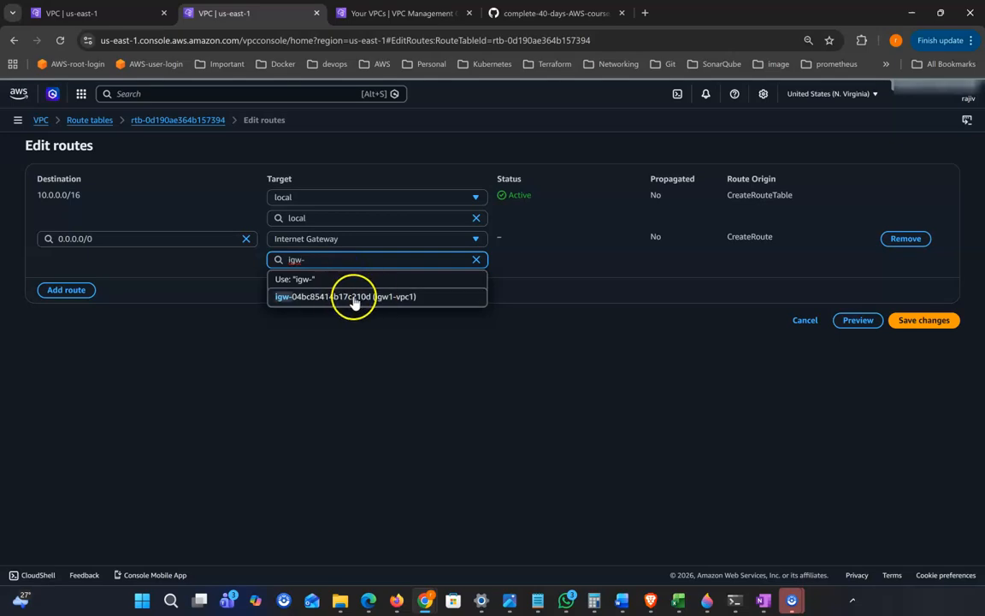
left_click(405, 297)
left_click(923, 320)
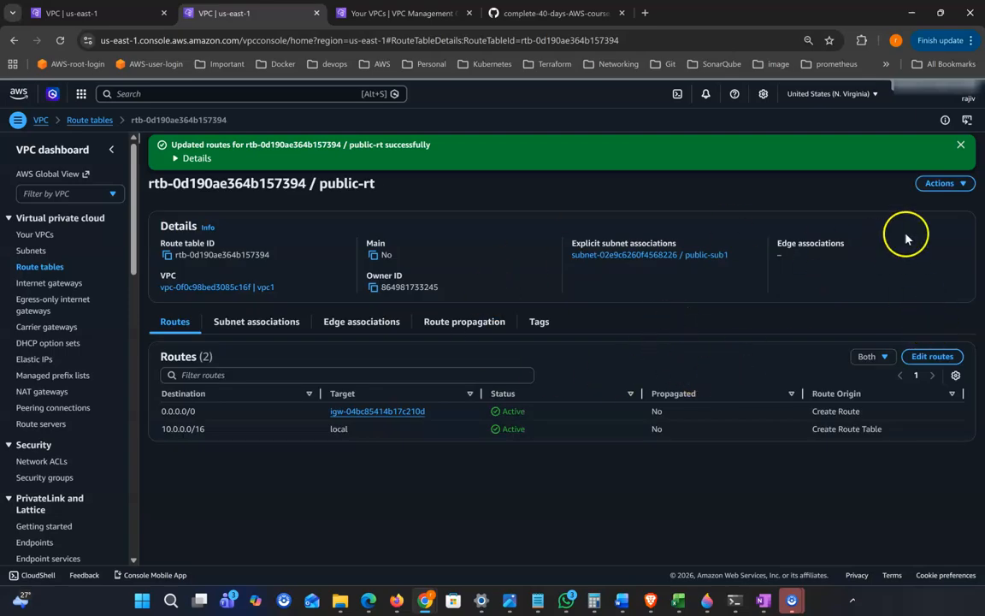
left_click(961, 147)
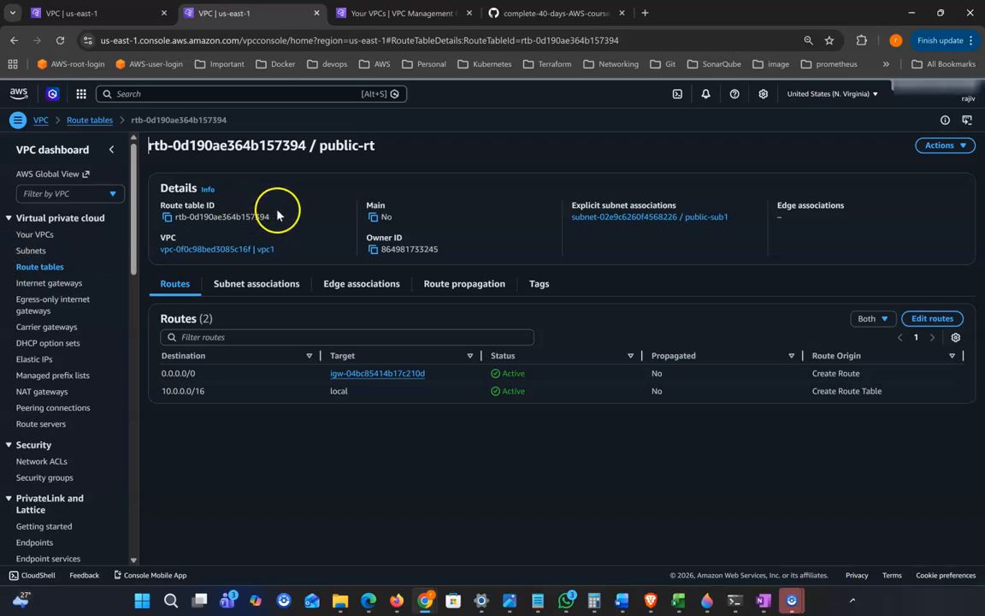
Open the EC2 console in a new browser tab and view its instances
left_click(221, 94)
type("ec2")
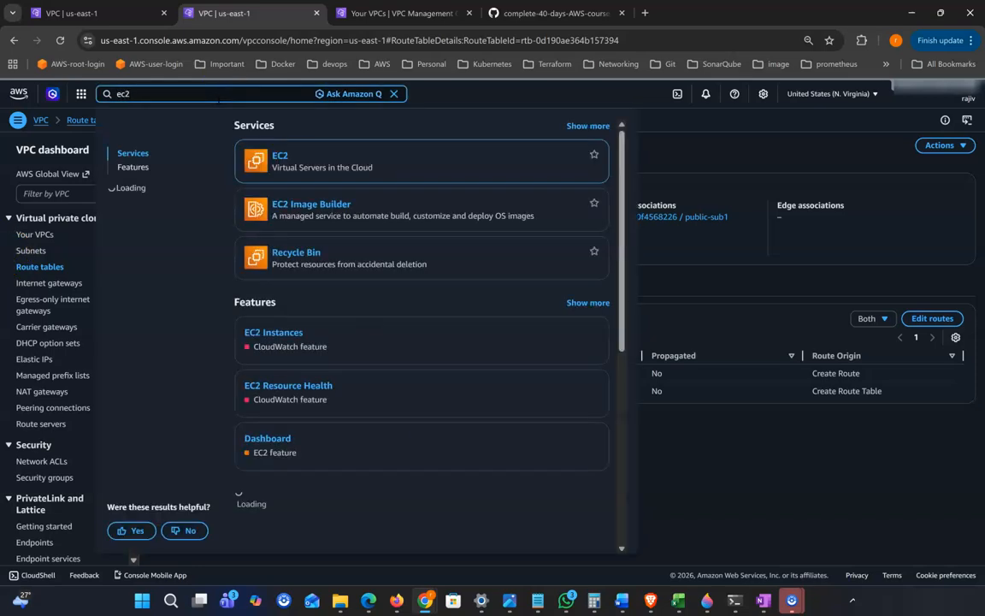
right_click(291, 162)
left_click(345, 172)
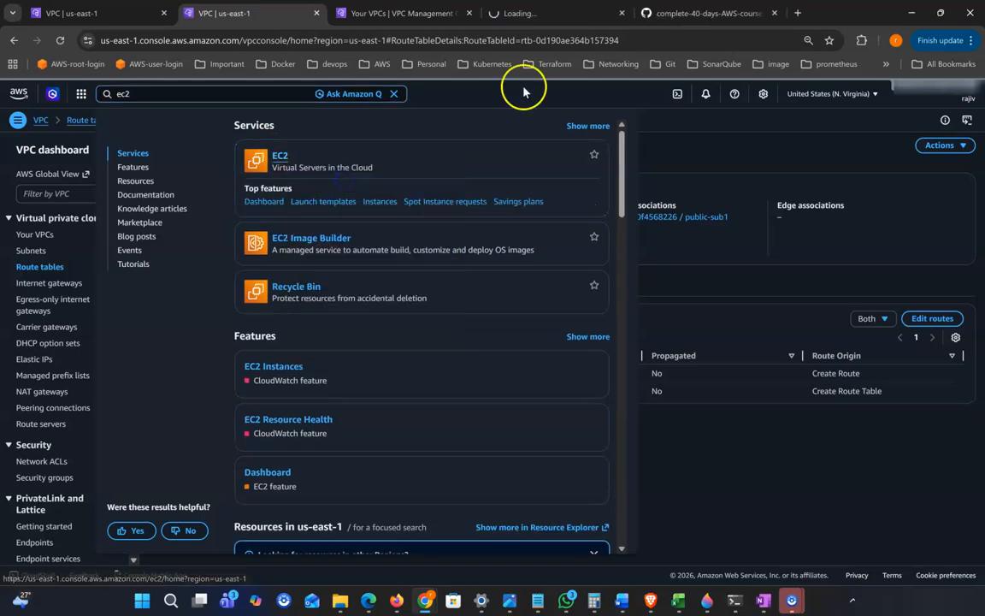
left_click(532, 13)
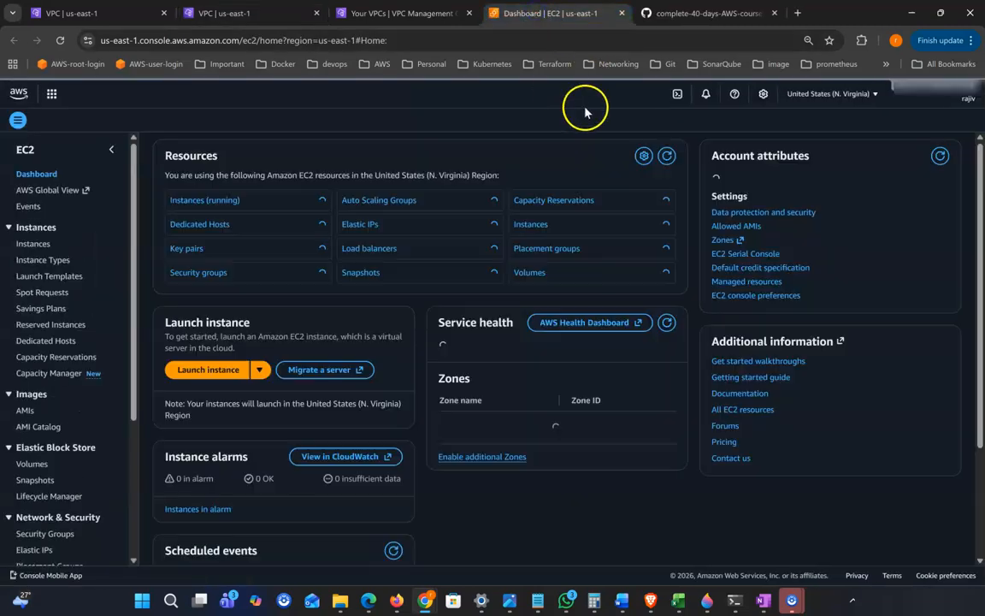
left_click(218, 202)
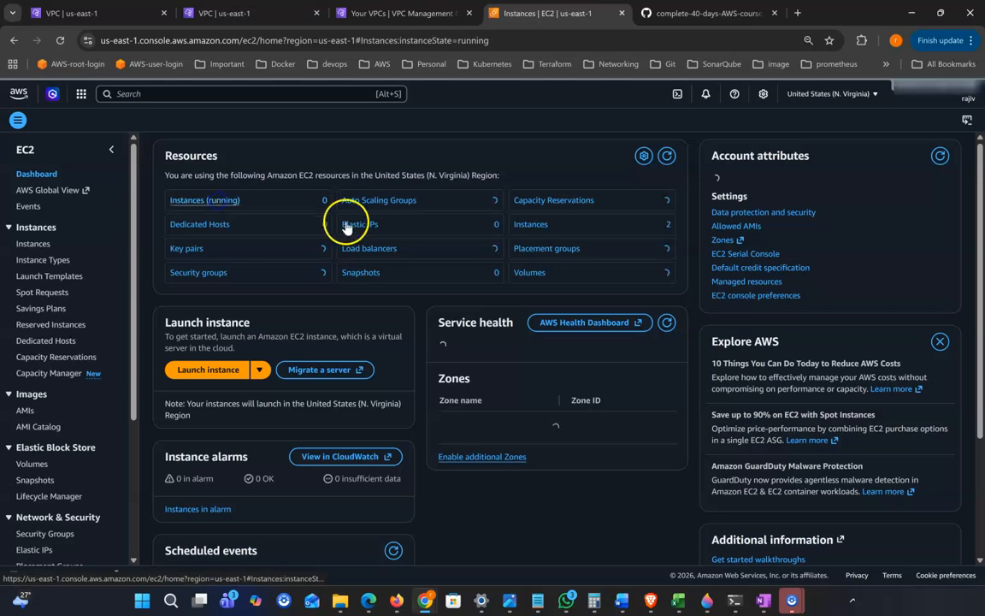
Start a new instance named a1 on Amazon Linux 2023 with instance type t2.micro
left_click(898, 147)
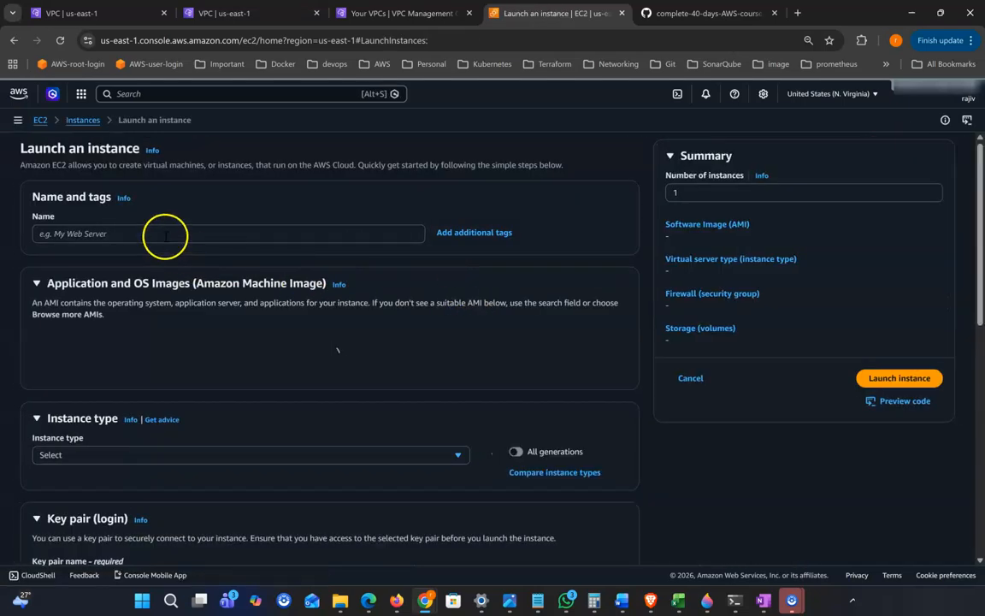
left_click(165, 235)
type("a1")
scroll(288, 238, "down", 2)
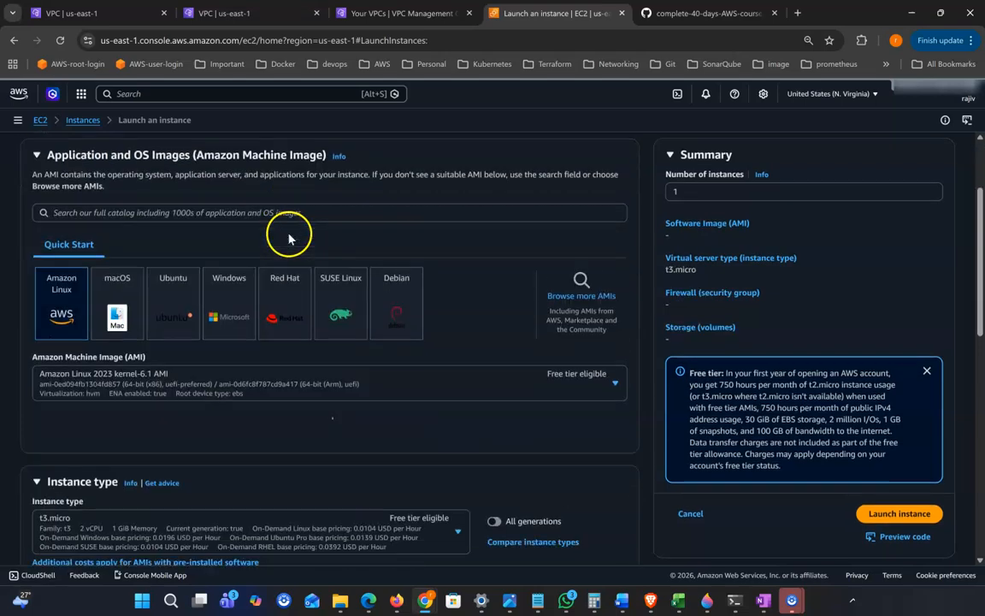
scroll(128, 340, "down", 5)
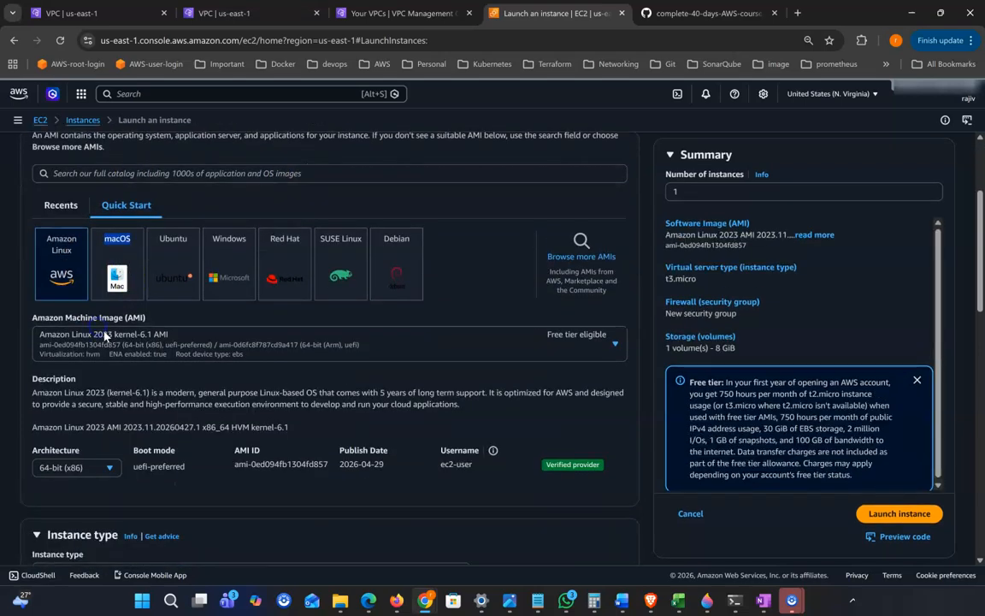
scroll(131, 340, "down", 1)
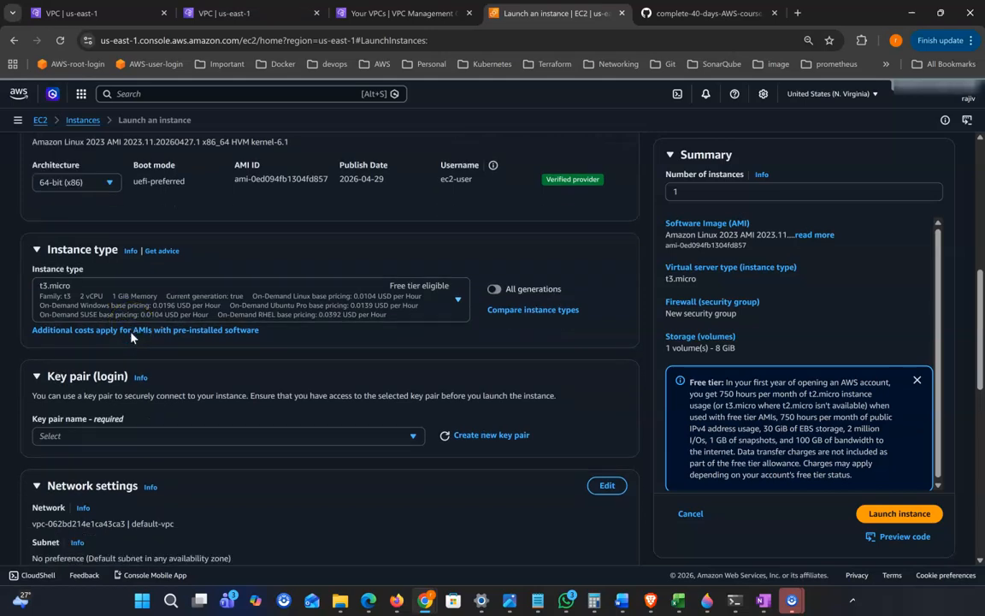
left_click(159, 289)
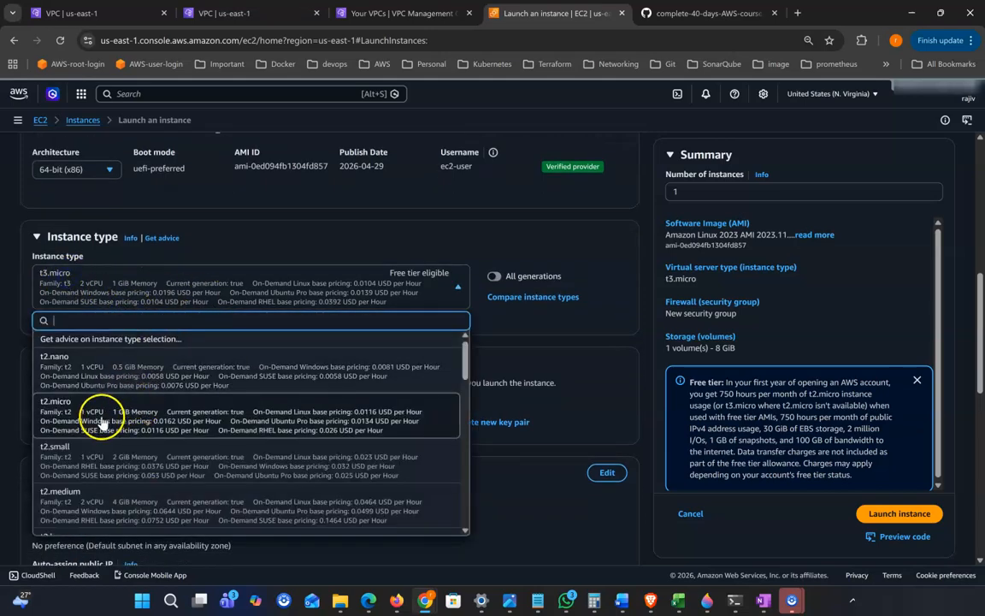
left_click(242, 427)
scroll(256, 409, "down", 2)
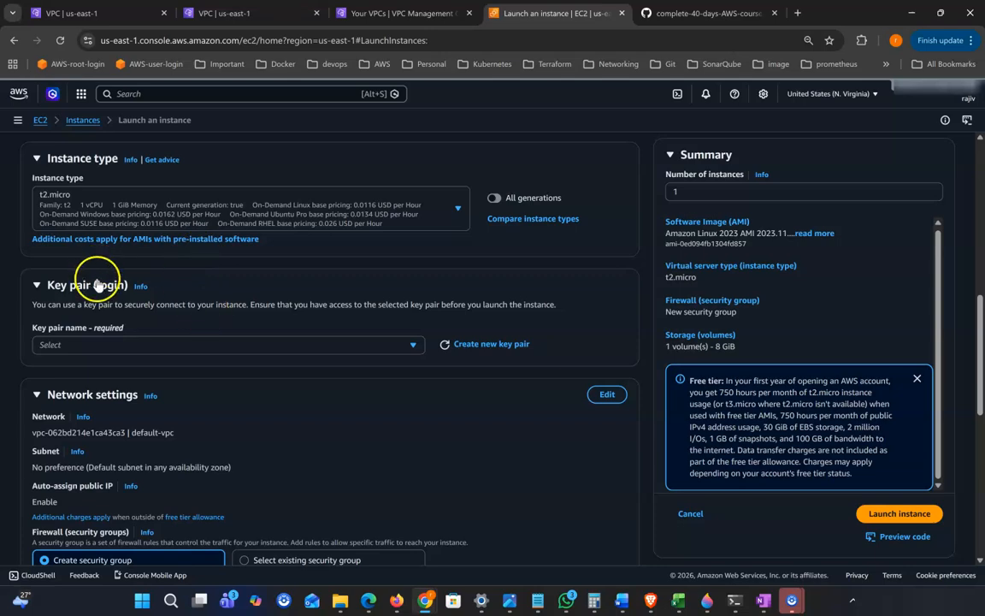
scroll(141, 292, "down", 1)
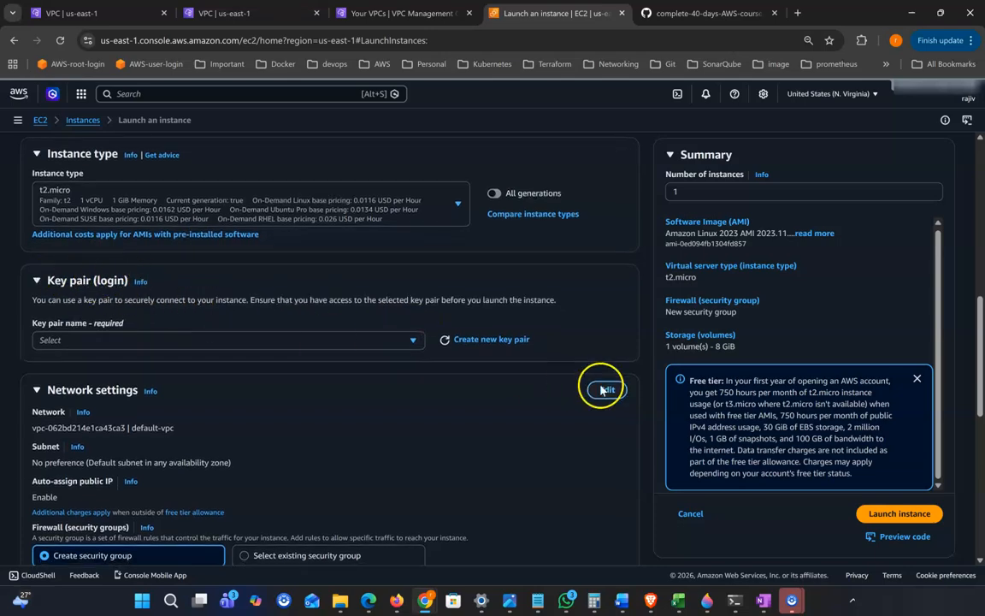
Create the RSA key pair key1 and show the downloaded key1.pem in its folder
left_click(520, 342)
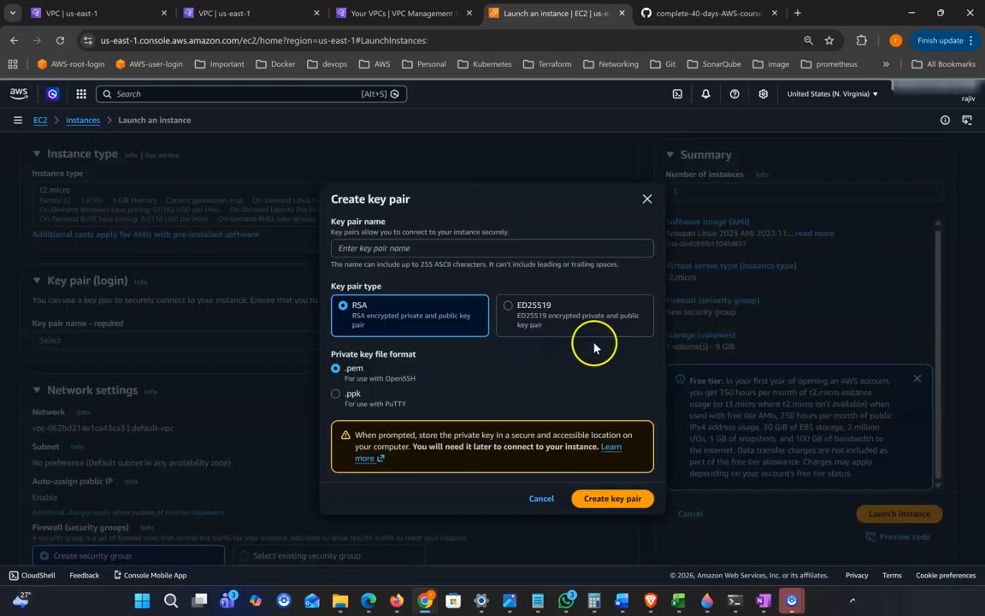
left_click(398, 248)
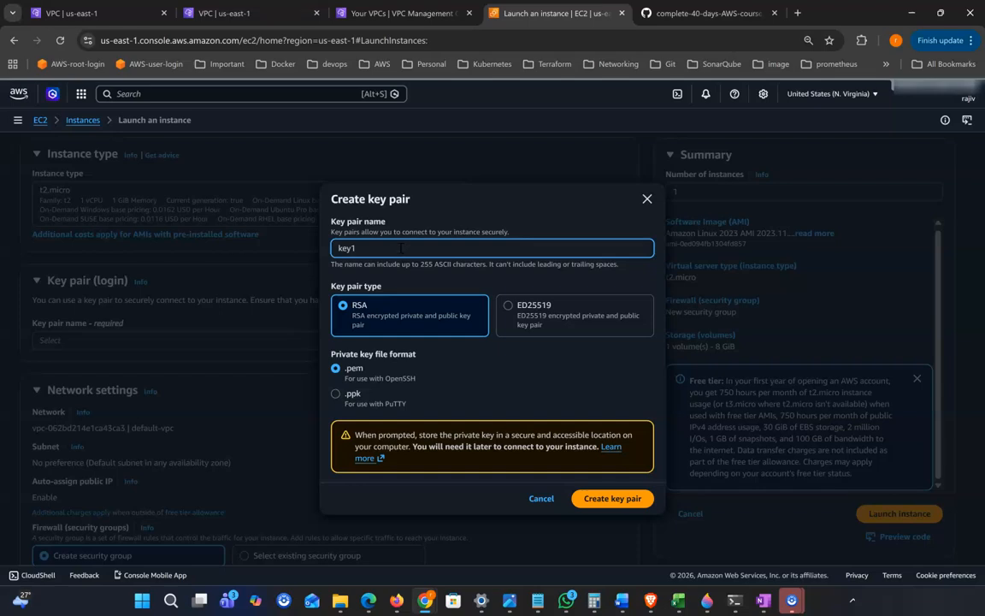
left_click(626, 507)
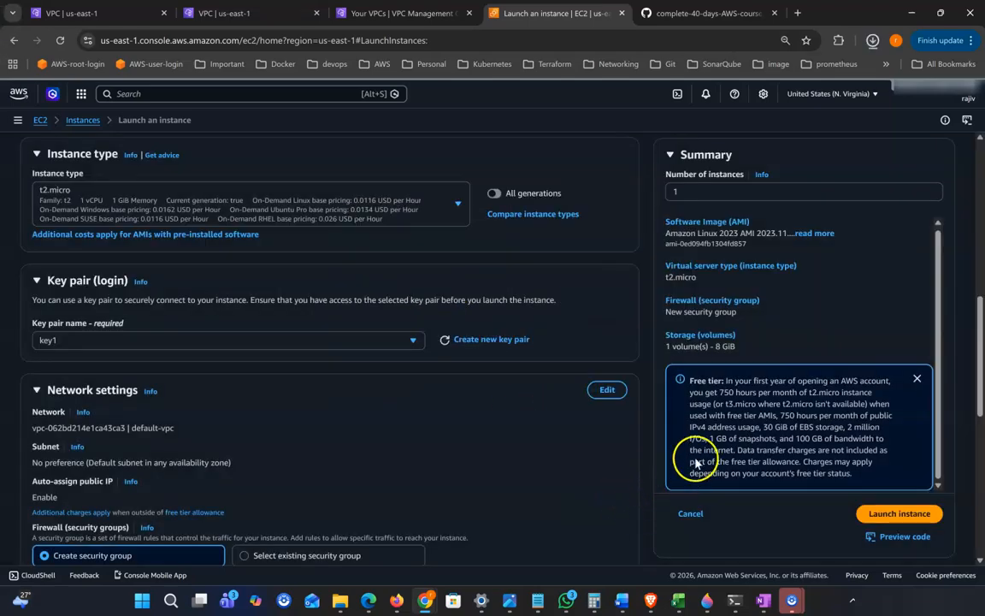
mouse_move(833, 83)
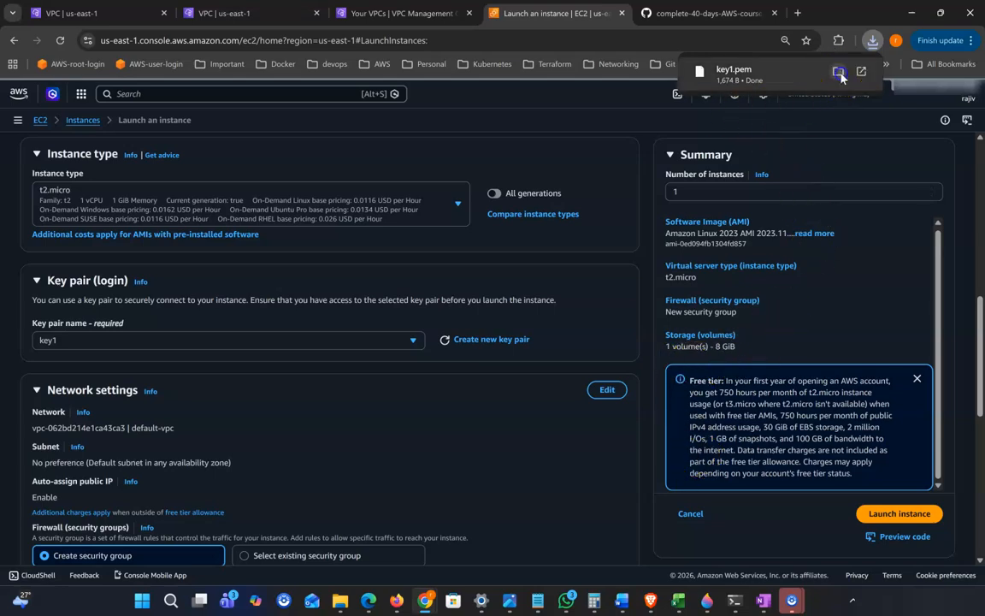
left_click(839, 74)
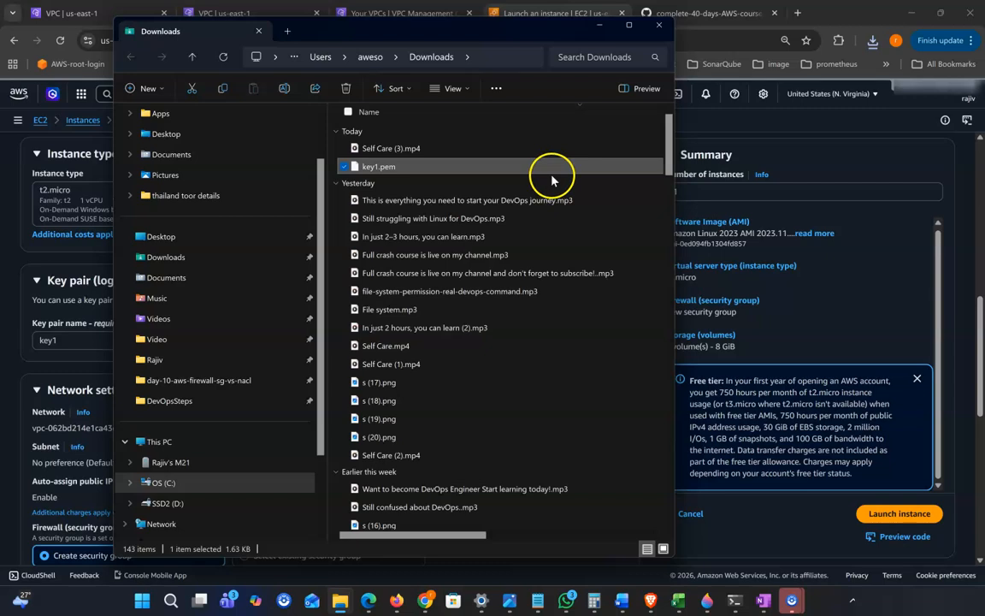
Bring File Explorer back and browse the Ubuntu file system to home > user
left_click(598, 26)
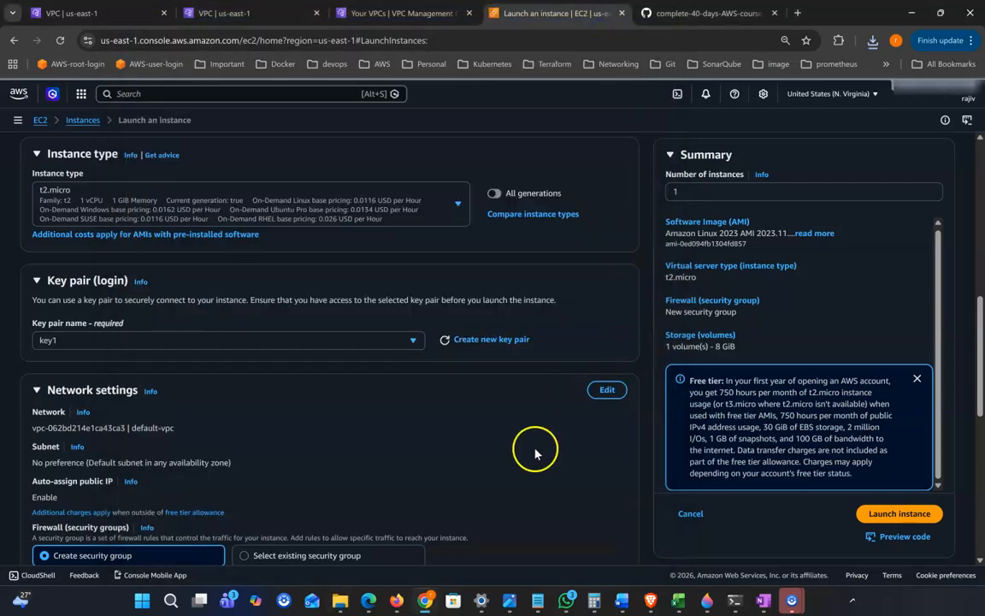
left_click(344, 601)
left_click(765, 556)
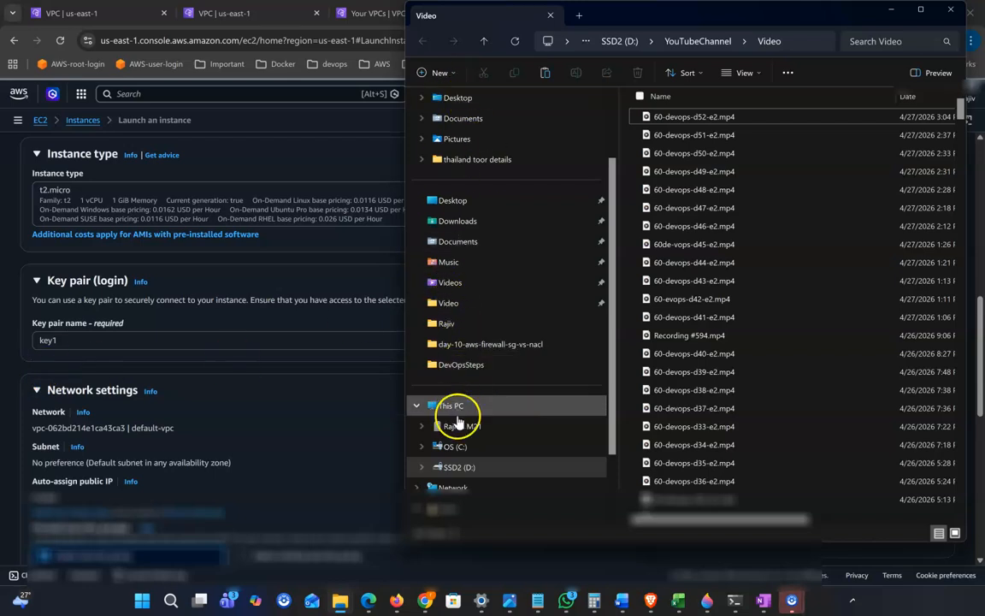
left_click(462, 468)
scroll(466, 470, "down", 2)
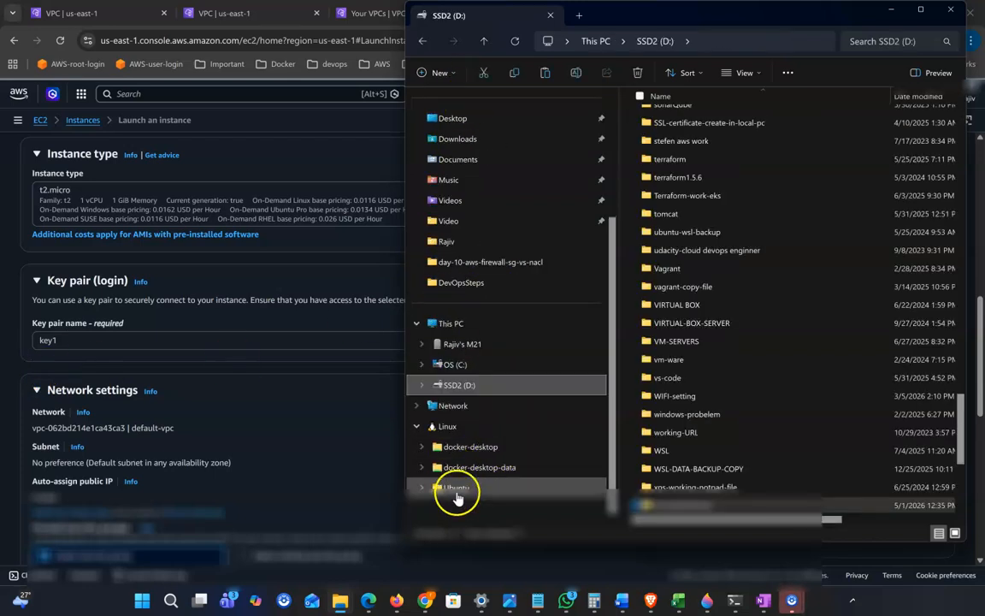
left_click(457, 492)
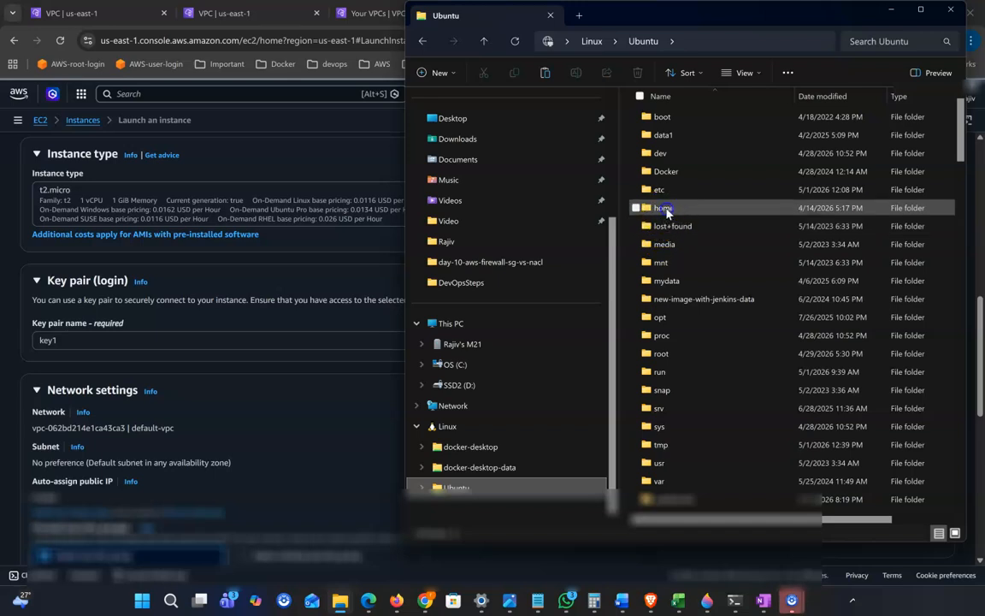
double_click(688, 210)
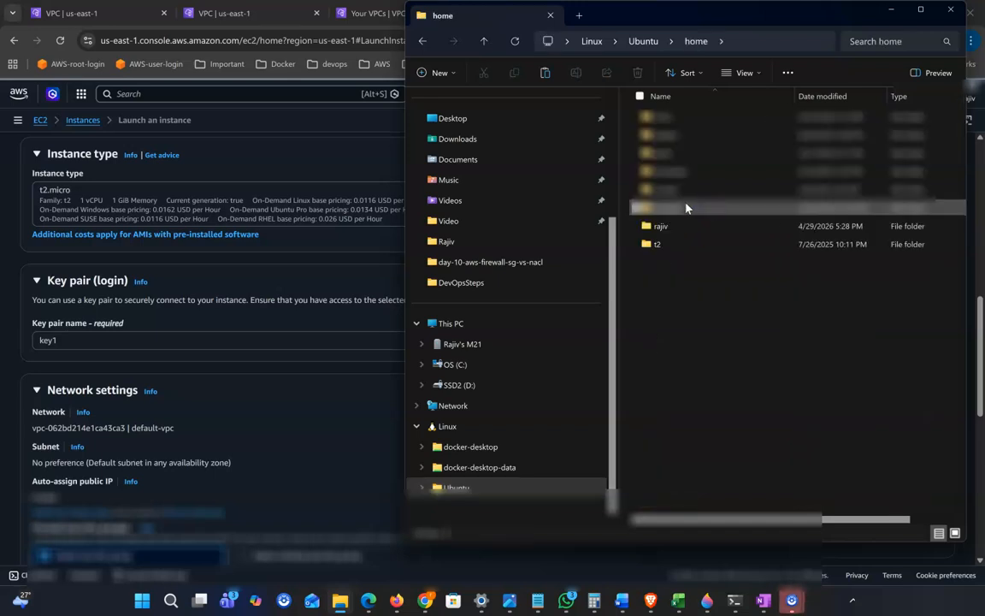
double_click(663, 226)
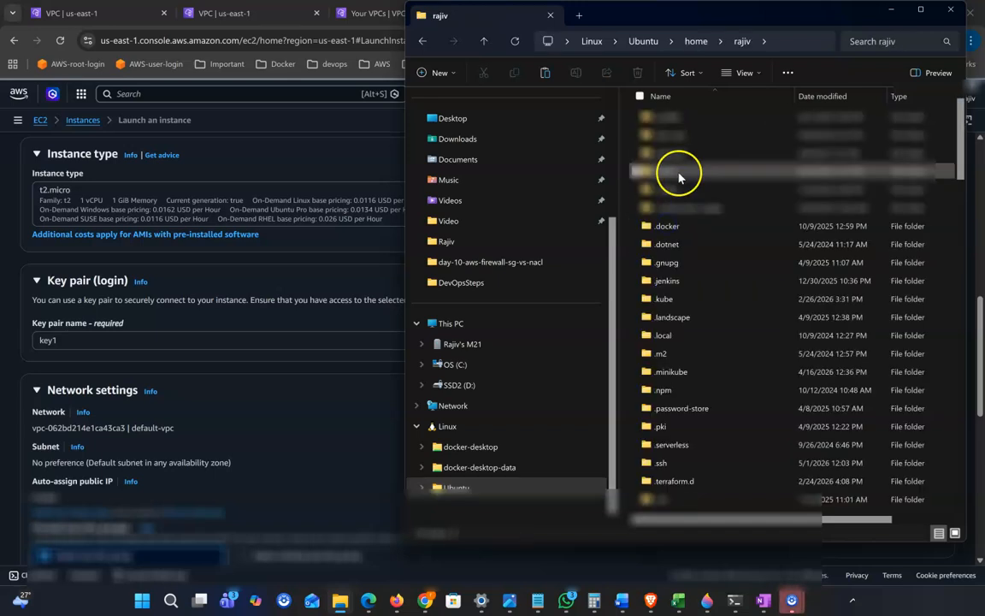
Open the keypair folder, select key1.pem, and minimize Explorer
left_click(676, 172)
key("k")
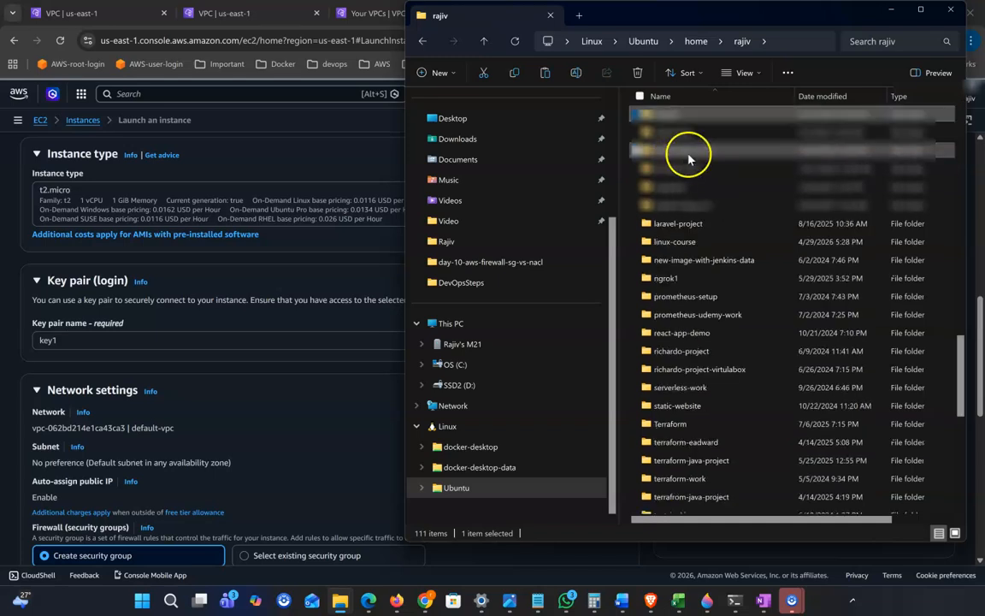
double_click(698, 117)
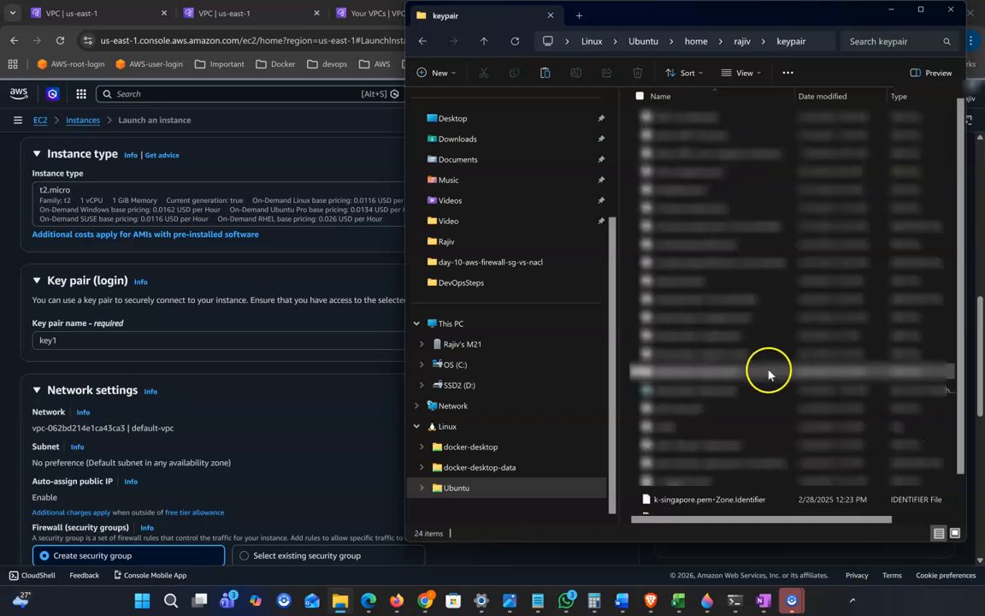
scroll(770, 372, "down", 3)
left_click(675, 507)
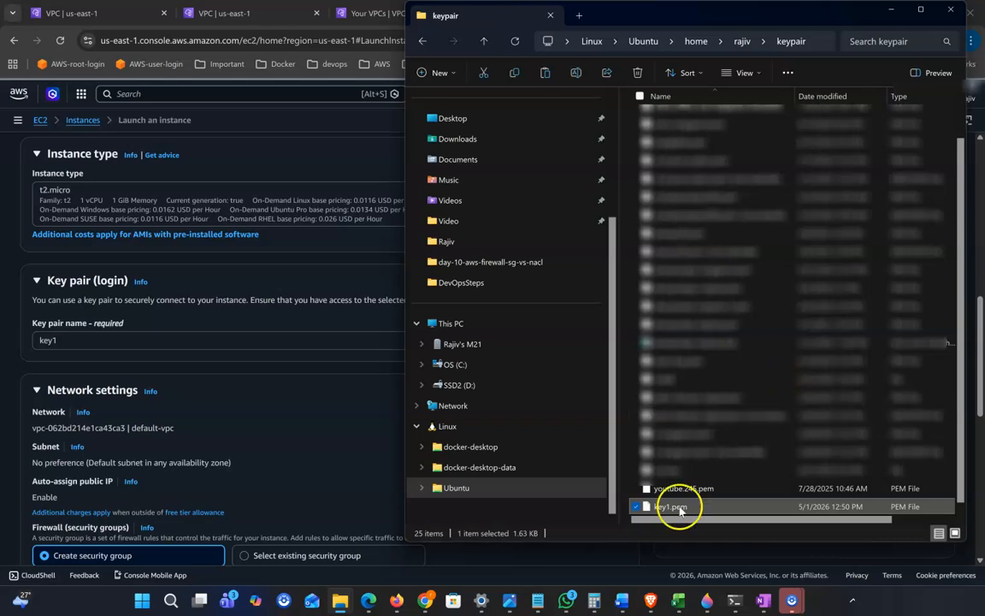
left_click(890, 10)
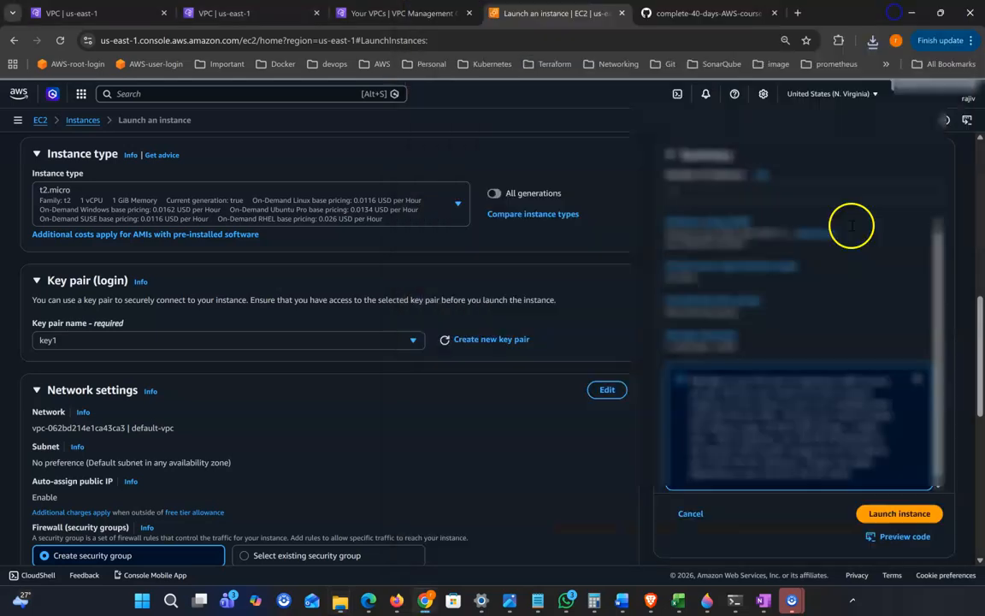
Run chmod 400 ~/keypair/key1.pem in Windows Terminal
left_click(735, 601)
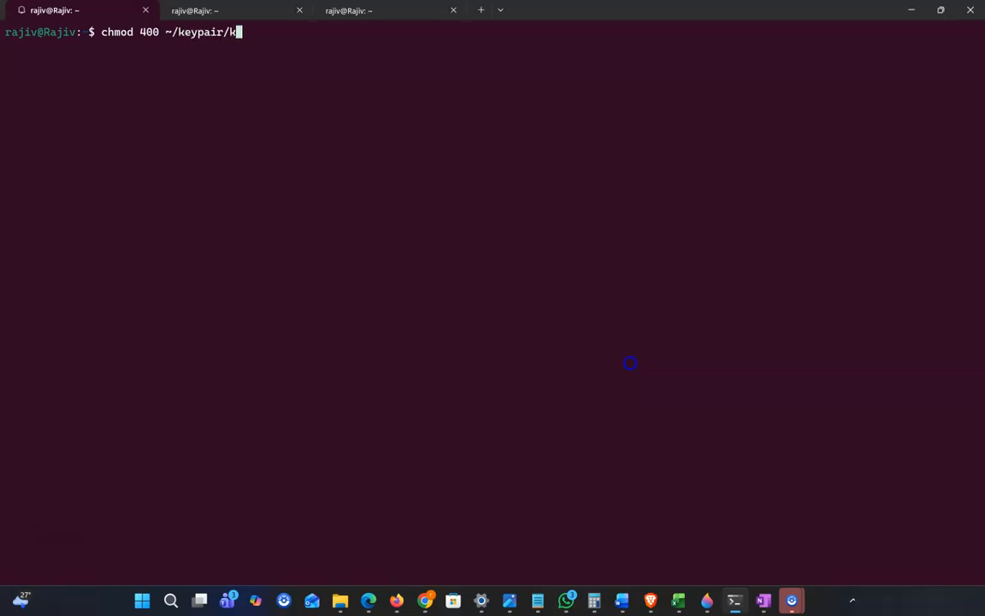
key("Return")
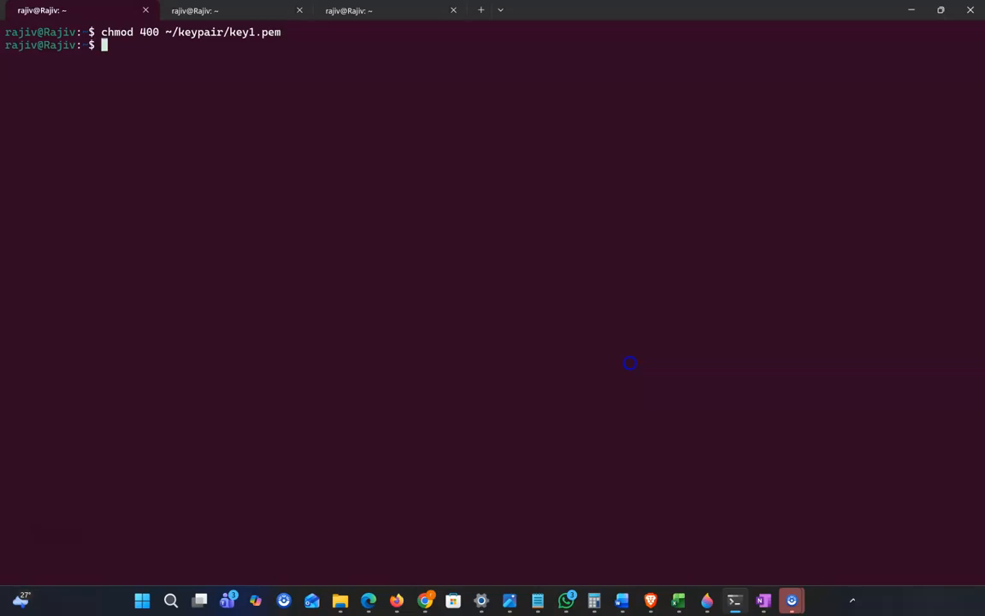
In the launch form's Key pair list, search for key1 and select it
left_click(912, 15)
left_click(413, 339)
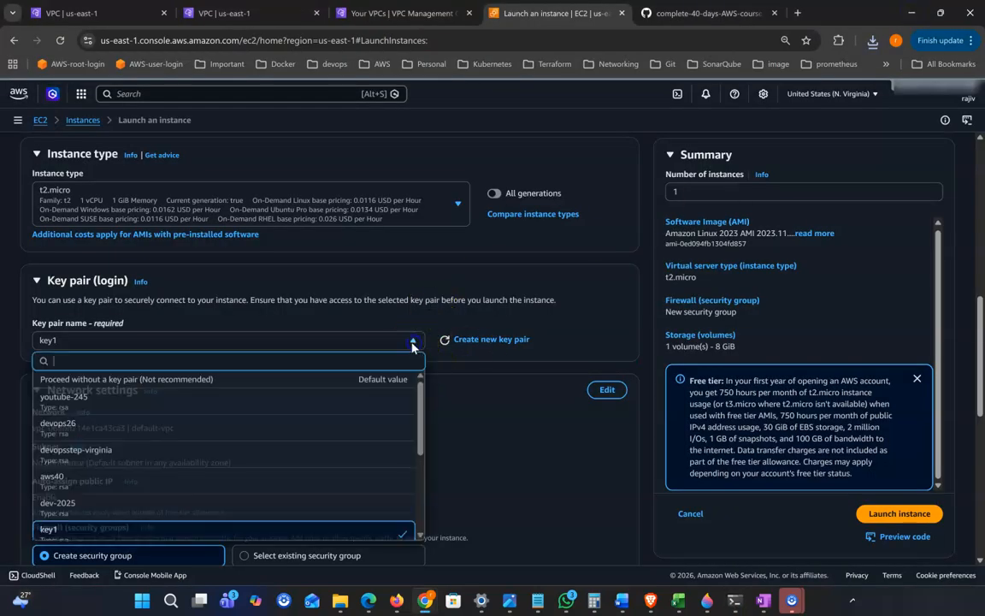
scroll(93, 470, "down", 3)
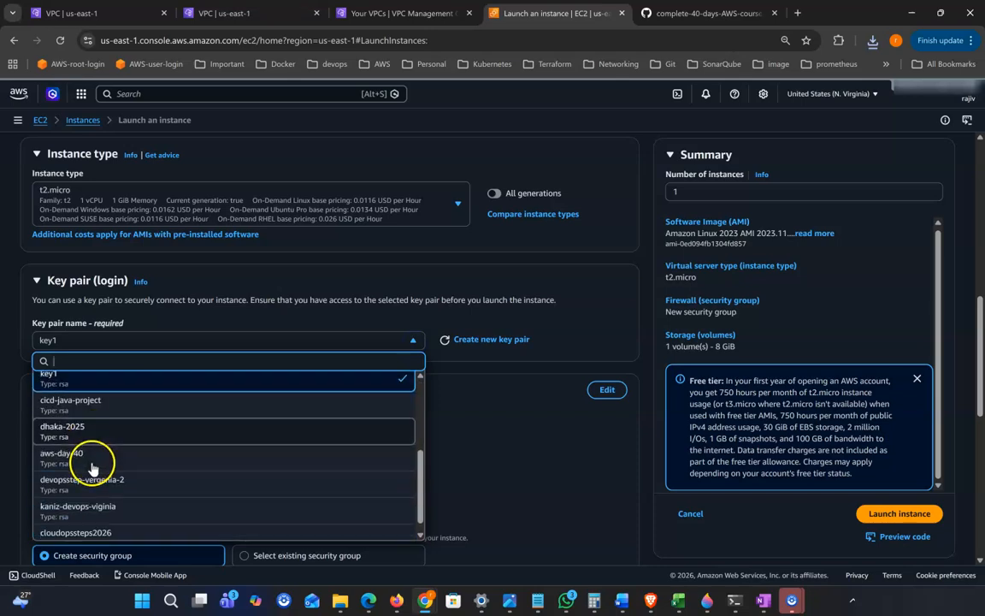
type("k")
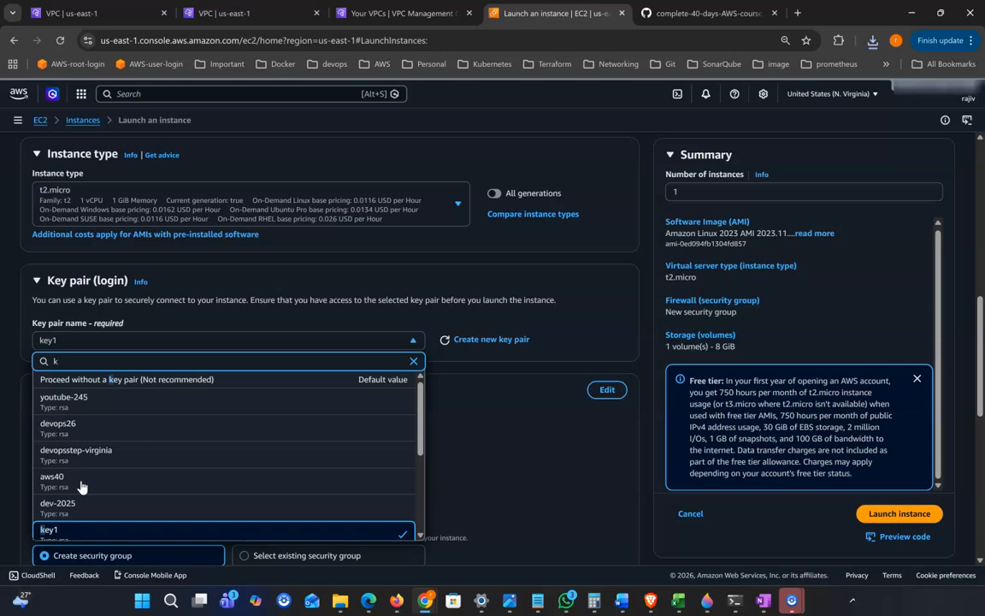
type("ey")
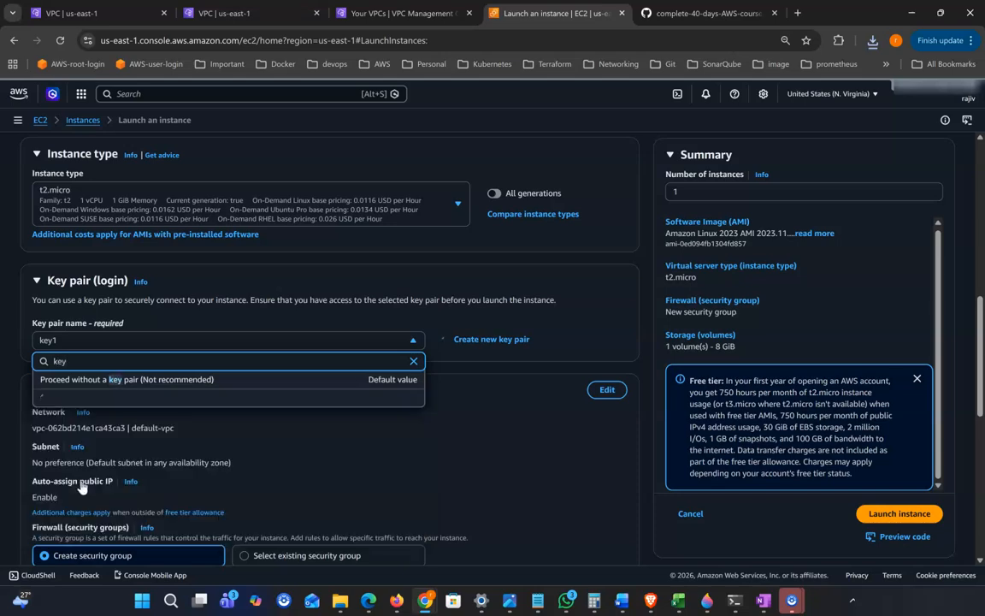
left_click(455, 349)
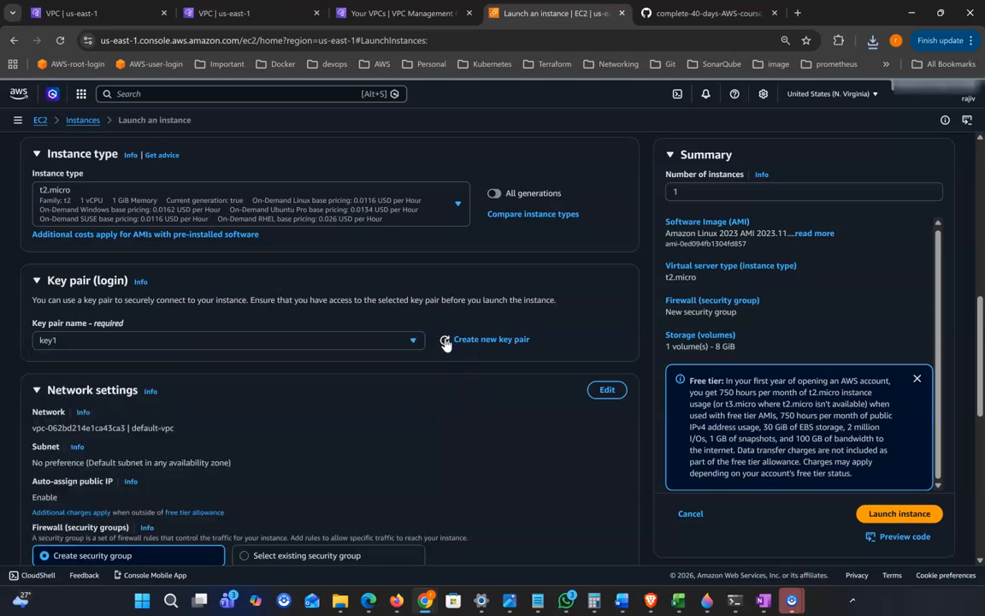
left_click(408, 342)
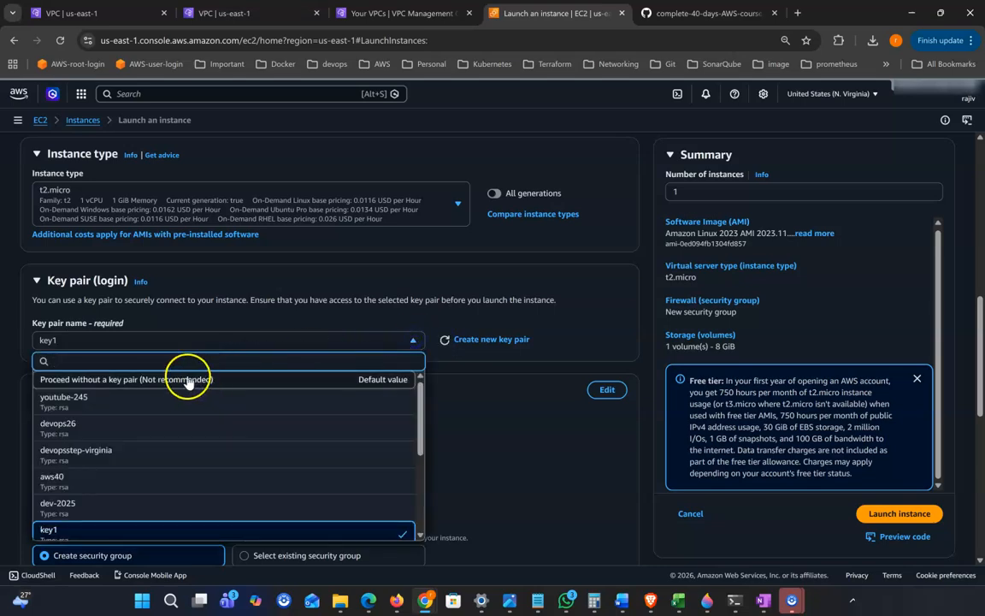
type("key")
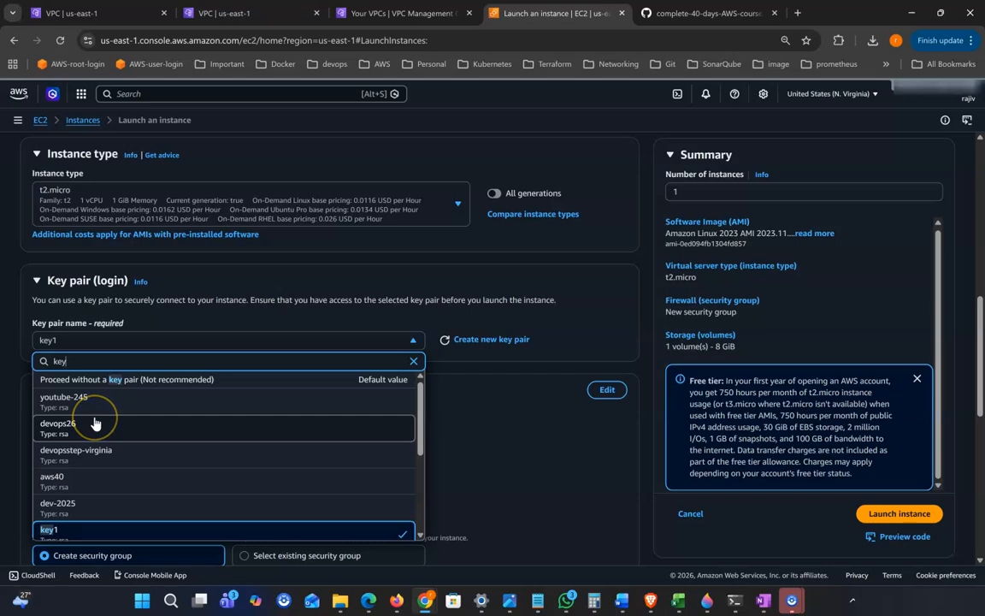
type("1")
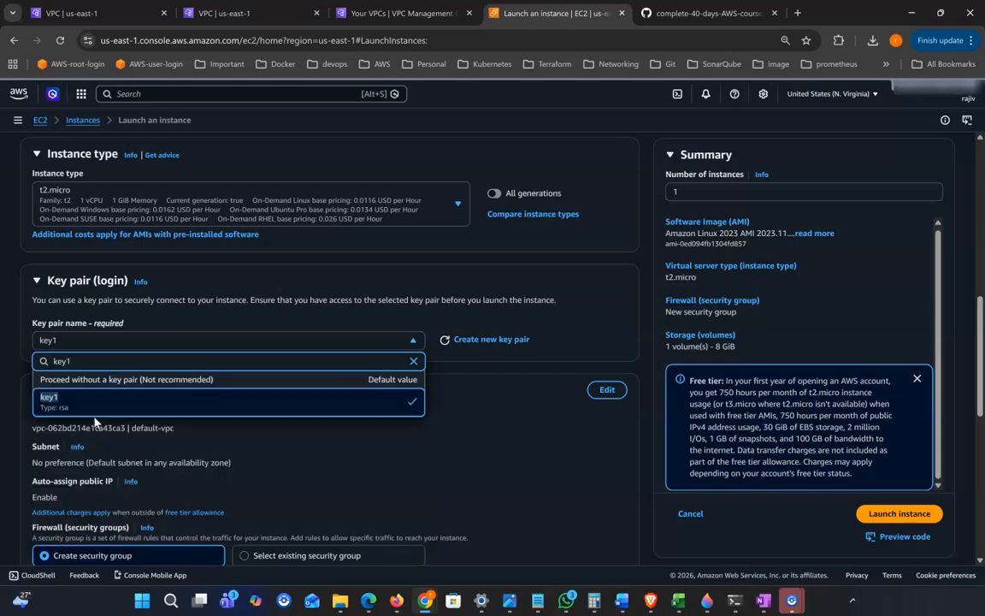
left_click(44, 398)
Edit network settings to use VPC vpc1 and subnet public-sub1 (10.0.1.0/24)
scroll(299, 436, "down", 1)
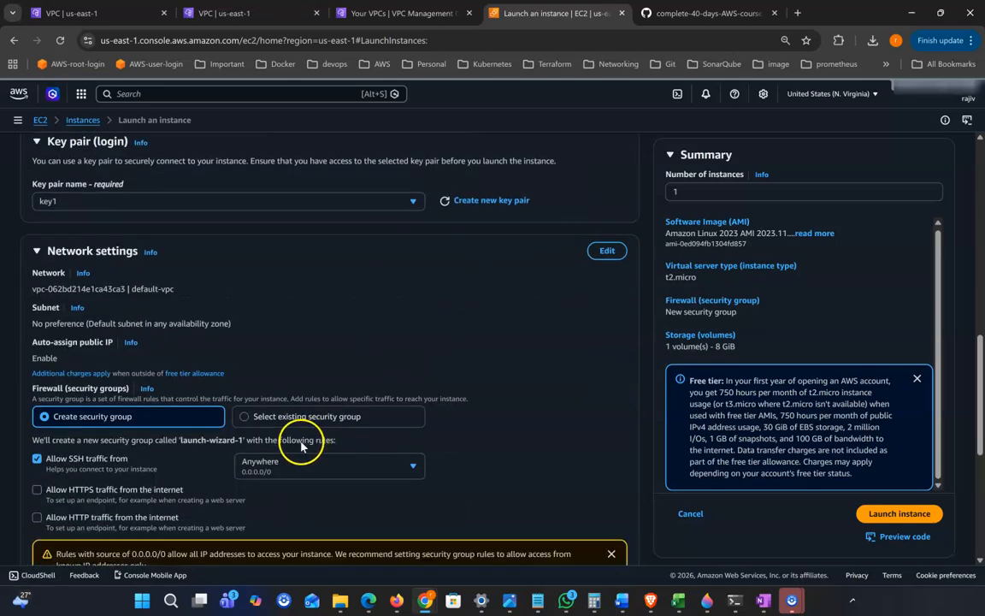
scroll(302, 368, "down", 1)
scroll(285, 257, "down", 1)
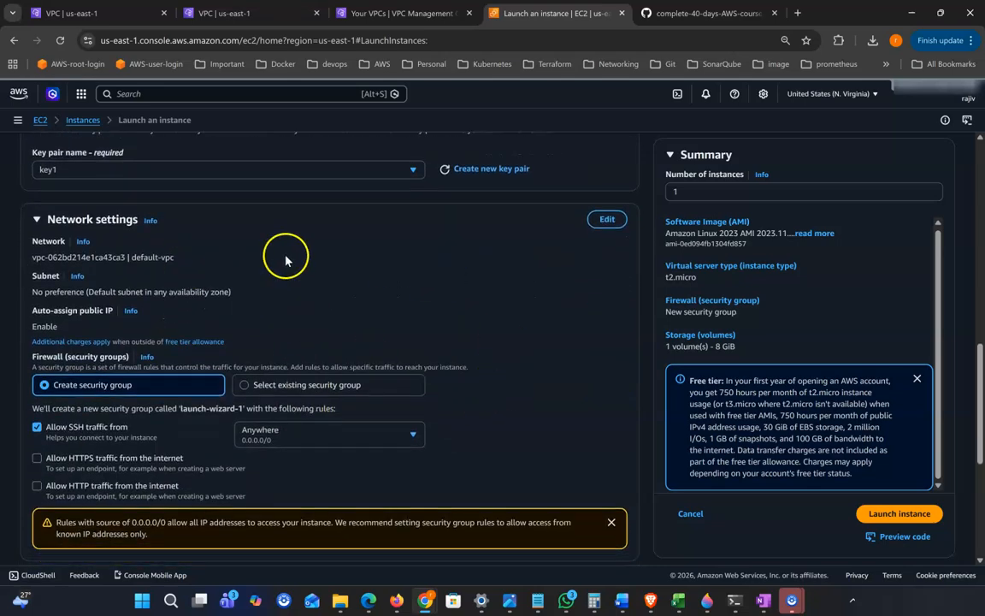
scroll(325, 253, "down", 1)
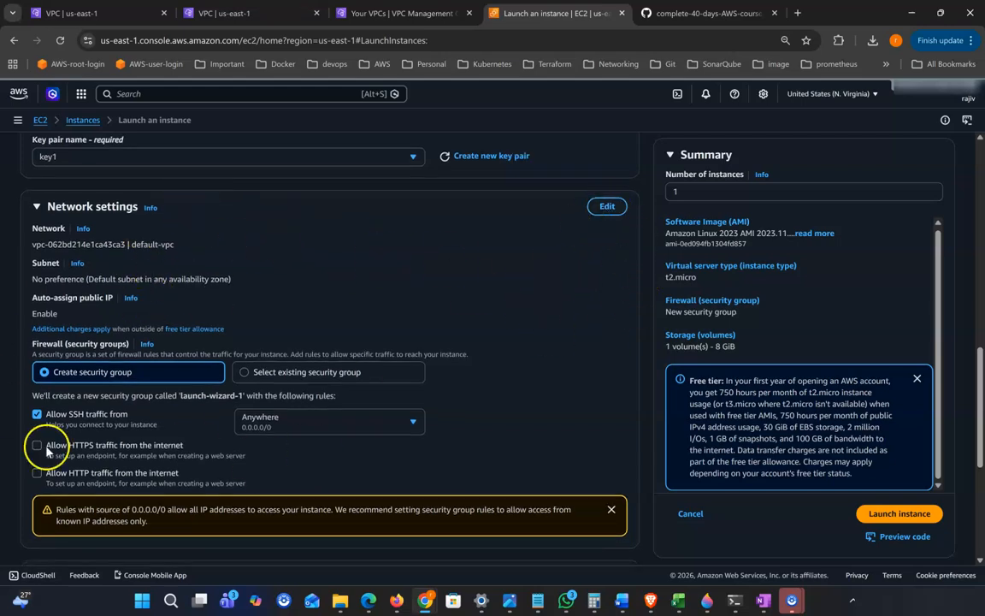
left_click_drag(41, 243, 159, 244)
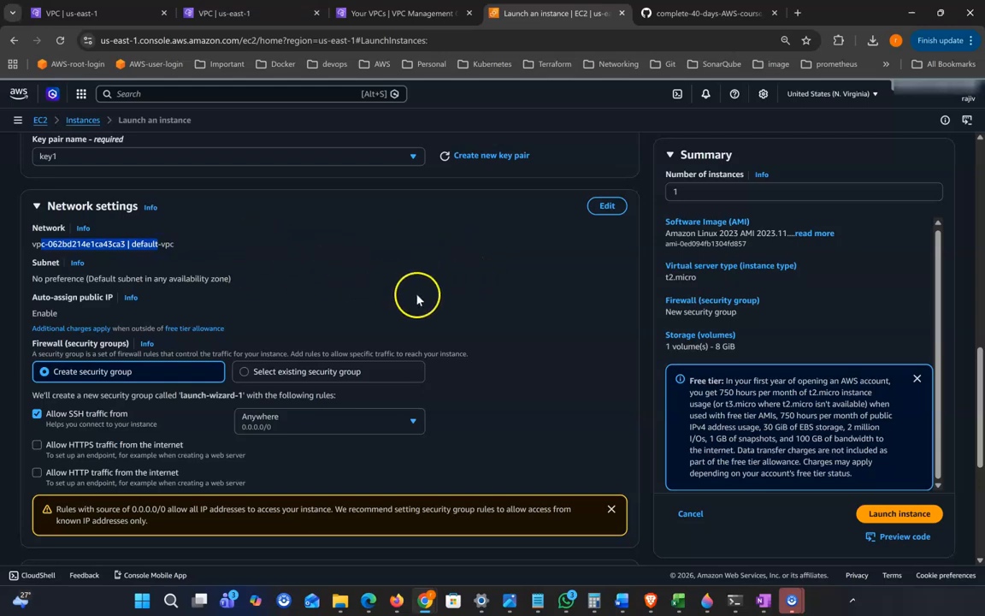
left_click(607, 208)
scroll(407, 235, "down", 1)
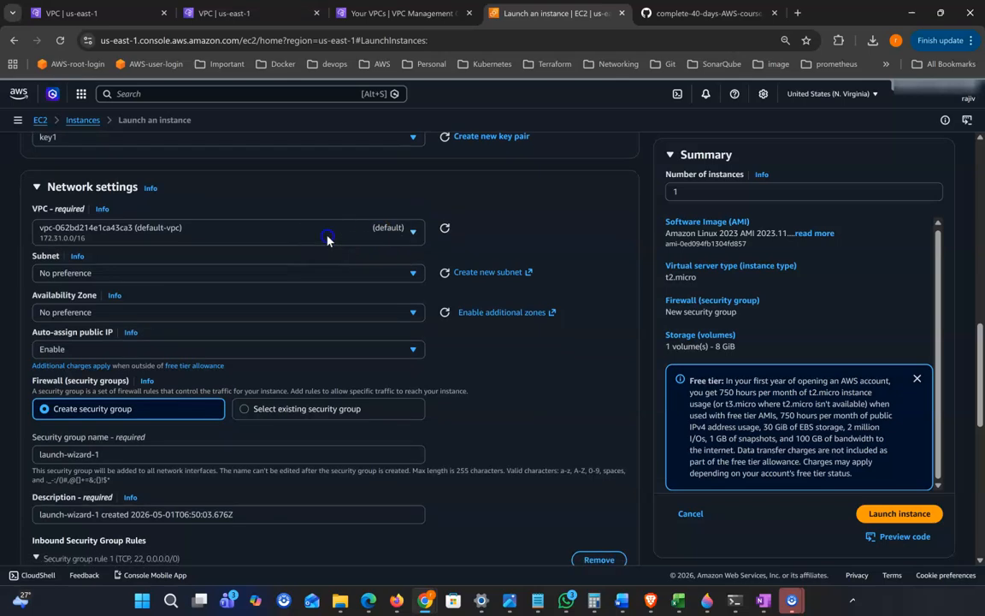
left_click(326, 236)
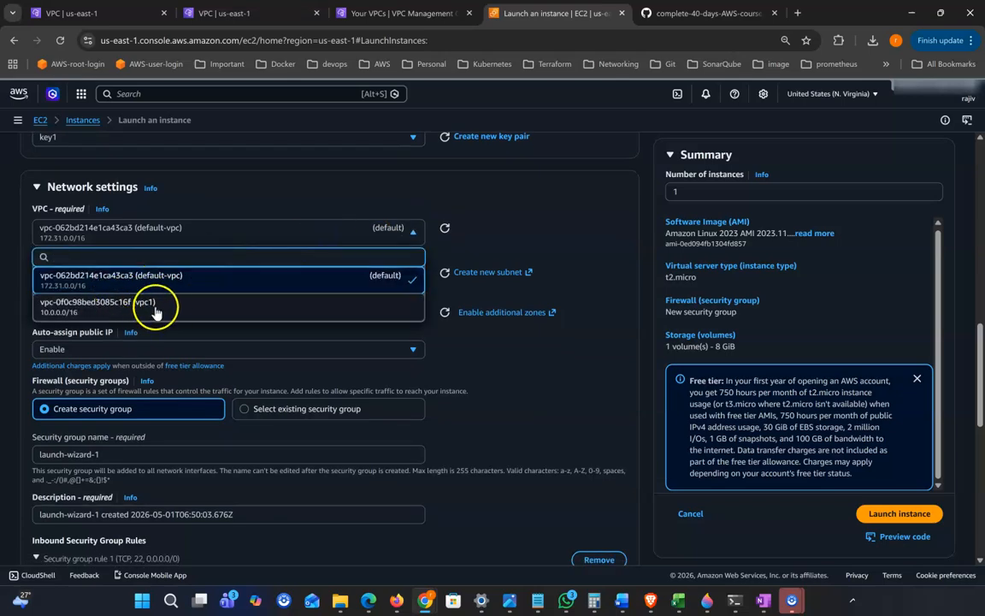
left_click(191, 309)
scroll(326, 292, "down", 1)
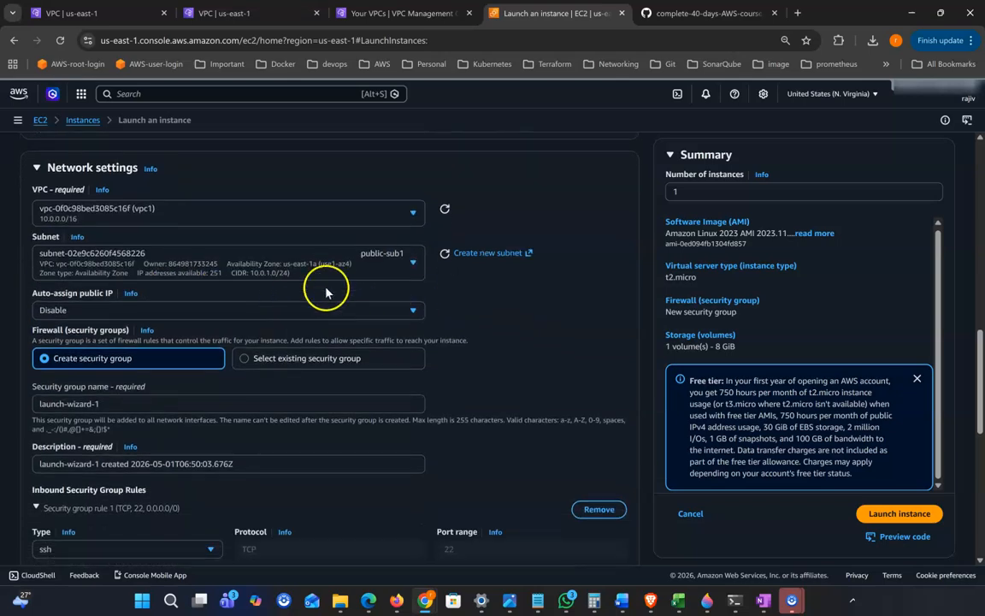
left_click(300, 258)
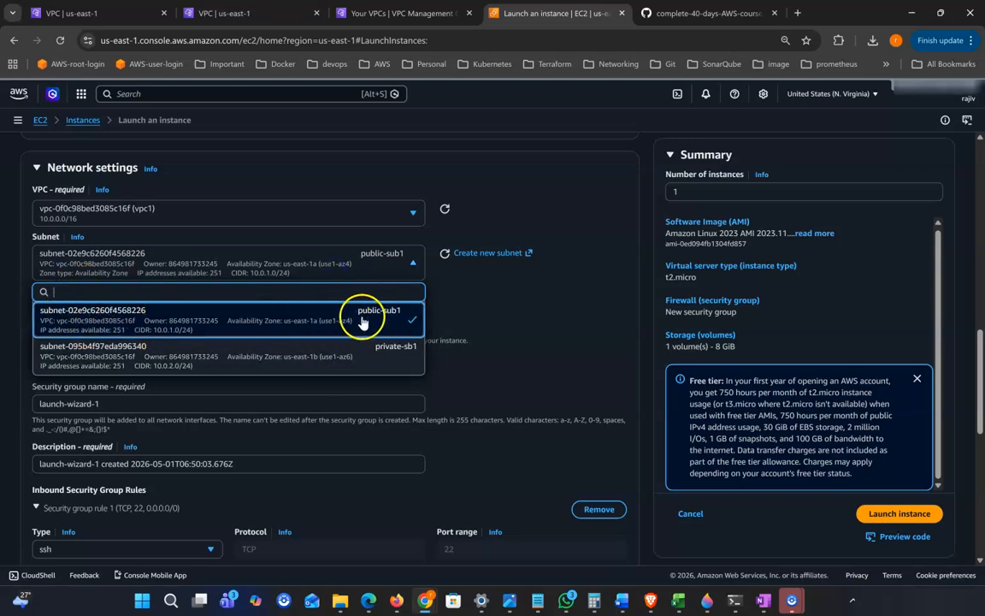
left_click(517, 318)
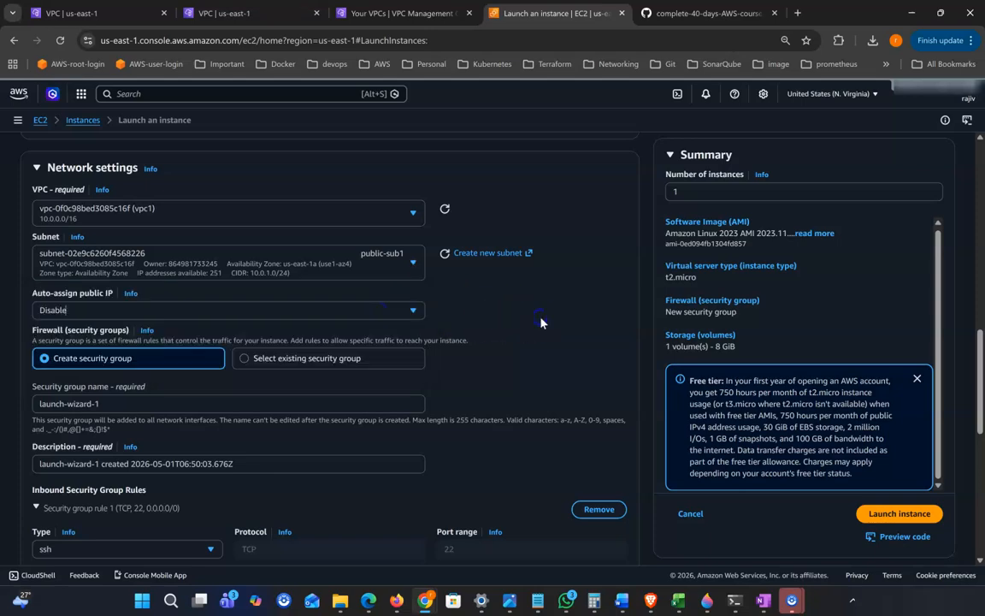
scroll(238, 325, "down", 1)
Set Auto-assign public IP to Enable
left_click(143, 287)
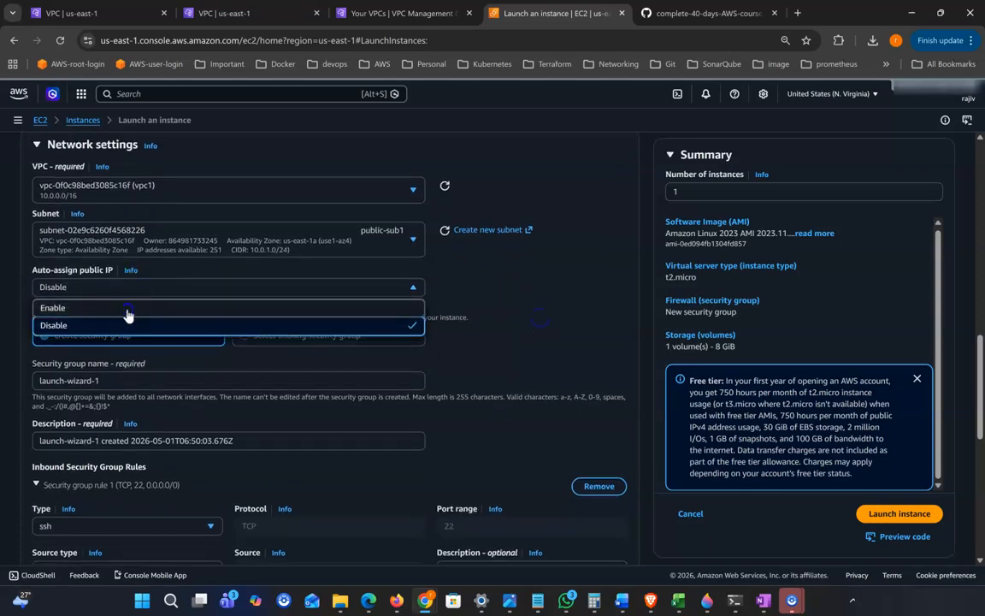
left_click(127, 310)
scroll(242, 340, "down", 3)
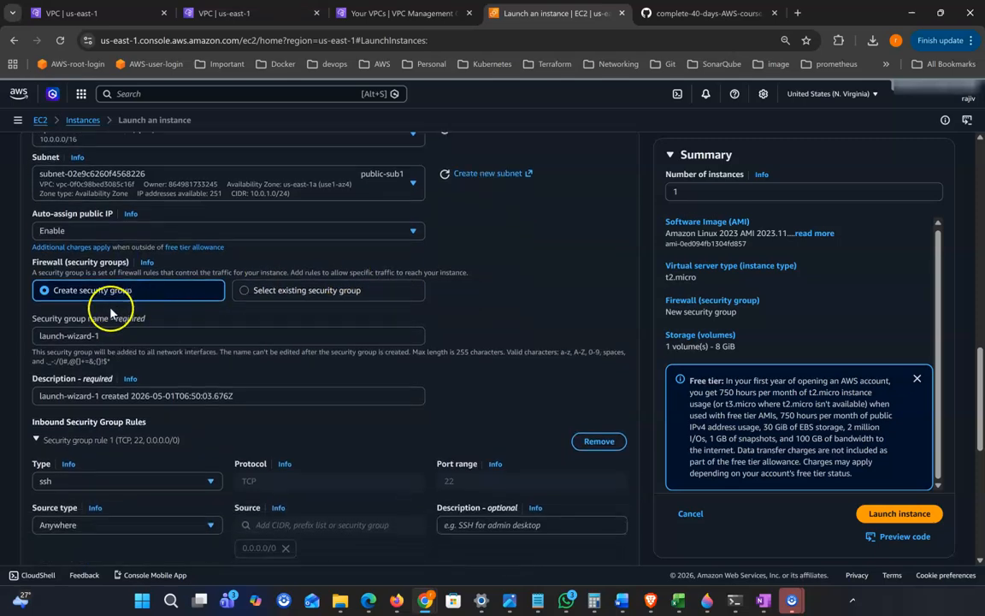
scroll(146, 321, "down", 1)
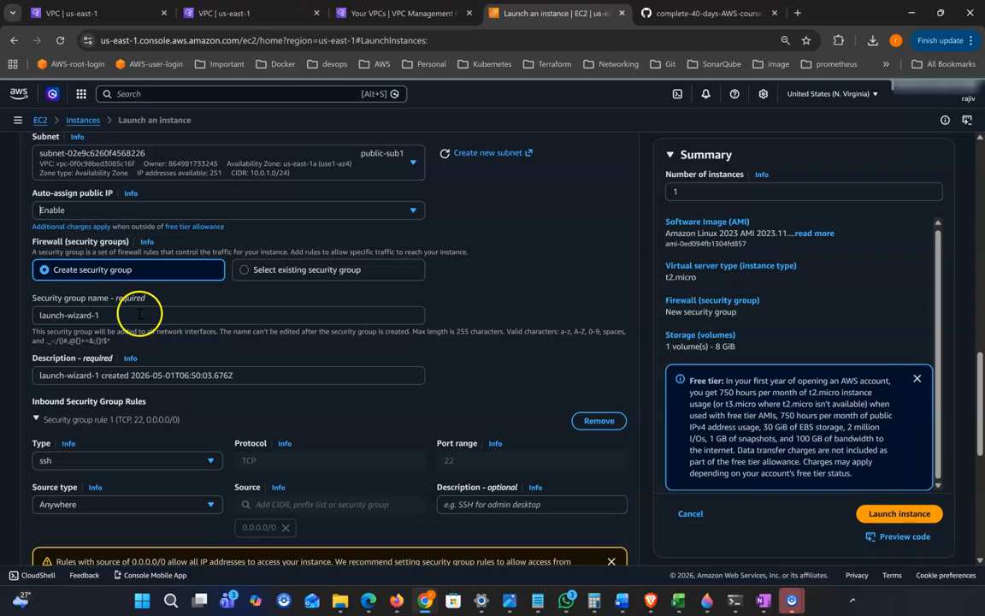
Rename the new security group from launch-wizard-1 to vpc-1-april
left_click(142, 314)
left_click_drag(40, 314, 233, 322)
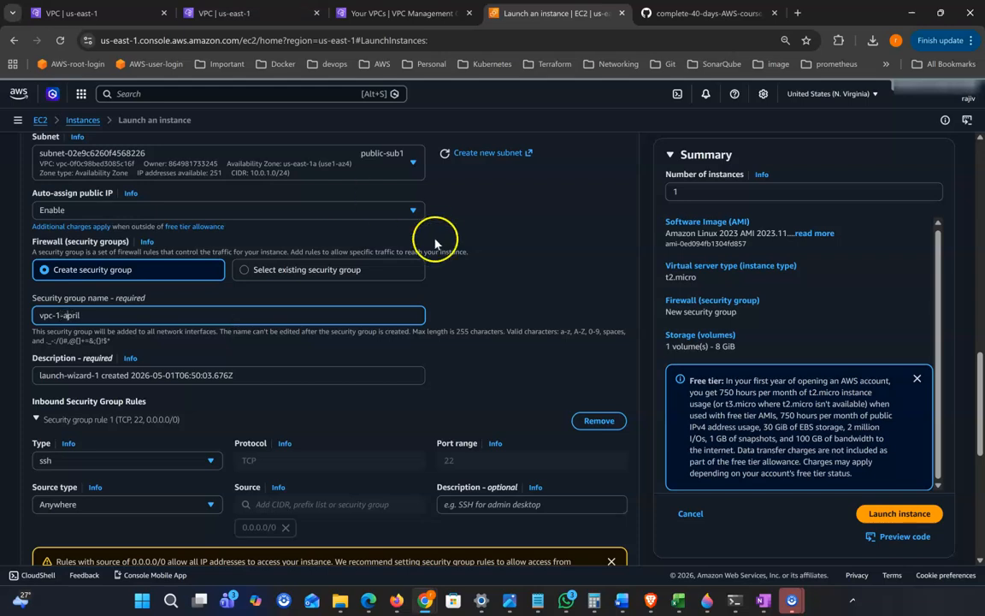
scroll(535, 291, "down", 2)
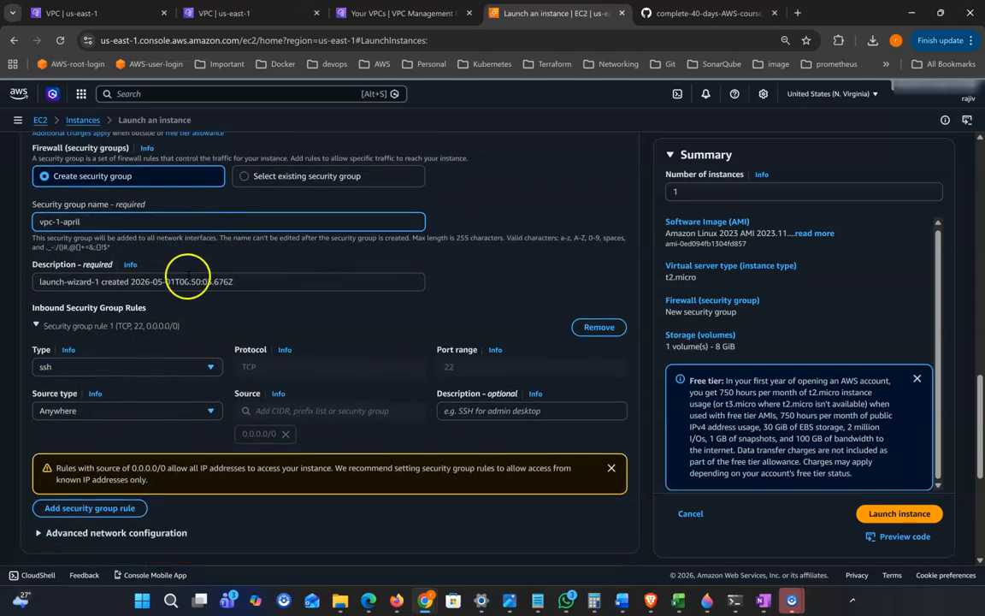
scroll(242, 314, "down", 1)
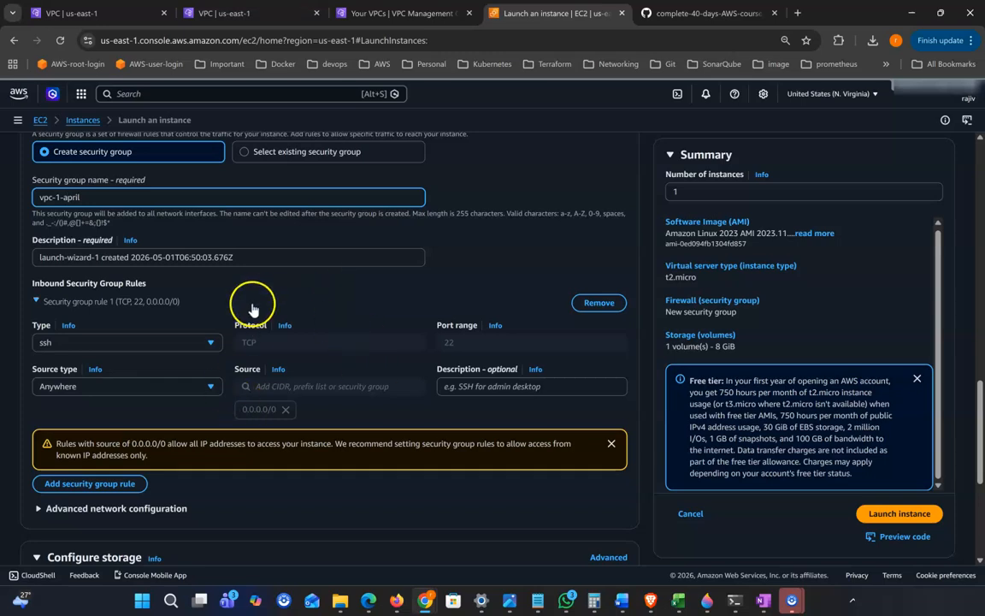
scroll(88, 220, "up", 1)
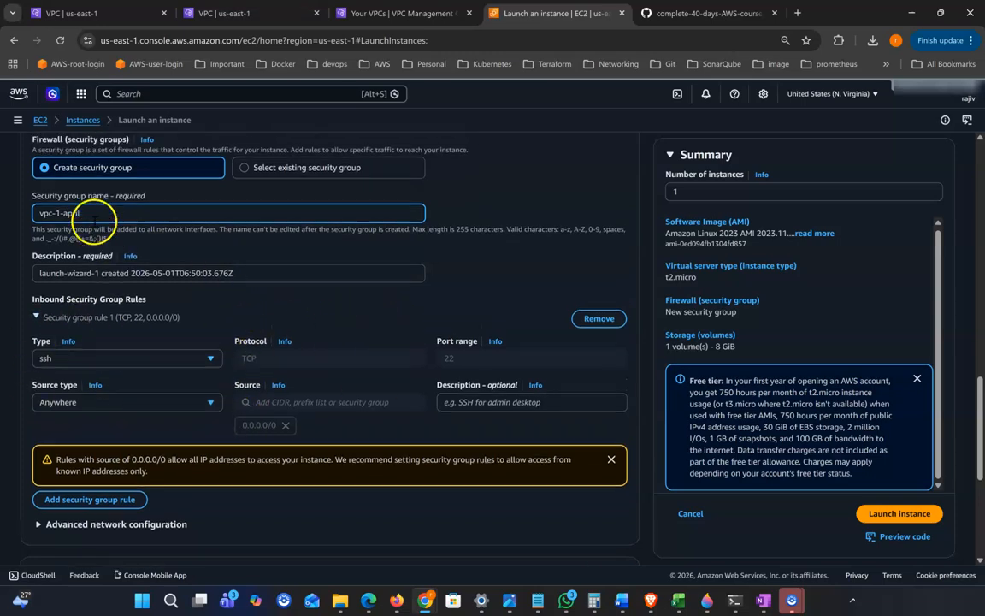
scroll(191, 432, "down", 4)
scroll(193, 439, "down", 5)
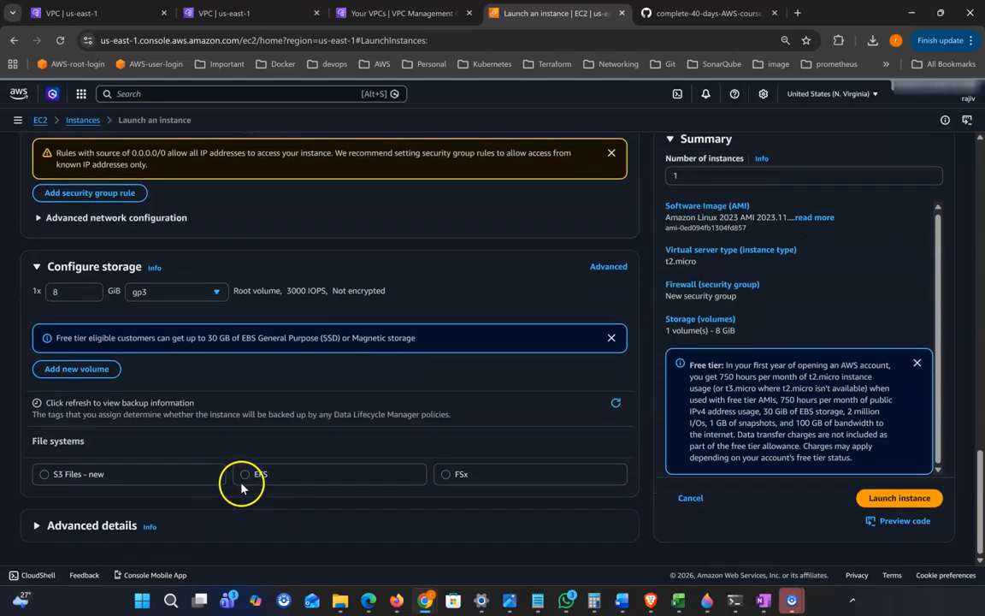
scroll(240, 481, "up", 10)
scroll(165, 466, "down", 1)
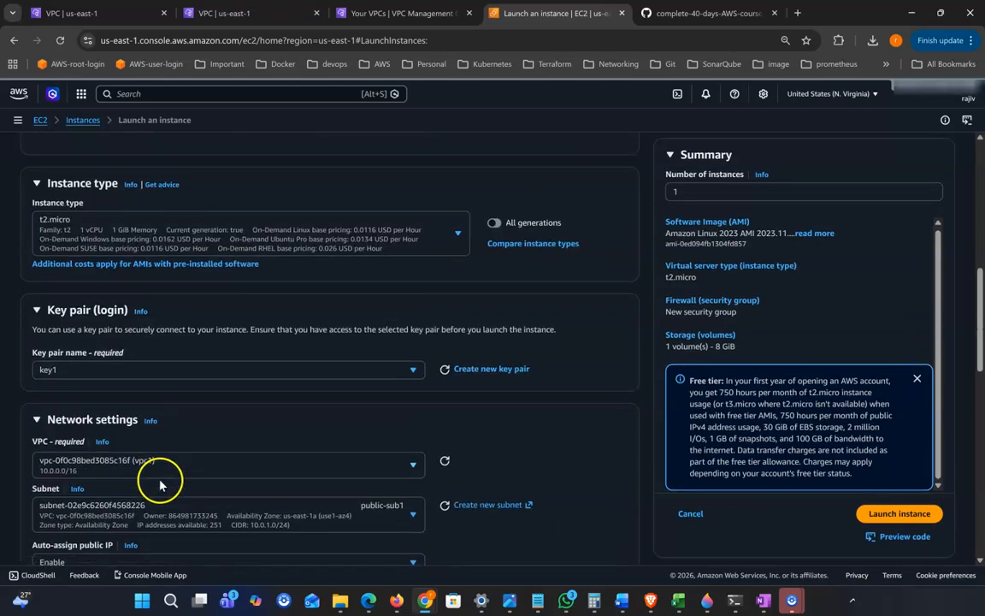
scroll(165, 282, "up", 1)
scroll(511, 516, "up", 1)
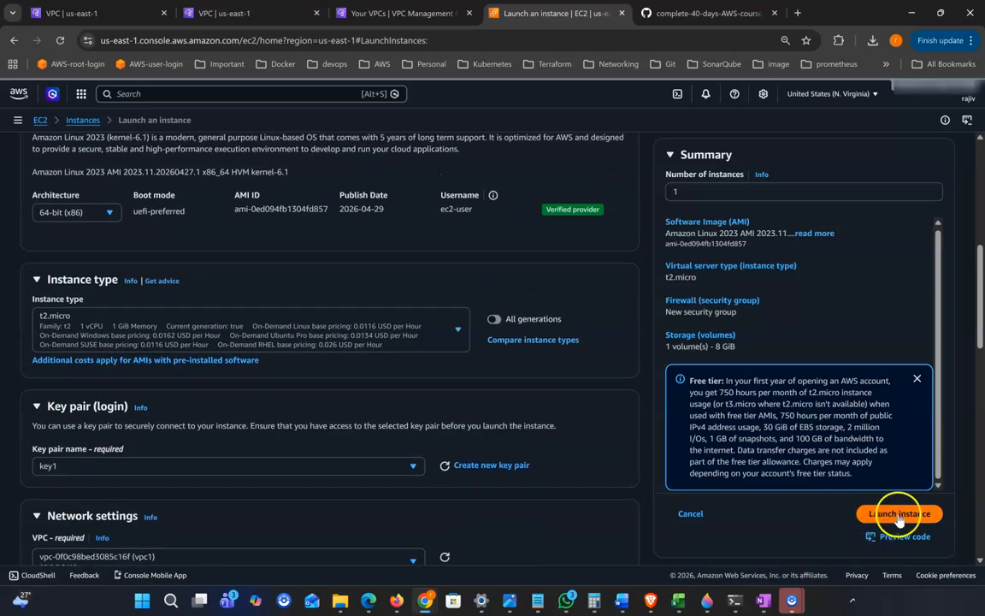
Launch instance a1 and go to the list of all EC2 instances
left_click(899, 515)
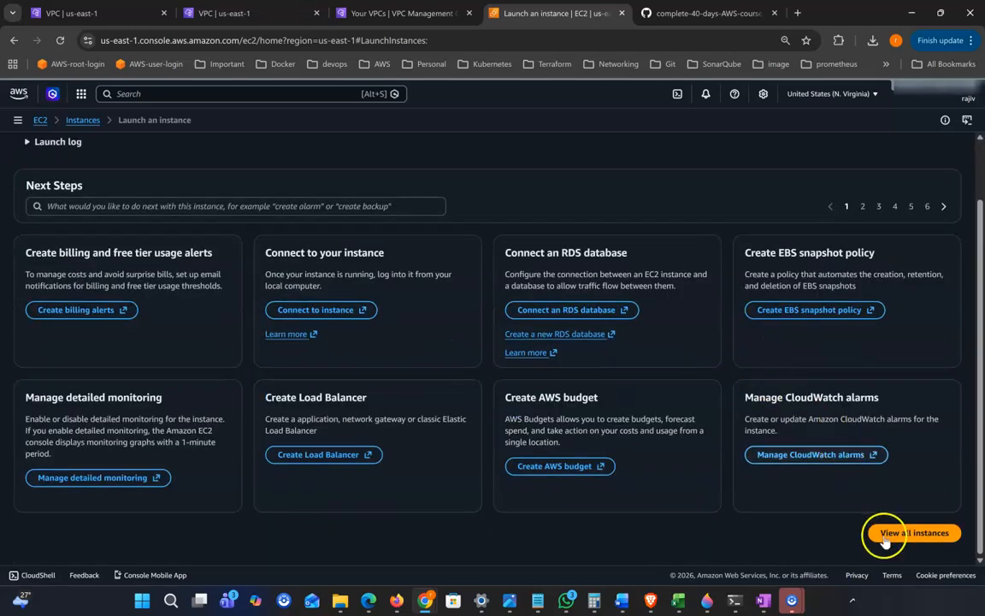
left_click(891, 535)
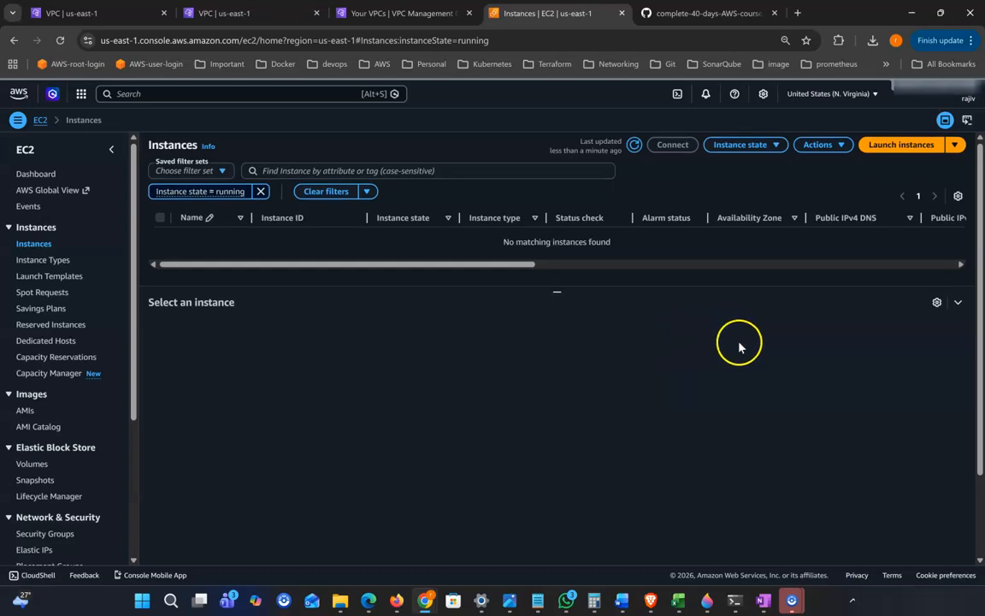
left_click(733, 597)
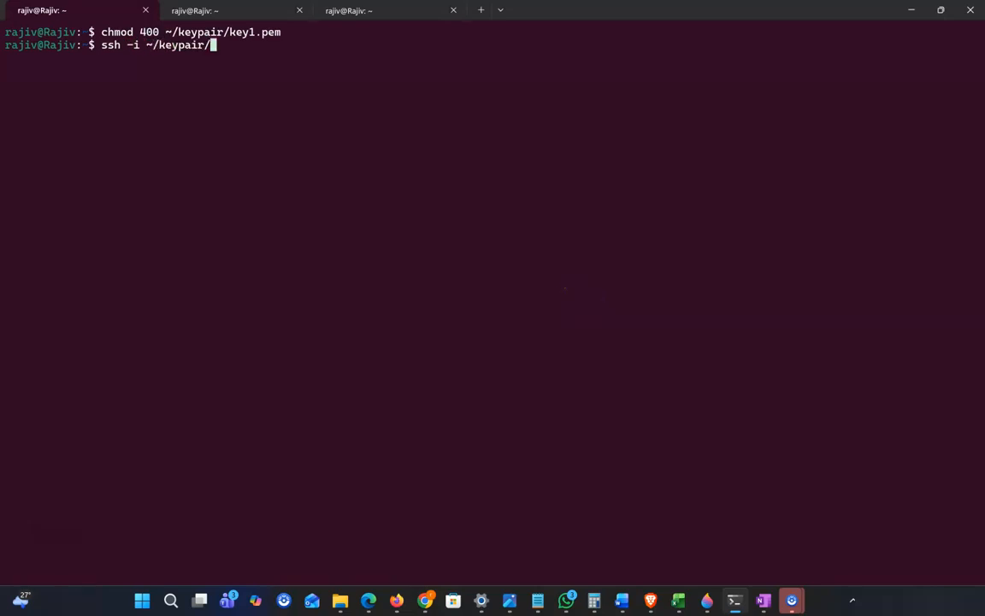
Prepare 'ssh -i ~/keypair/key1.pem ec2-user@' in the terminal and set the terminal aside
type("key1.pem ec2-user@")
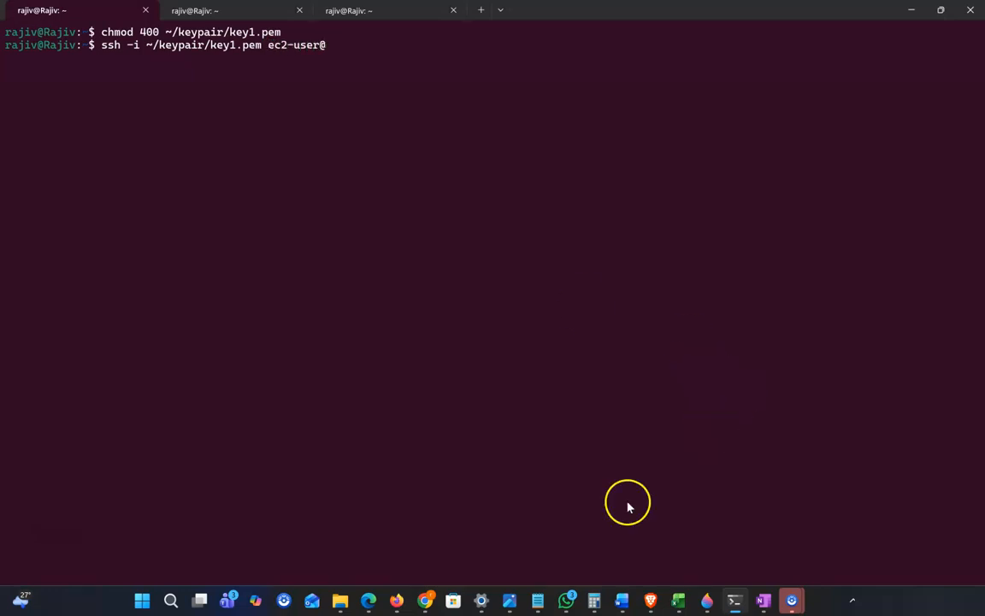
left_click(911, 11)
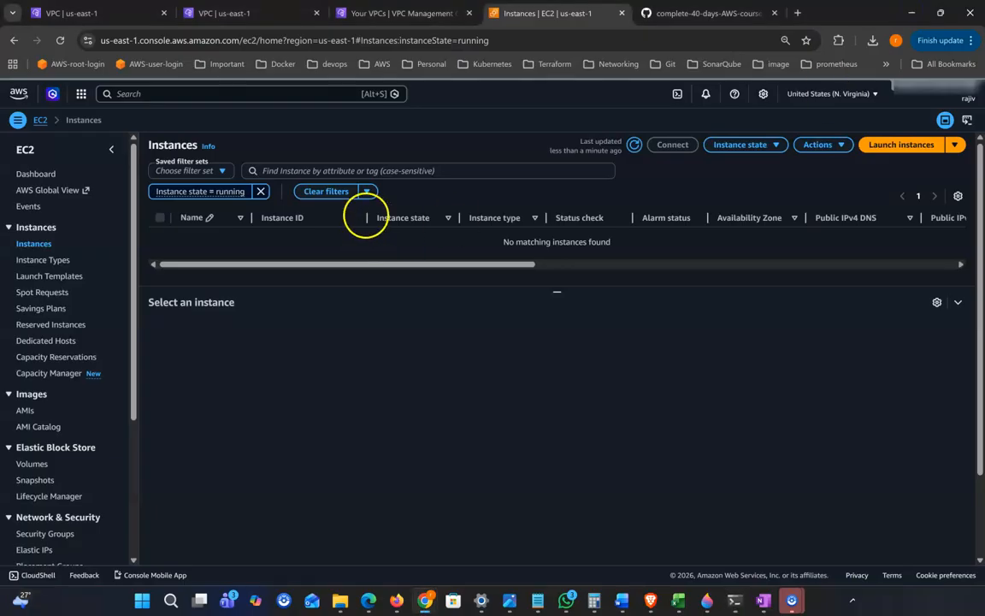
Refresh the instance list and paste a1's public IP 54.90.82.146 after ec2-user@ in the terminal
left_click(635, 146)
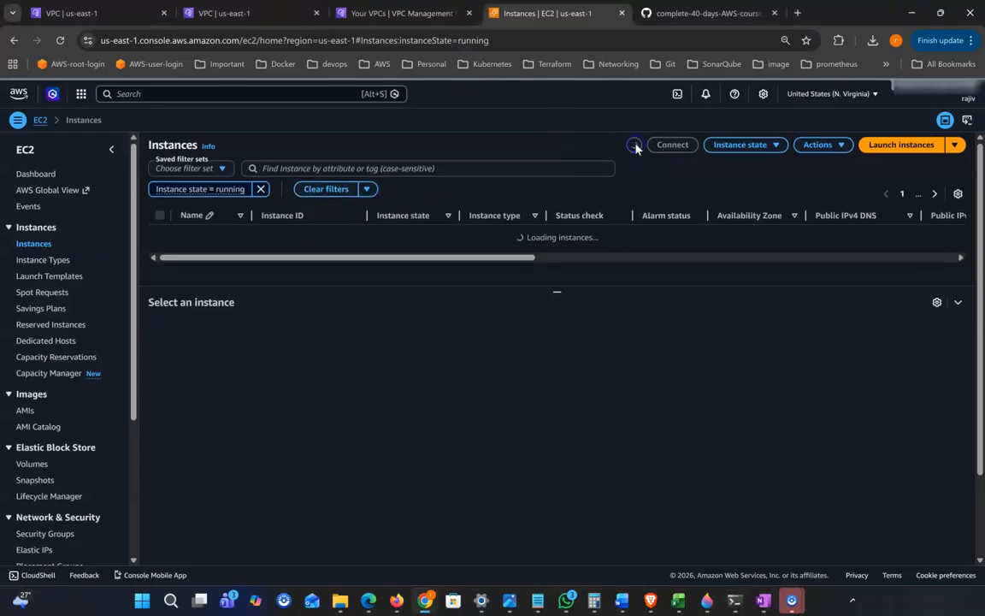
left_click(161, 237)
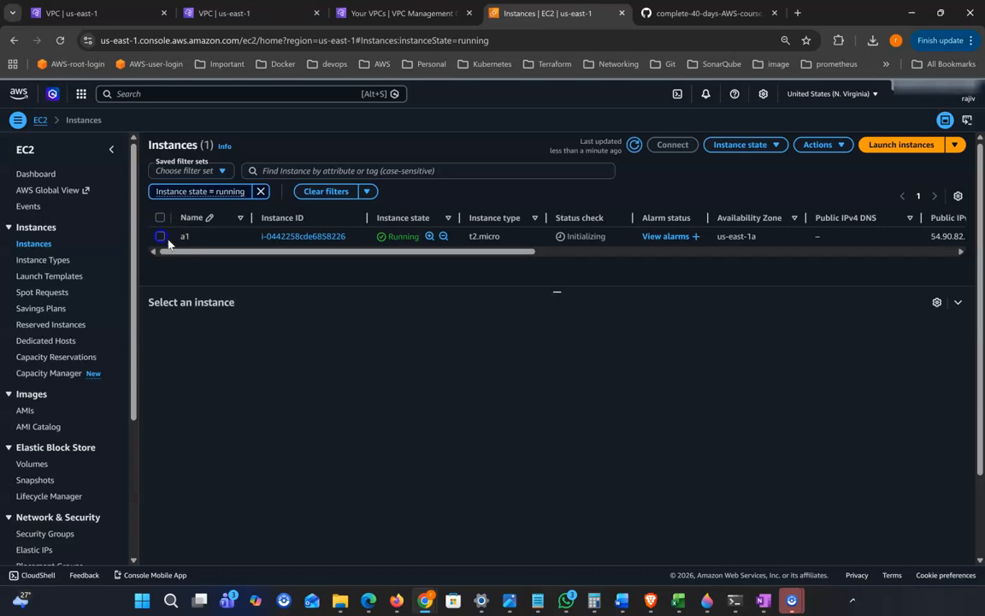
left_click(428, 388)
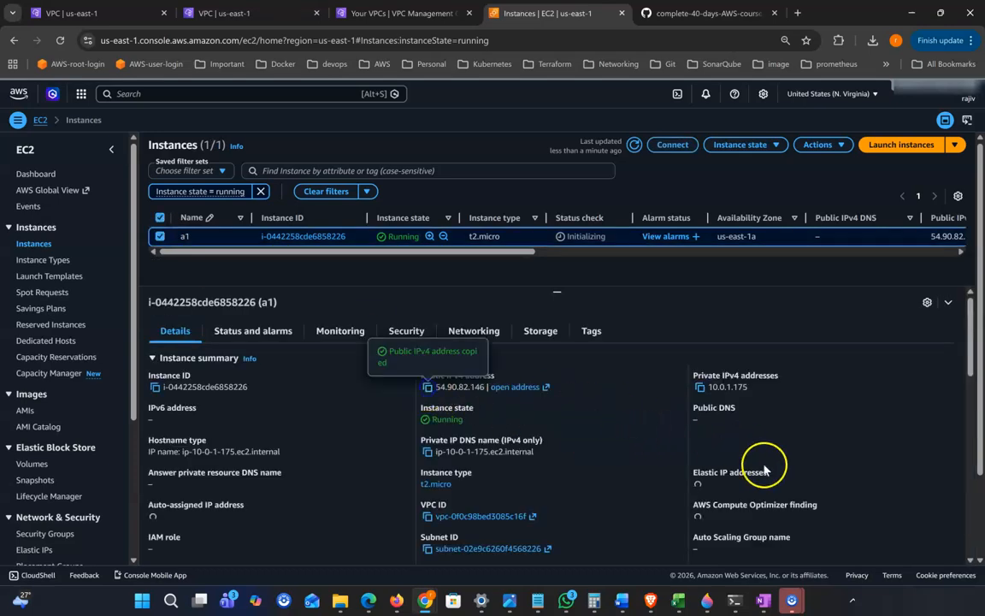
left_click(734, 600)
right_click(539, 290)
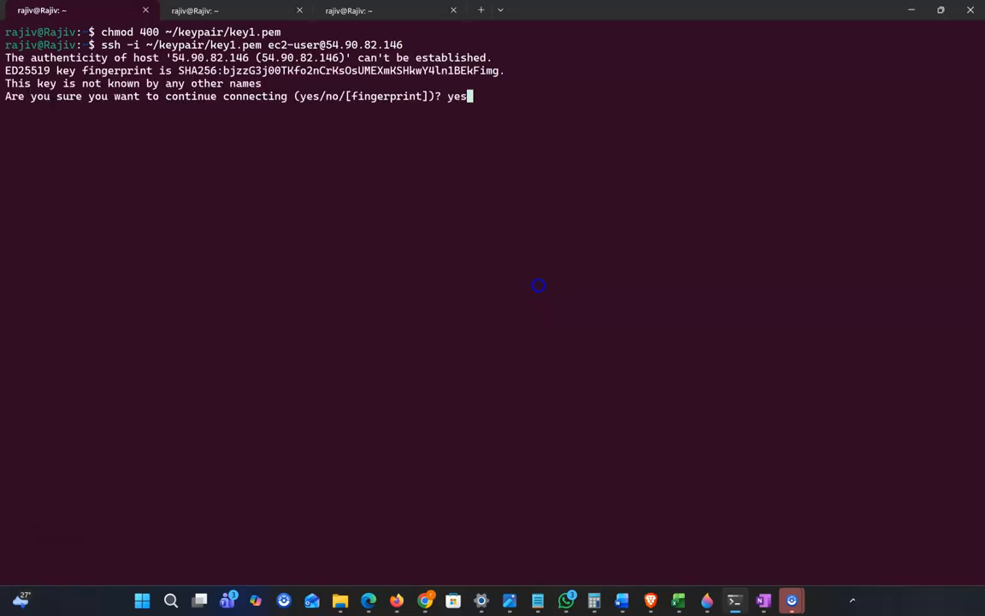
key("Return")
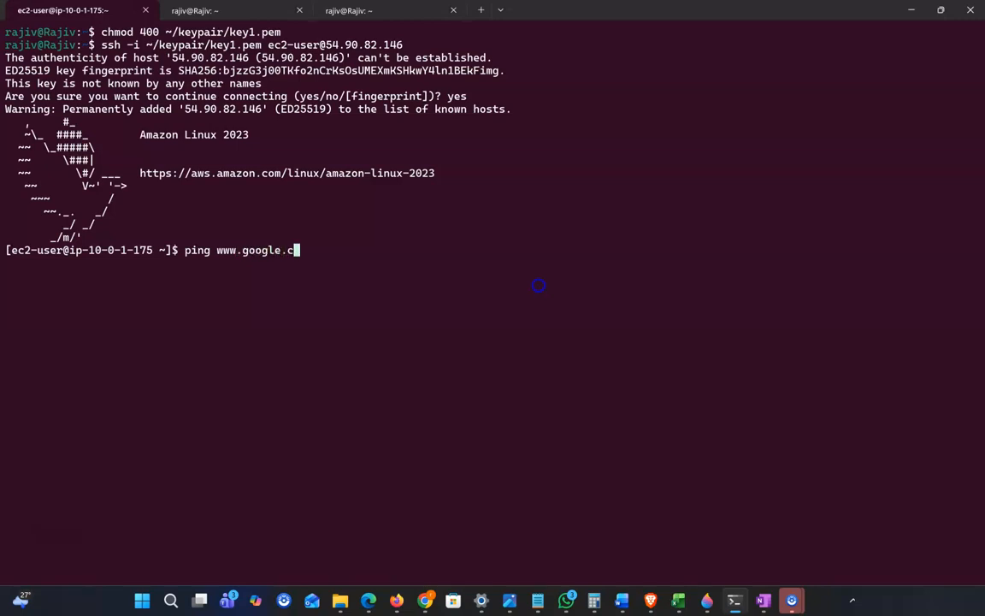
key("Return")
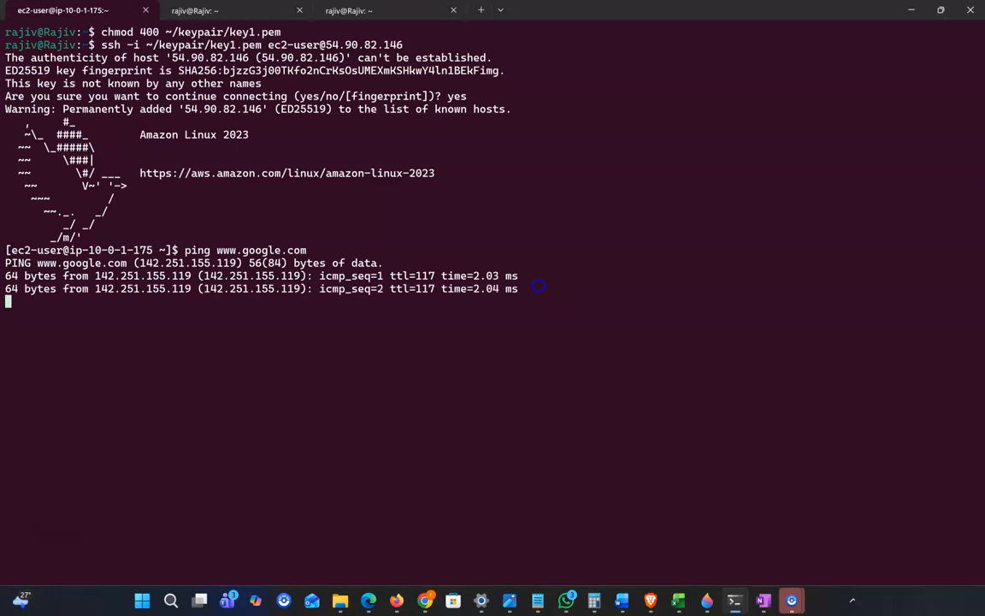
key("ctrl+c")
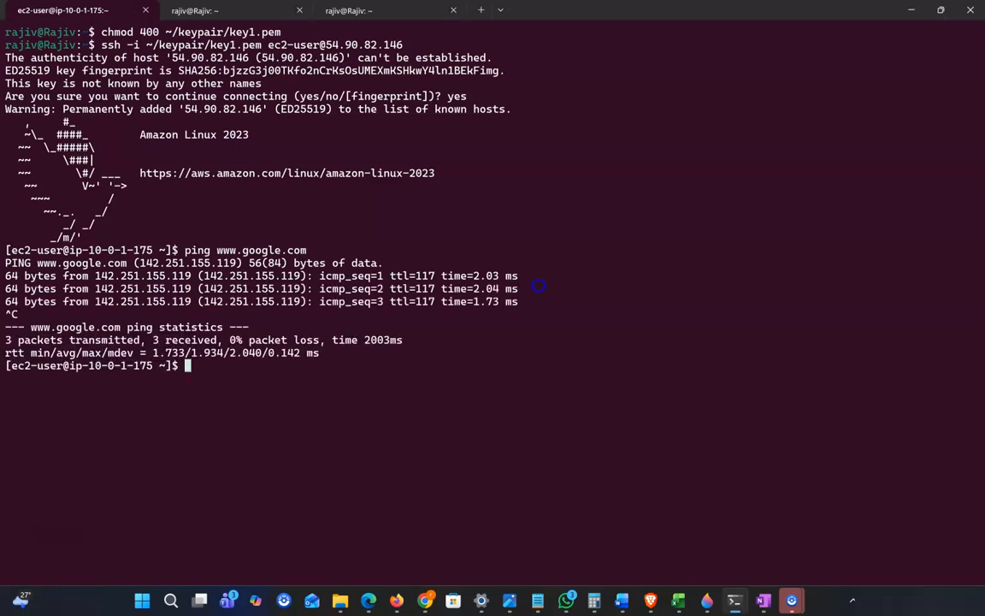
Back in the console, start launching a second instance named a2
left_click(913, 17)
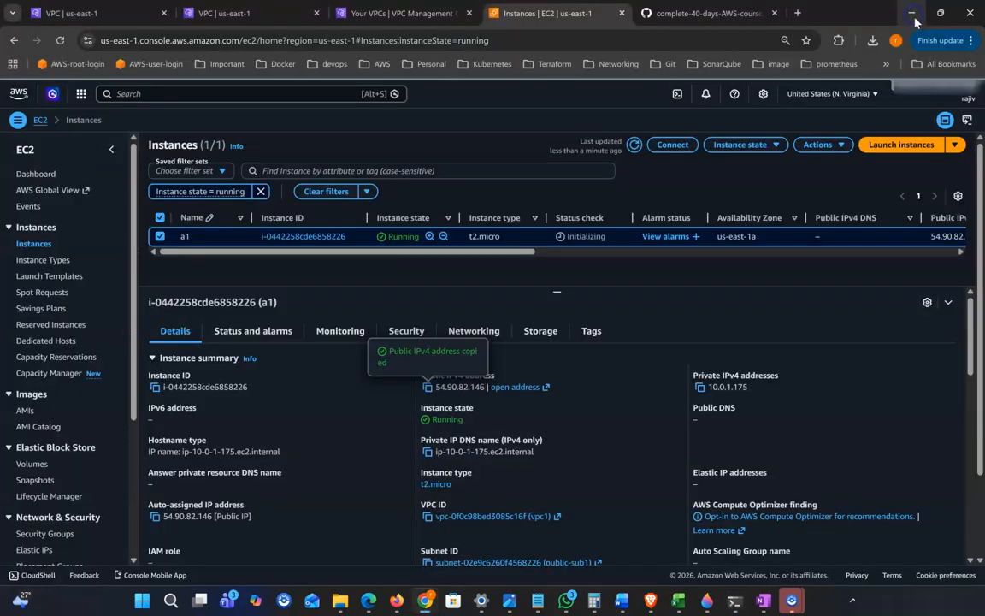
left_click(898, 147)
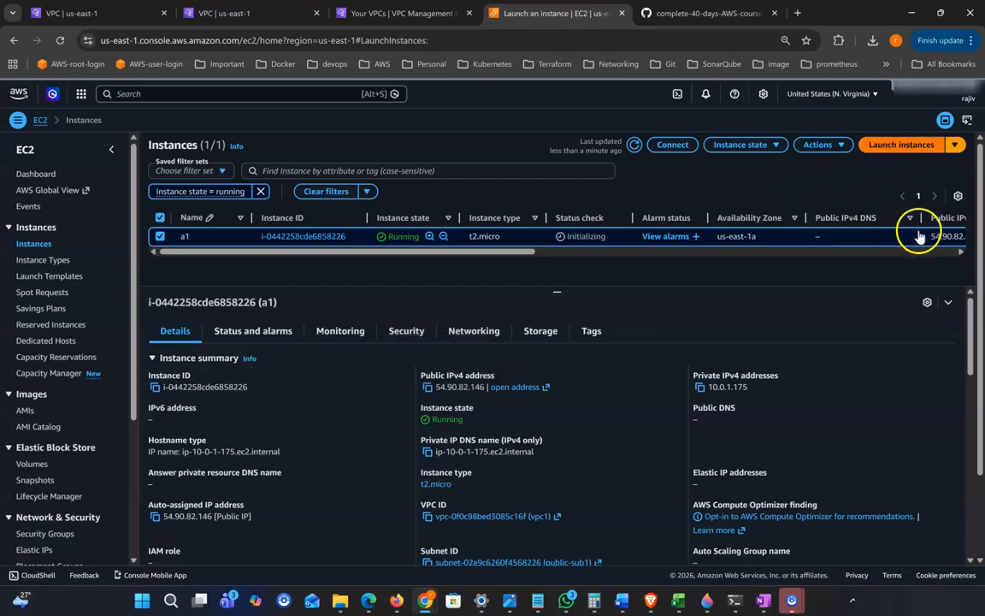
left_click(196, 229)
type("a2")
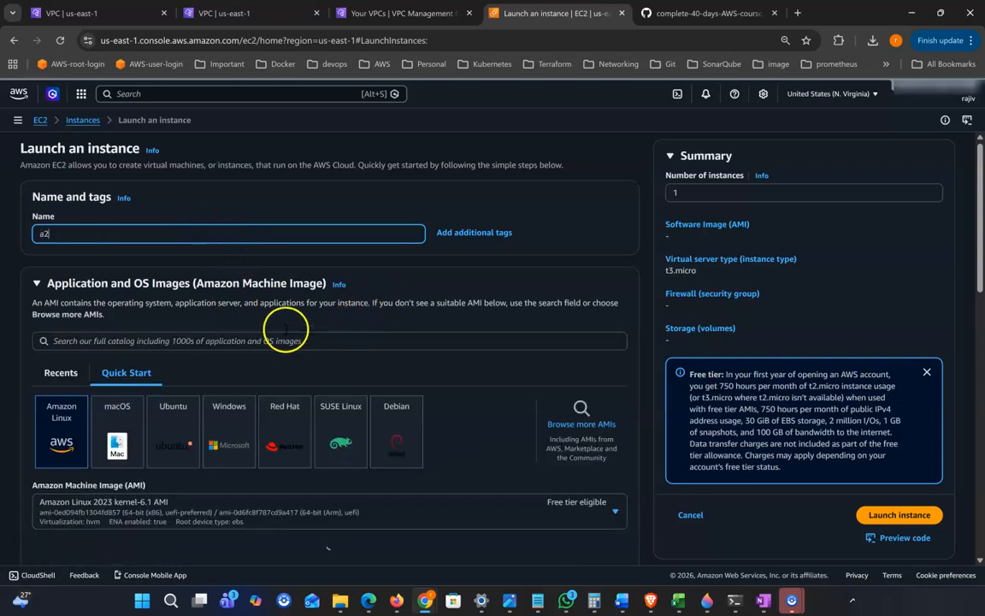
Set the instance type to t2.micro and the key pair to key1
scroll(336, 305, "down", 5)
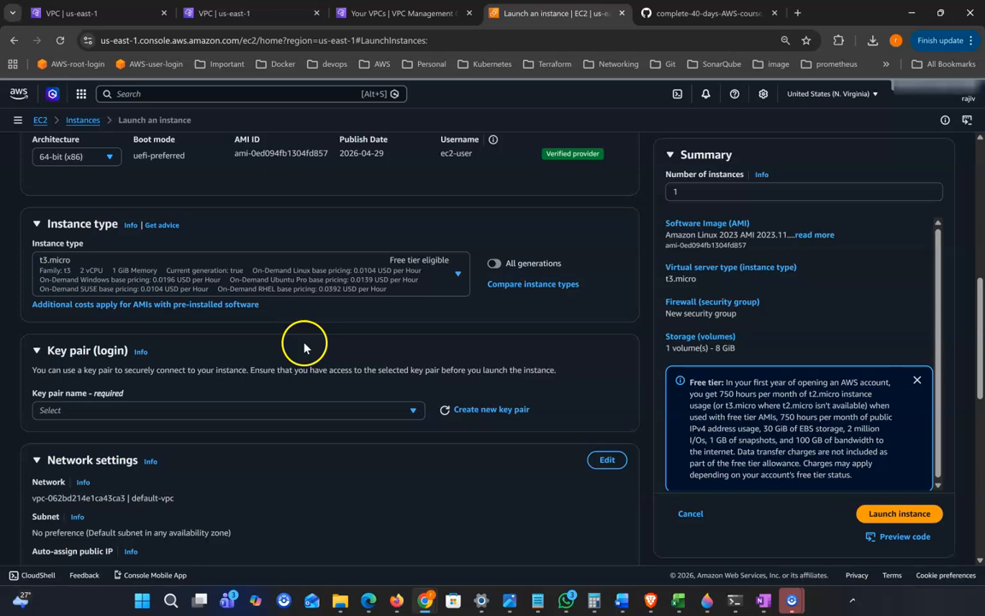
left_click(111, 282)
left_click(139, 280)
left_click(130, 281)
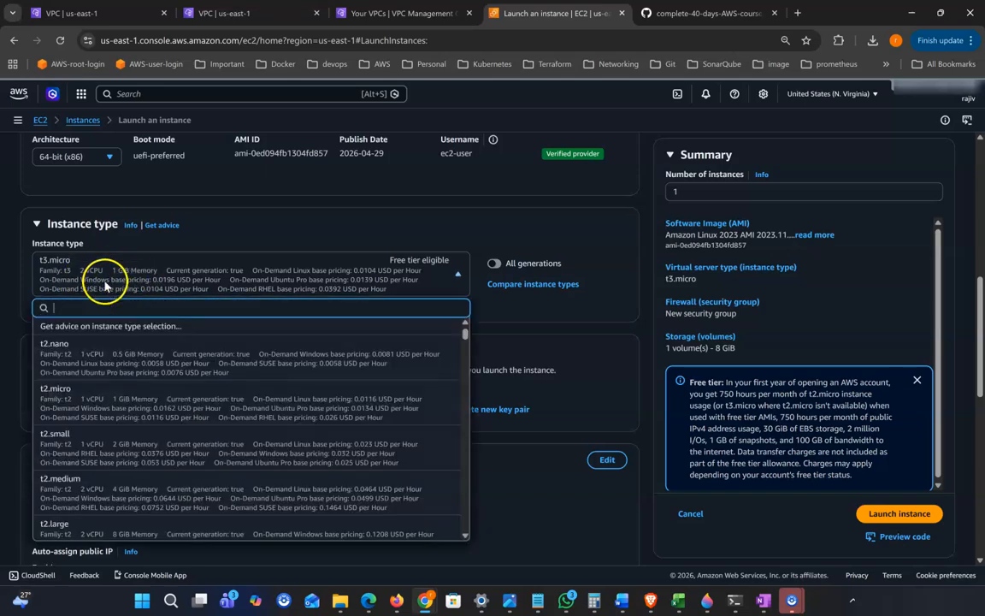
left_click(163, 393)
left_click(104, 409)
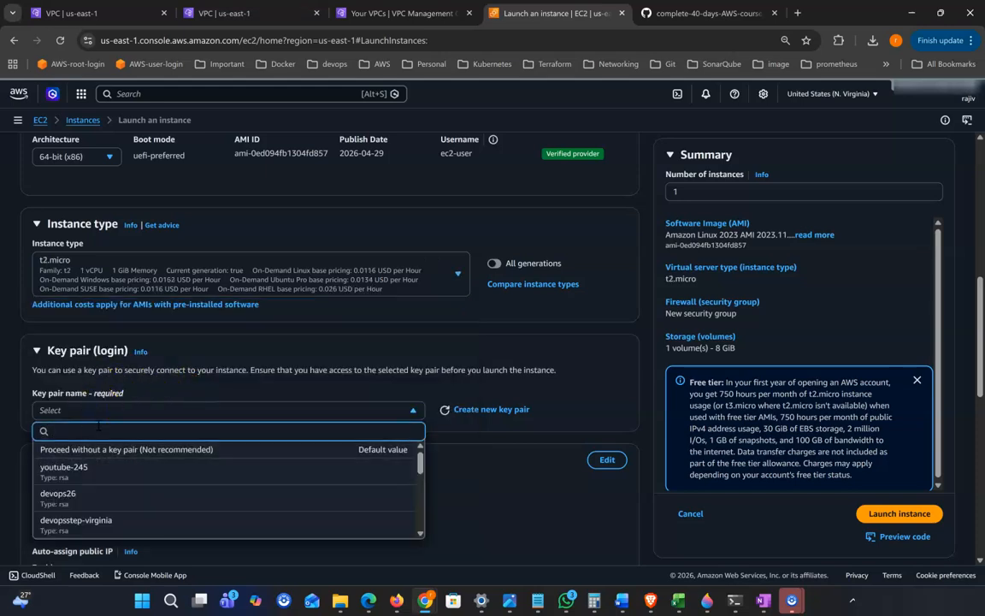
type("ke")
left_click(92, 472)
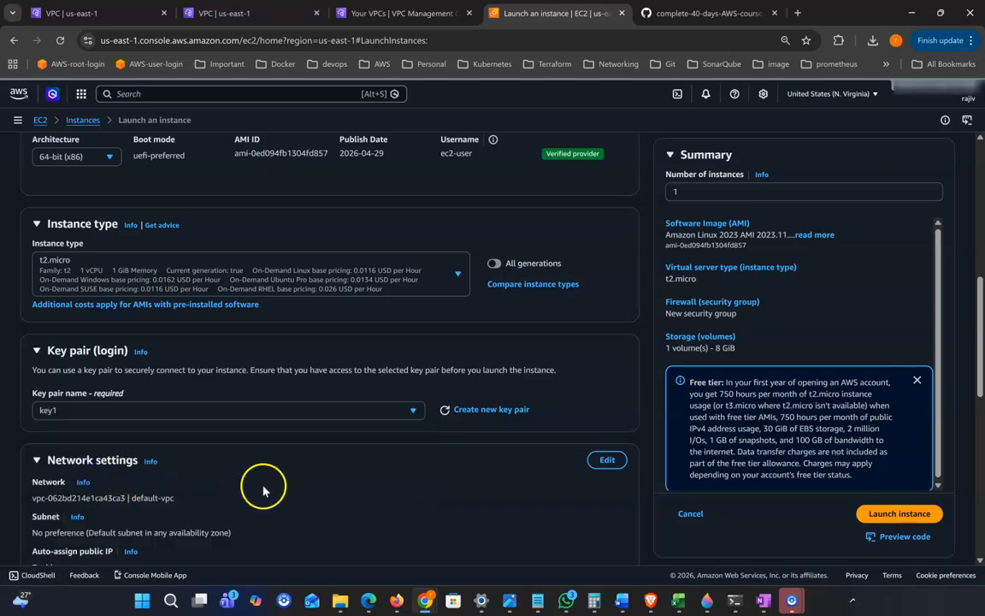
scroll(265, 550, "down", 2)
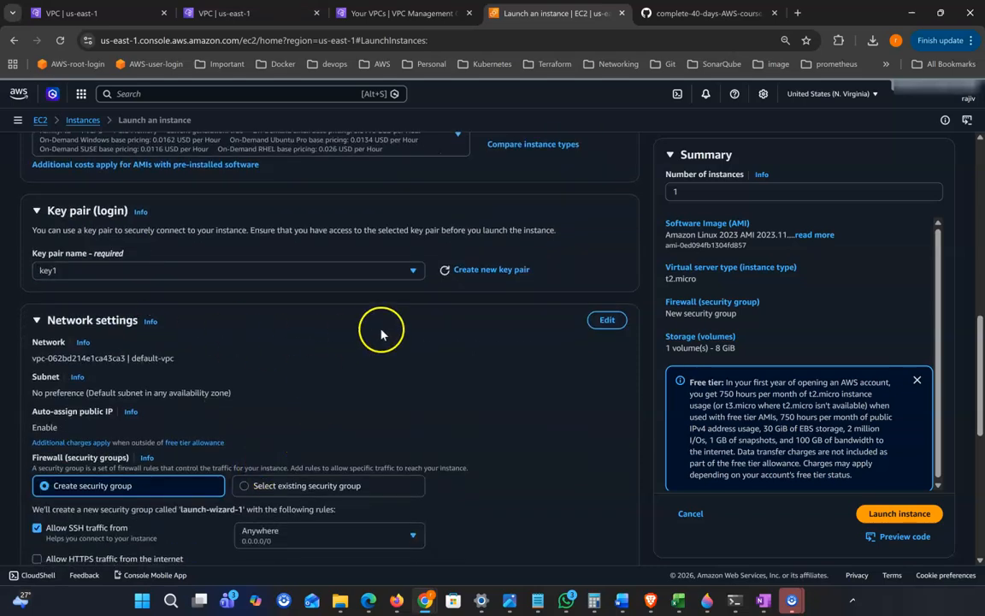
Edit the network settings to use vpc1 and the private-sb1 subnet
left_click(606, 320)
scroll(541, 375, "down", 1)
left_click(180, 280)
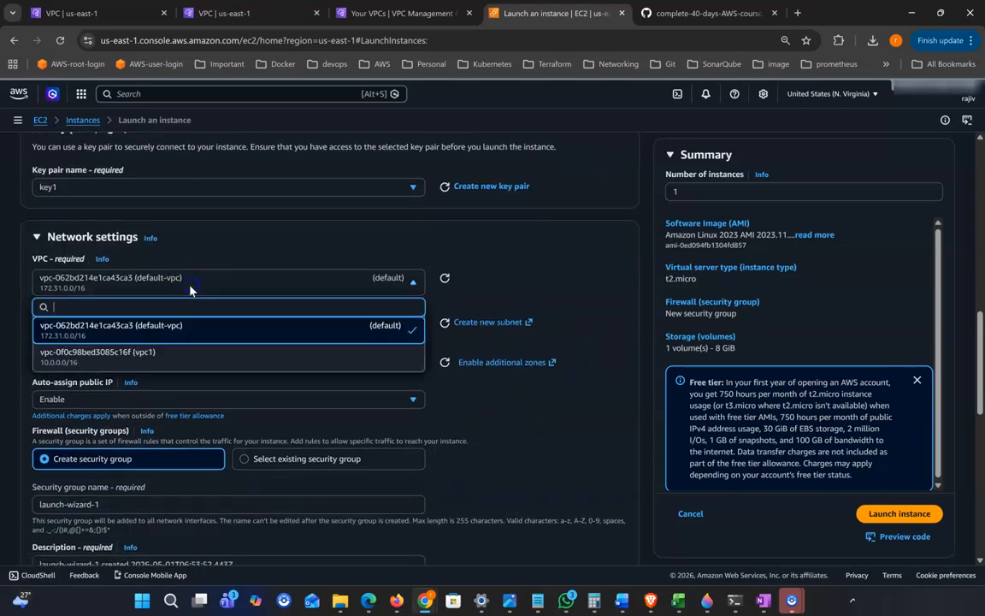
left_click(155, 364)
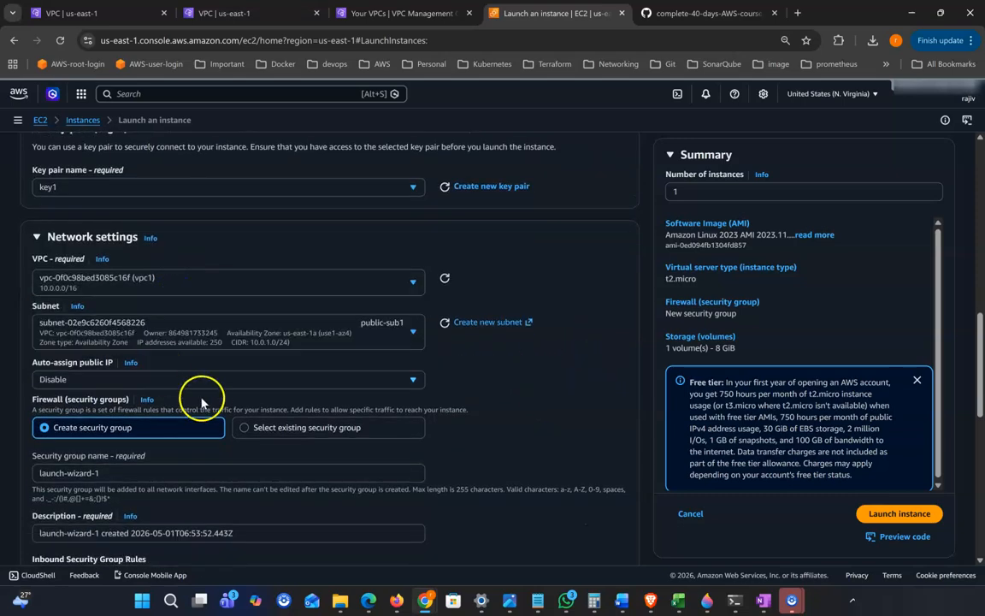
scroll(143, 341, "down", 1)
left_click(136, 271)
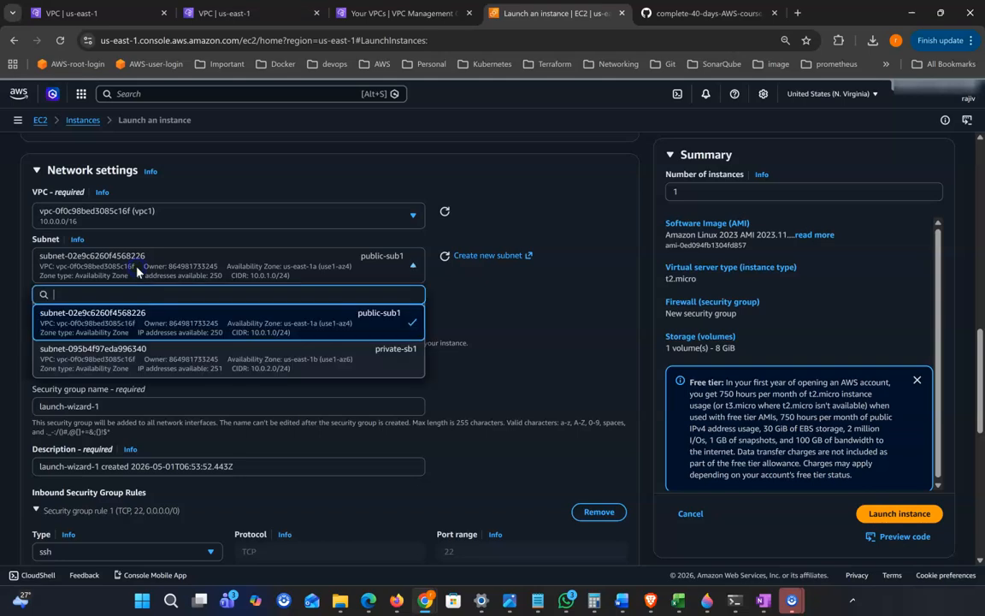
left_click(222, 368)
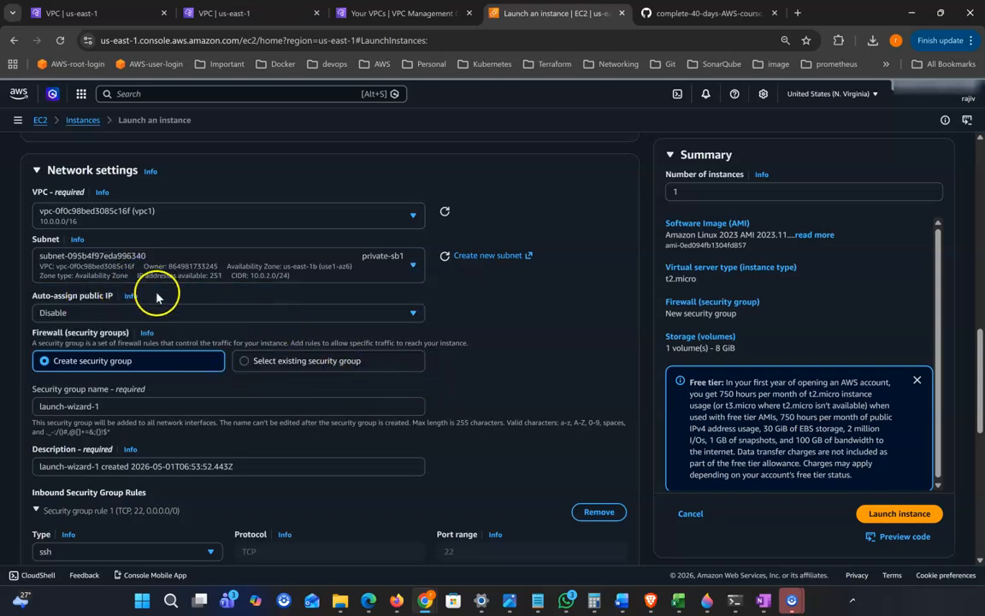
Attach the existing security group vpc-1-april instead of creating a new one
scroll(214, 256, "down", 1)
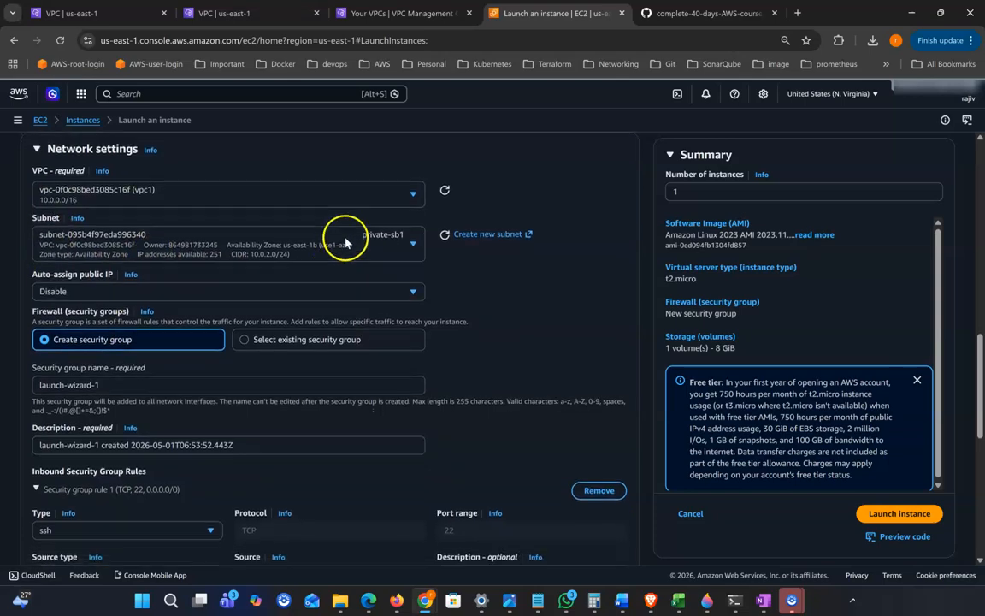
scroll(265, 253, "down", 1)
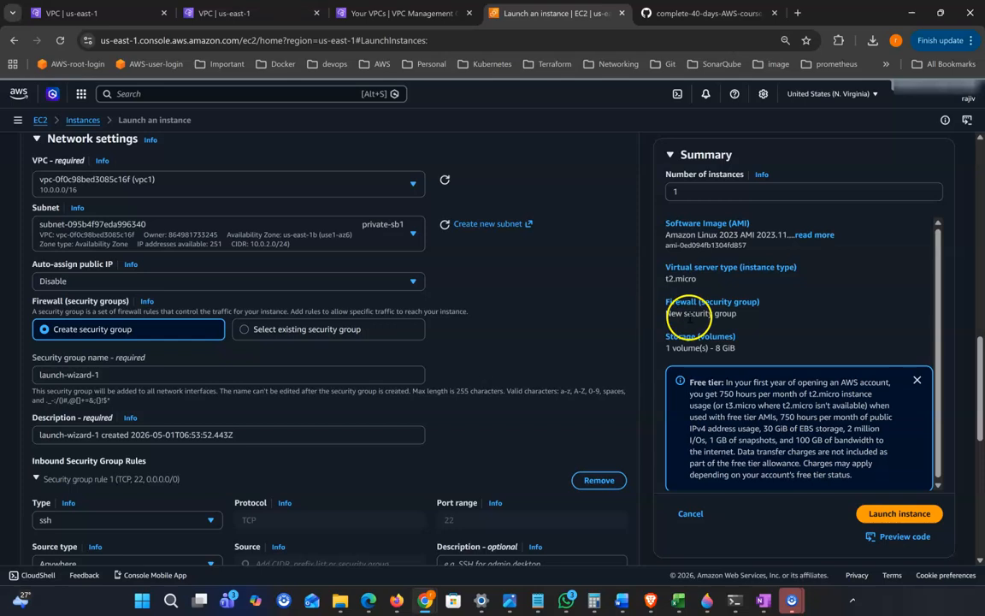
scroll(439, 308, "down", 1)
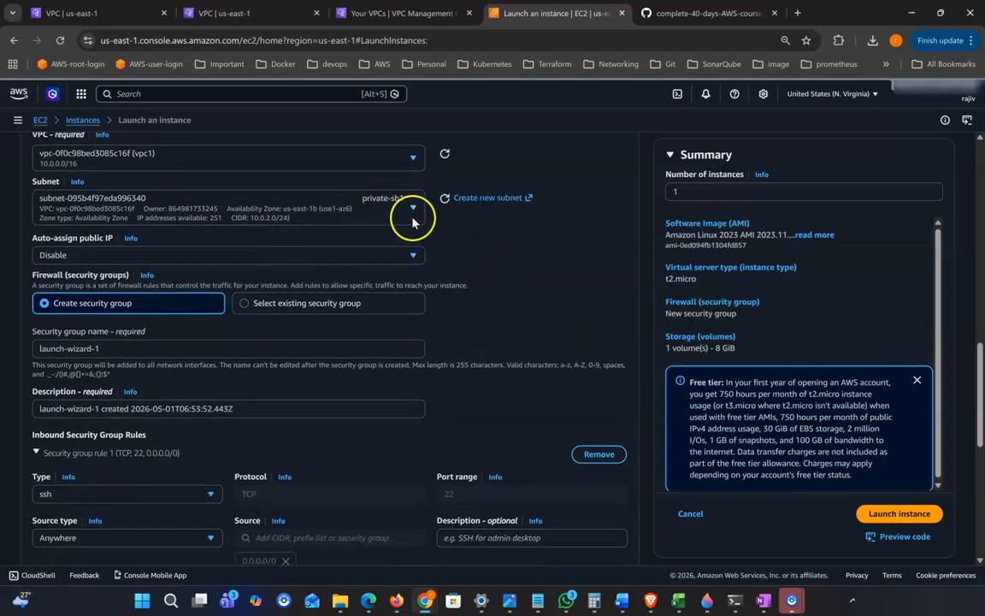
scroll(428, 230, "down", 1)
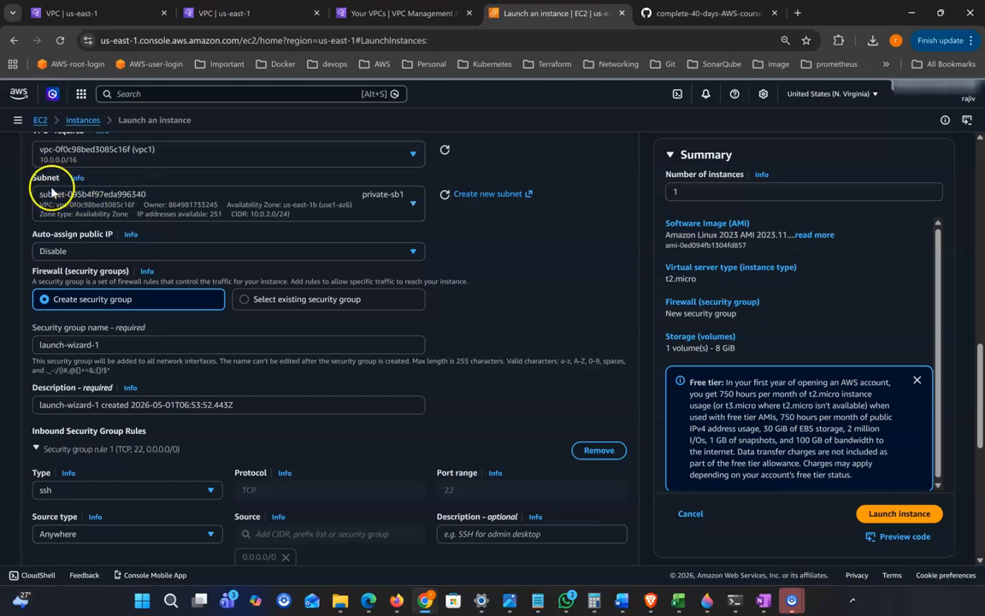
scroll(353, 214, "down", 2)
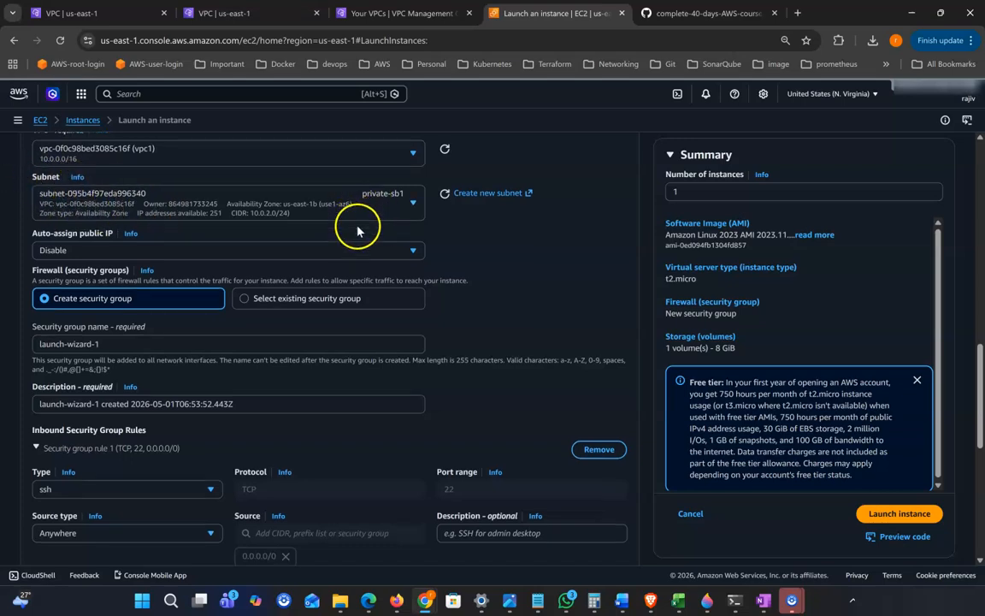
left_click(284, 291)
left_click(197, 337)
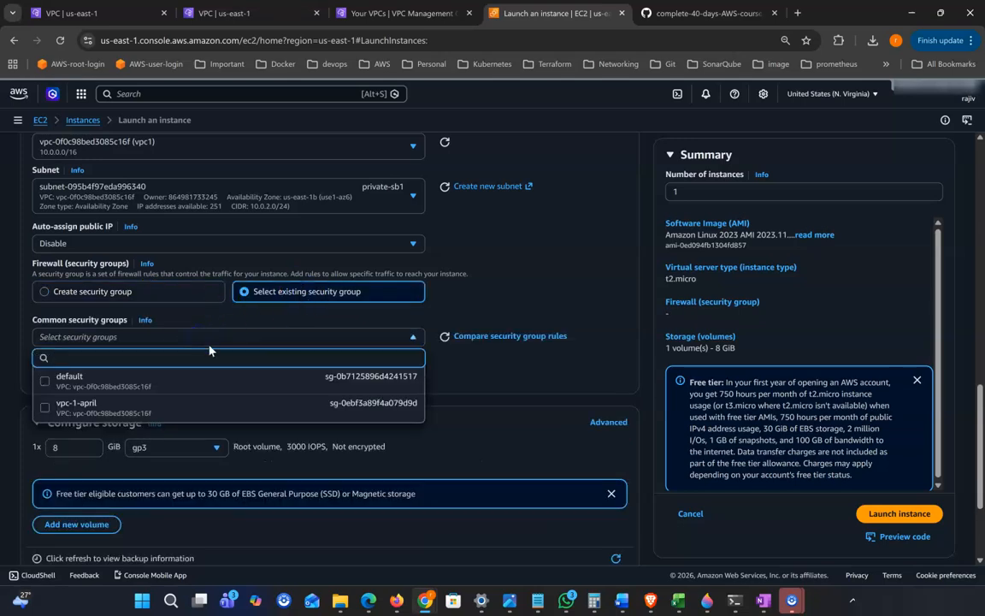
left_click(75, 409)
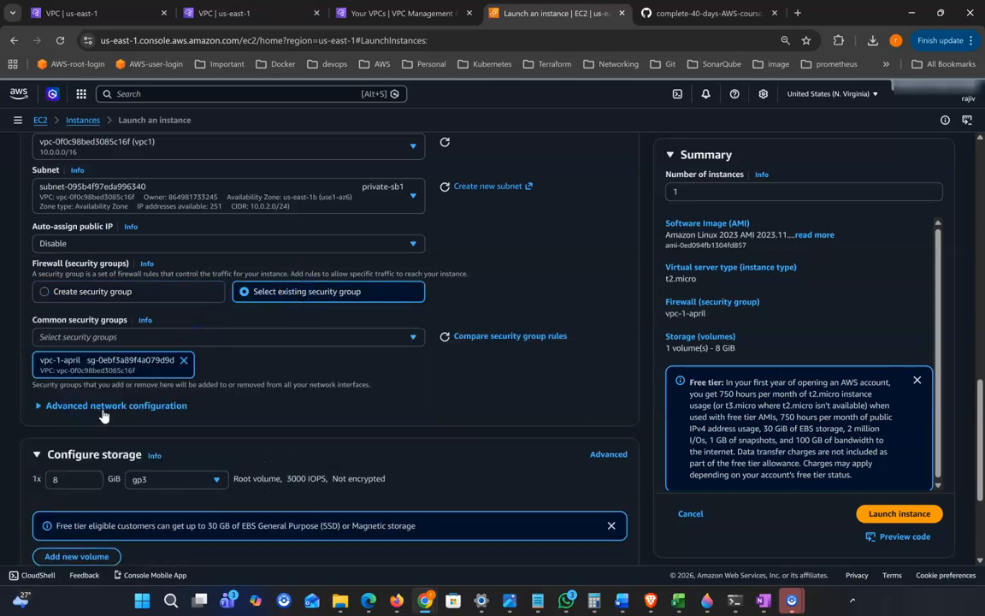
scroll(312, 417, "down", 3)
Review the a2 launch settings and launch the instance
scroll(312, 425, "down", 1)
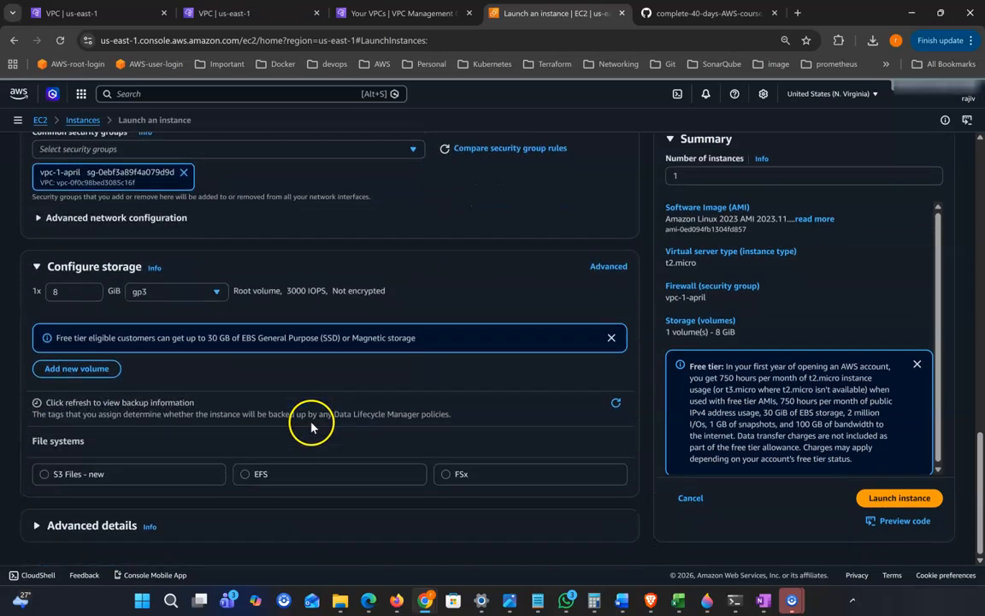
scroll(310, 425, "up", 6)
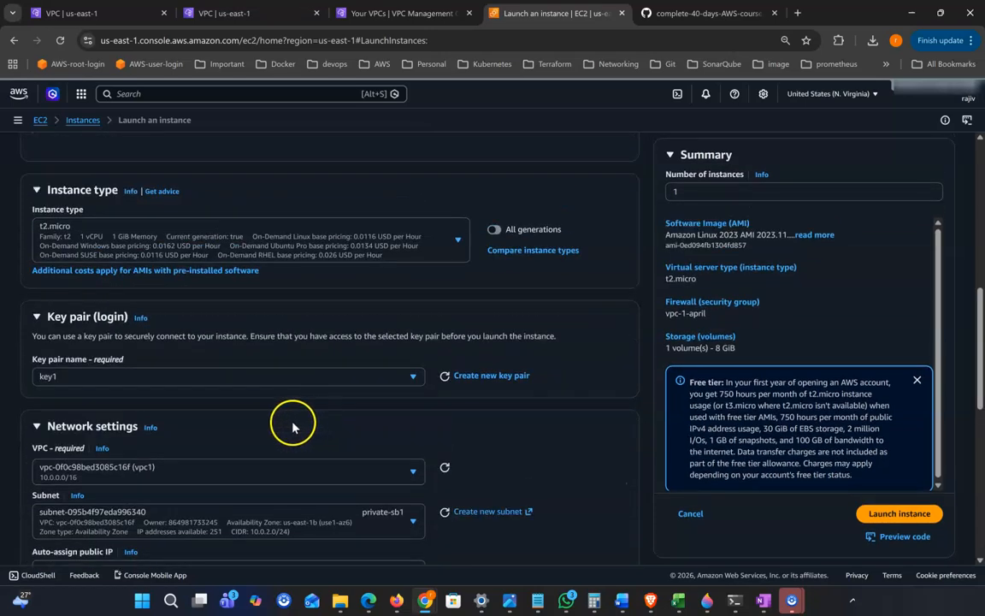
scroll(286, 424, "up", 2)
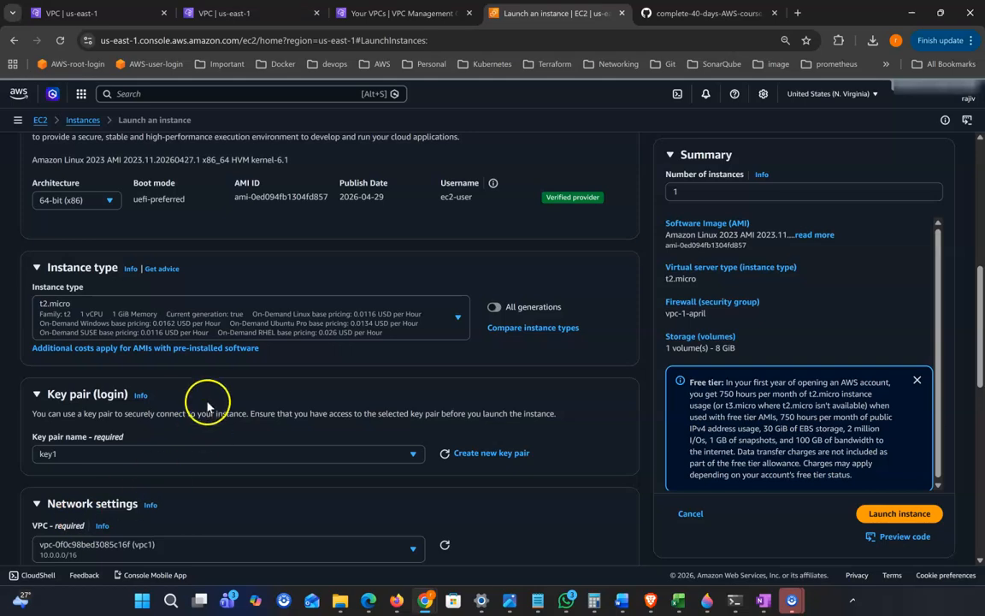
scroll(205, 402, "up", 4)
scroll(133, 248, "down", 1)
scroll(120, 248, "up", 3)
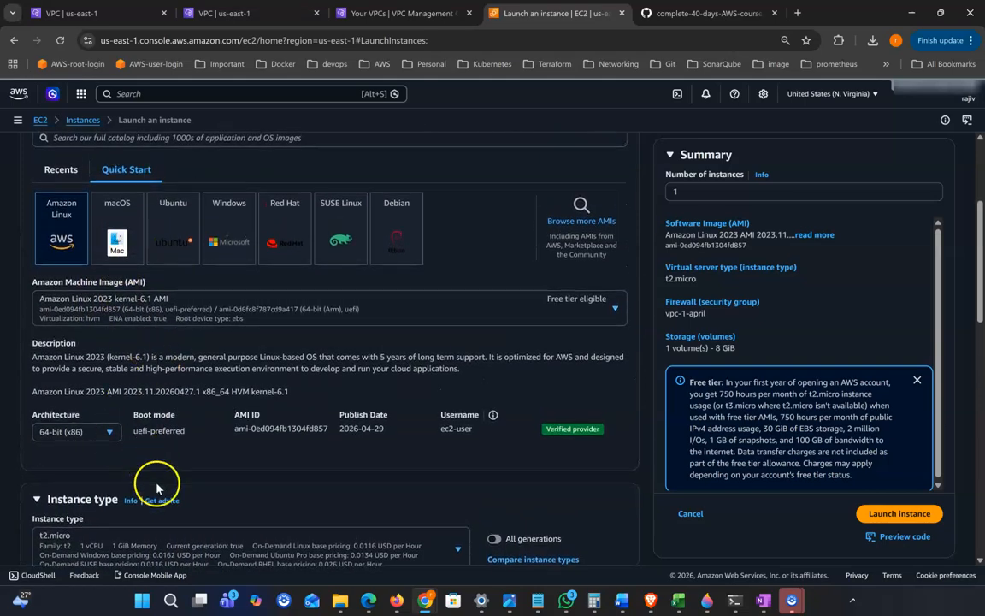
scroll(163, 487, "down", 3)
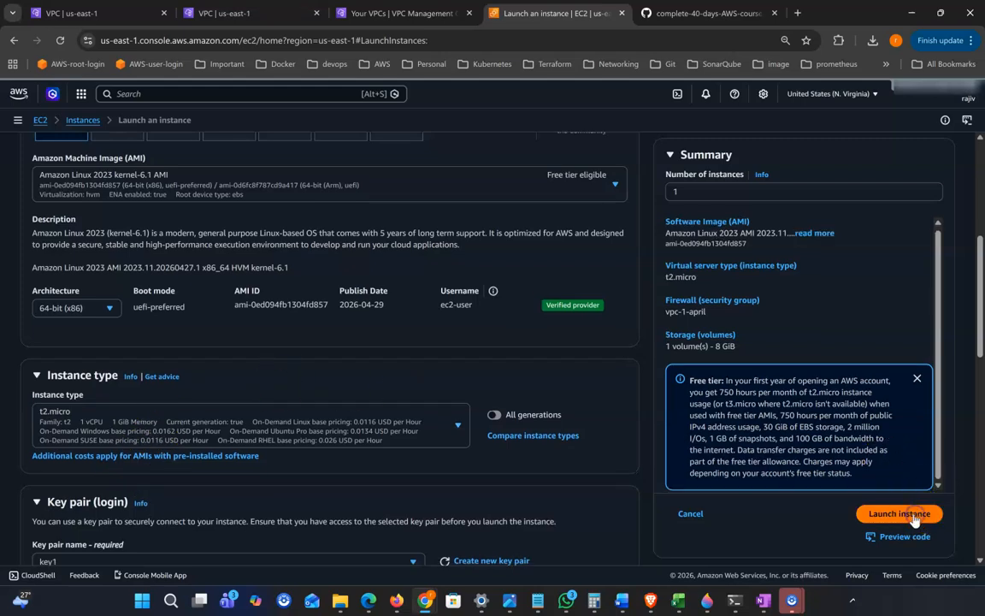
left_click(900, 514)
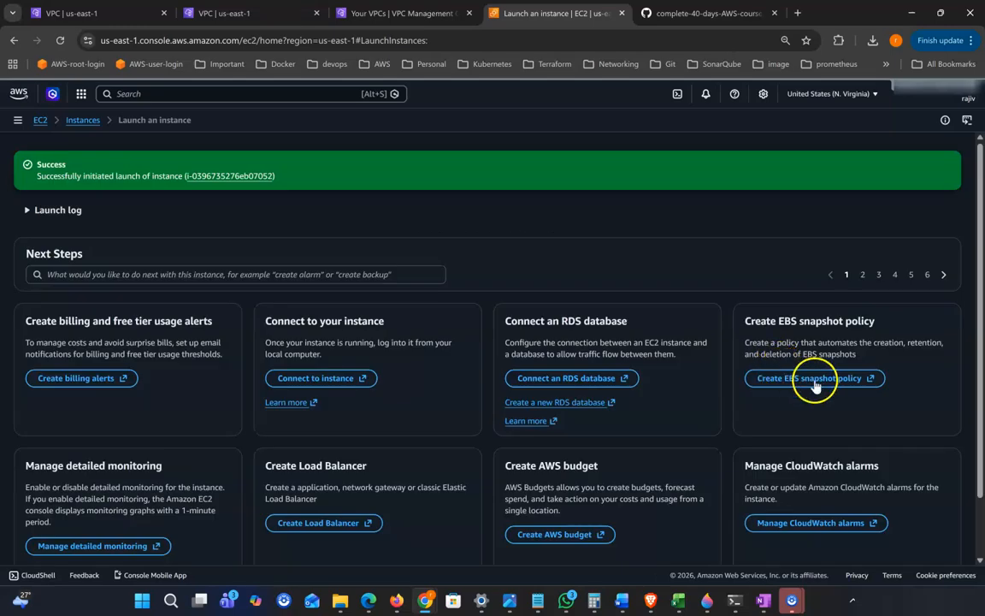
scroll(889, 462, "down", 1)
Confirm in the unfiltered instance list that a2 has private IP 10.0.2.177, then draw a red arrow in OneNote
left_click(929, 533)
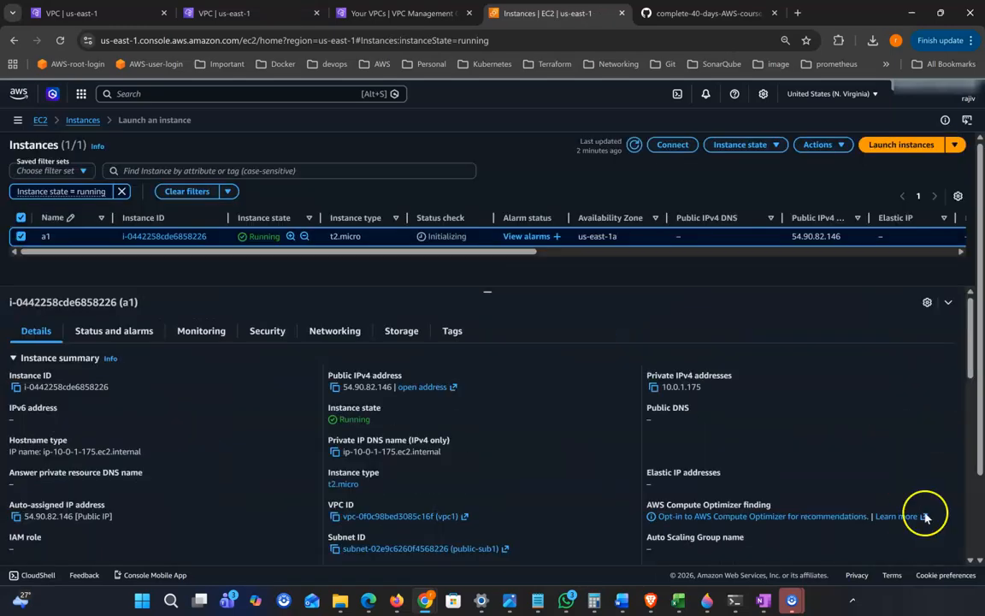
left_click(632, 147)
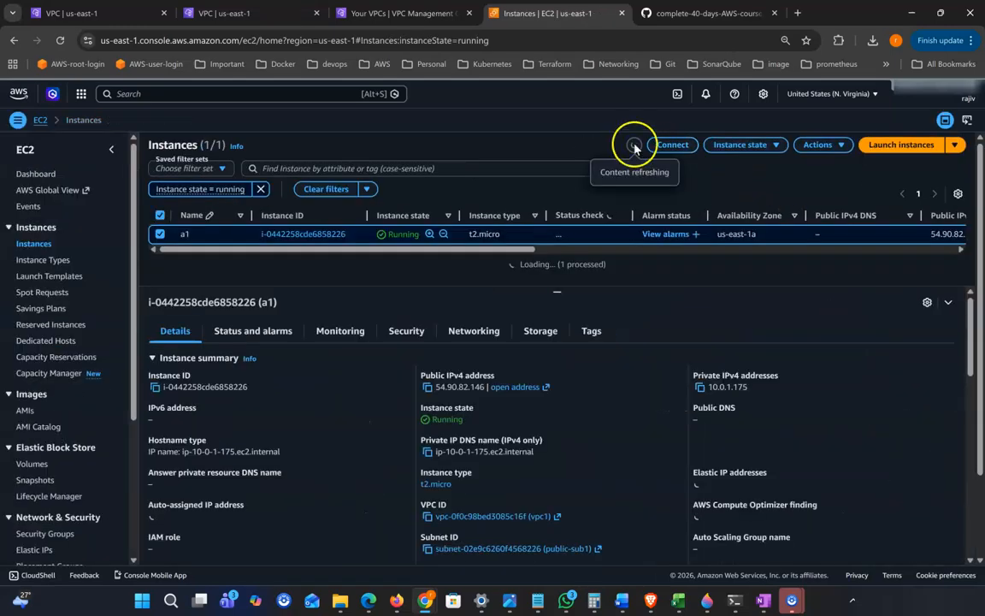
left_click(633, 144)
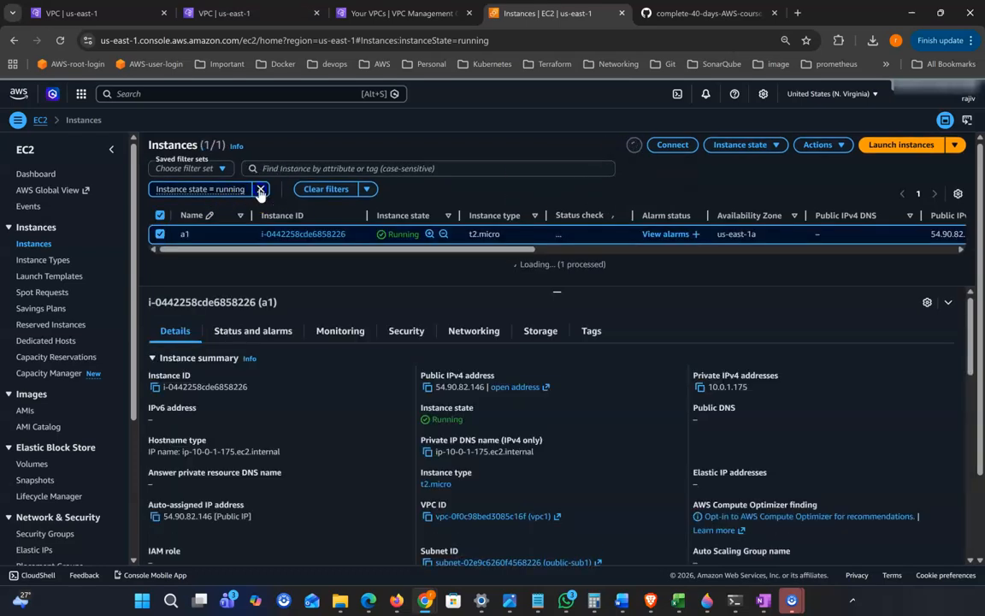
left_click(261, 189)
left_click(633, 144)
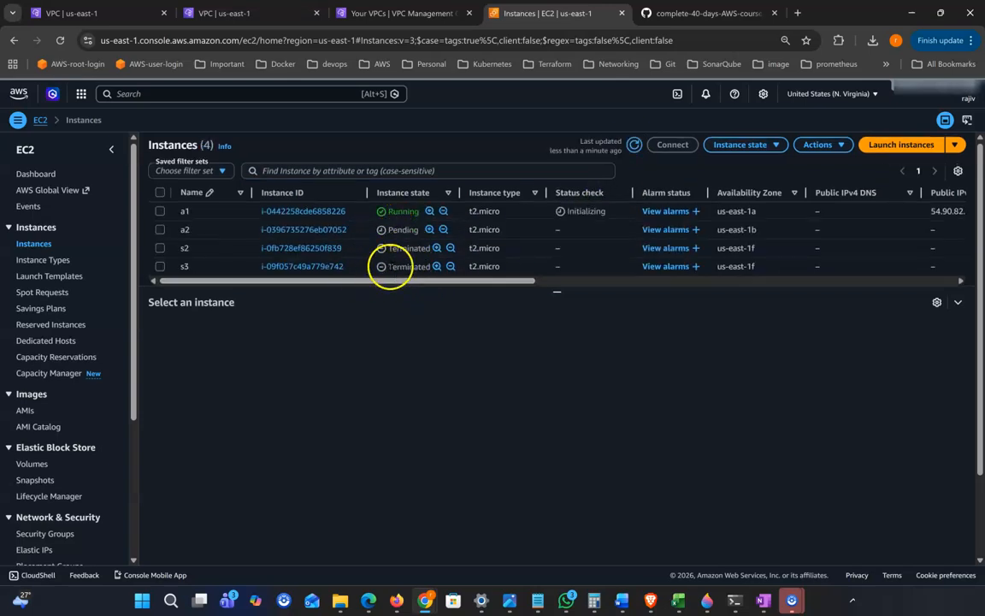
left_click(634, 144)
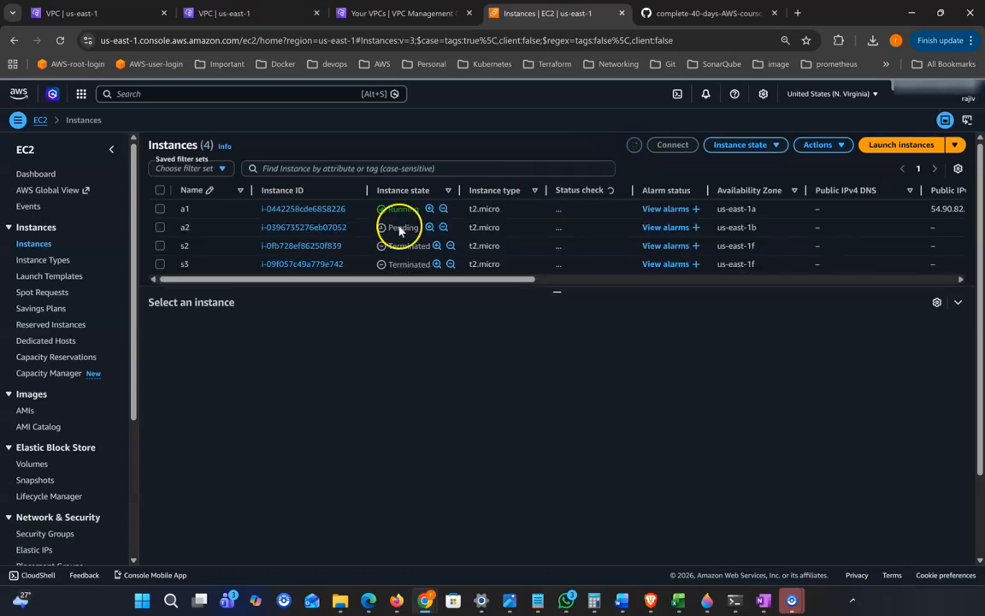
left_click(159, 229)
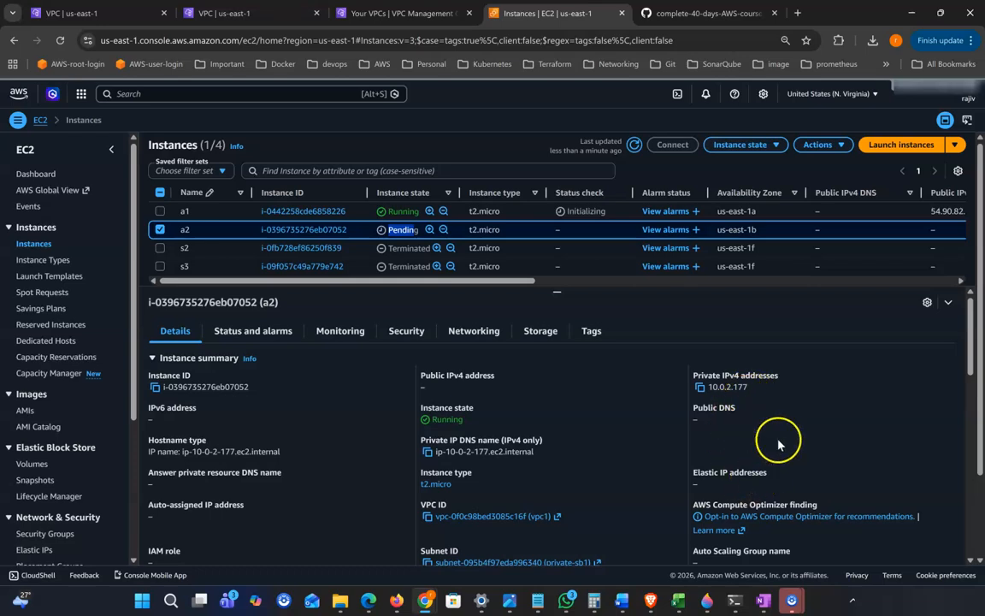
left_click(764, 601)
left_click_drag(141, 292, 226, 261)
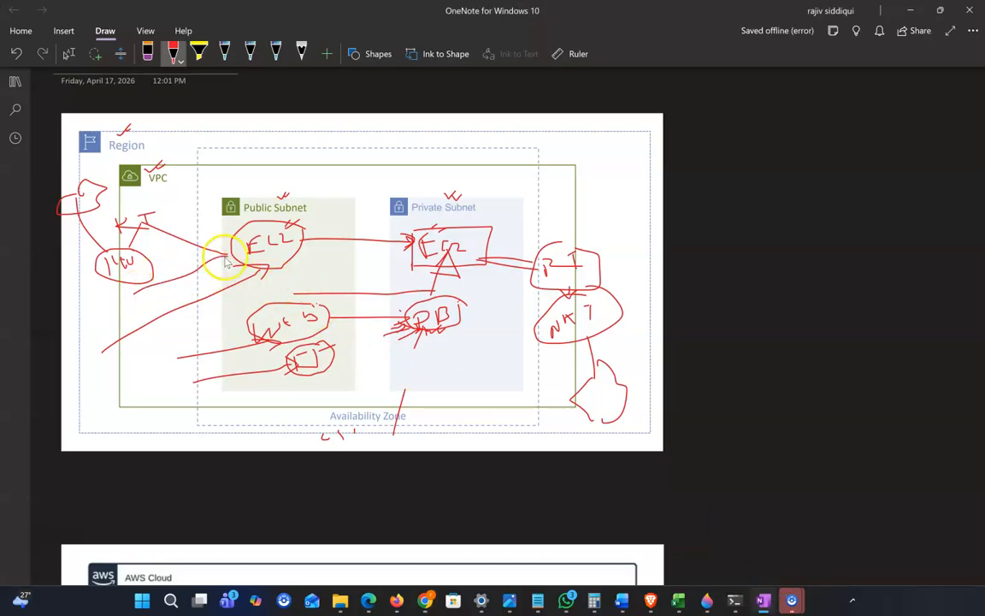
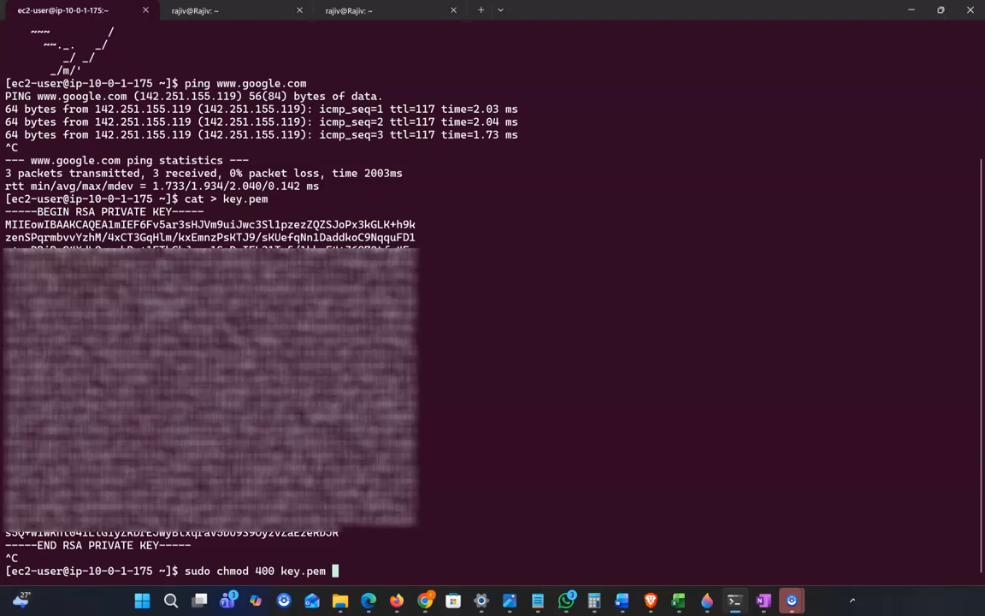
Restrict key.pem to owner-read-only permissions with chmod 400
key("Return")
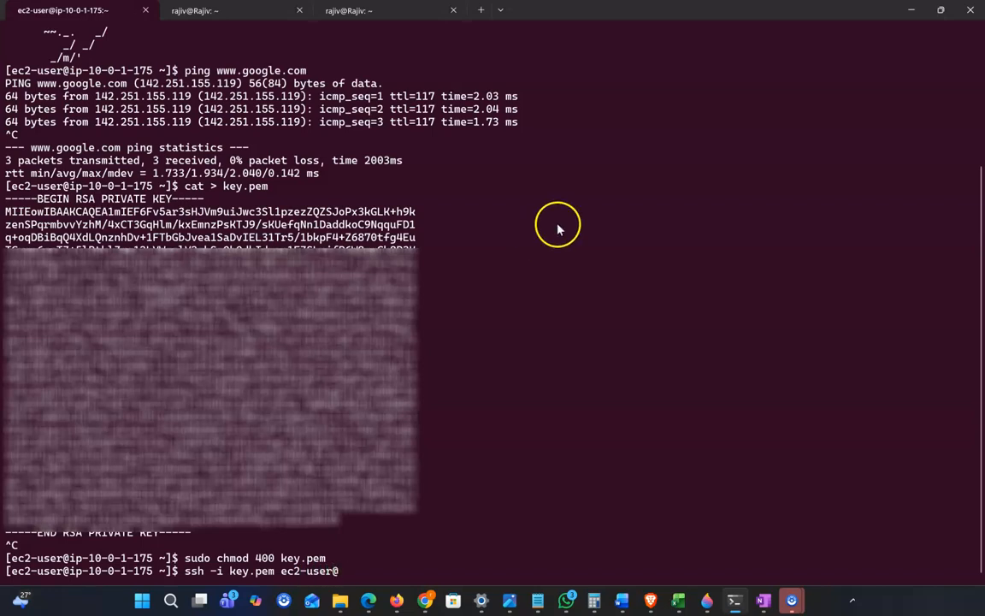
SSH from the public instance into the private instance at 10.0.2.177 using key.pem
left_click(914, 11)
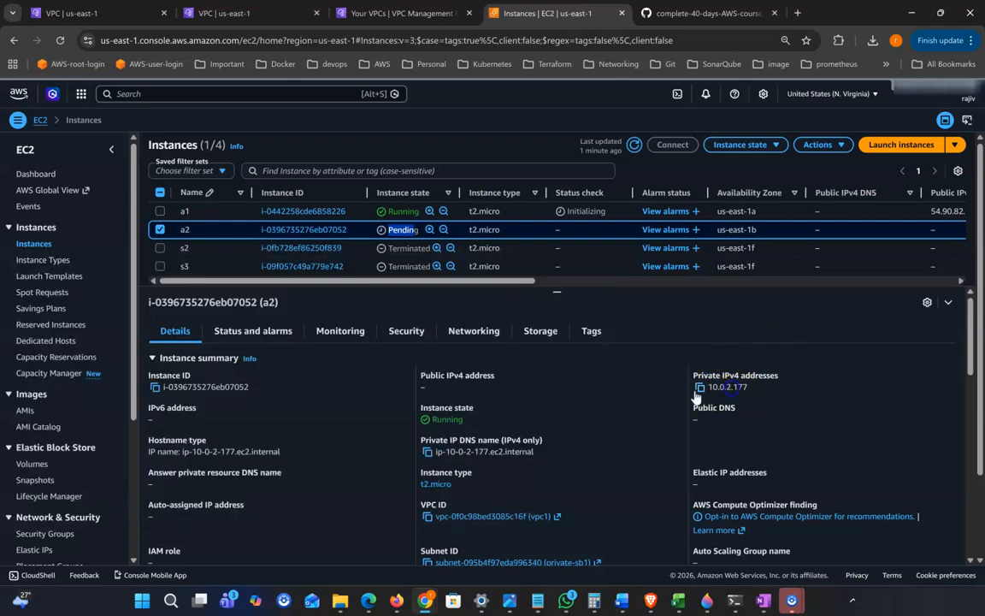
left_click(701, 389)
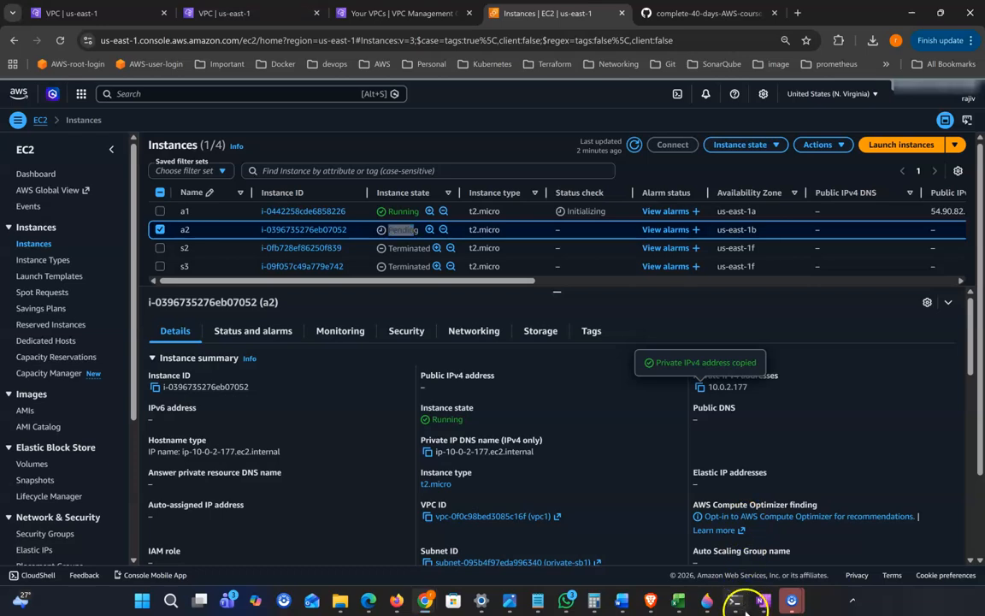
left_click(739, 601)
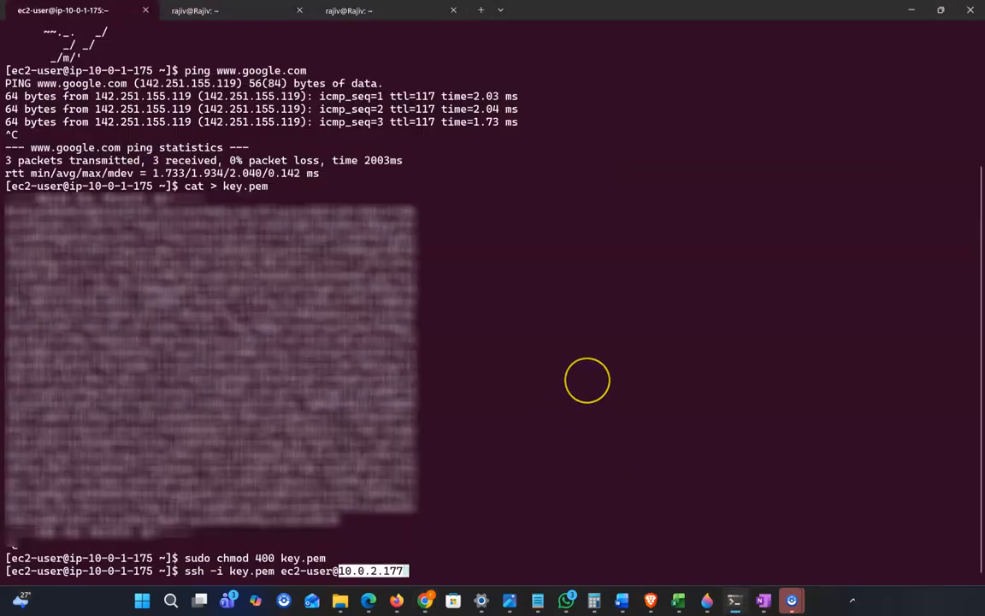
key("Return")
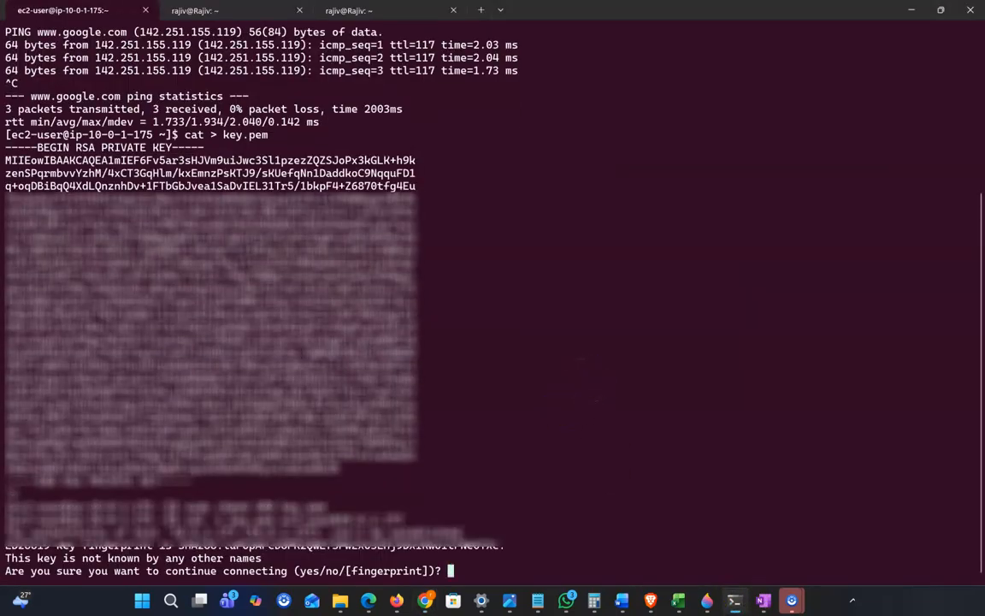
key("Return")
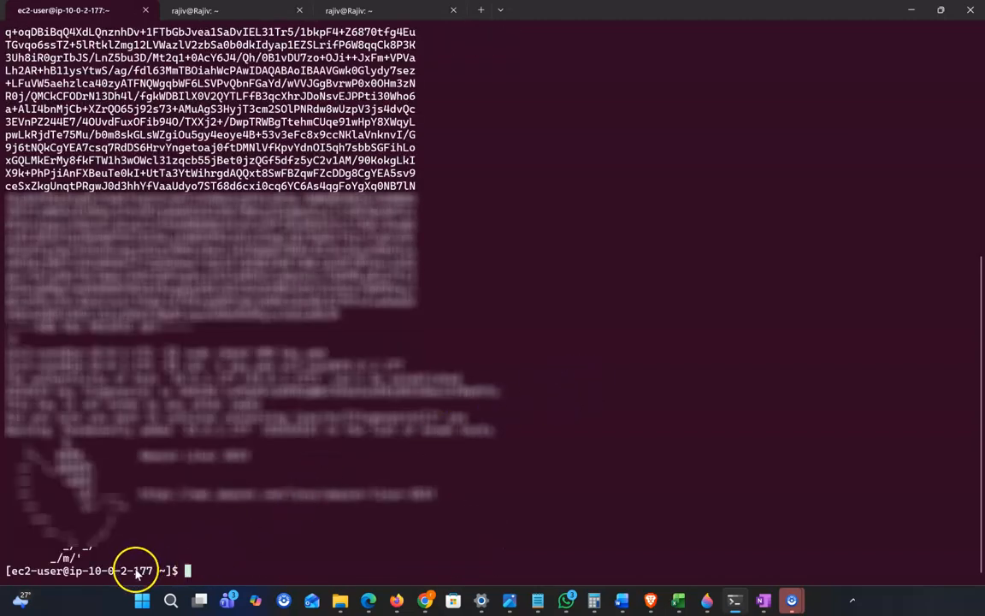
left_click_drag(89, 570, 154, 570)
left_click_drag(81, 352, 163, 359)
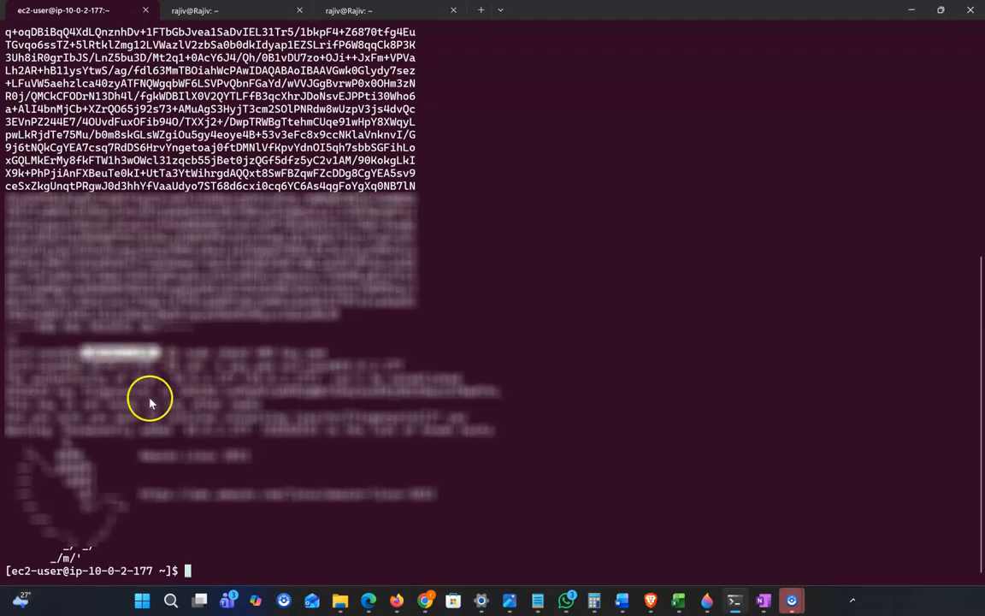
left_click_drag(109, 570, 158, 573)
left_click(229, 566)
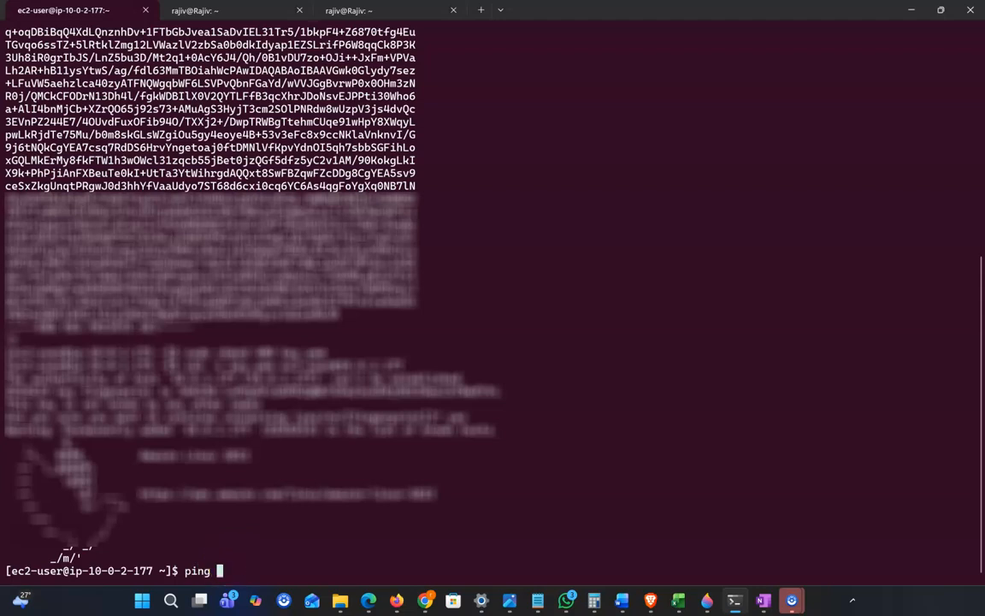
type("ping www")
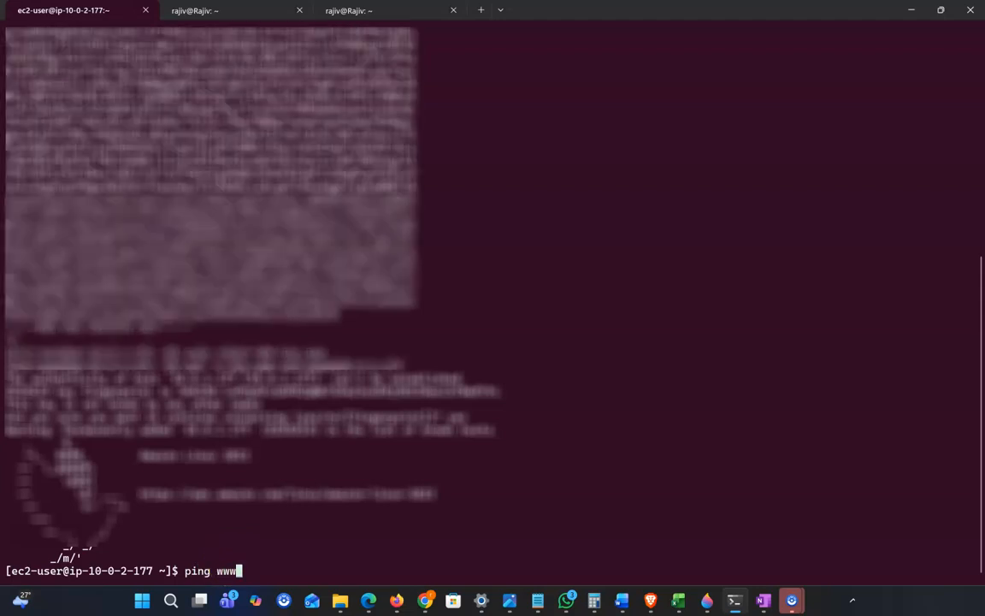
type(".google")
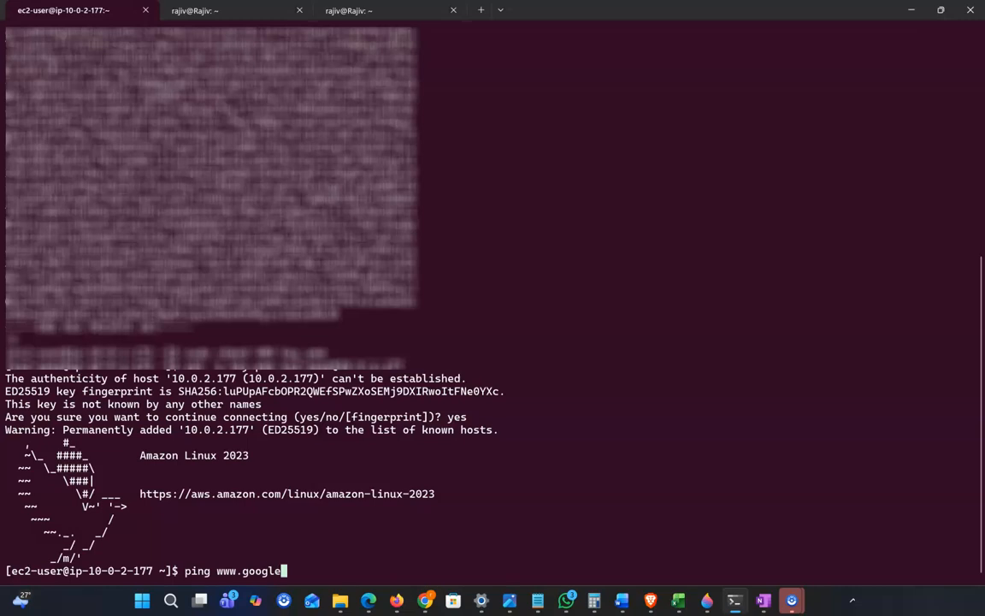
type(".com")
key("Return")
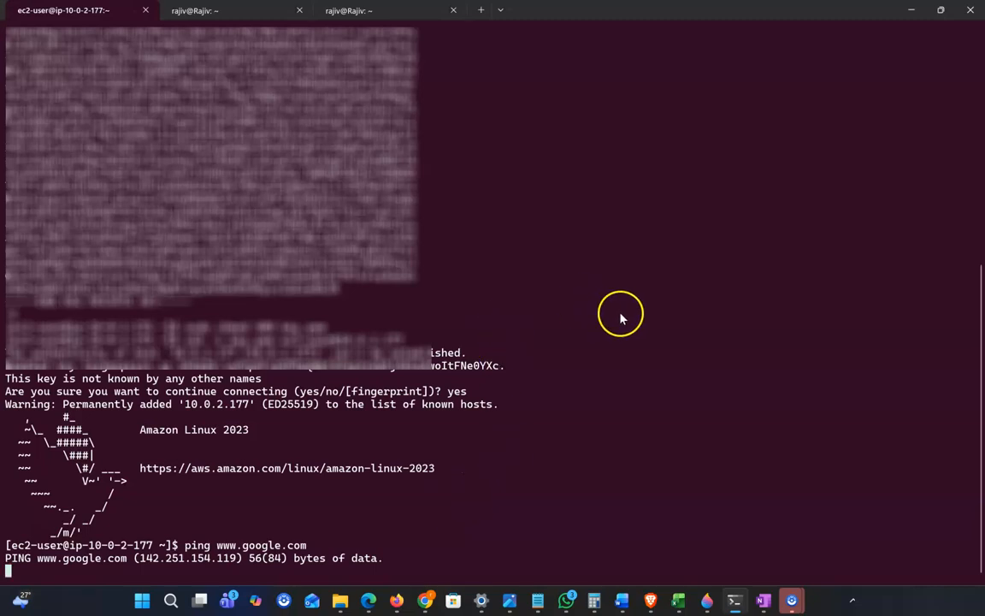
left_click(911, 10)
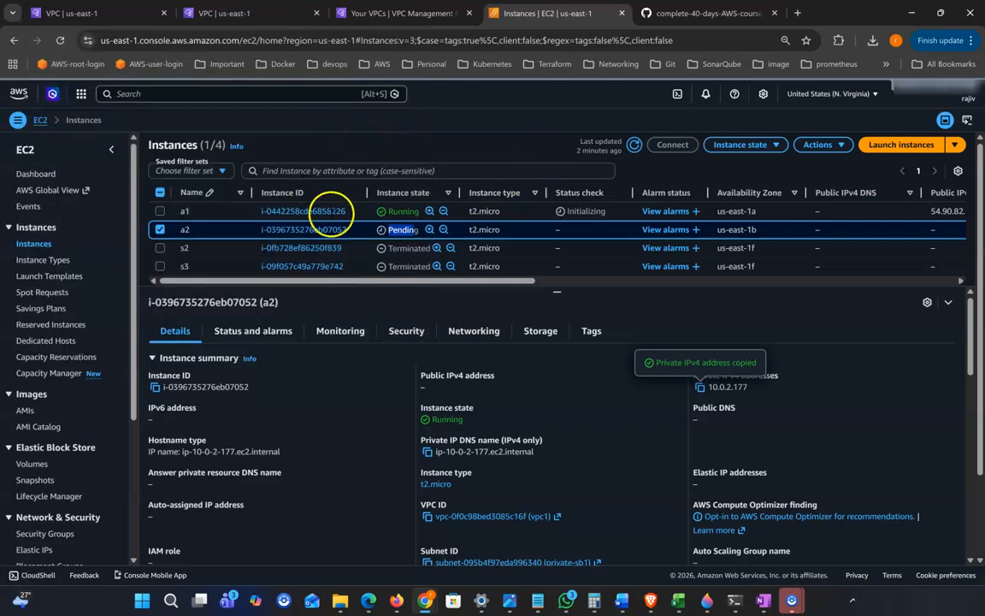
Confirm the old nat1 gateway shows Deleted, then begin a new NAT gateway
left_click(223, 13)
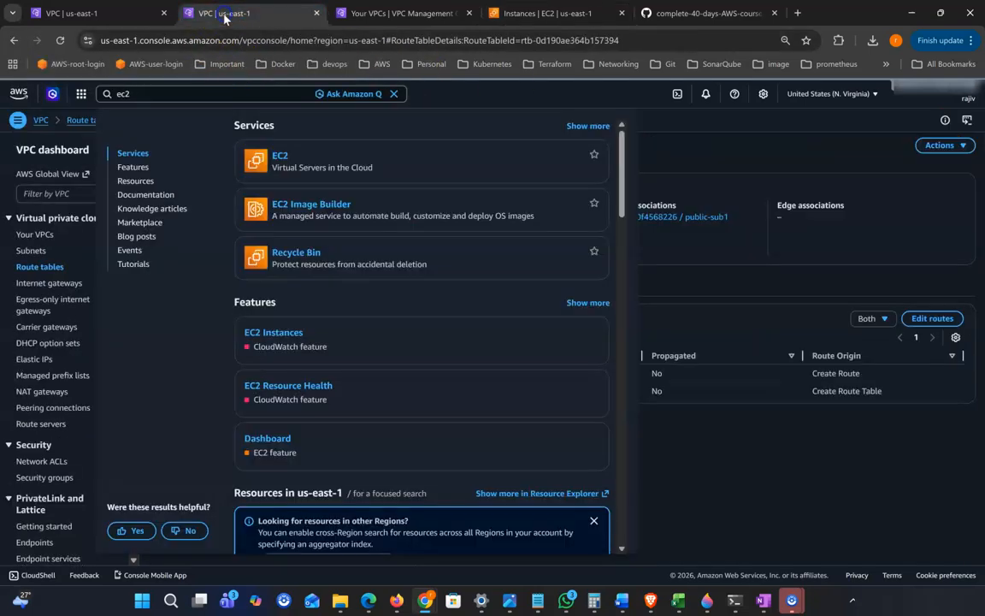
left_click(842, 167)
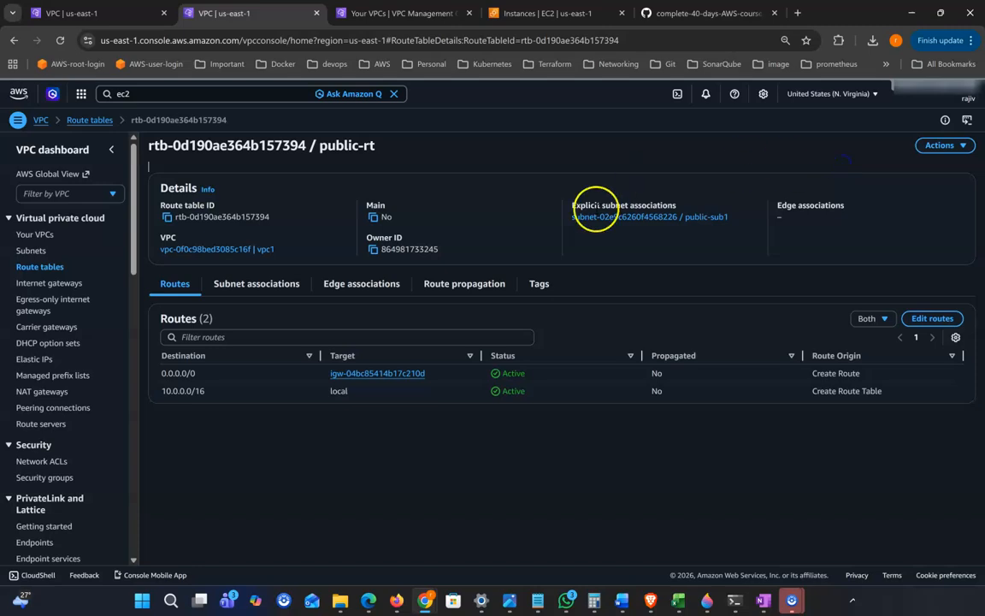
left_click(42, 391)
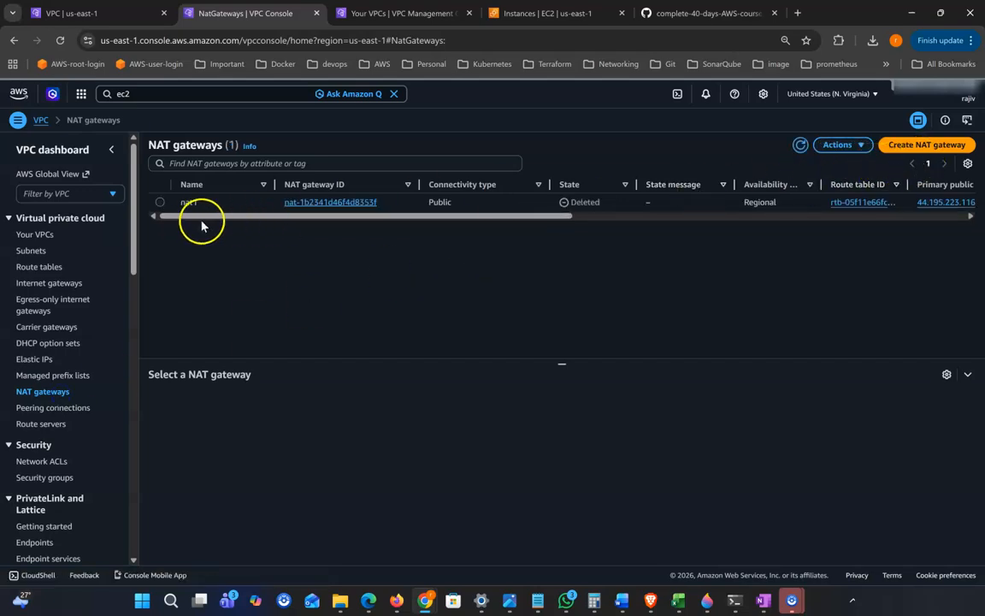
double_click(598, 203)
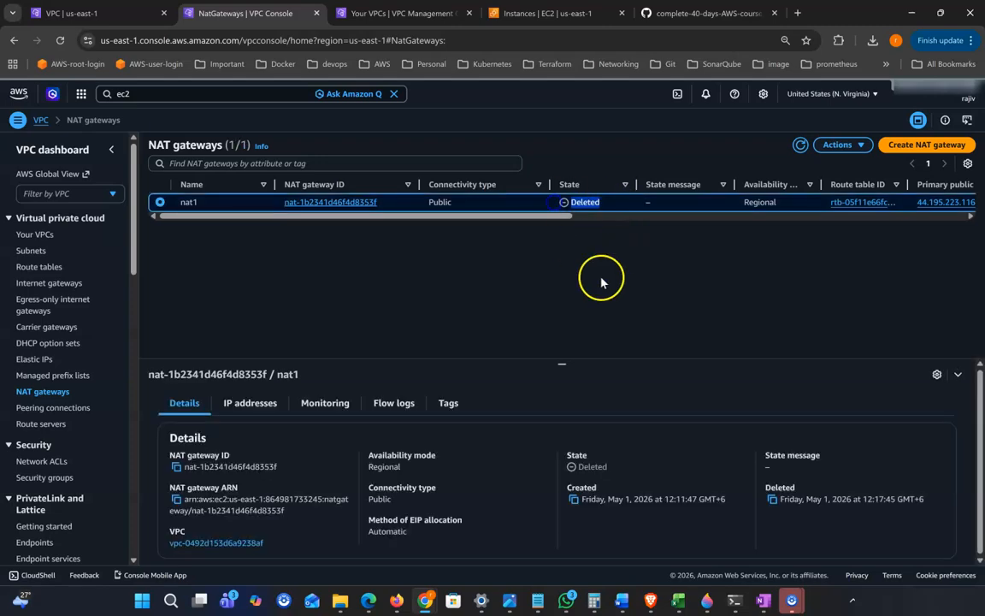
left_click(911, 147)
left_click(150, 232)
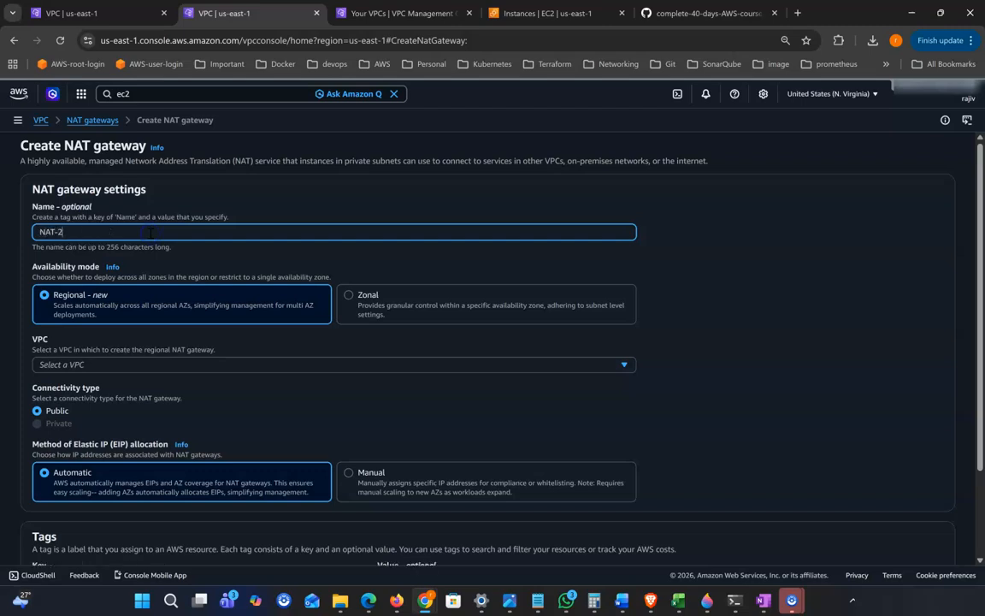
Create NAT gateway NAT-2 in vpc1 with Public connectivity and an automatic Elastic IP
scroll(127, 266, "down", 1)
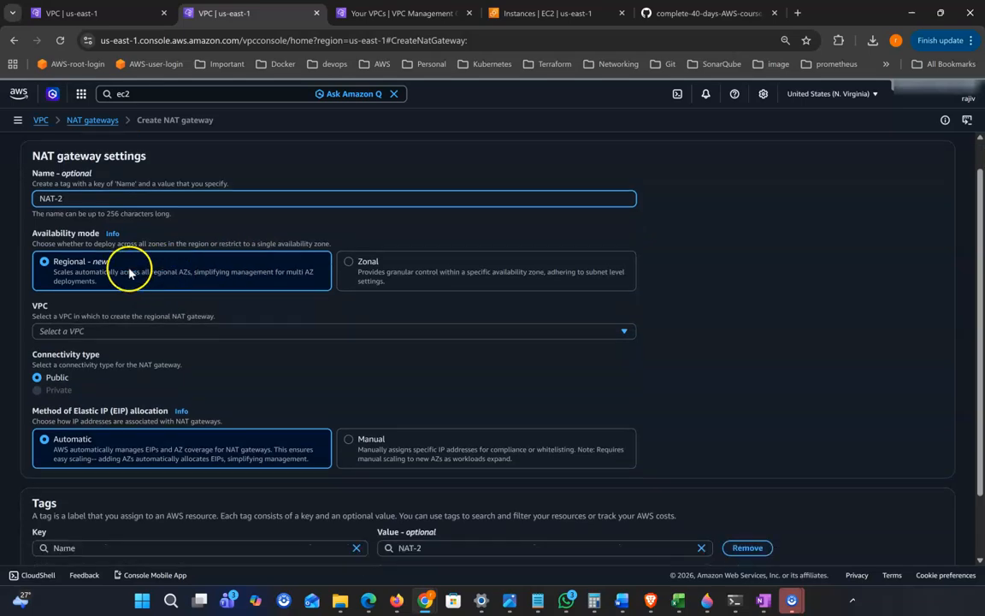
left_click(114, 322)
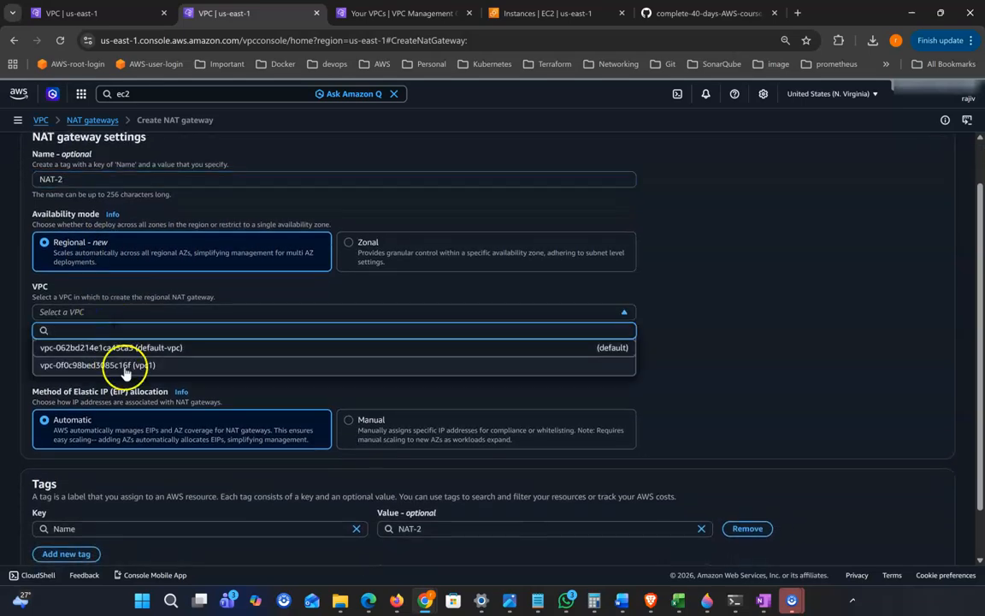
left_click(286, 361)
scroll(274, 358, "down", 1)
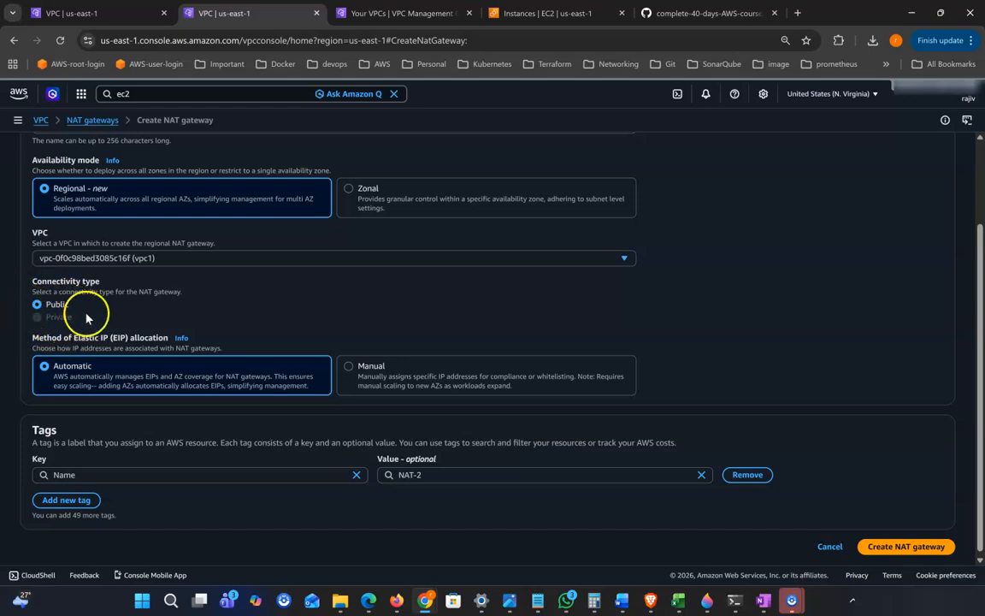
scroll(77, 318, "down", 1)
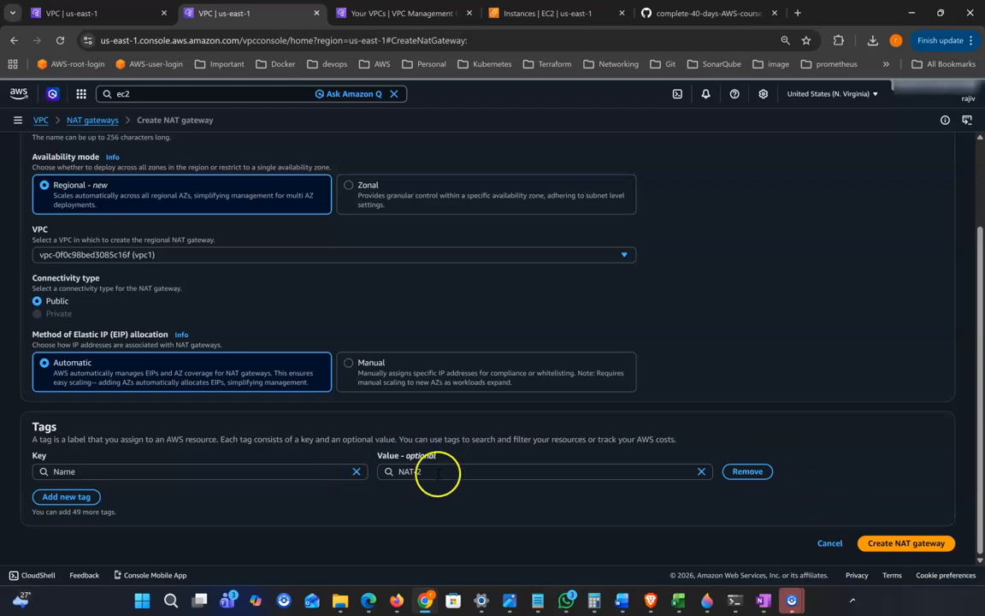
left_click(926, 544)
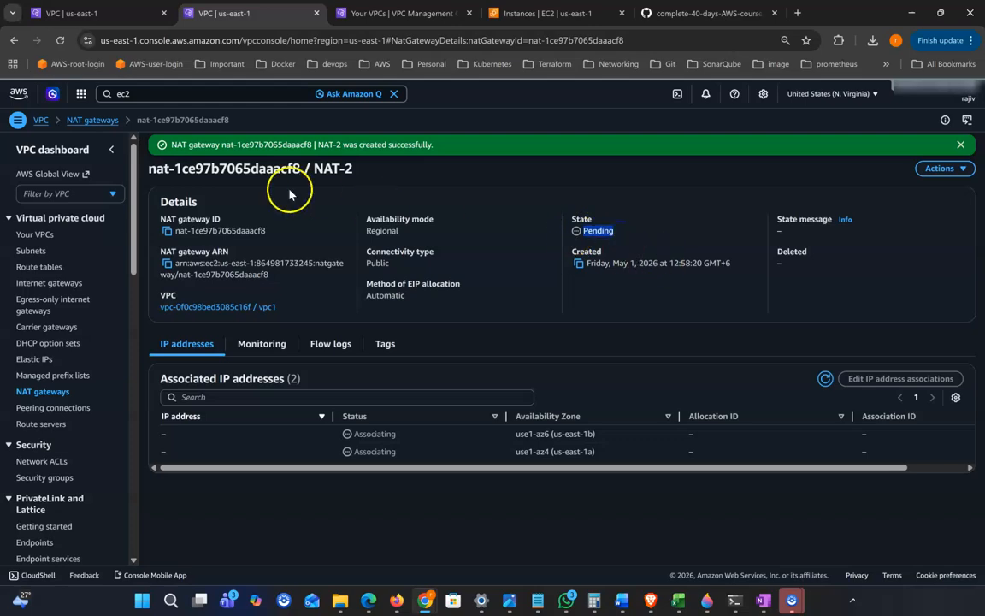
Check the new NAT-2 gateway's details and refresh its status
left_click(88, 122)
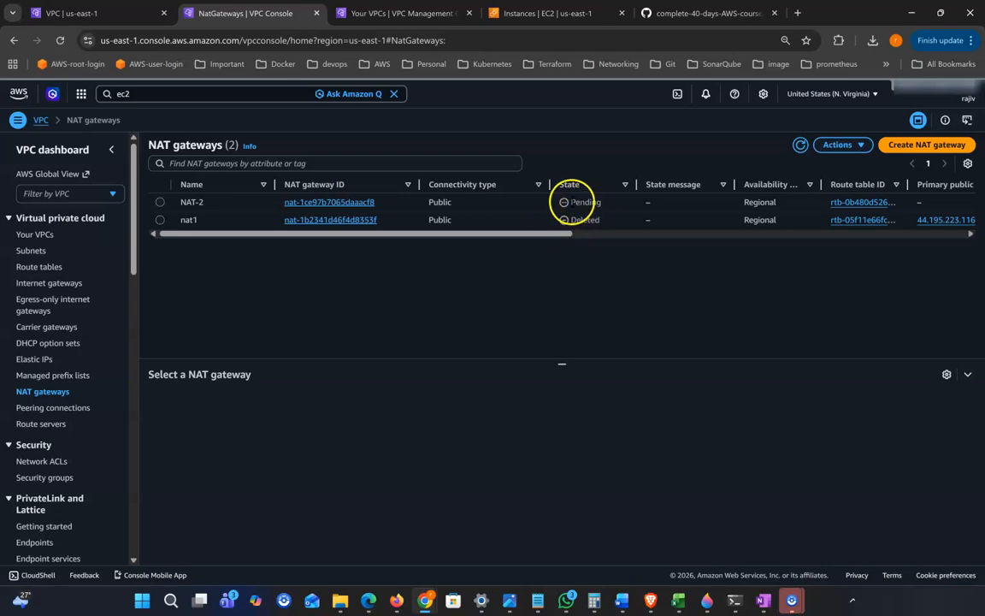
double_click(584, 202)
left_click(800, 145)
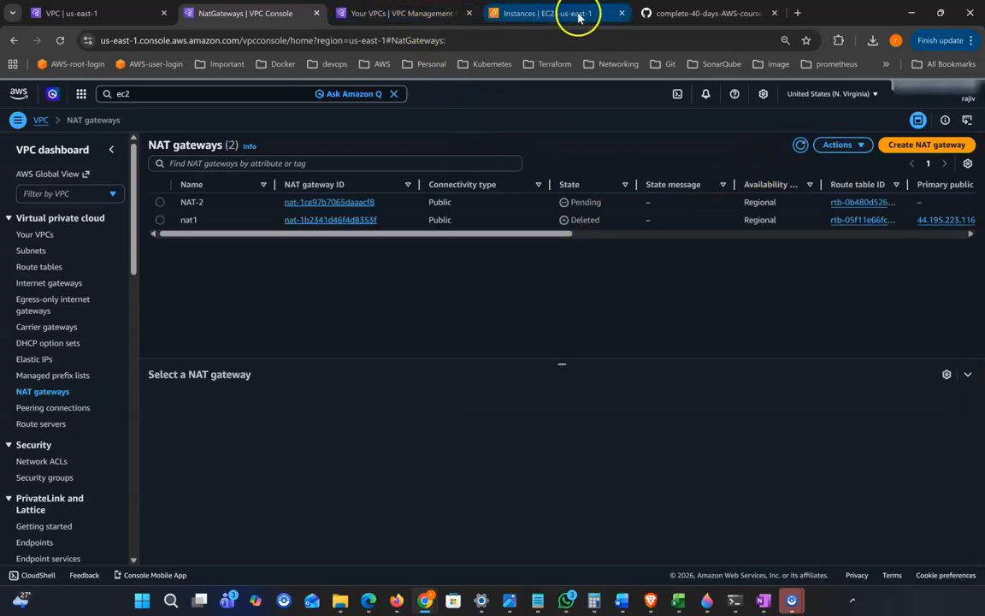
Filter route tables by vpc1 and show private-rt's routes, only the 10.0.0.0/16 local route
right_click(40, 267)
left_click(81, 284)
left_click(628, 13)
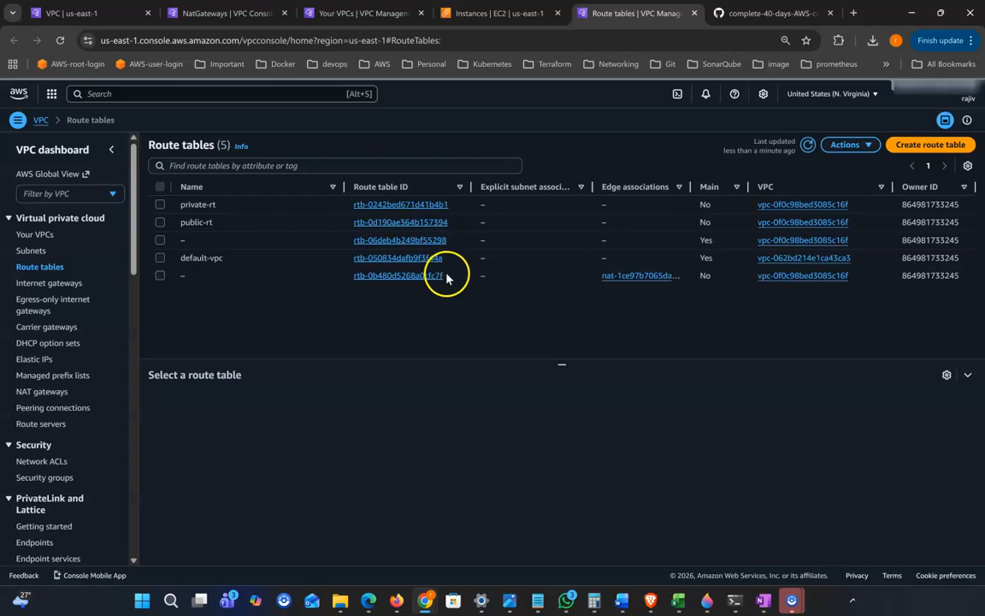
left_click(224, 165)
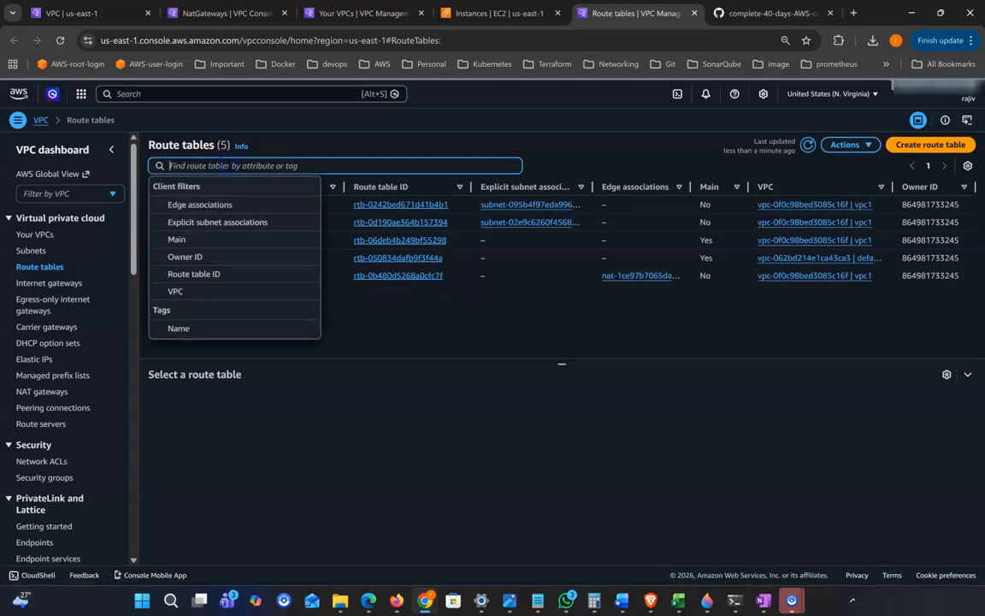
left_click(209, 290)
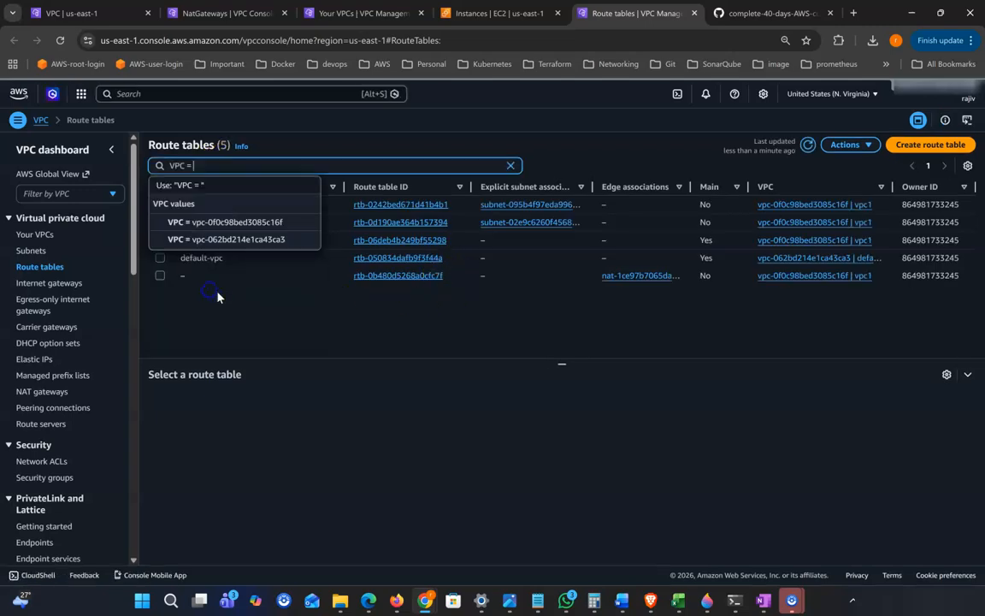
left_click(284, 223)
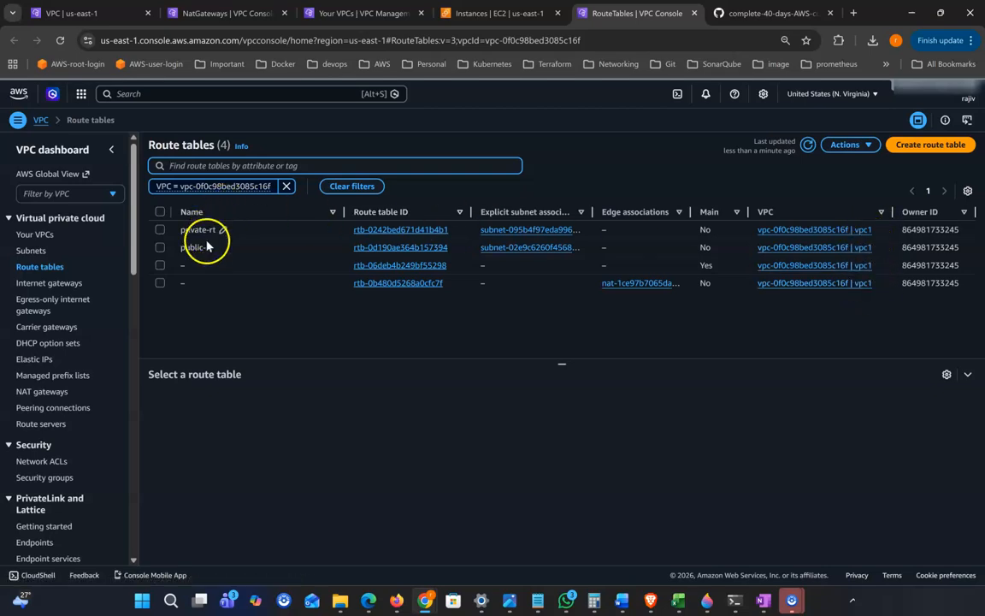
left_click(161, 231)
left_click(239, 405)
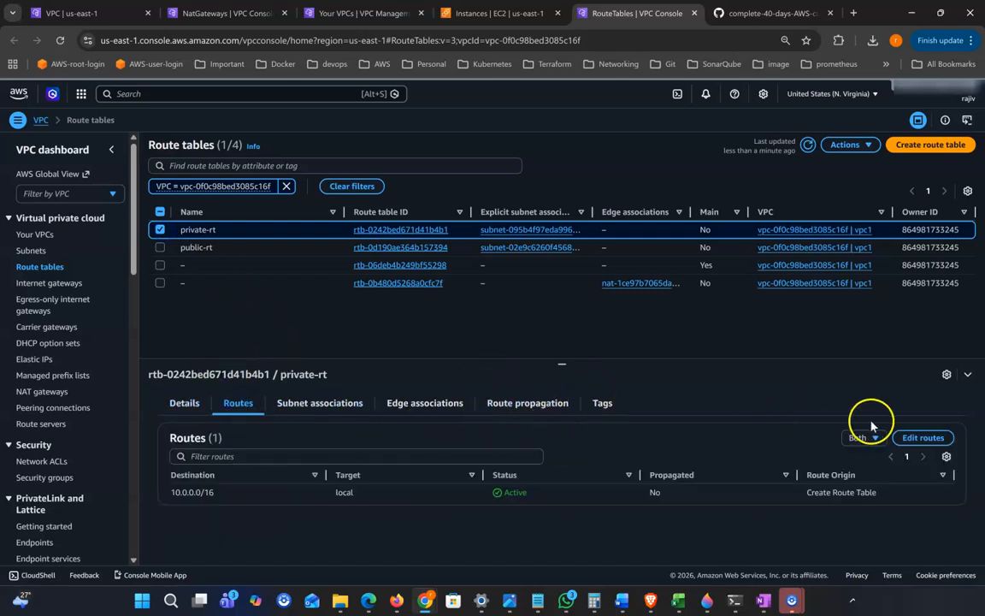
Add a 0.0.0.0/0 route to private-rt targeting the NAT-2 gateway and save it
left_click(925, 439)
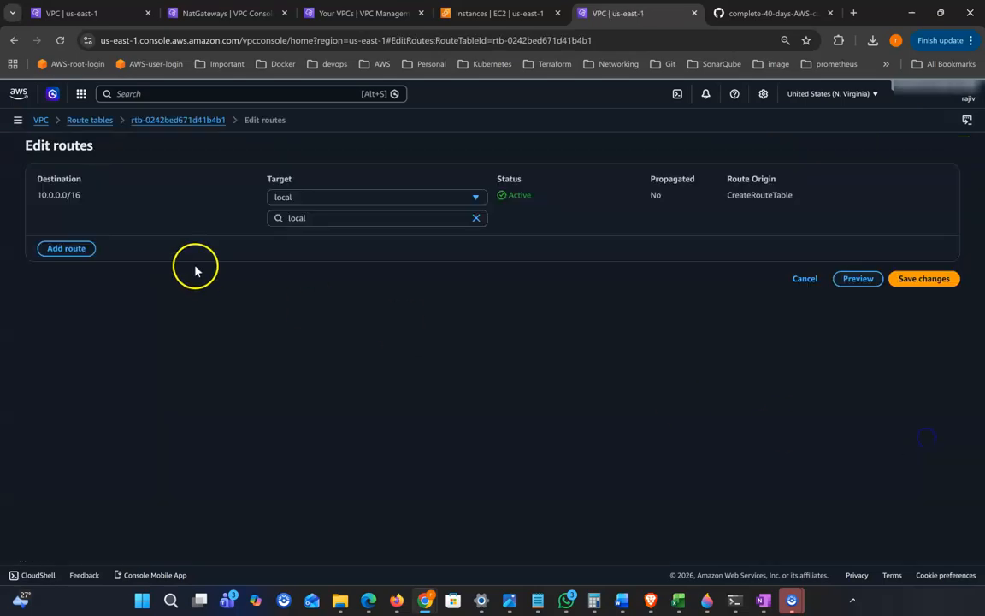
left_click(66, 248)
left_click(103, 239)
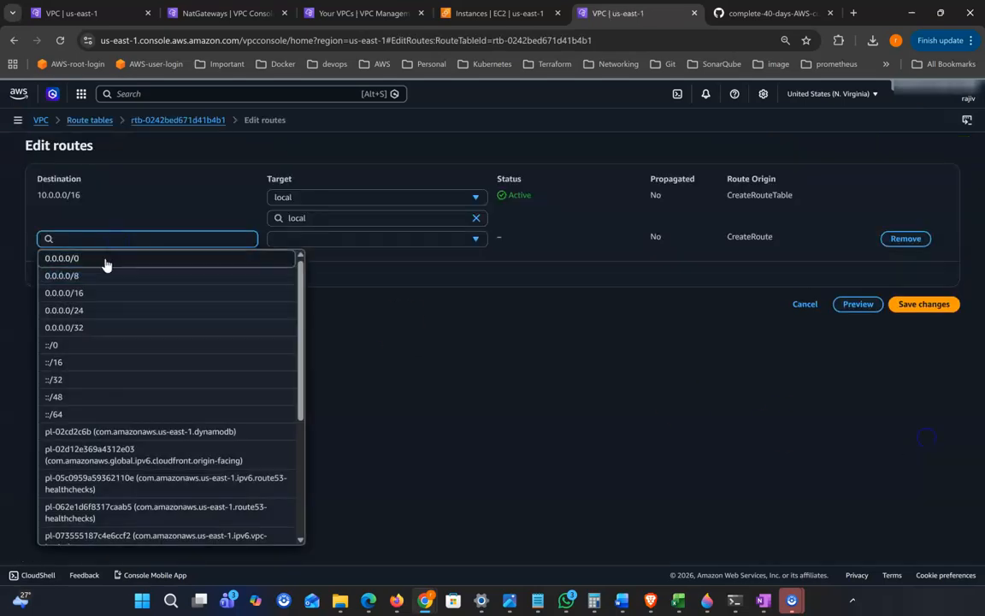
left_click(105, 260)
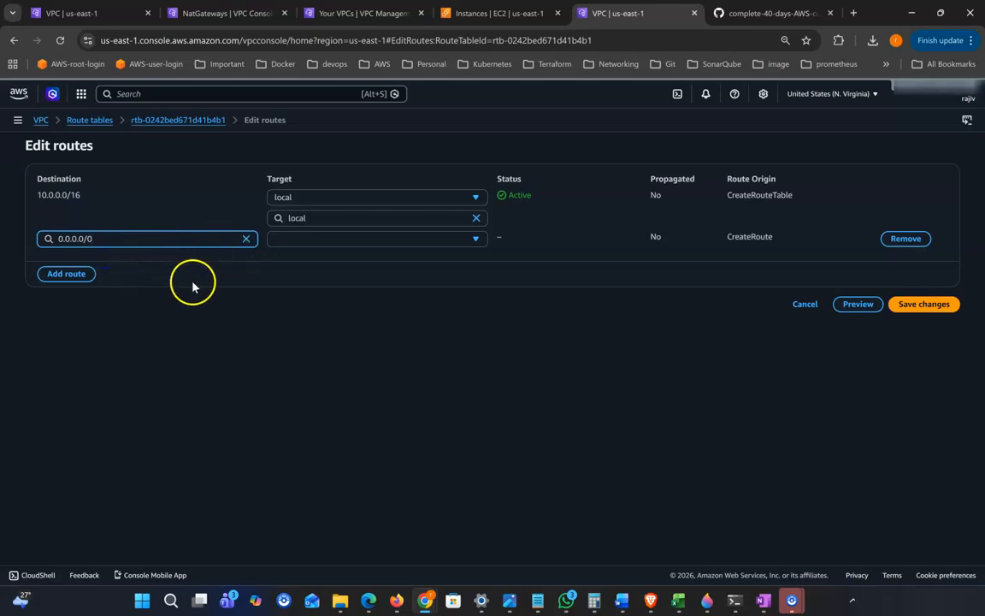
left_click(304, 242)
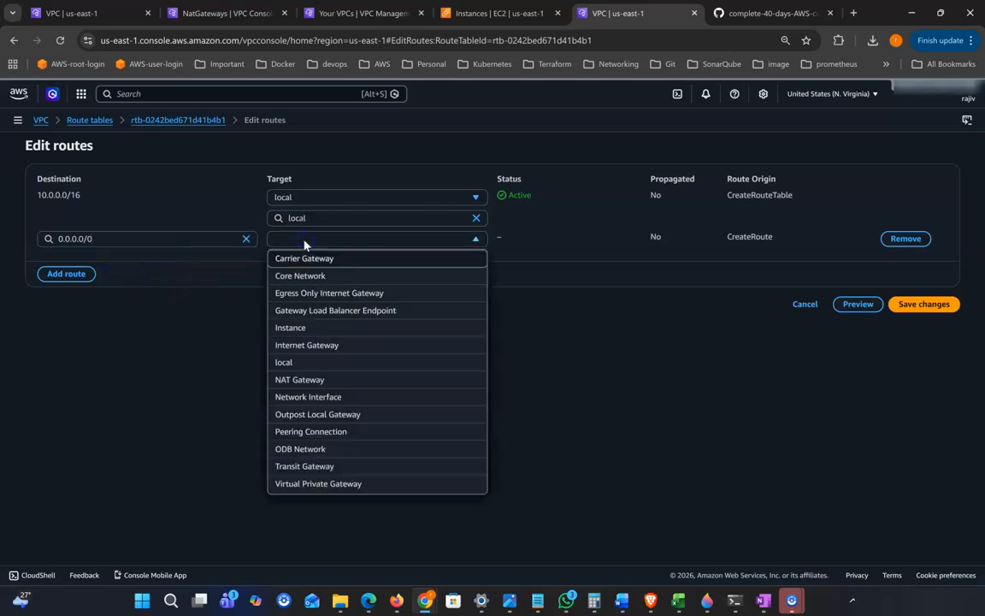
left_click(321, 383)
left_click(352, 260)
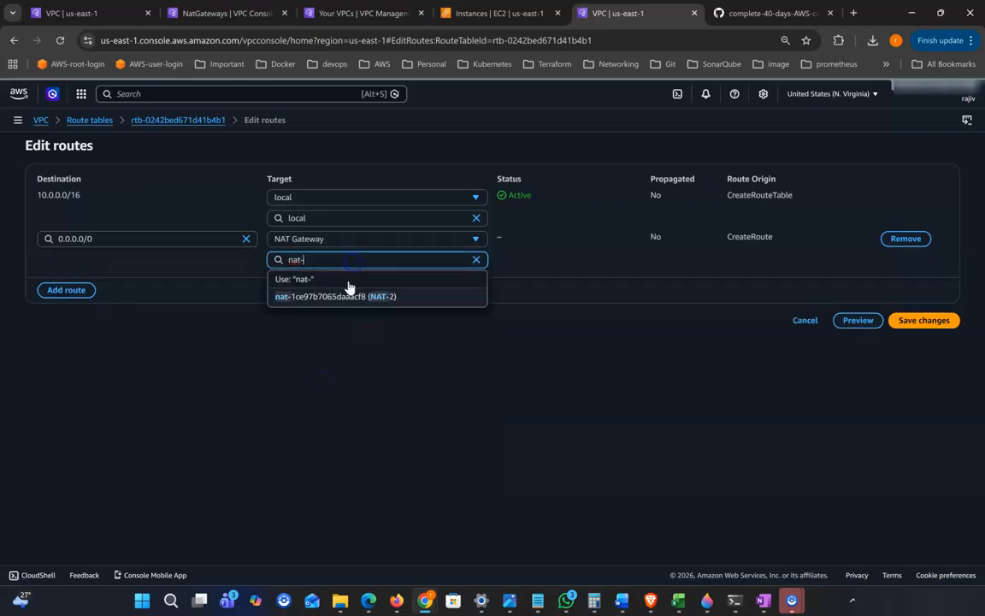
left_click(385, 298)
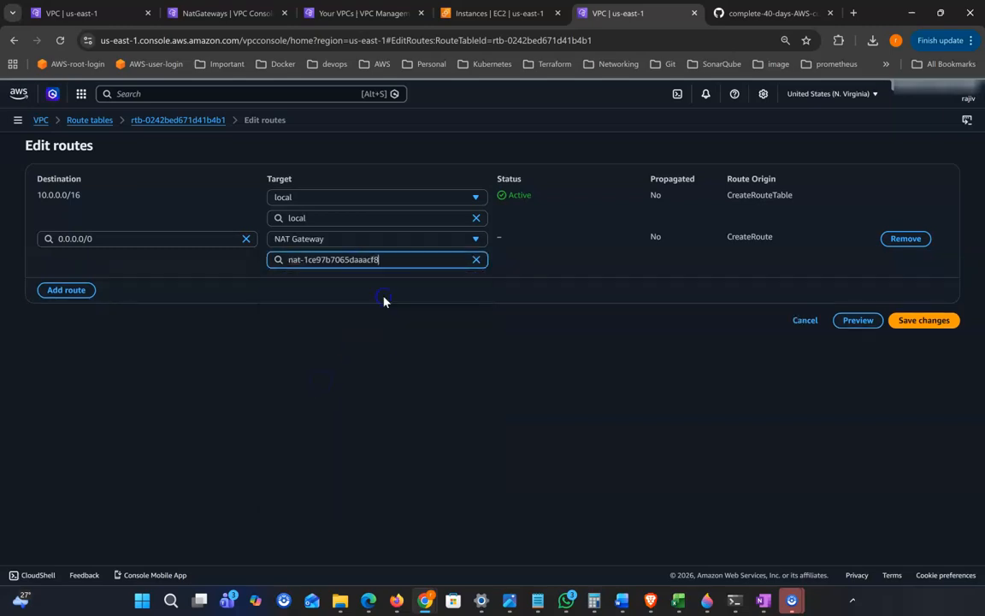
left_click(917, 323)
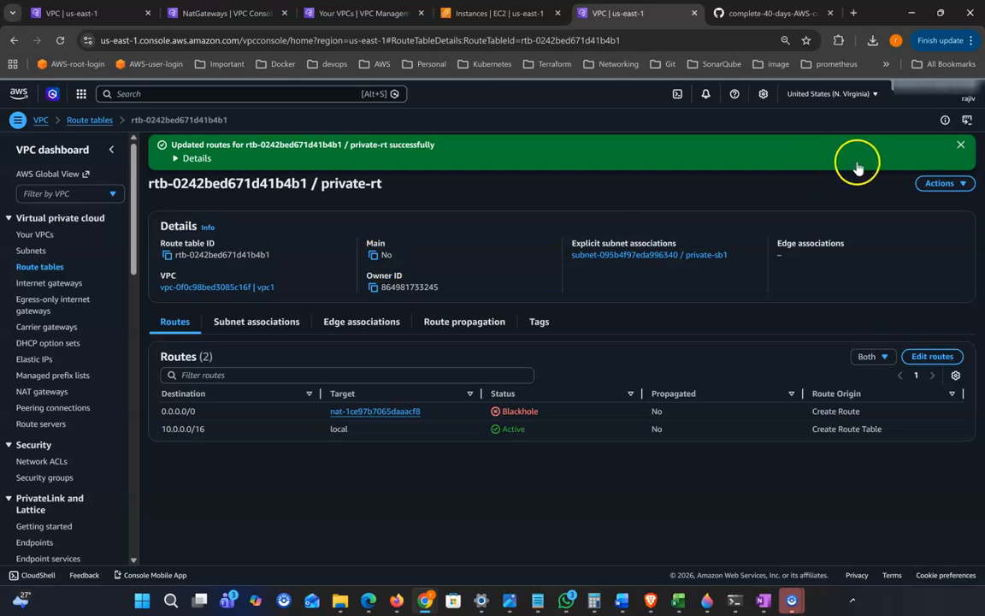
left_click(960, 144)
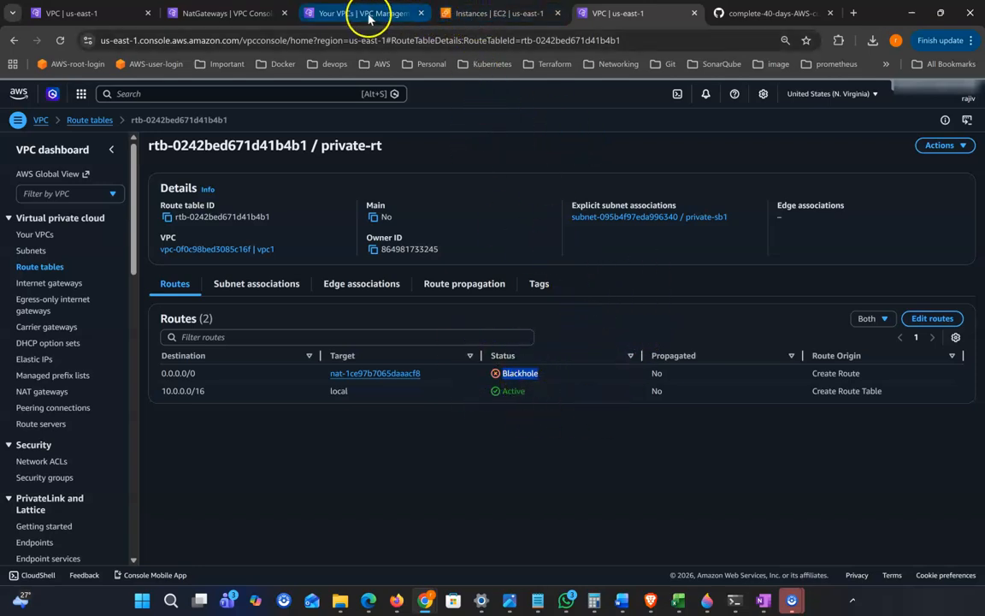
Refresh the NAT gateways list until NAT-2 shows Available
left_click(331, 13)
left_click(230, 13)
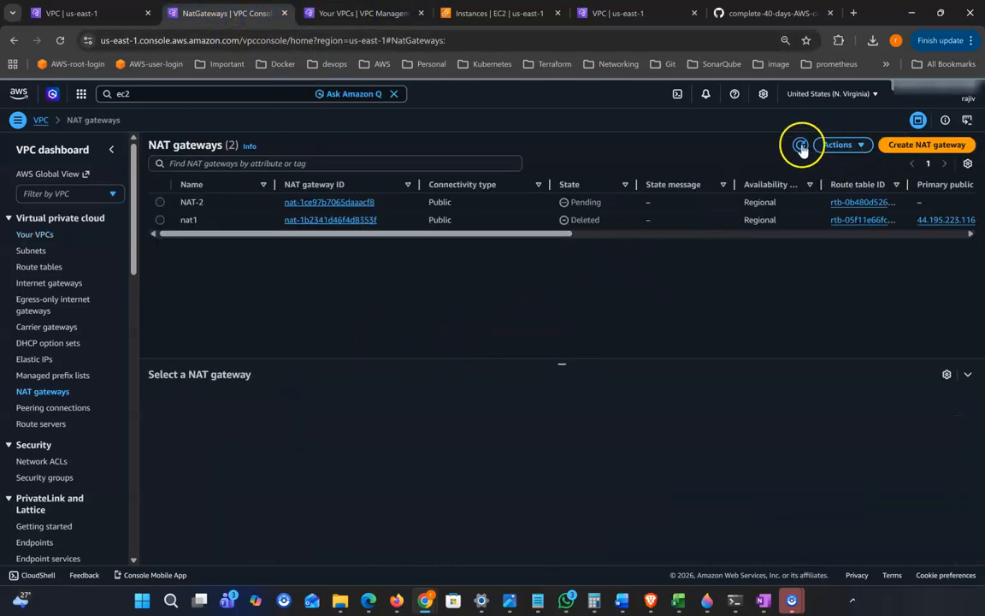
left_click(800, 146)
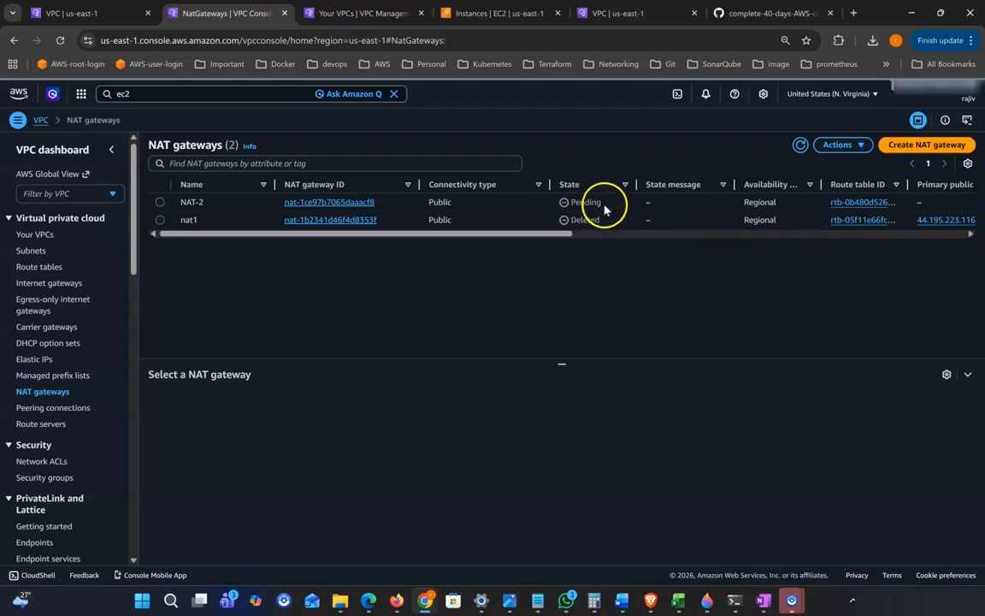
left_click(607, 203)
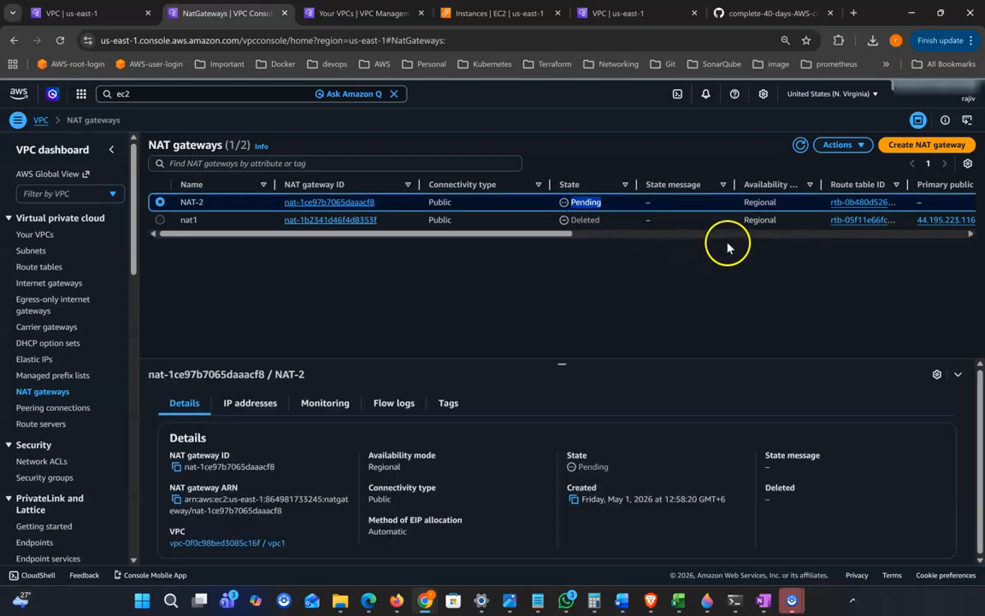
left_click(798, 147)
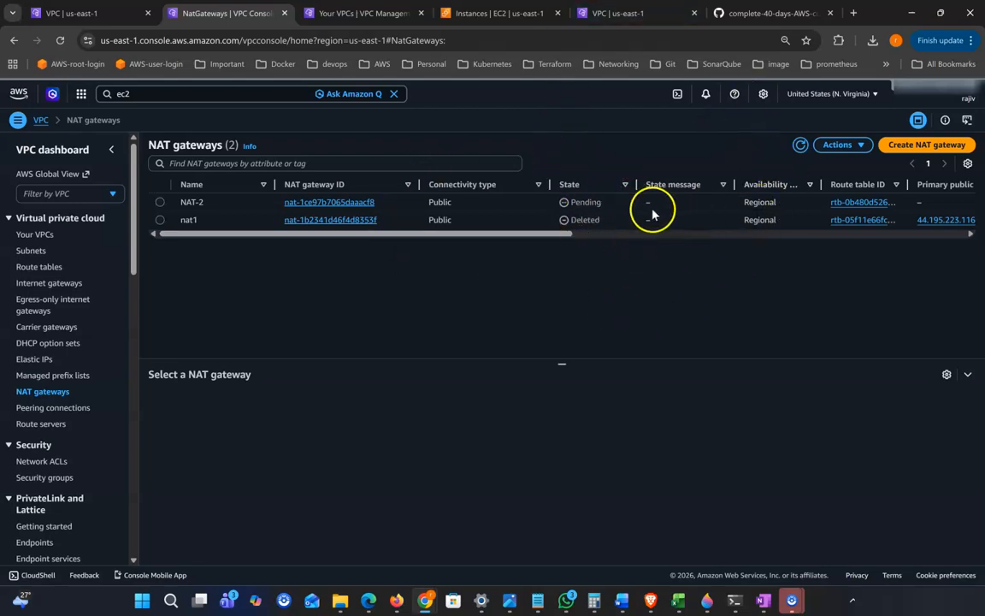
left_click(603, 205)
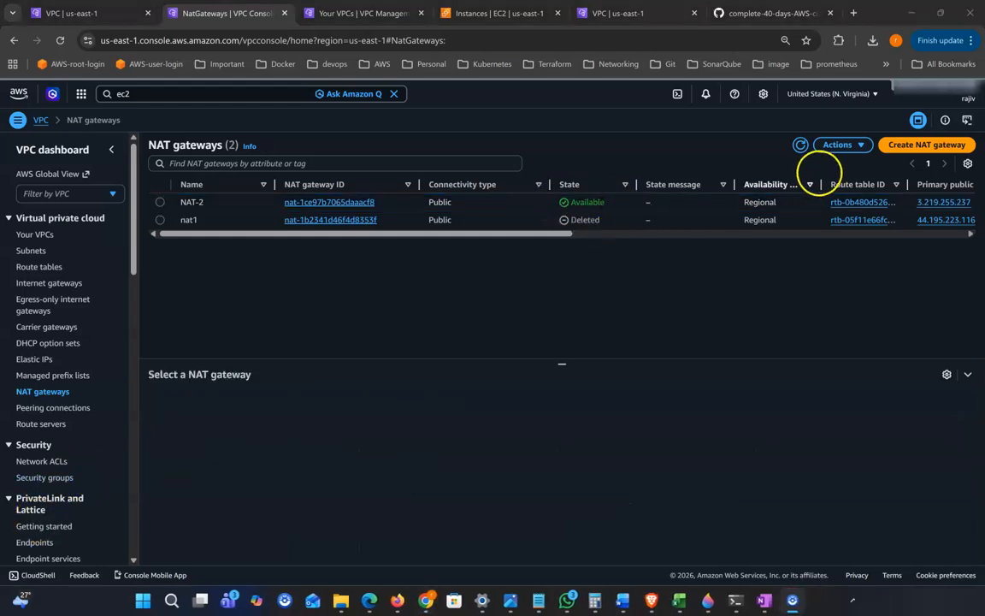
left_click(800, 146)
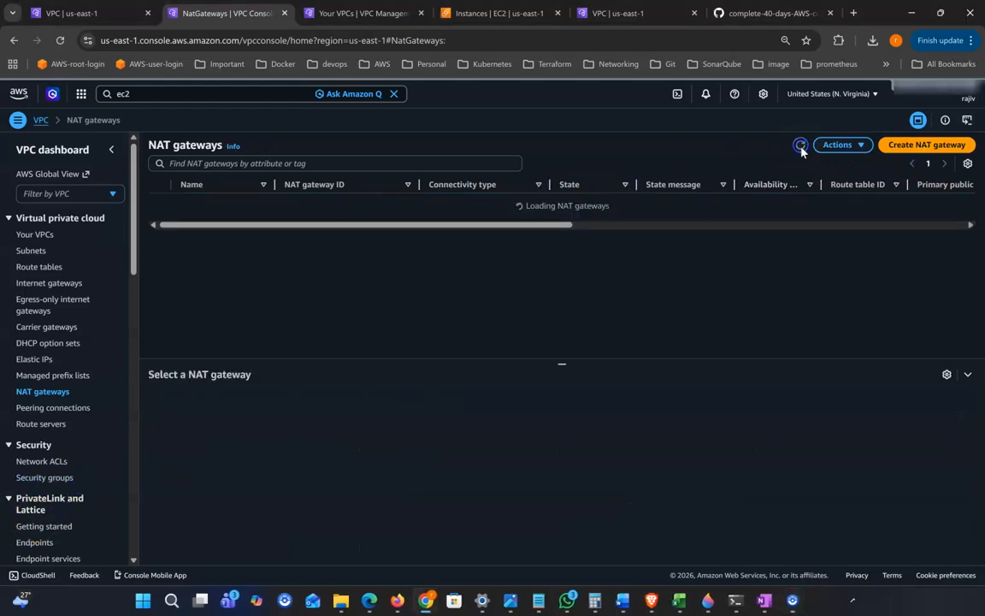
left_click_drag(571, 205, 600, 202)
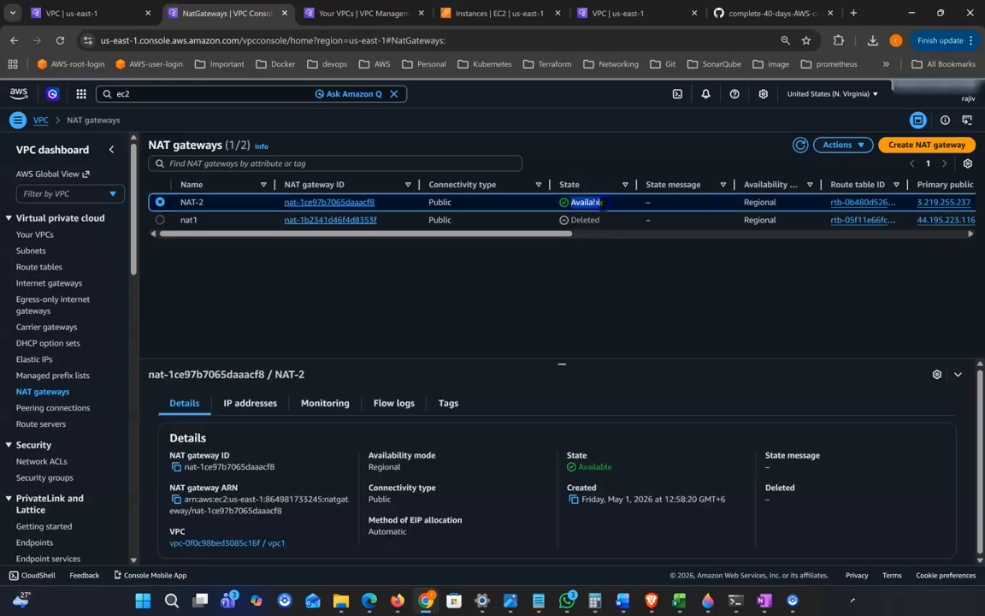
Reload private-rt so its 0.0.0.0/0 NAT route turns Active, then check the terminal
left_click(622, 15)
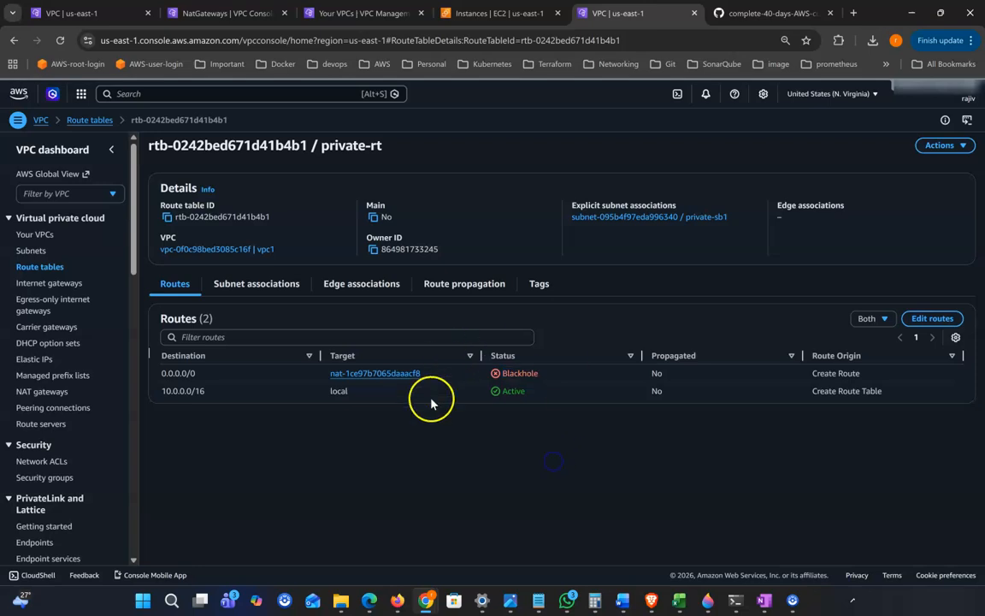
left_click_drag(268, 146, 360, 146)
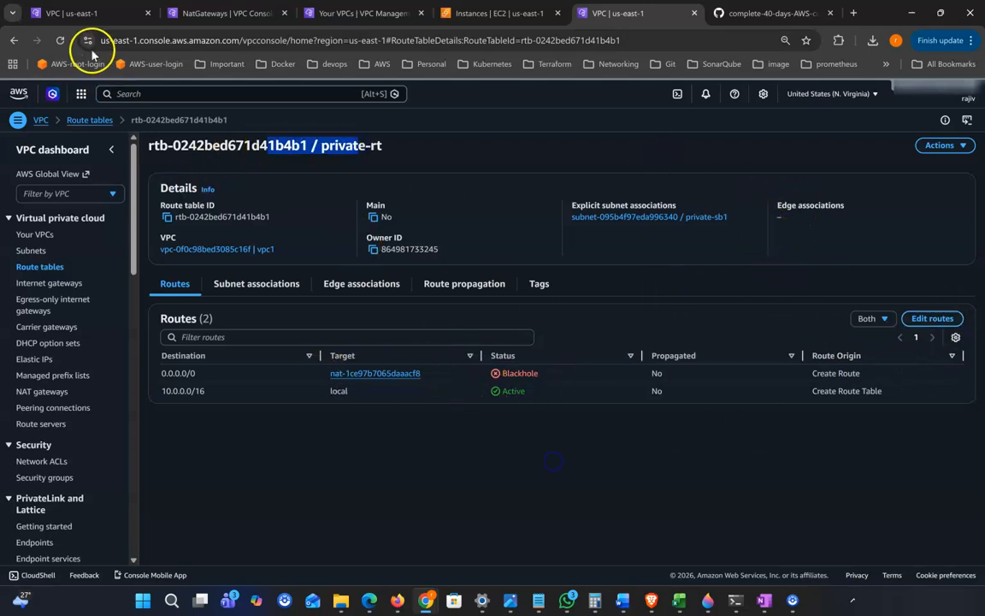
left_click(60, 40)
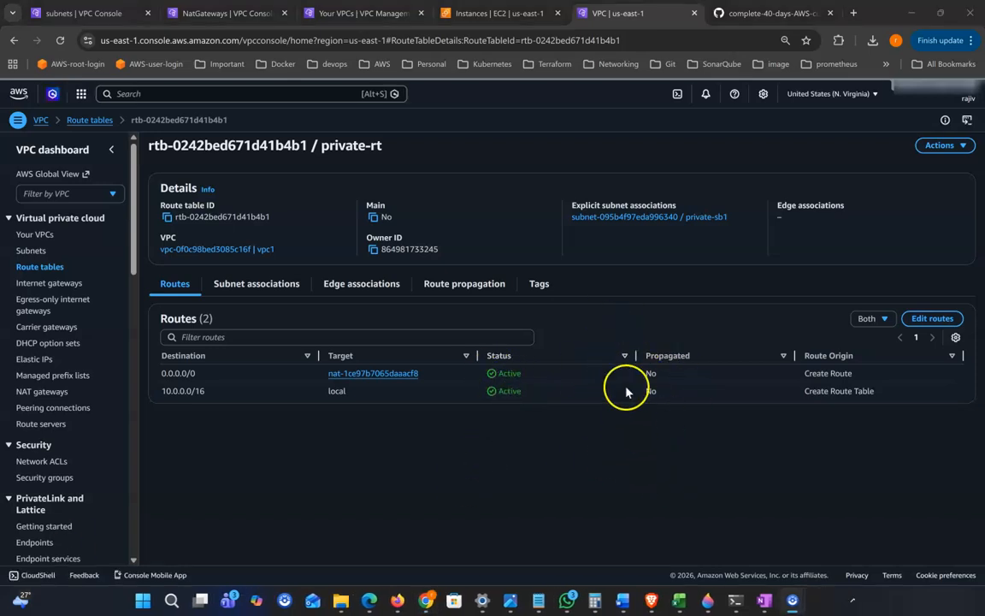
left_click(734, 600)
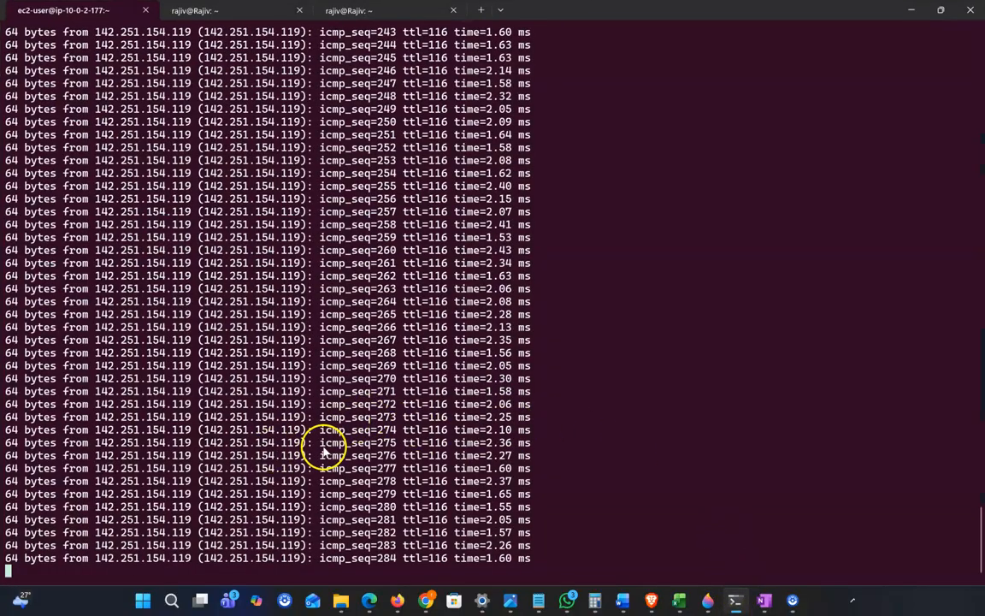
key("ctrl+c")
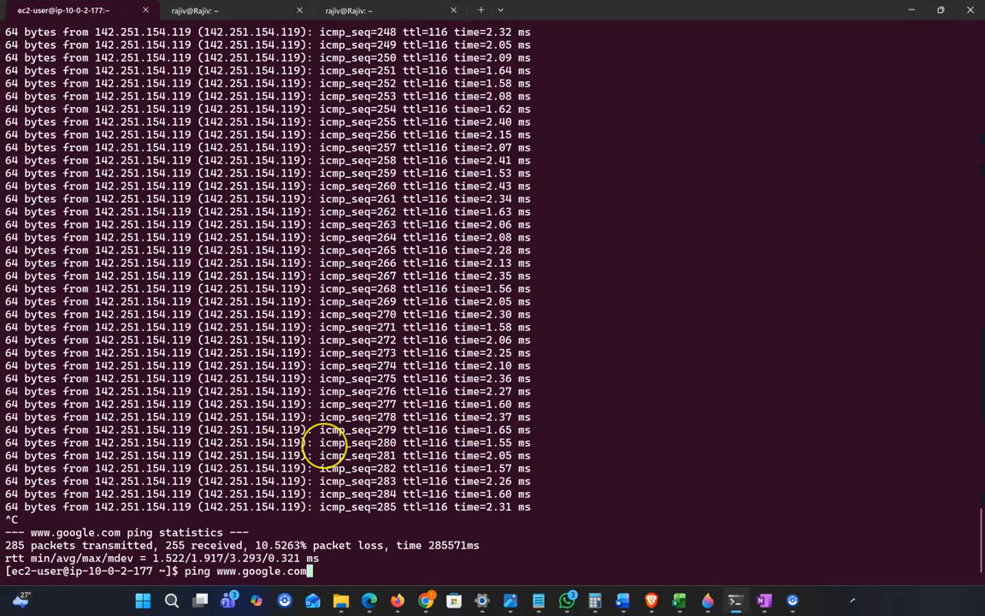
key("Return")
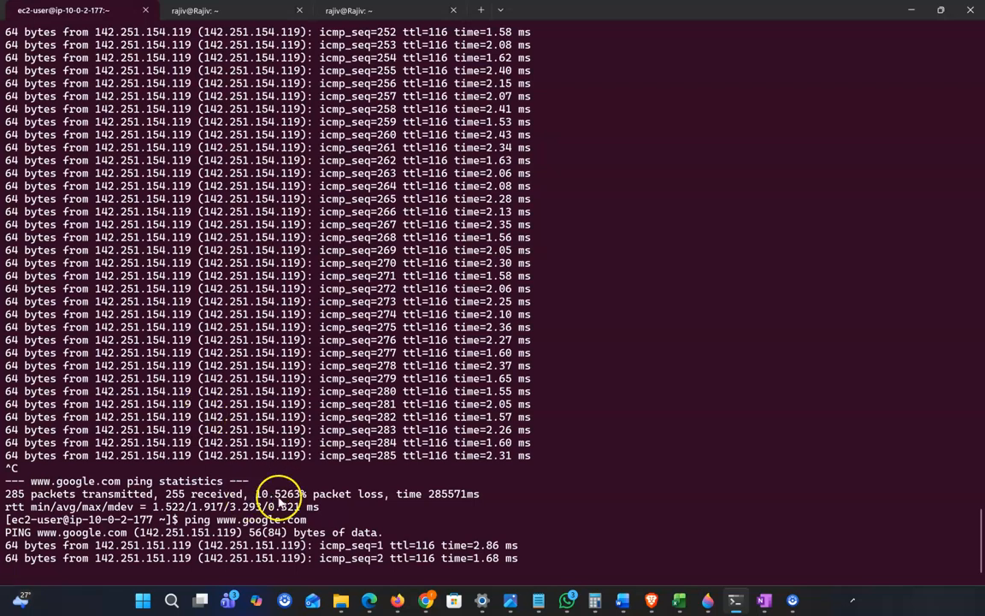
left_click_drag(330, 533, 448, 552)
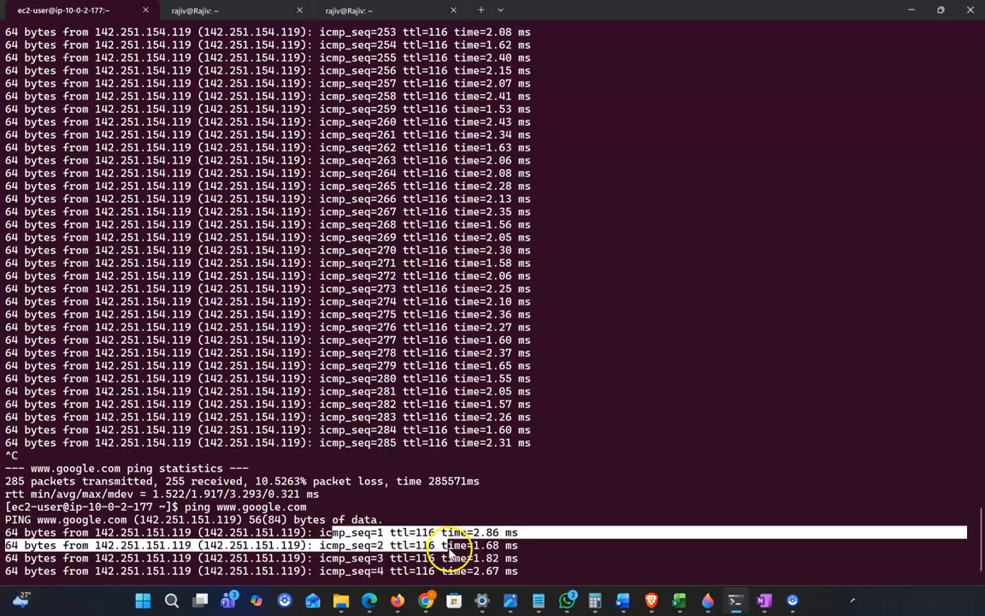
left_click(514, 560)
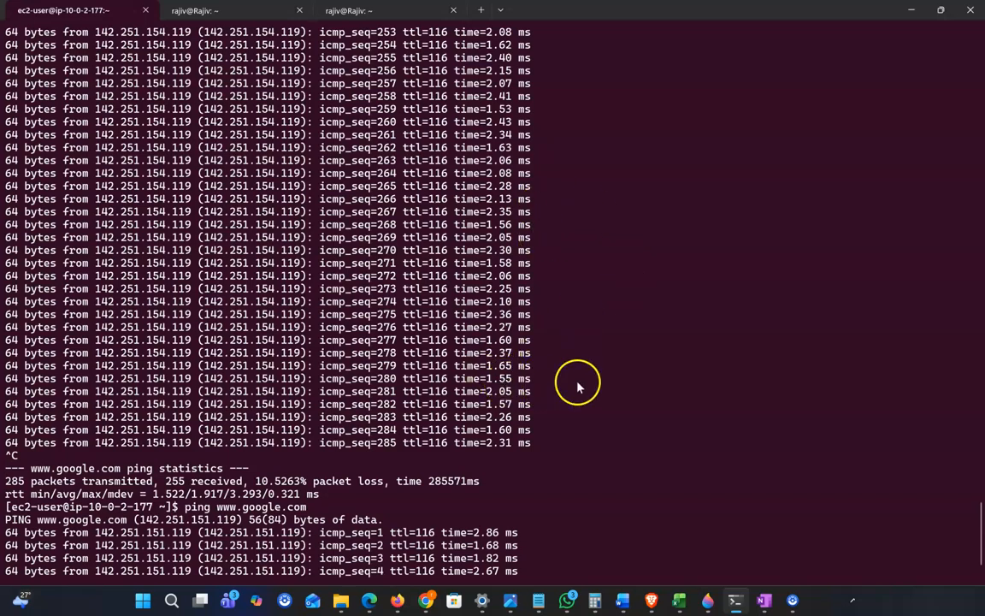
key("ctrl+c")
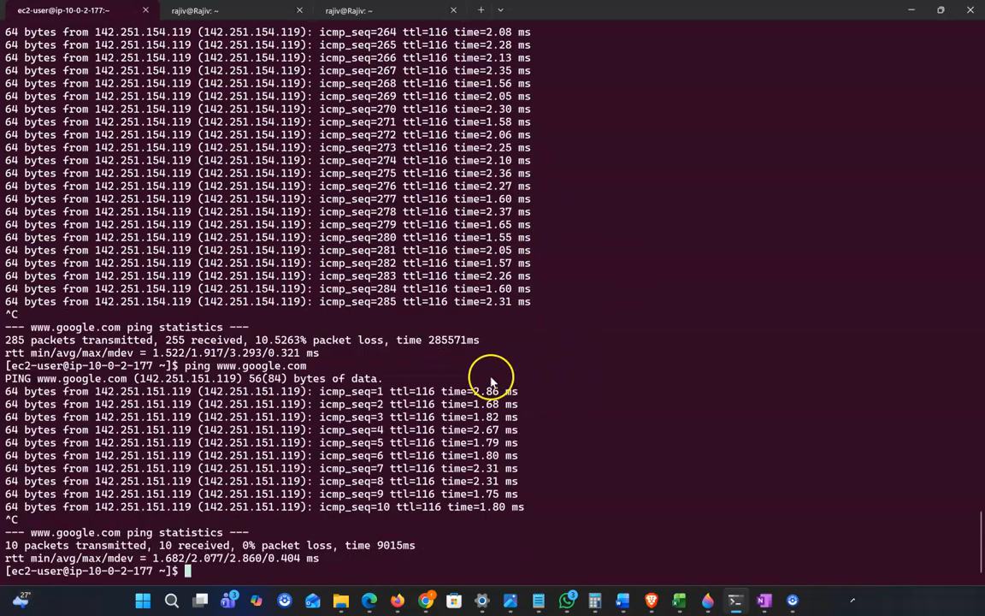
left_click(763, 601)
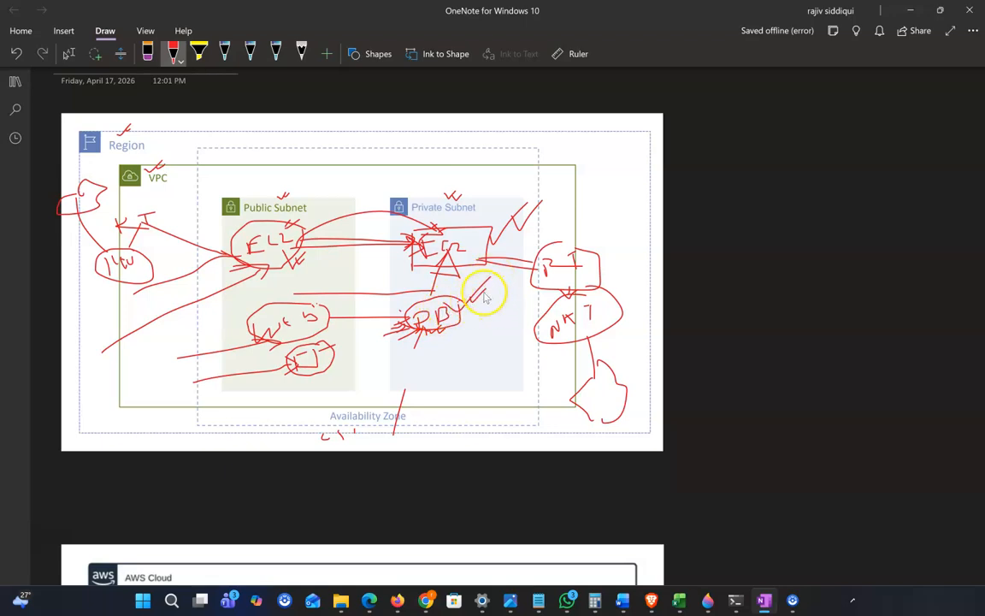
Circle the Private Subnet's EC2 and DB in red ink on the OneNote diagram
left_click_drag(419, 477, 465, 320)
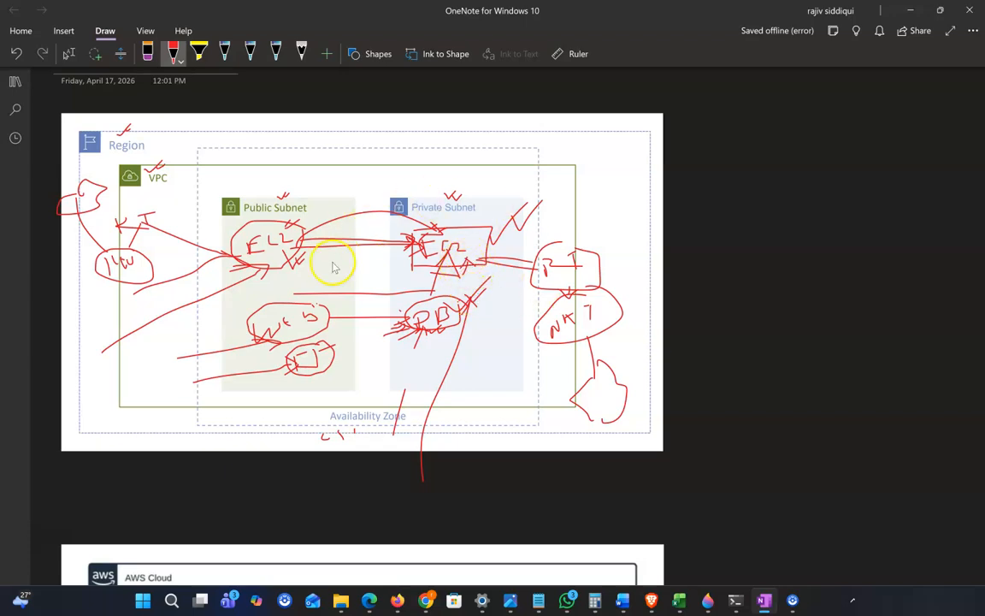
left_click_drag(511, 186, 373, 308)
left_click_drag(458, 366, 529, 231)
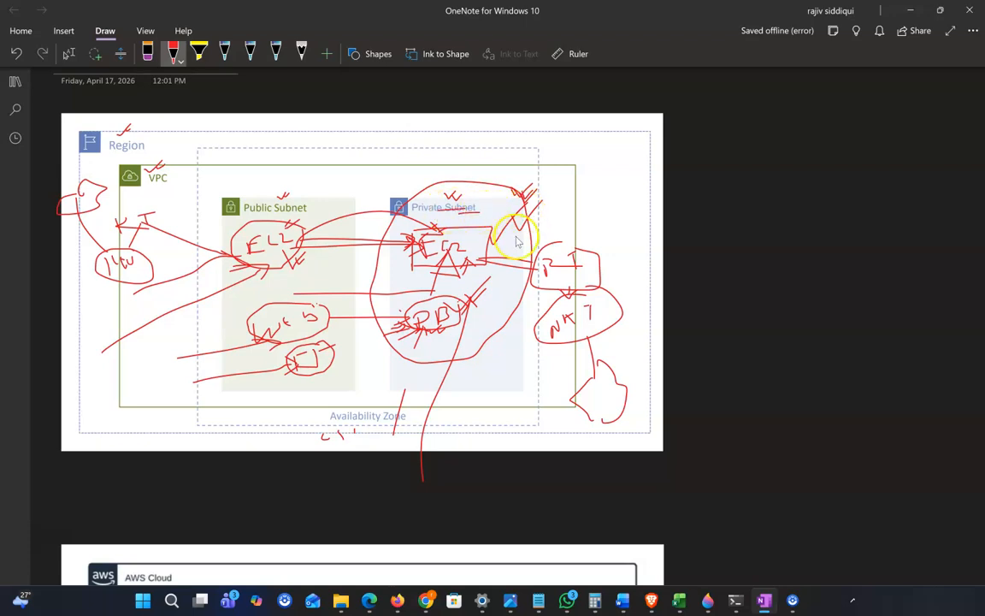
left_click(912, 12)
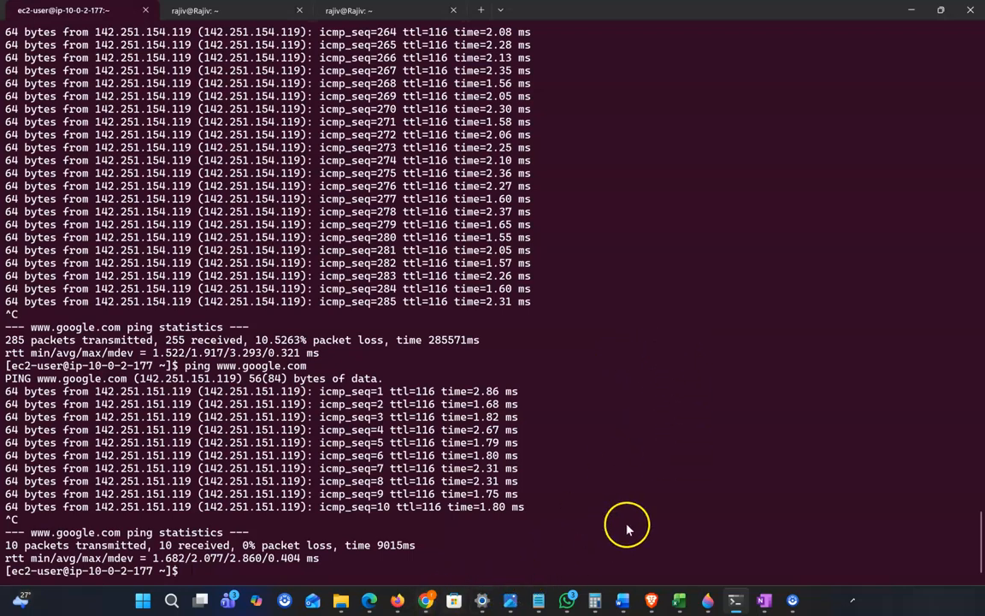
Select both instances a1 and a2 in the EC2 Instances list
mouse_move(567, 585)
left_click(631, 567)
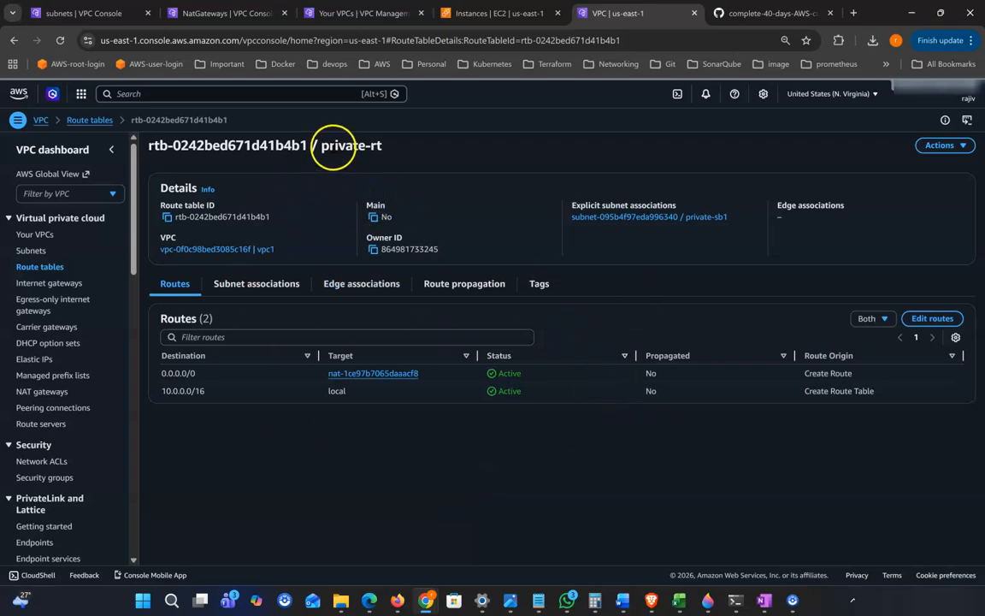
left_click(491, 13)
left_click(160, 229)
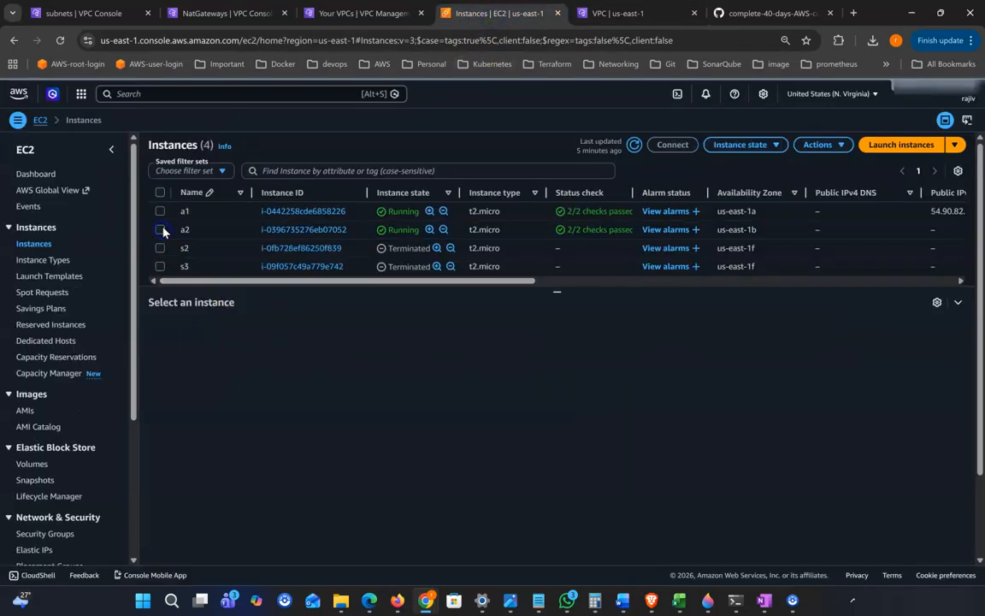
left_click(160, 229)
left_click(160, 212)
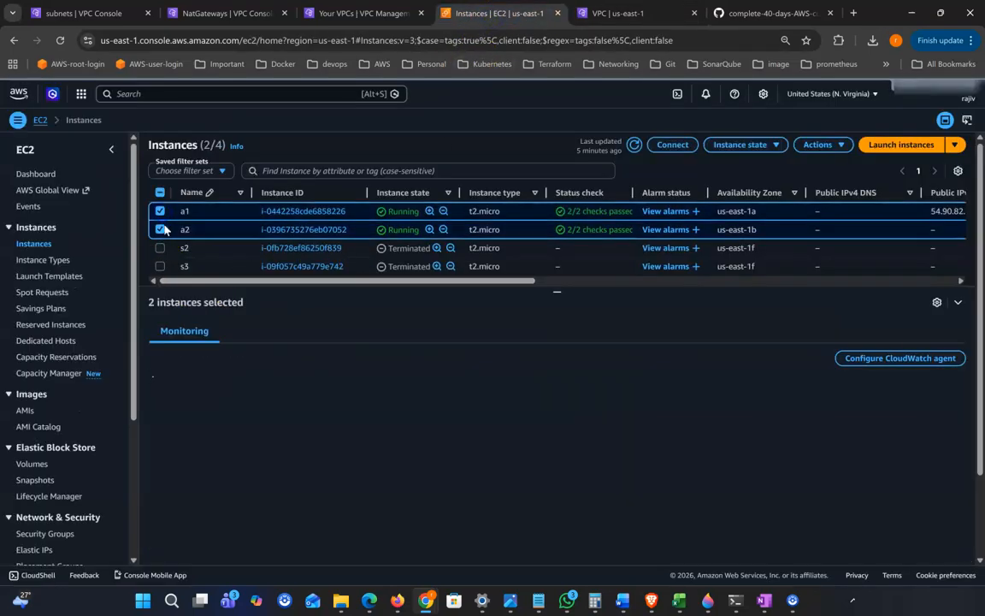
left_click(219, 227)
left_click(160, 212)
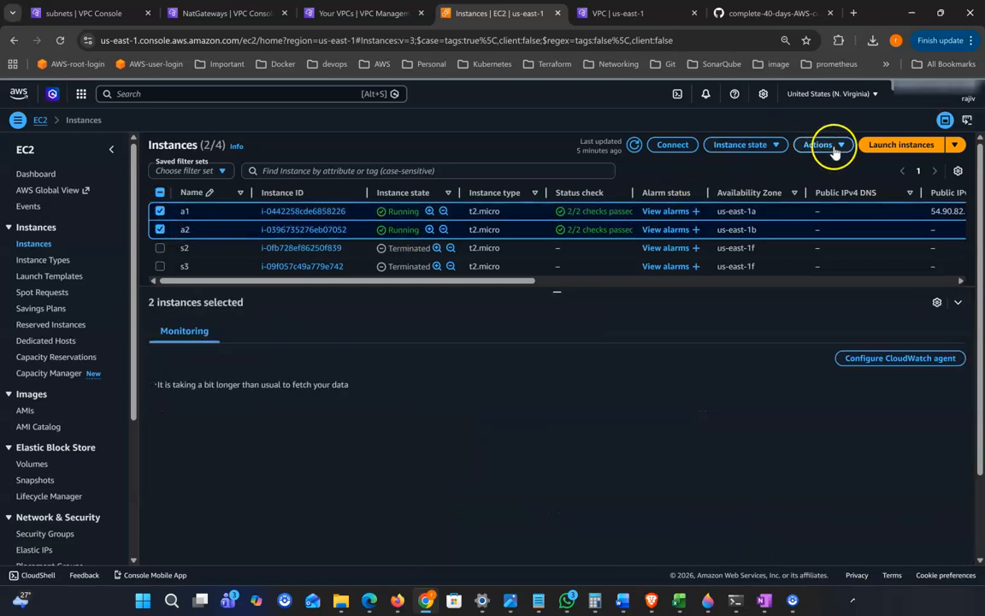
Terminate instances a1 and a2 and confirm the termination
left_click(772, 150)
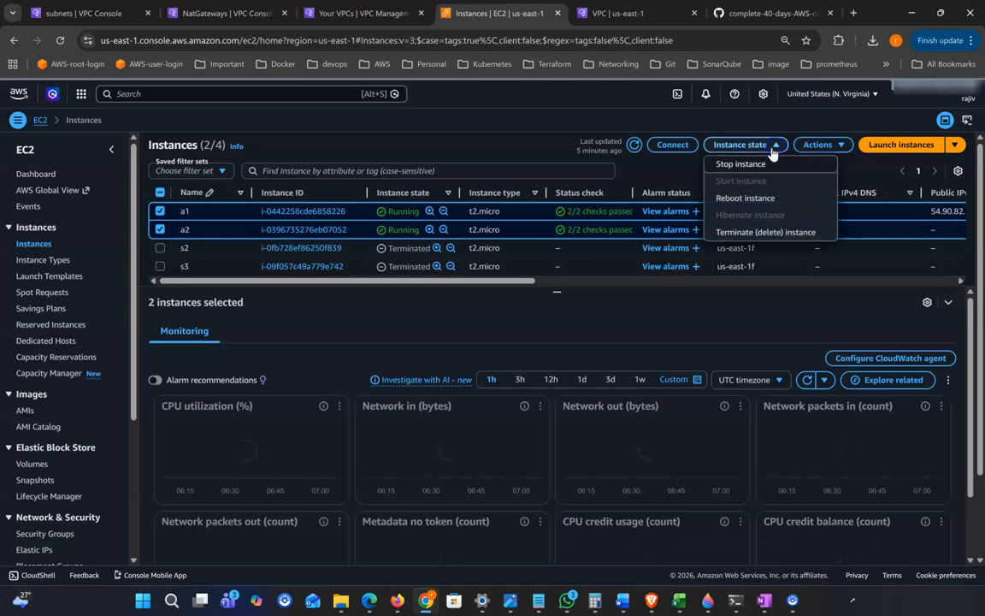
left_click(756, 232)
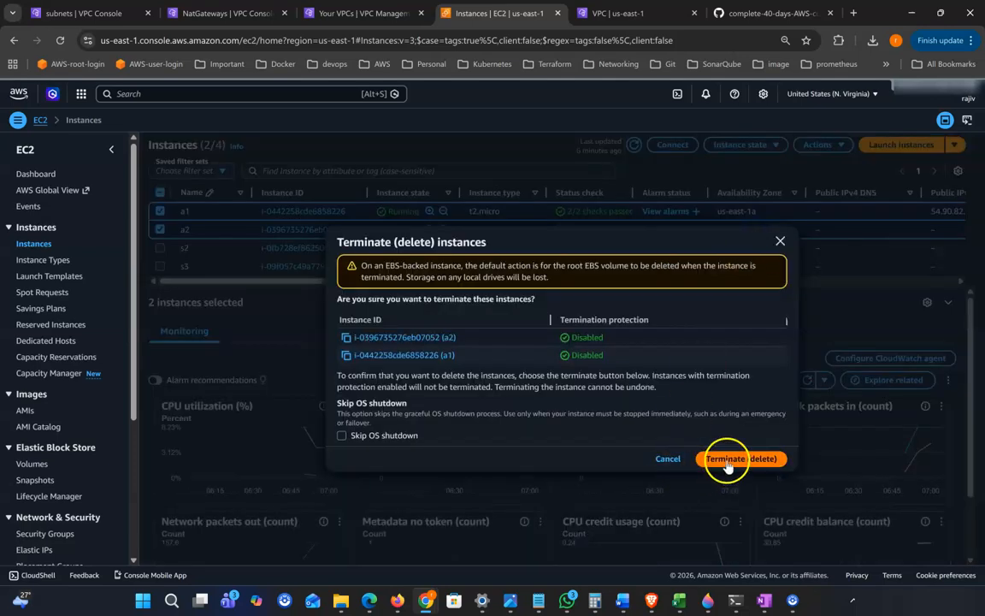
left_click(727, 463)
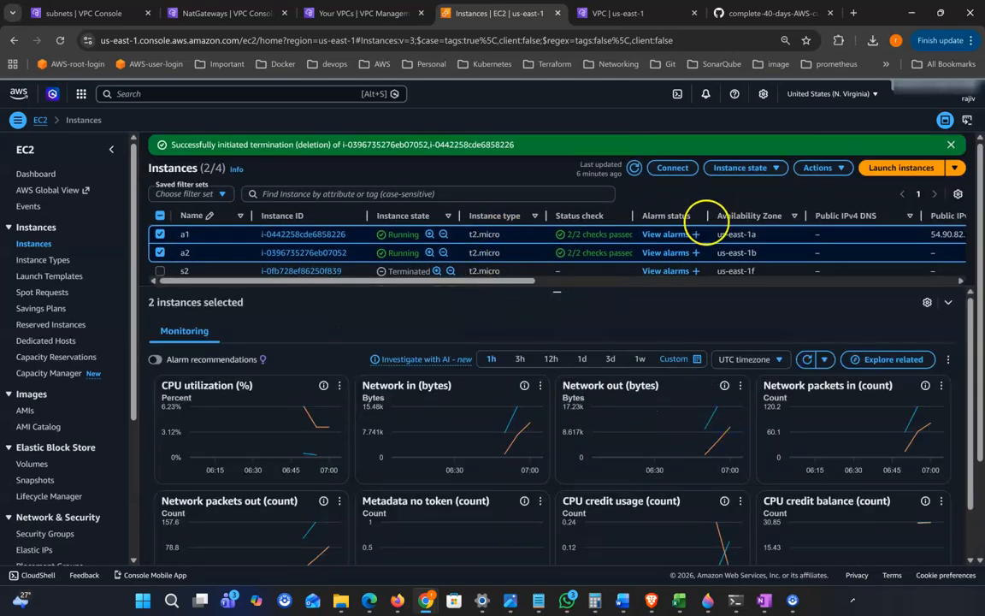
left_click(950, 143)
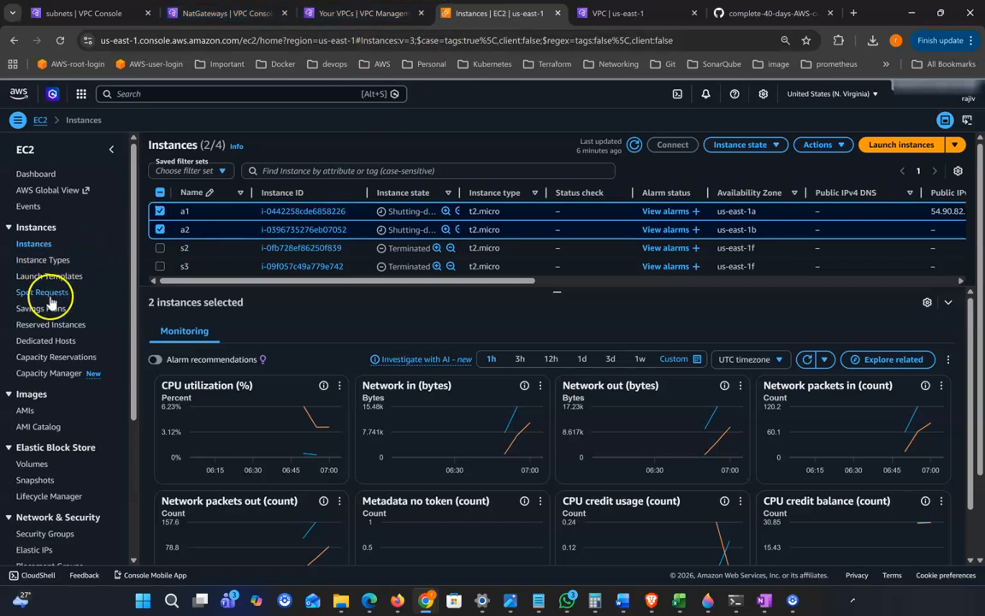
Remove private-rt's 0.0.0.0/0 NAT gateway route, keeping only the 10.0.0.0/16 local route
left_click(82, 13)
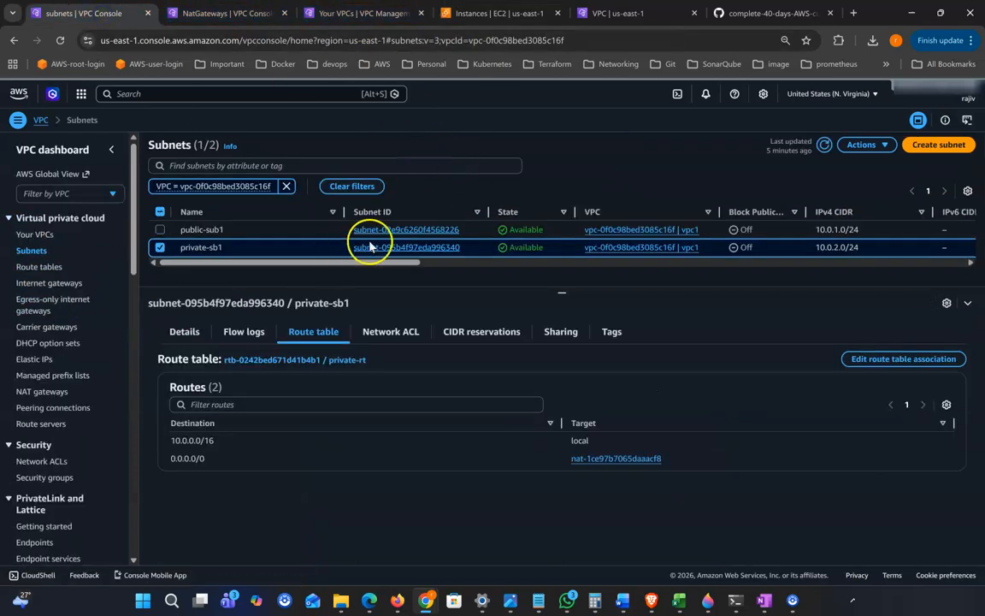
left_click(41, 268)
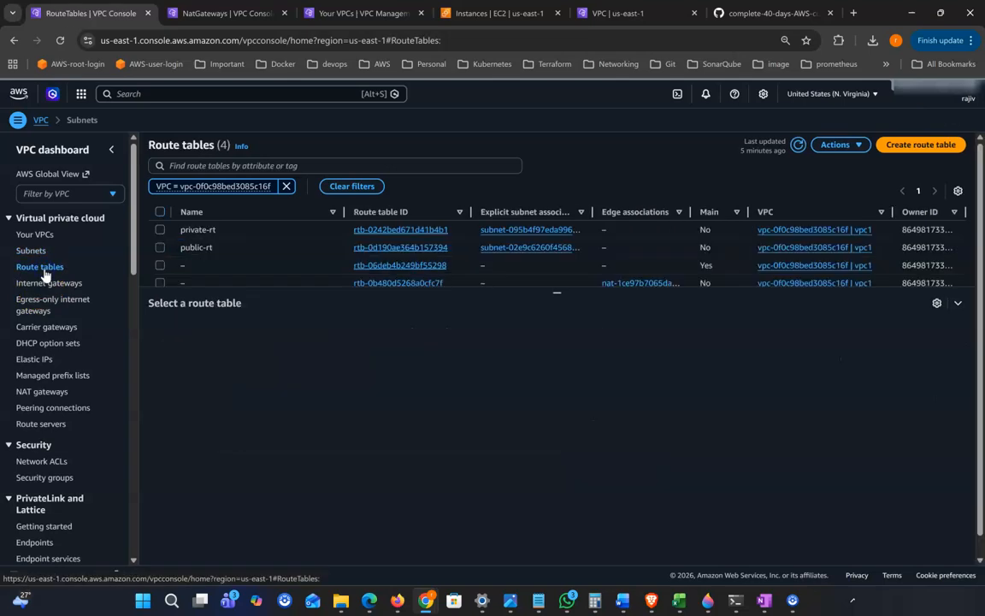
left_click(160, 231)
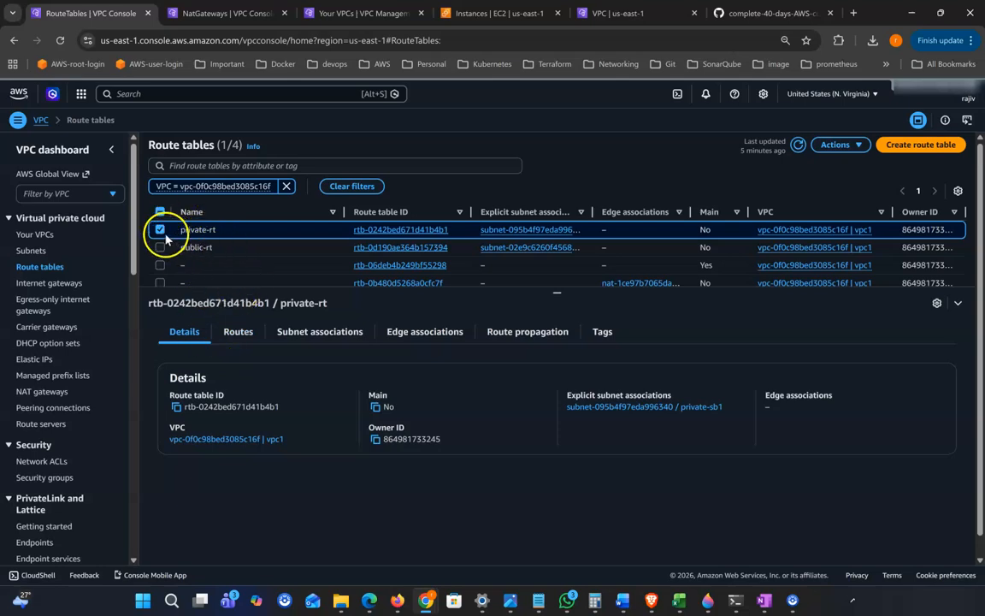
left_click(242, 336)
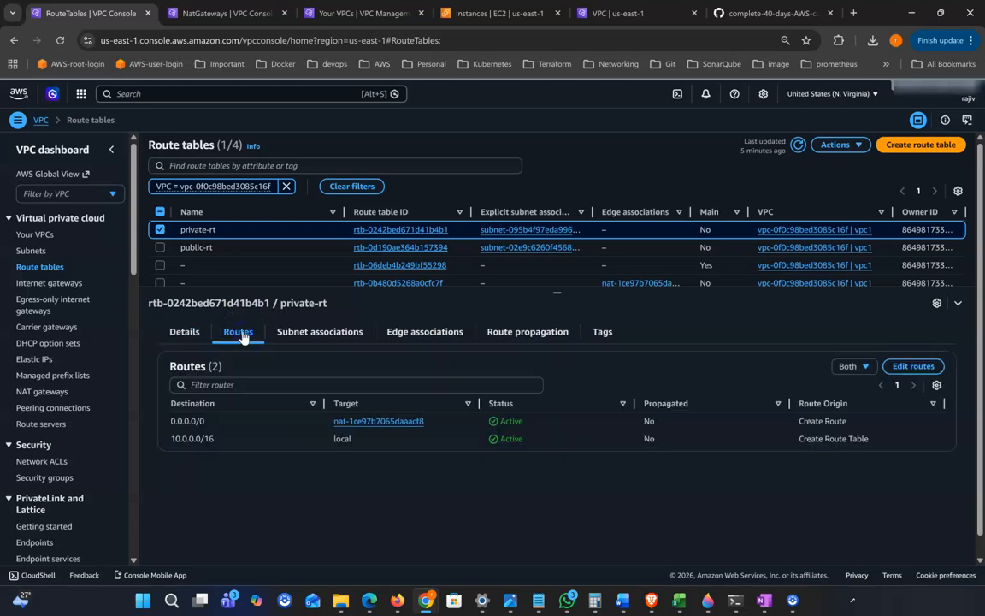
left_click(922, 369)
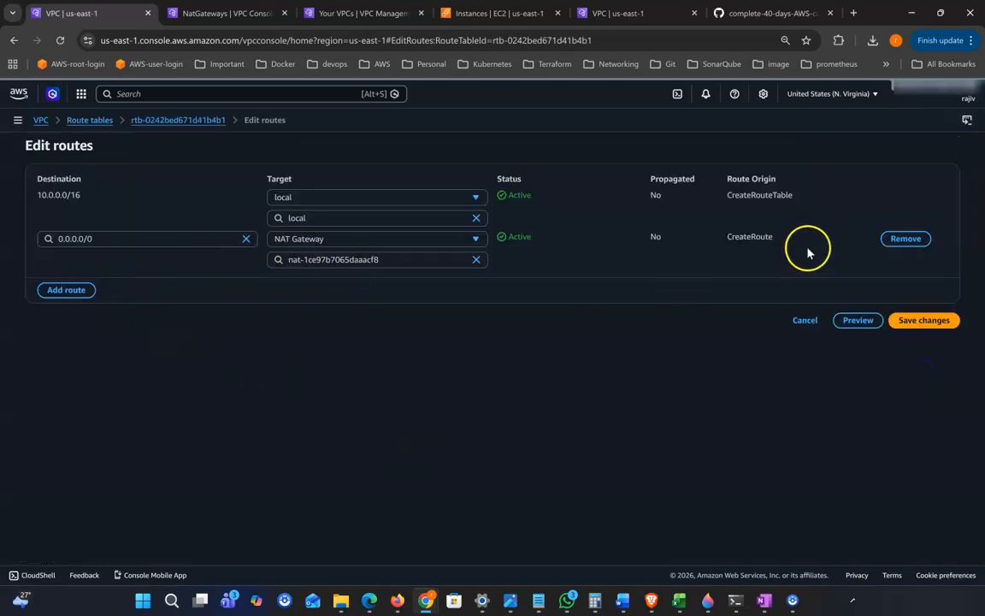
left_click(908, 245)
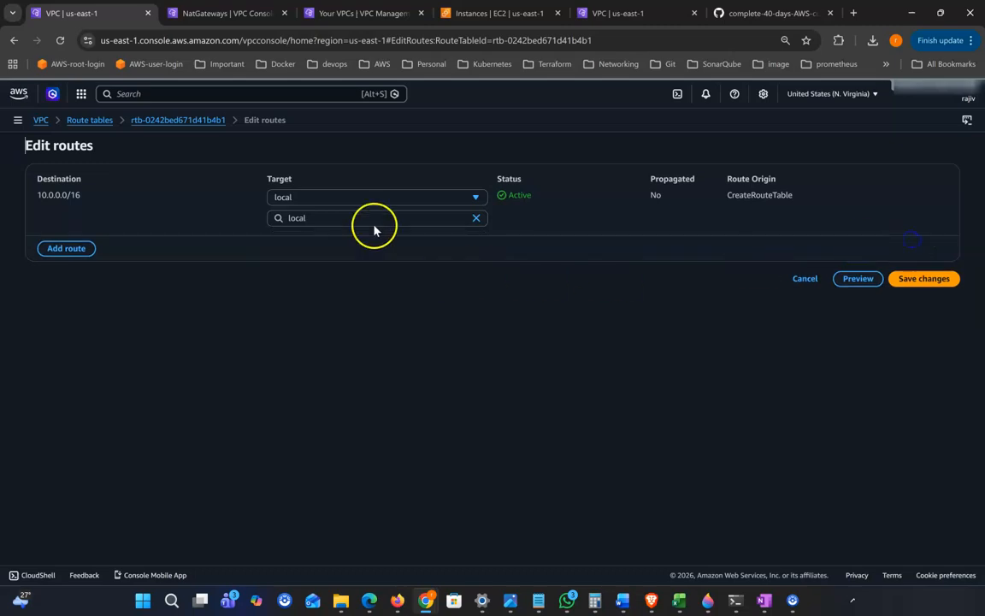
left_click(928, 279)
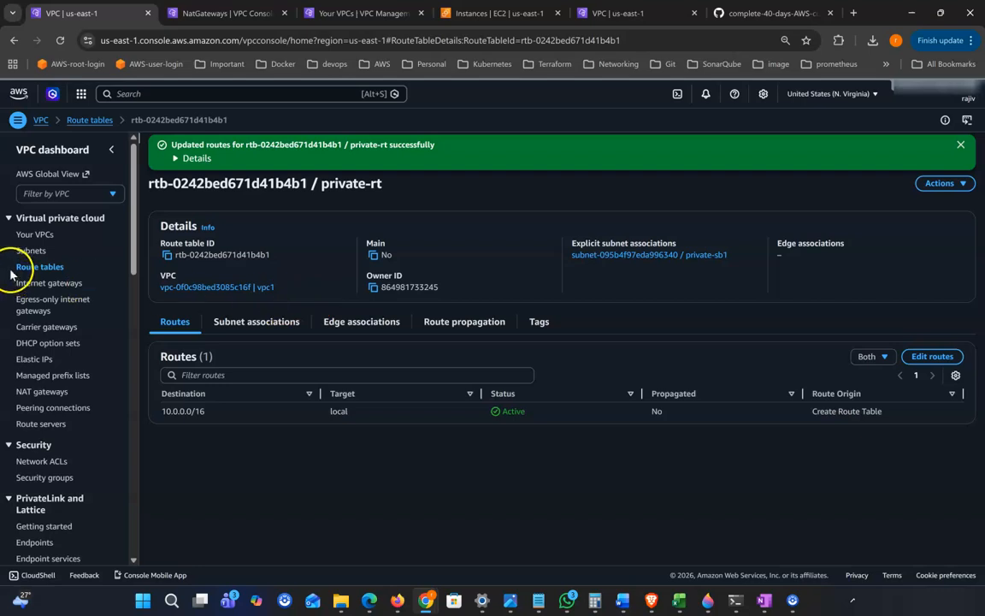
left_click(89, 121)
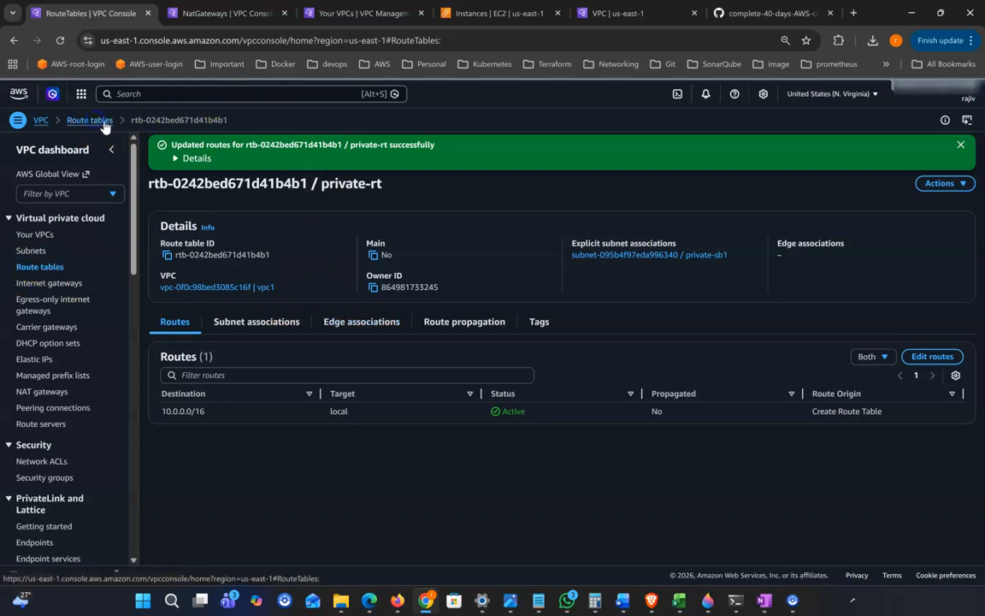
Delete public-rt's 0.0.0.0/0 igw route, then enlarge the list to show all four route tables
left_click(160, 235)
left_click(161, 246)
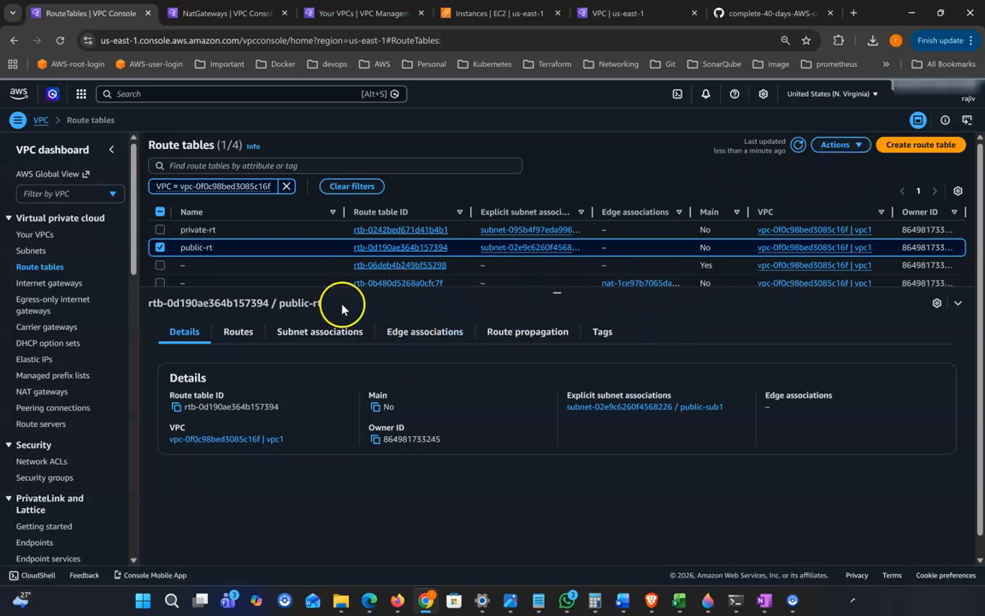
left_click(238, 331)
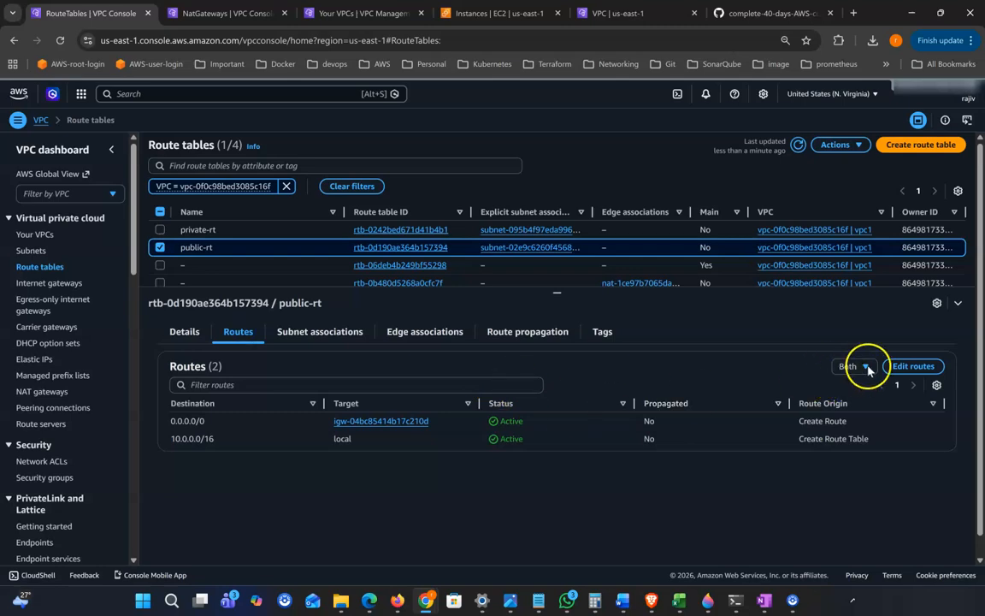
left_click(911, 366)
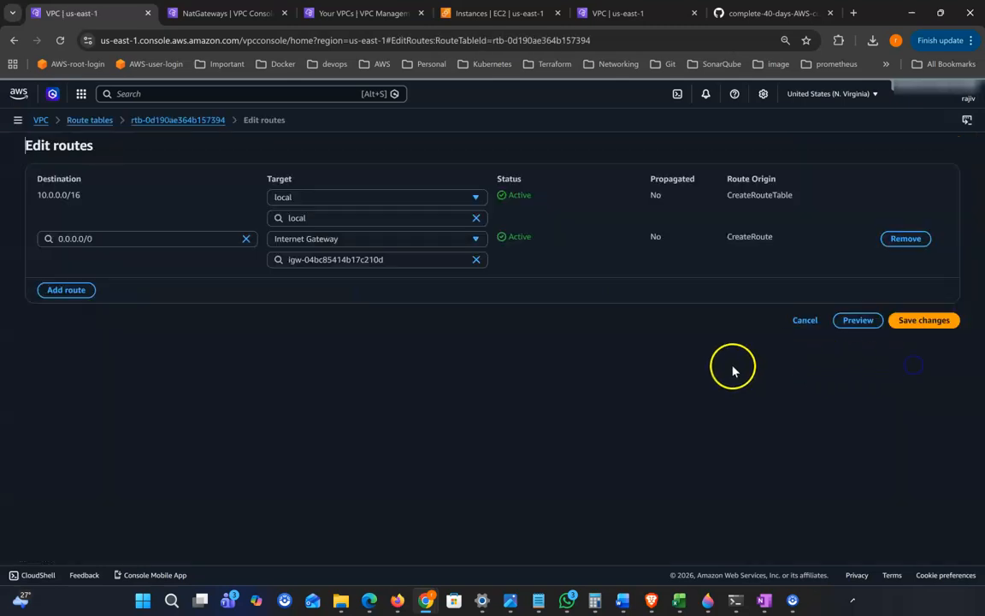
left_click(903, 238)
left_click(940, 279)
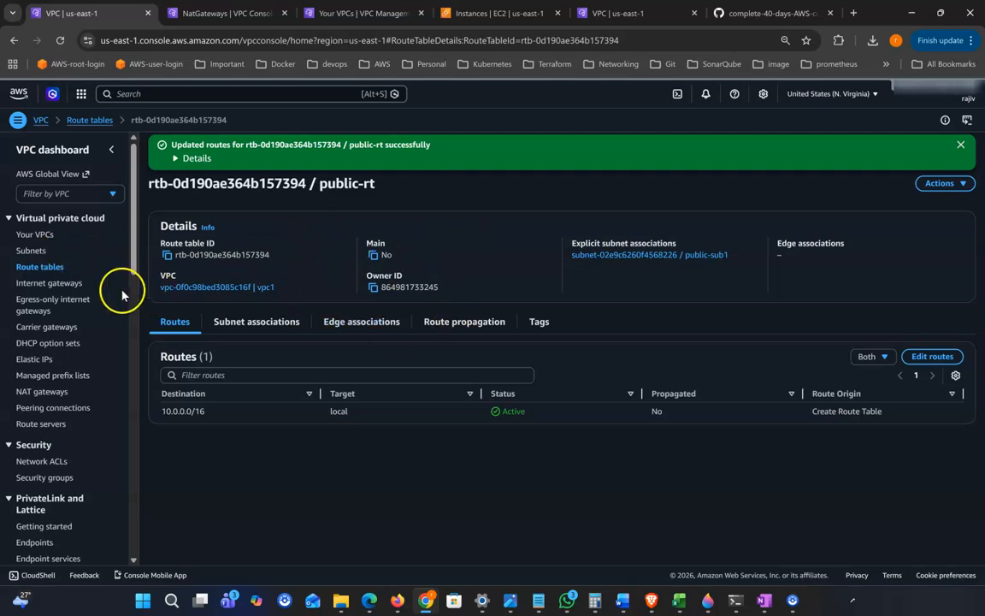
left_click(49, 268)
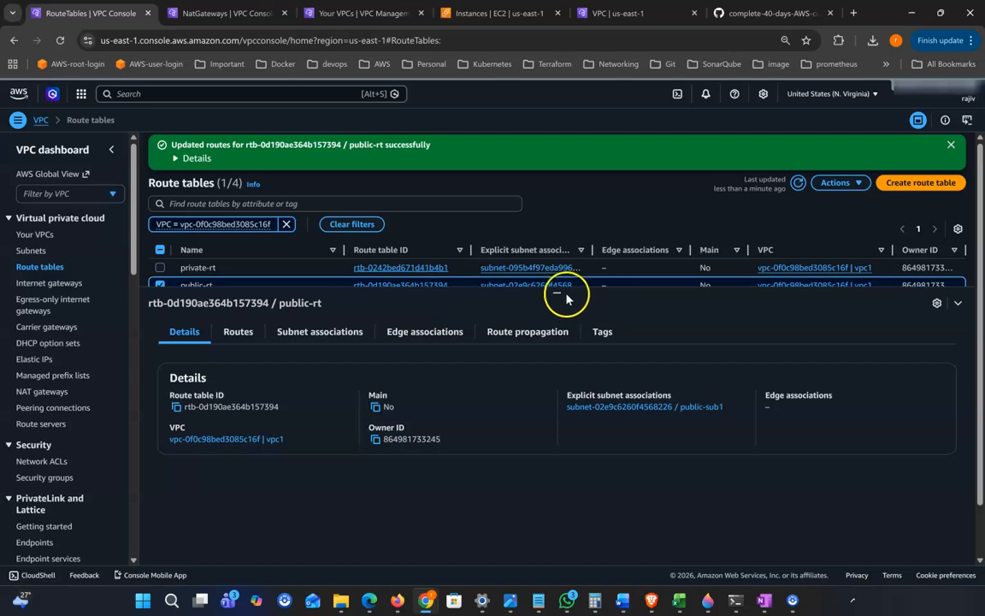
left_click_drag(556, 292, 554, 353)
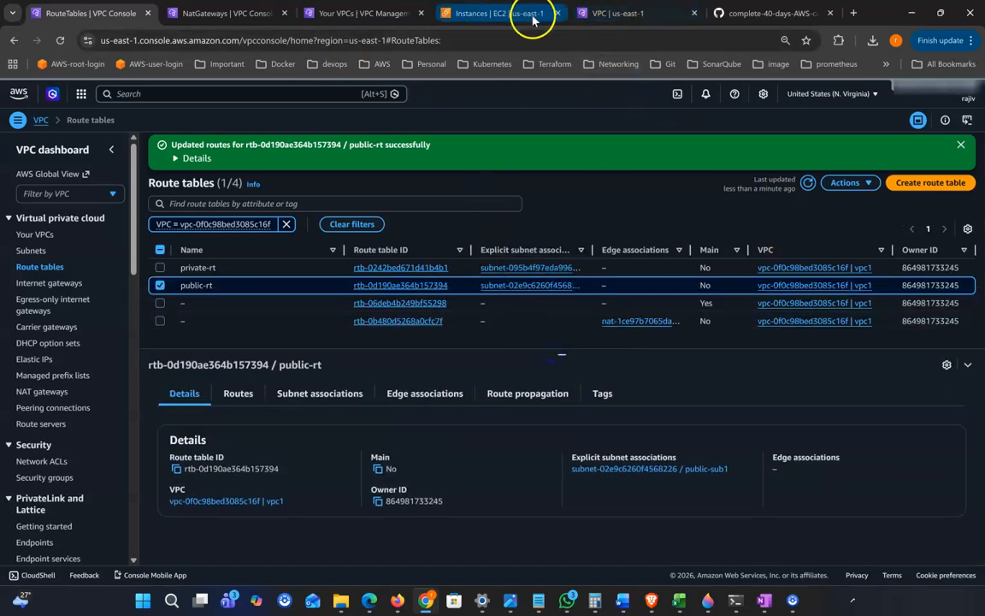
Try to detach igw1-vpc1 from vpc1 by confirming with 'detach'; it fails and stays attached
left_click(66, 285)
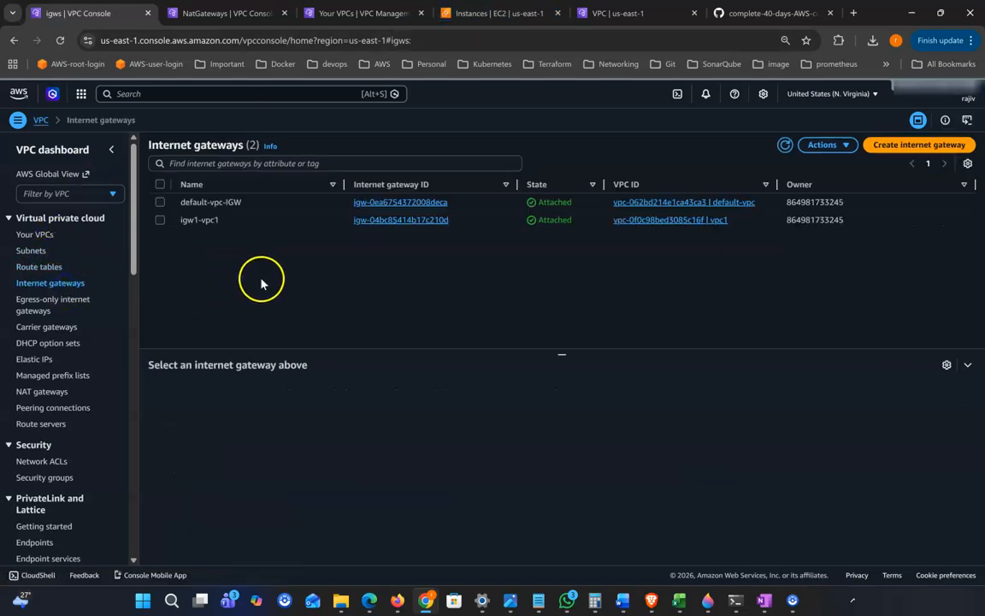
left_click(160, 219)
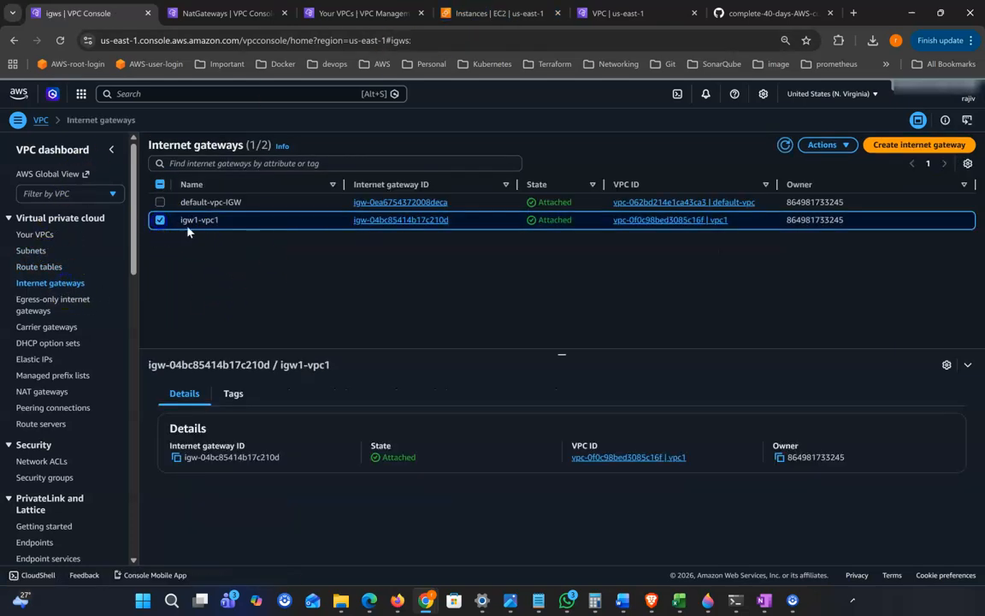
left_click(826, 145)
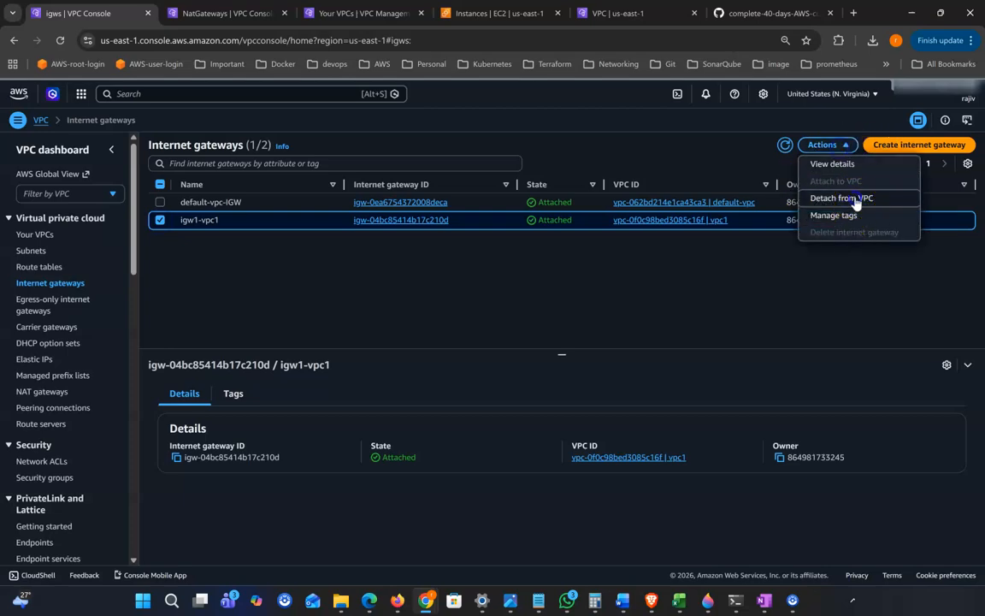
left_click(855, 197)
left_click(363, 407)
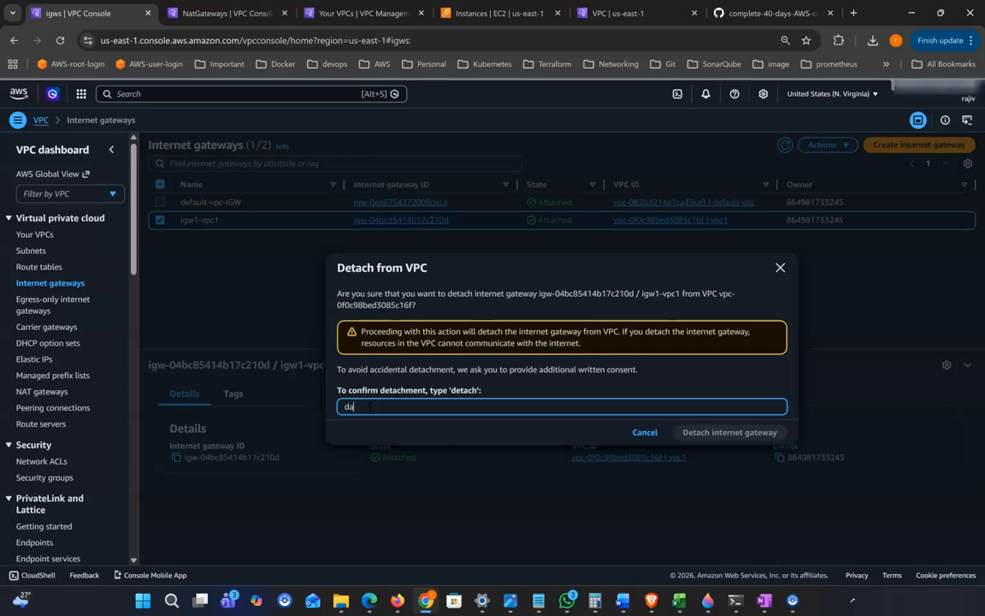
type("detach")
left_click(701, 432)
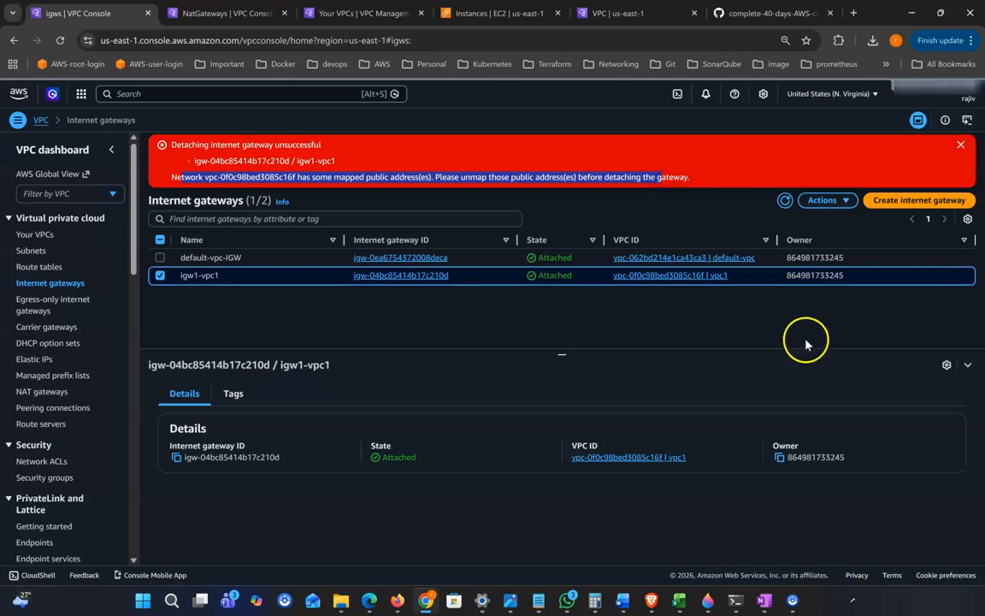
left_click(963, 145)
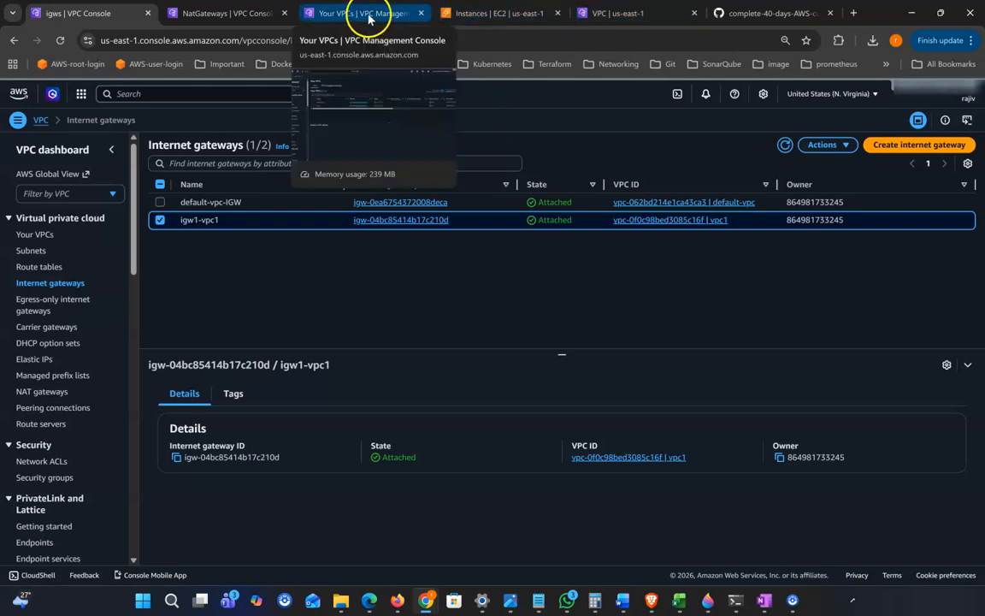
Delete subnets public-sub1 and private-sub1 together from vpc1, then return to Internet gateways
left_click(31, 250)
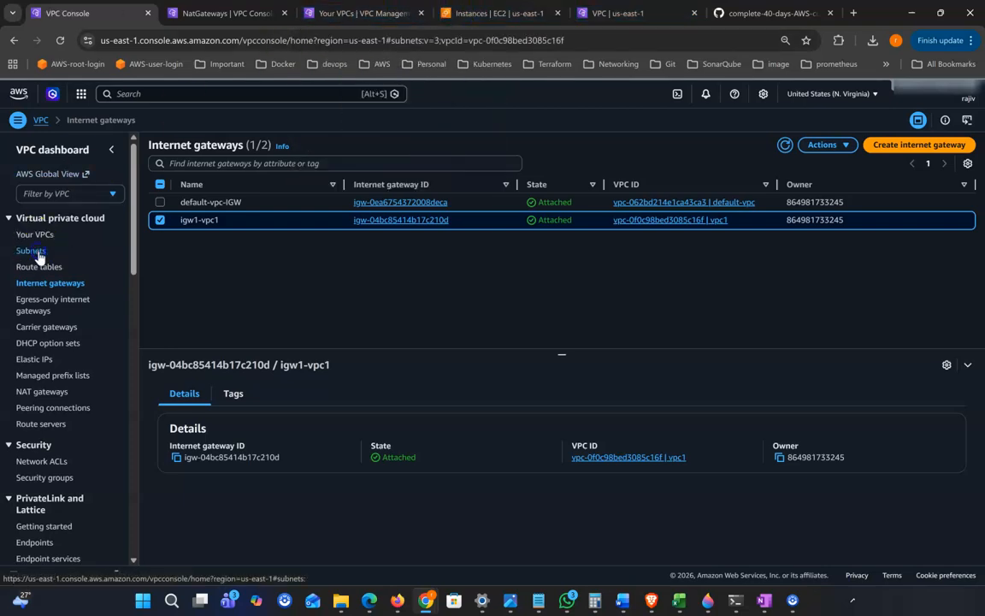
left_click(160, 211)
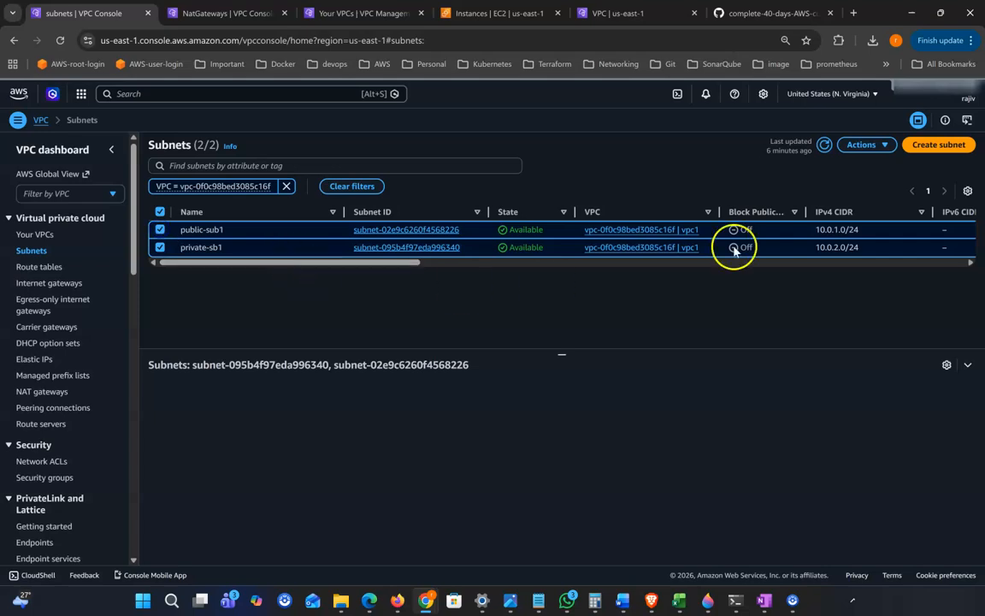
left_click(864, 145)
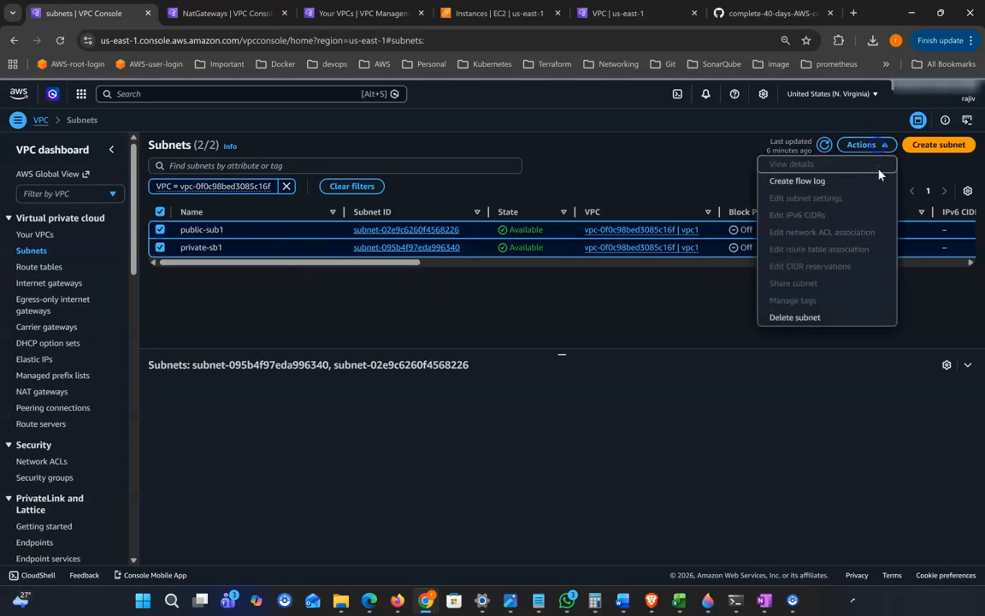
left_click(804, 317)
left_click(428, 360)
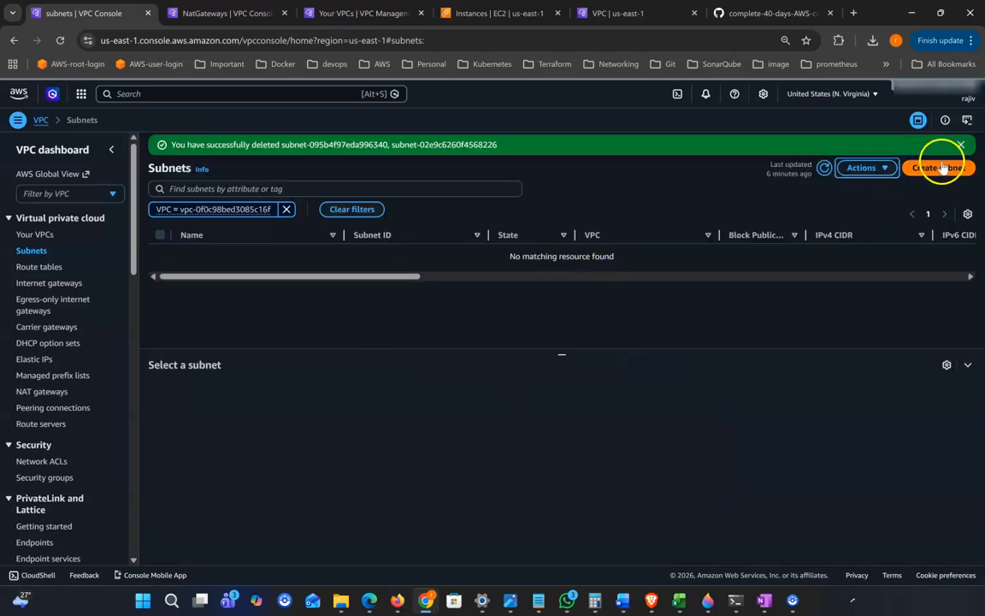
left_click(961, 146)
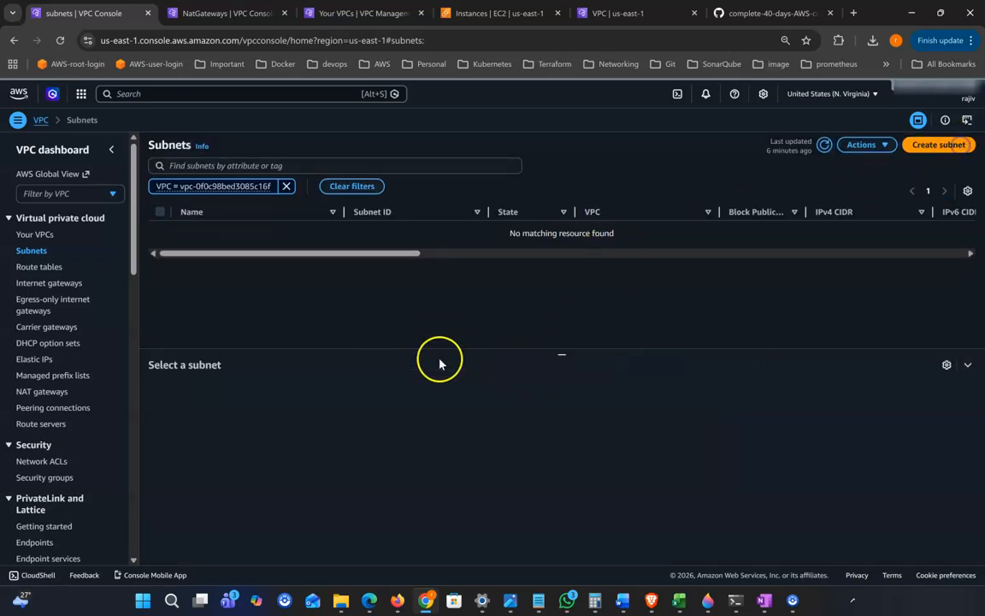
left_click(67, 283)
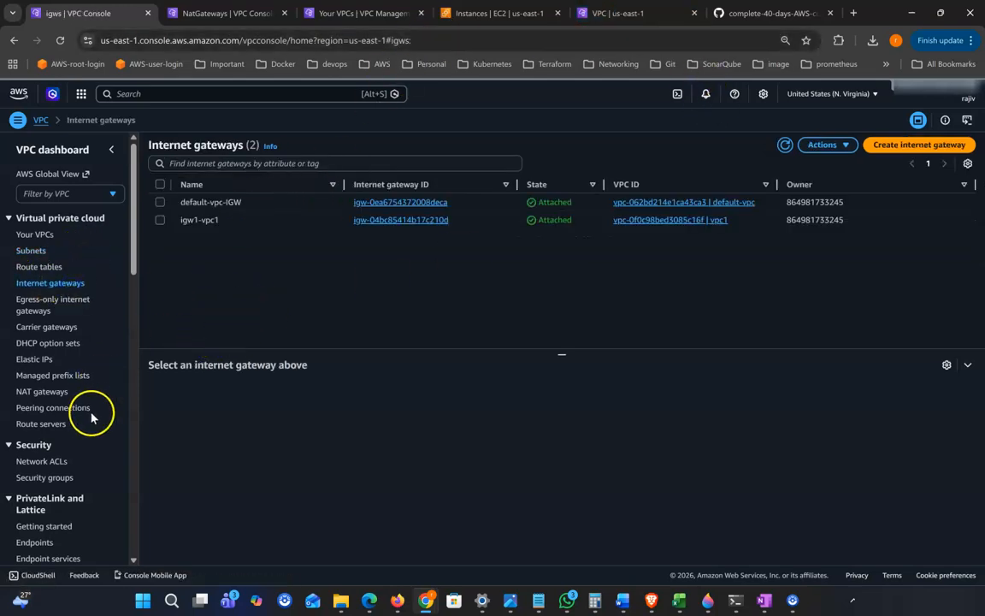
Delete NAT gateway NAT-2 by confirming with 'delete', leaving it in Deleting state
left_click(40, 391)
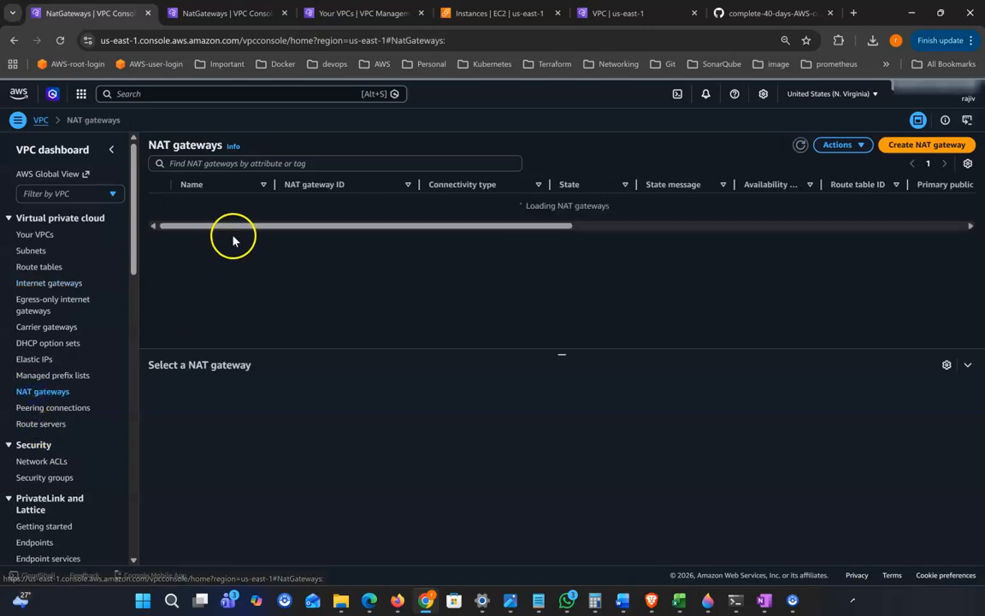
left_click(159, 203)
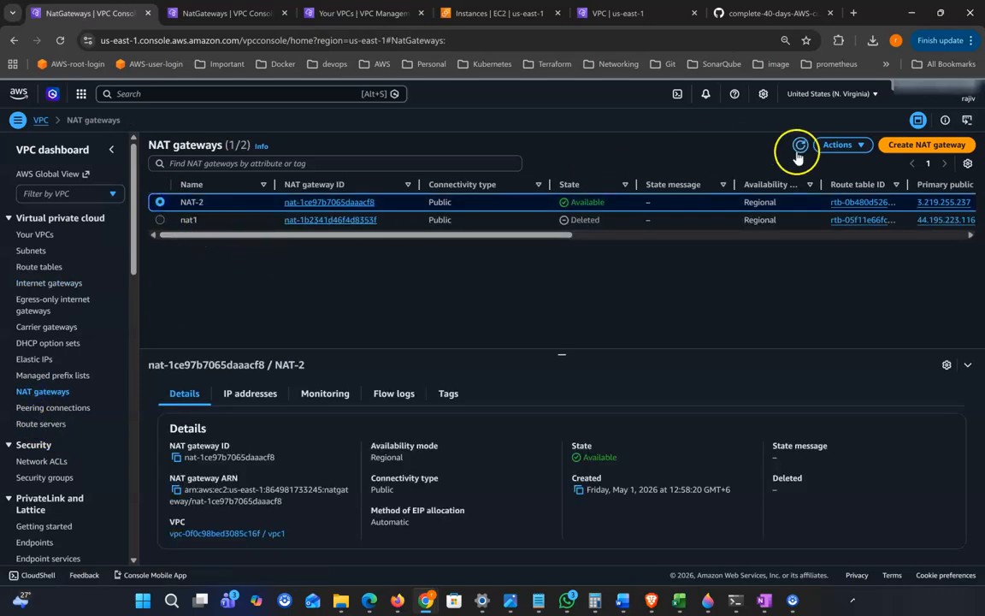
left_click(837, 145)
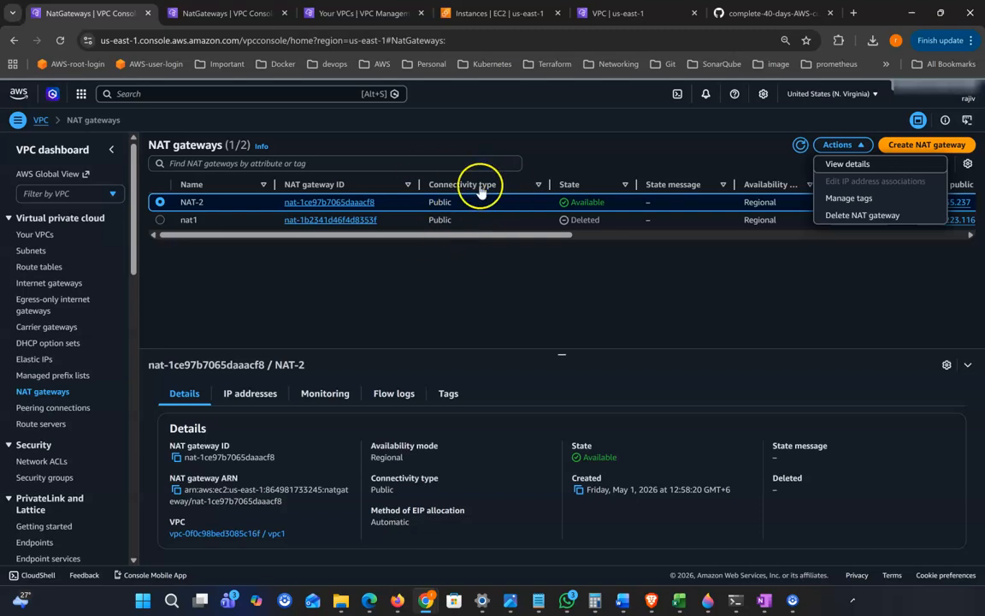
left_click(864, 215)
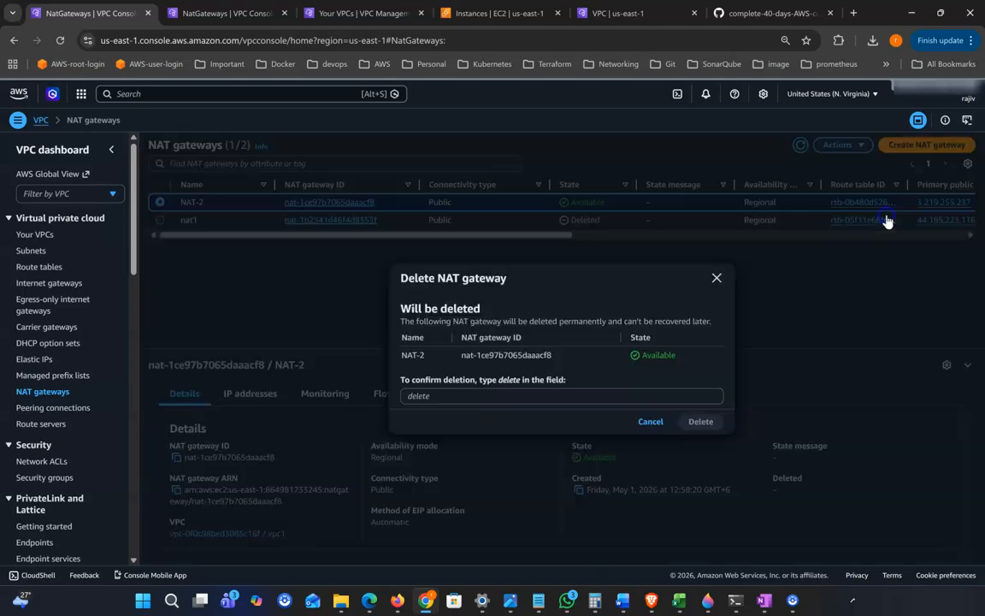
left_click(424, 397)
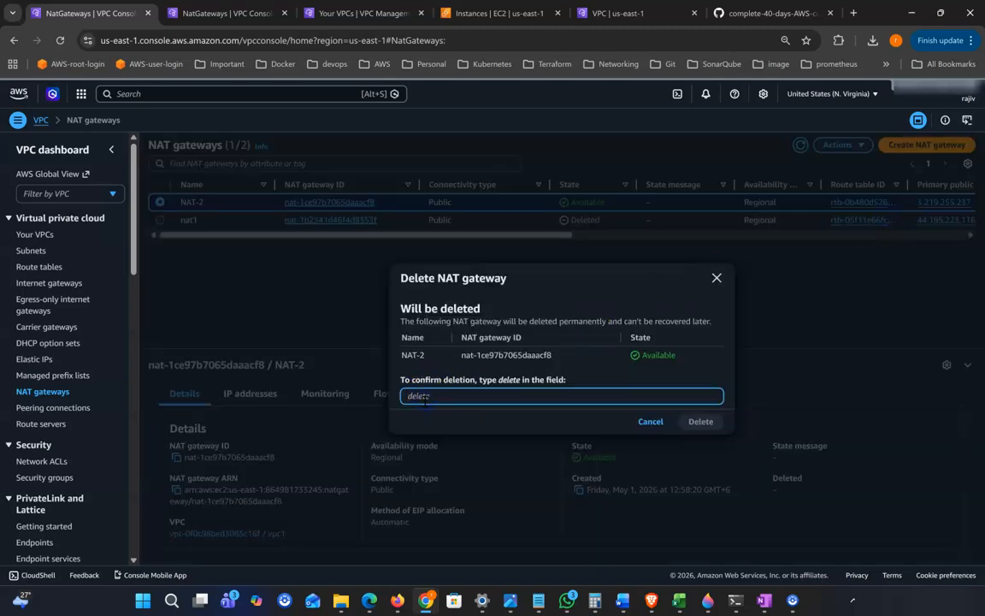
type("delete")
left_click(701, 422)
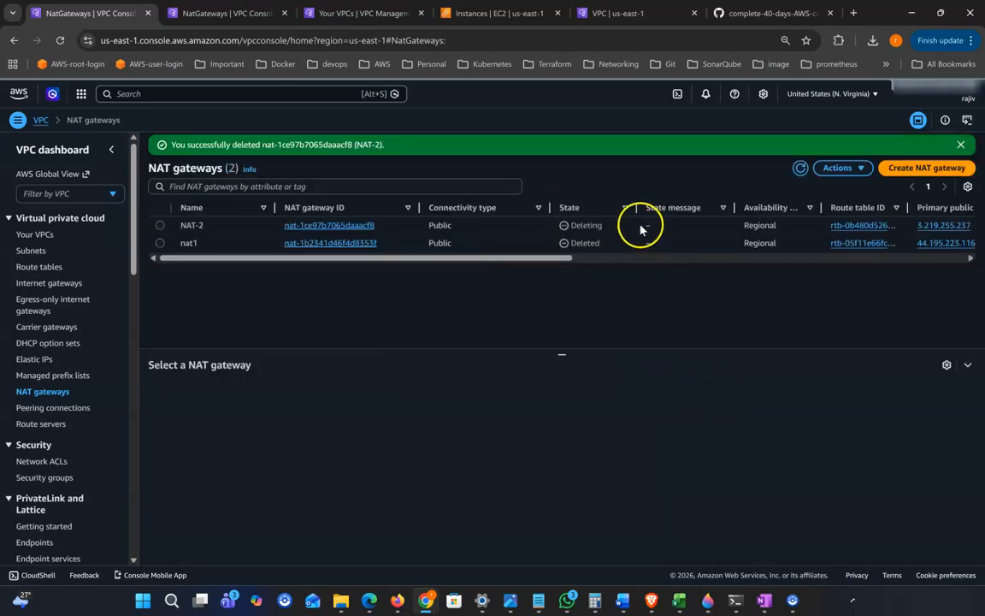
left_click(614, 230)
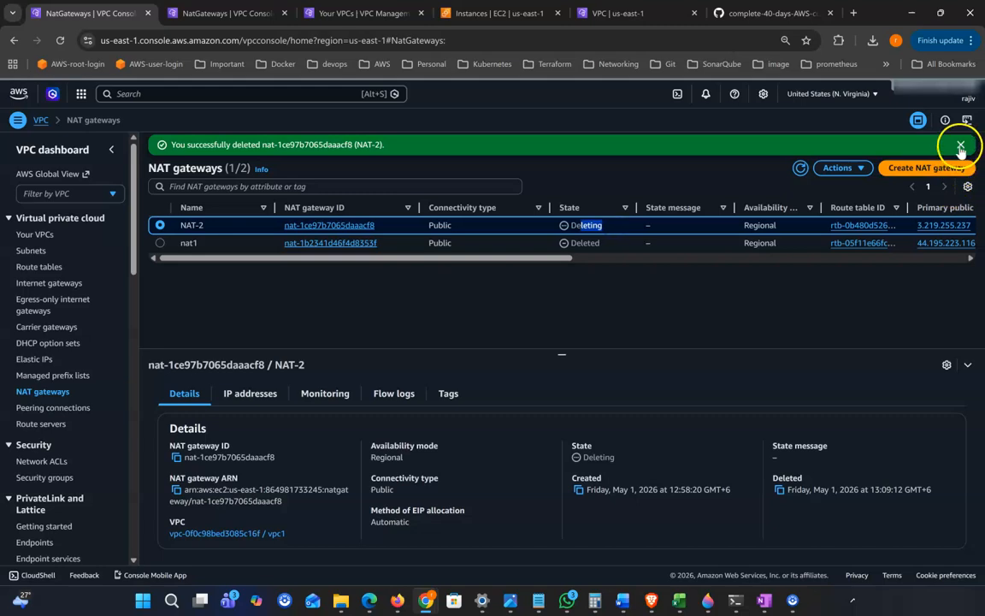
left_click(961, 144)
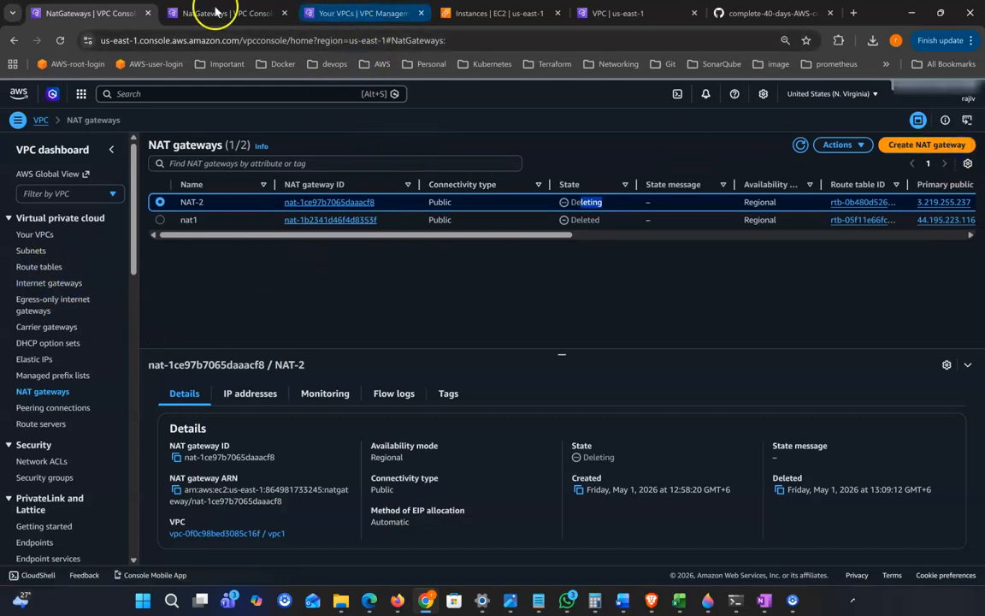
Delete route tables public-rt and private-rt after rechecking associations, confirming with 'delete'
left_click(39, 267)
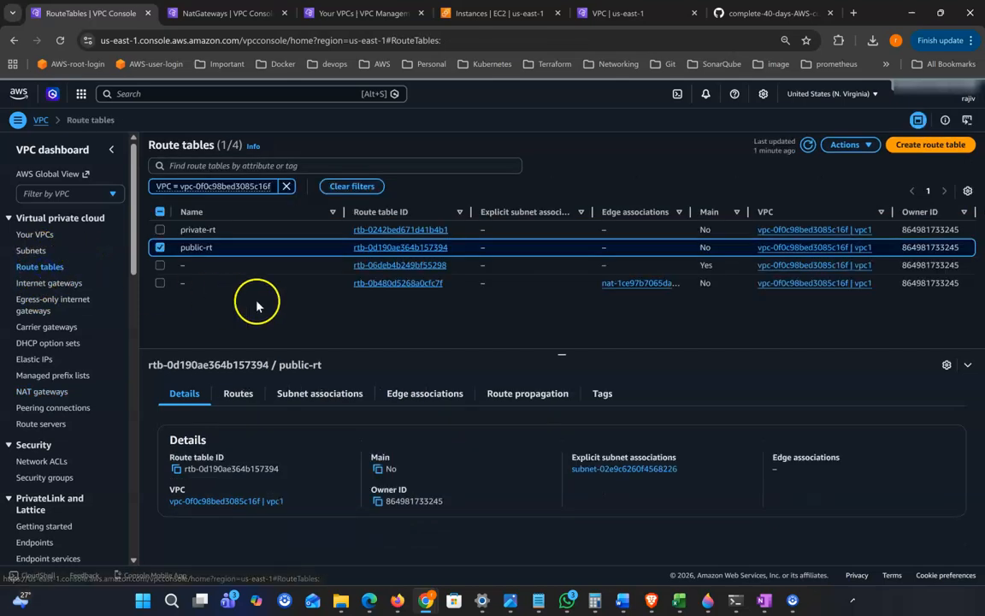
left_click(160, 230)
left_click(859, 146)
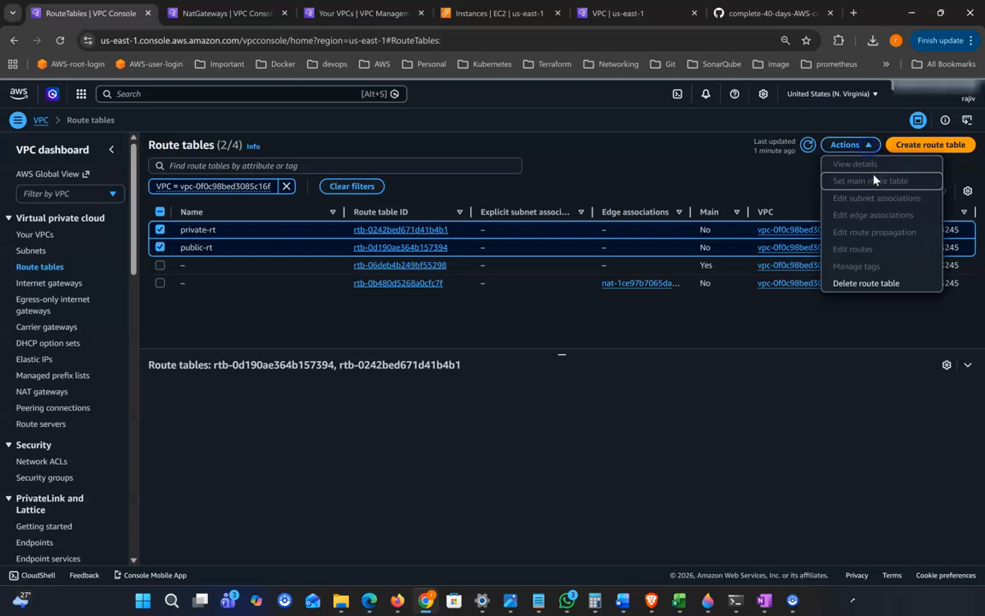
left_click(867, 285)
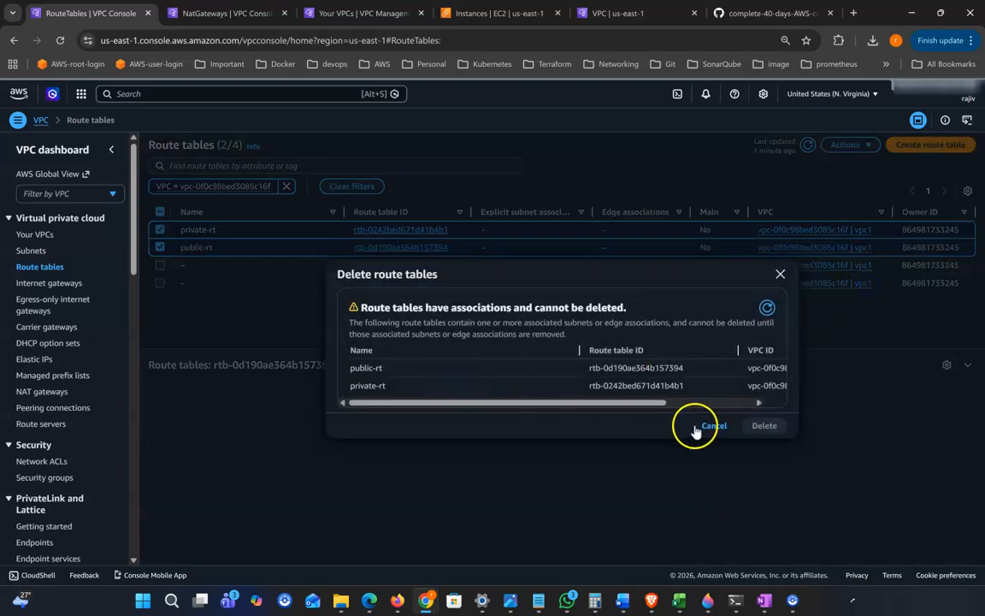
left_click_drag(432, 312, 650, 325)
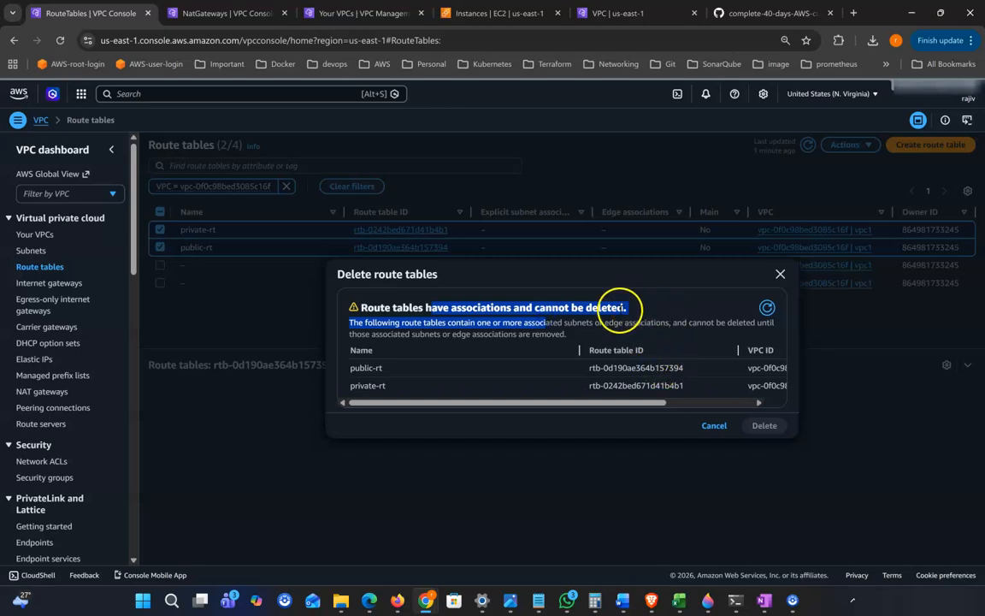
left_click(767, 309)
left_click(409, 397)
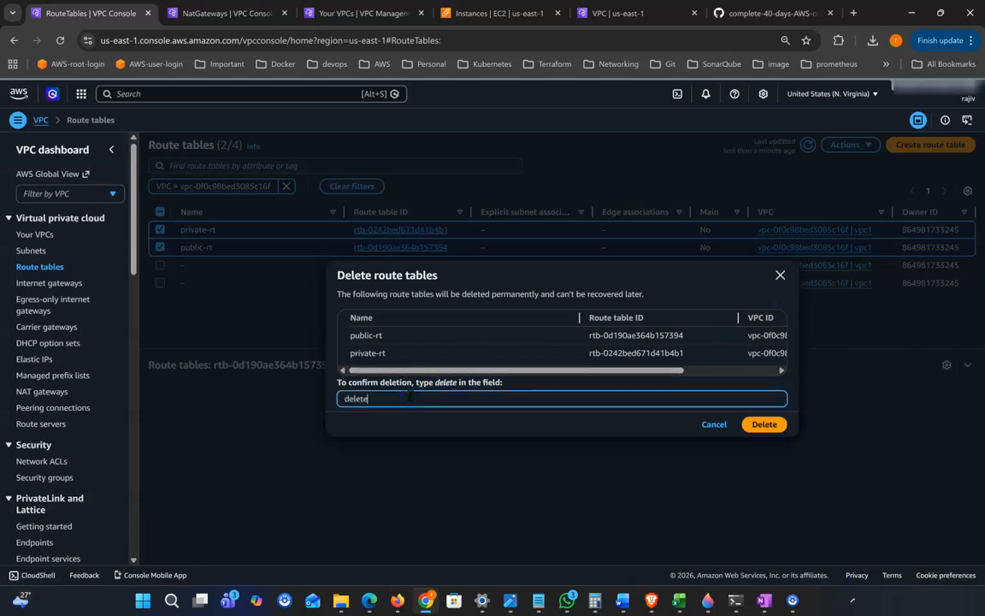
type("delete")
left_click(763, 424)
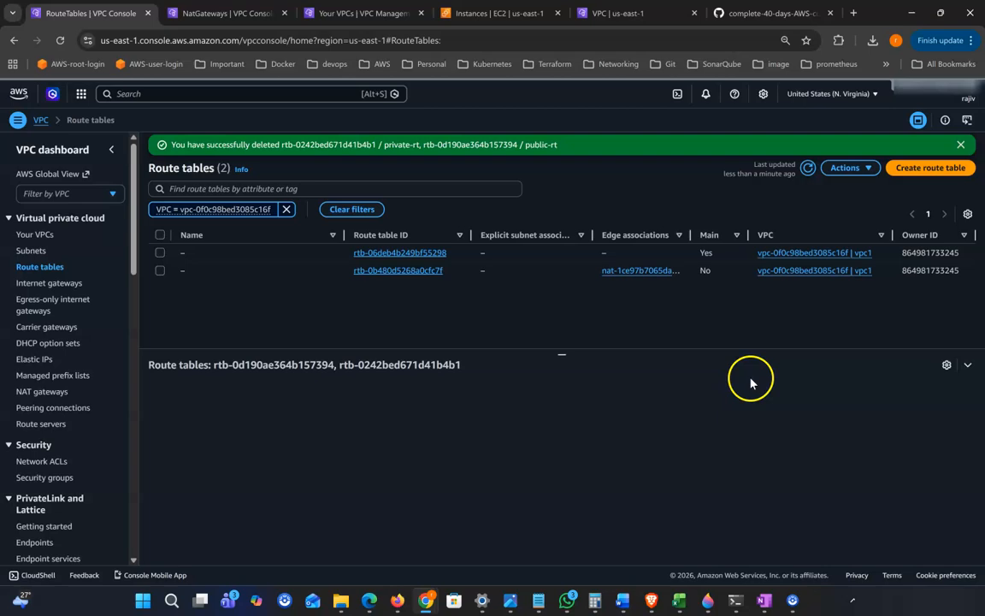
left_click(960, 144)
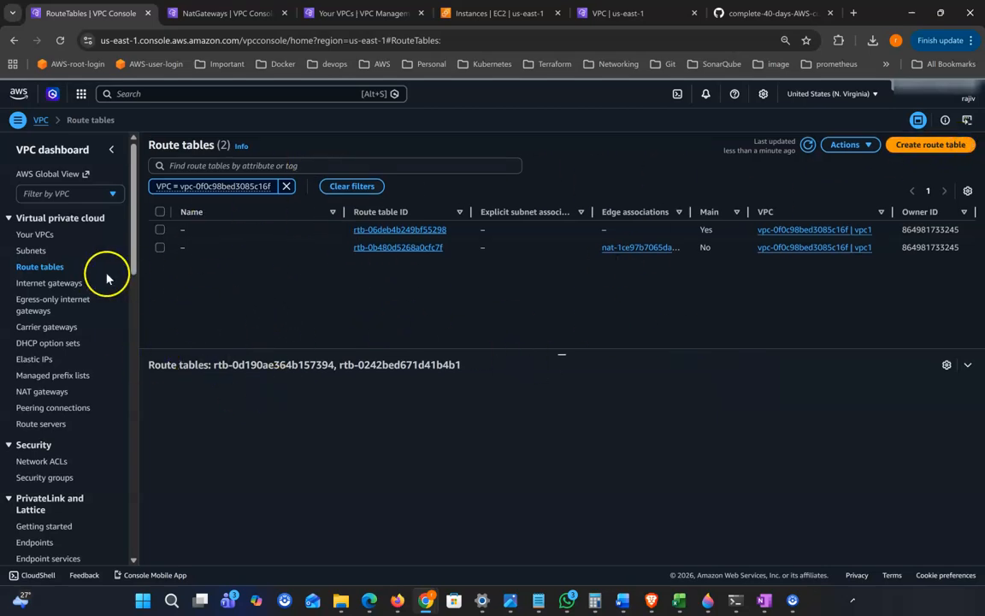
left_click(51, 286)
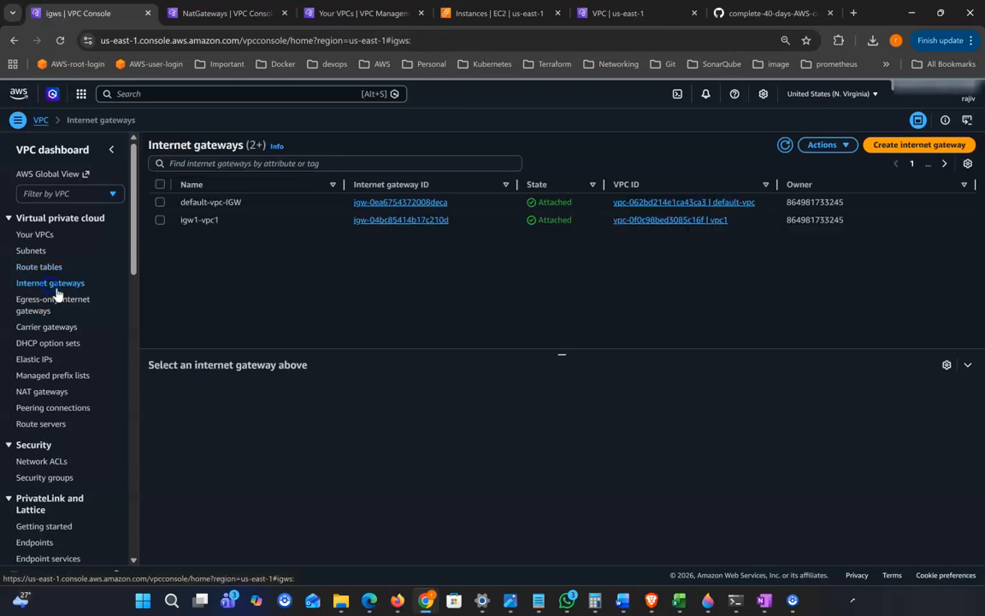
Retry detaching igw1-vpc1 from vpc1 with 'detach'; the attempt fails again
left_click(787, 145)
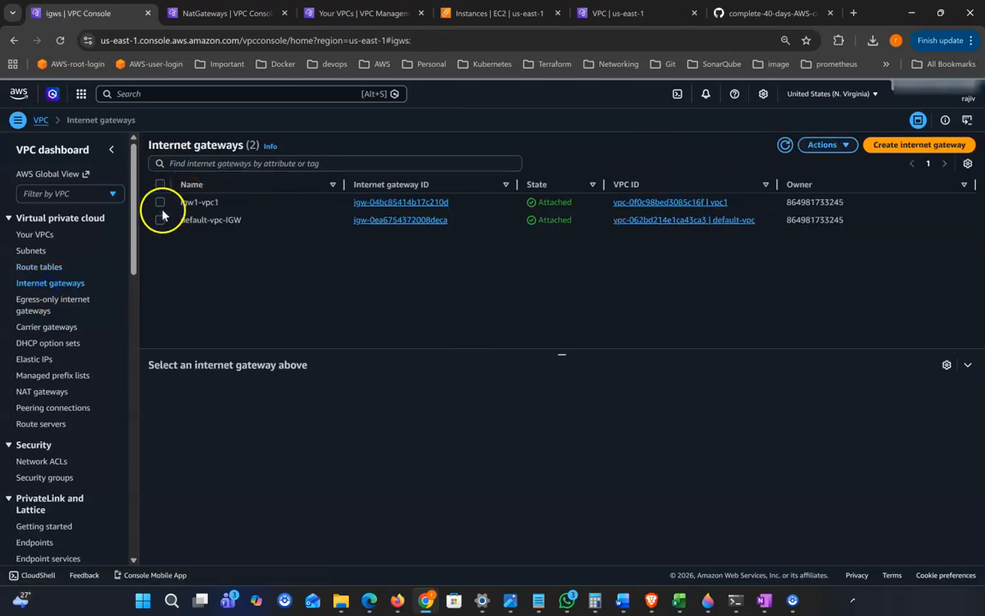
left_click(161, 205)
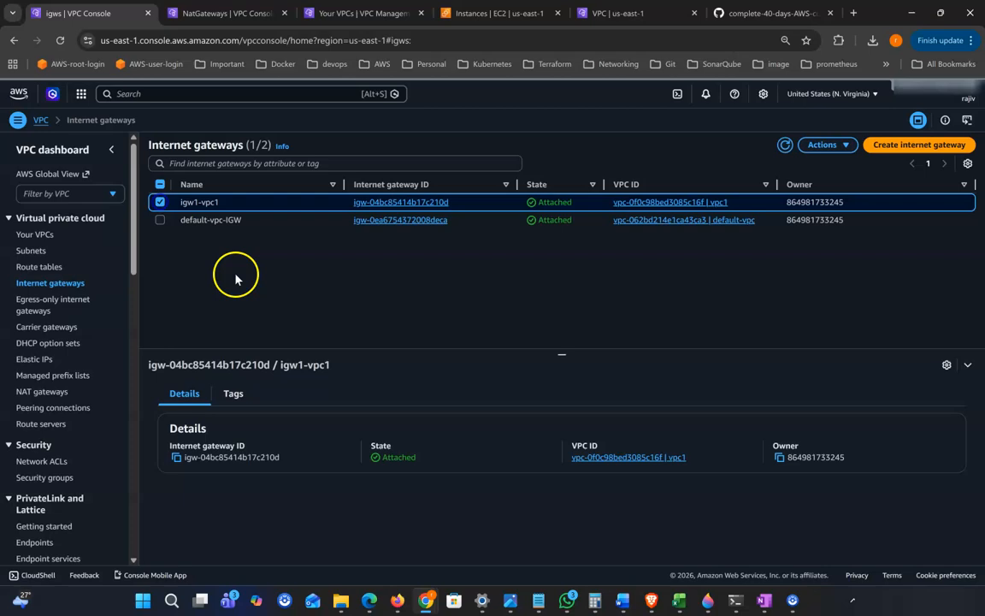
left_click(824, 146)
left_click(862, 198)
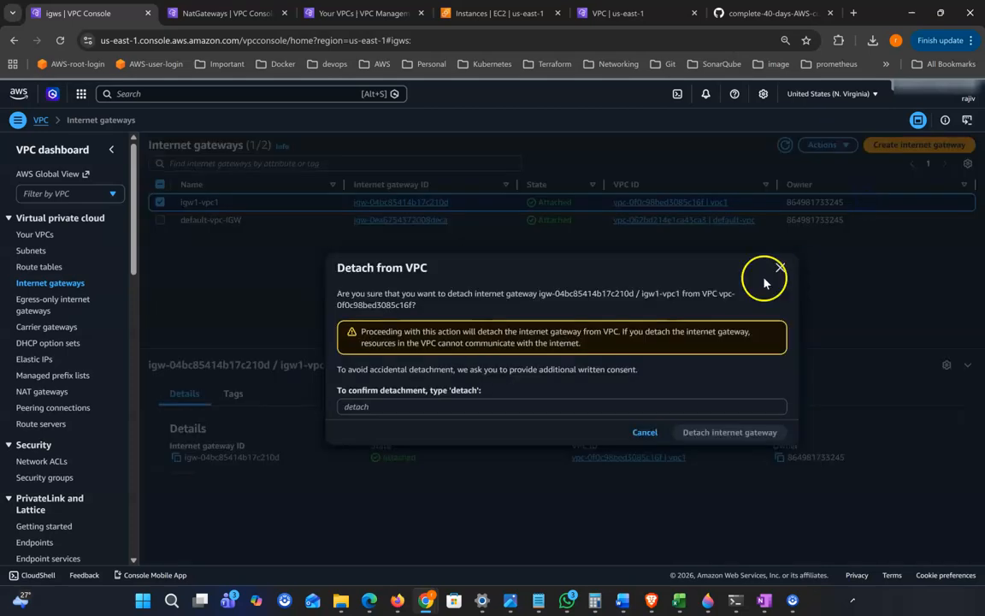
left_click(383, 404)
type("detach")
key("Return")
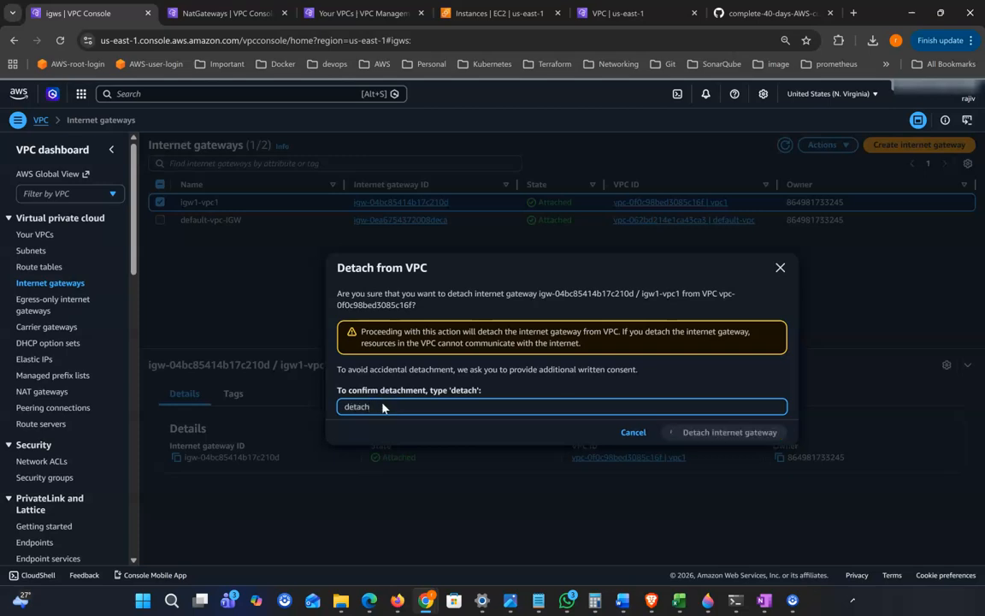
left_click(961, 146)
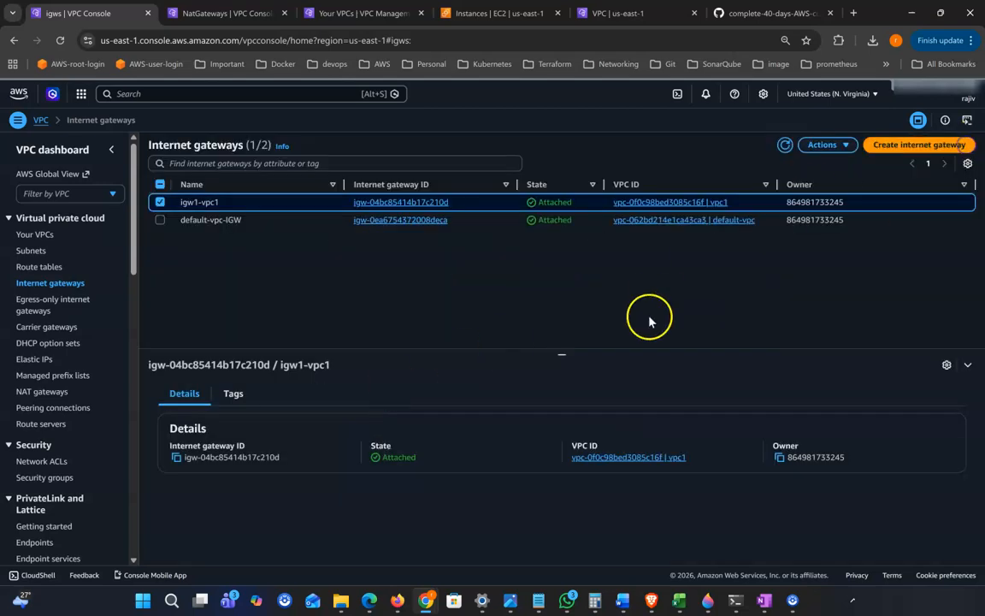
Check vpc1's subnets and refreshed route tables, then go to the VPC list
left_click(33, 250)
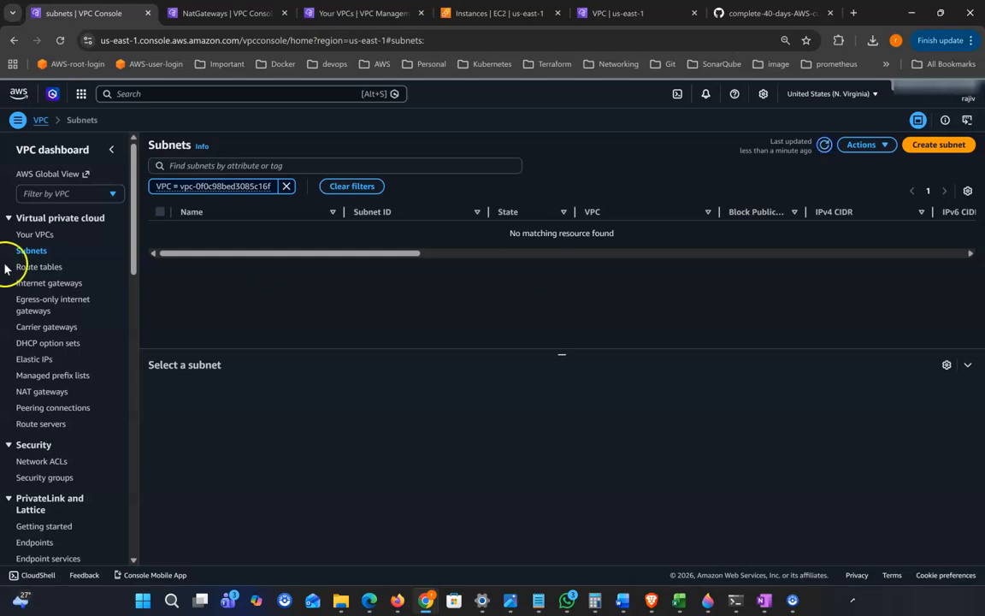
left_click(57, 270)
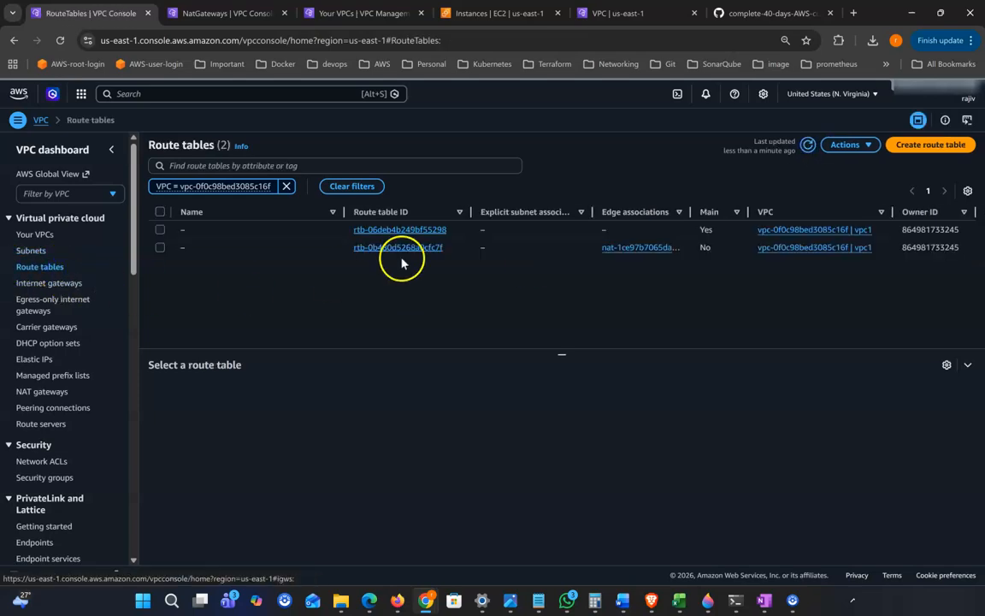
left_click(808, 145)
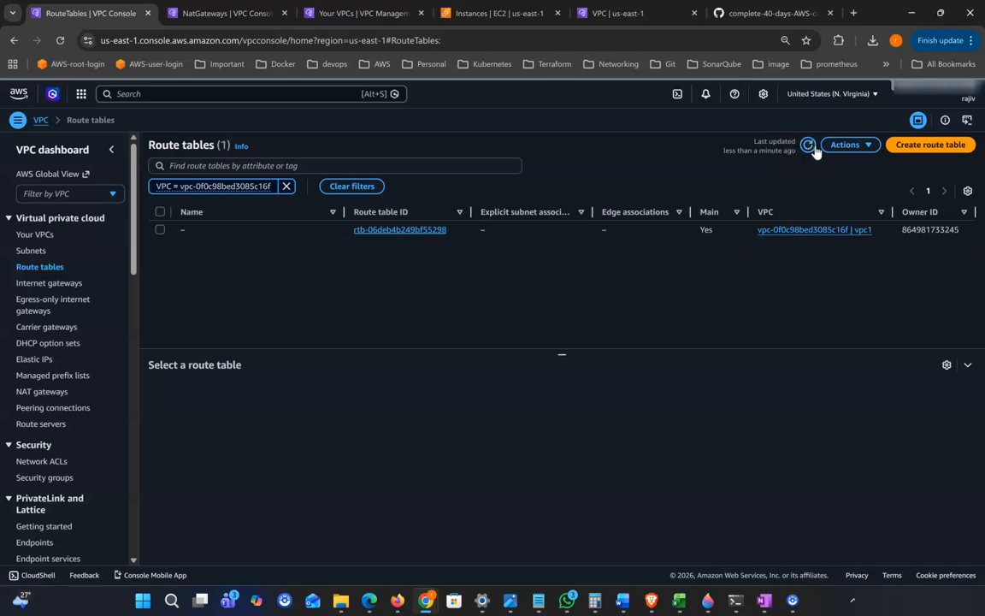
left_click(41, 234)
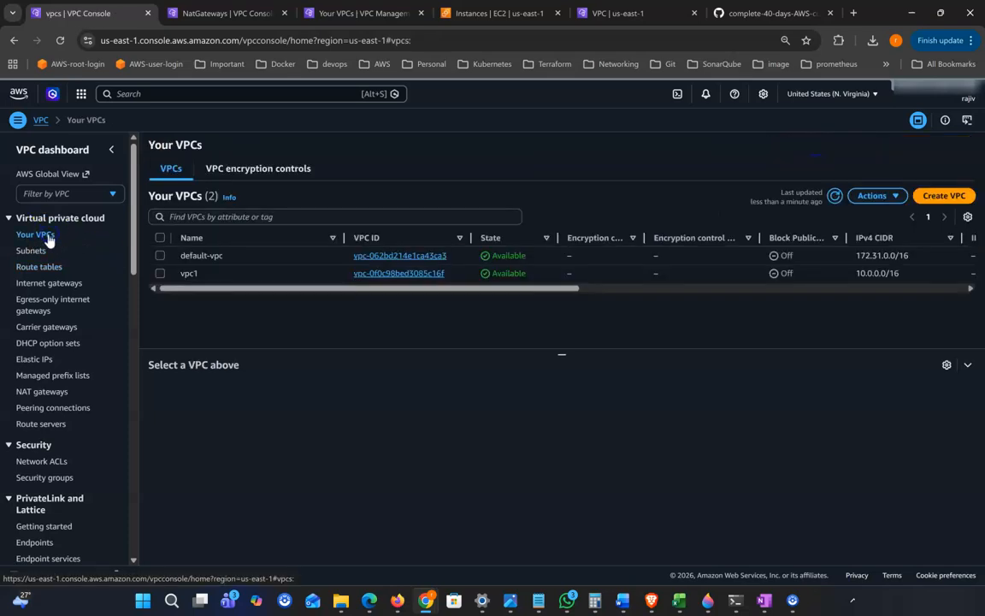
Delete default-vpc and its 13 associated resources after acknowledging the warning, then refresh
left_click(160, 254)
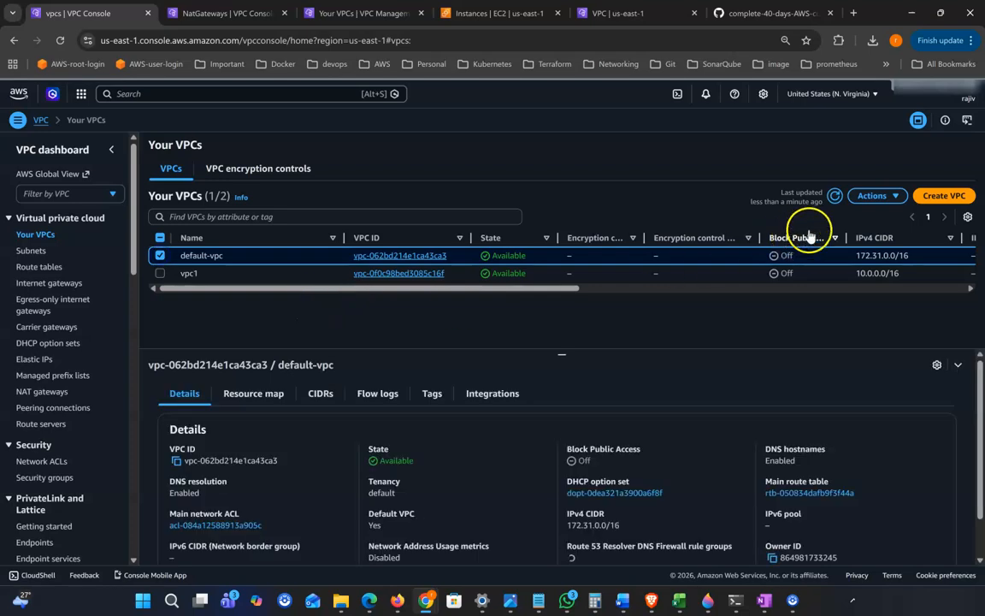
left_click(896, 198)
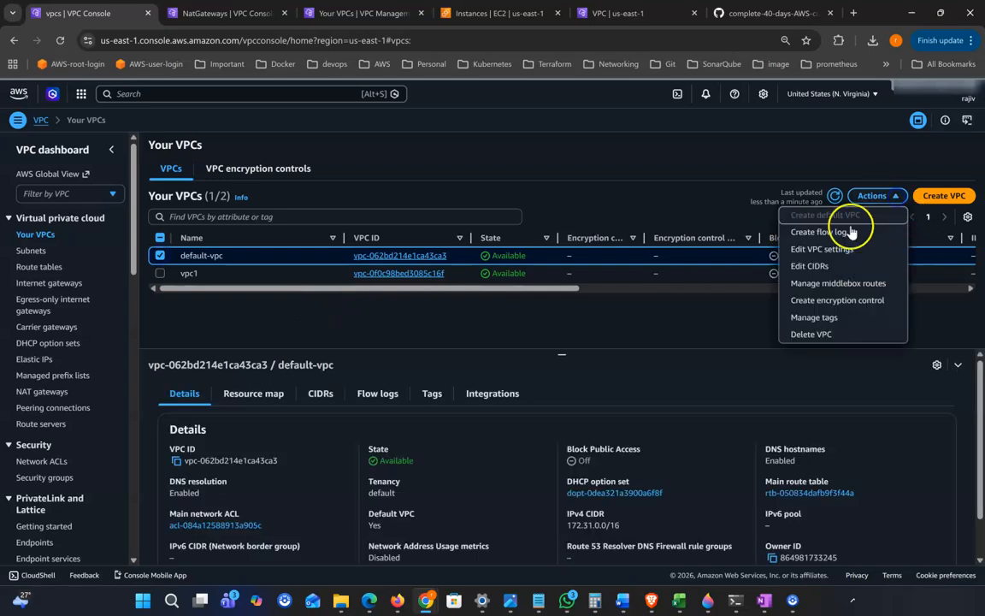
left_click(851, 339)
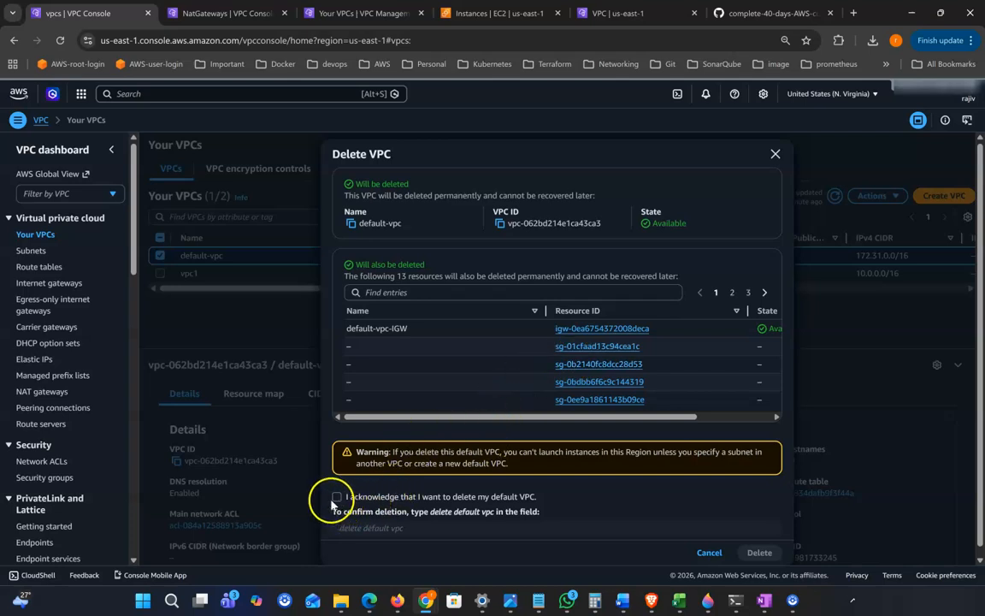
left_click(336, 497)
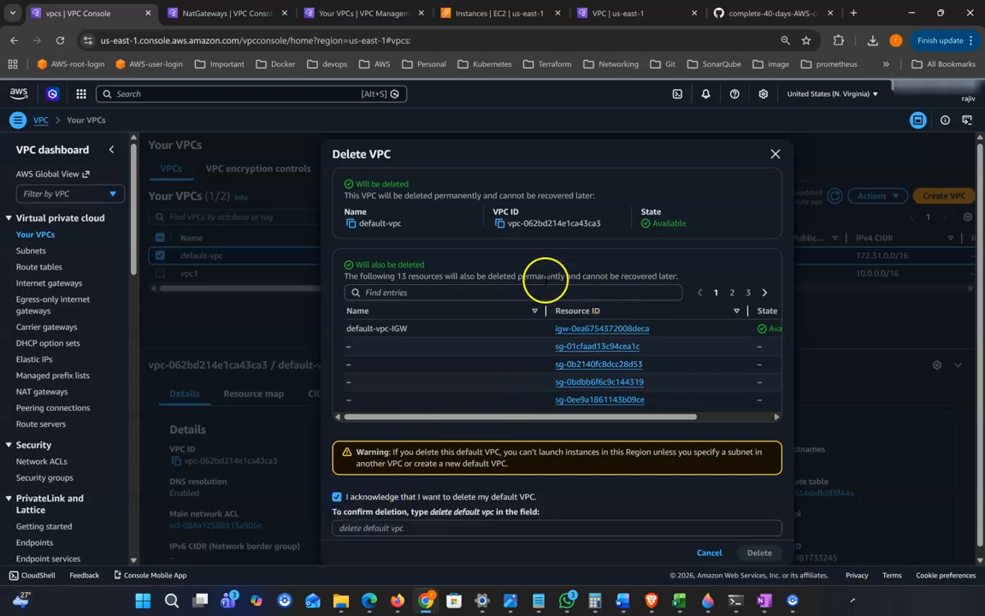
scroll(457, 242, "down", 1)
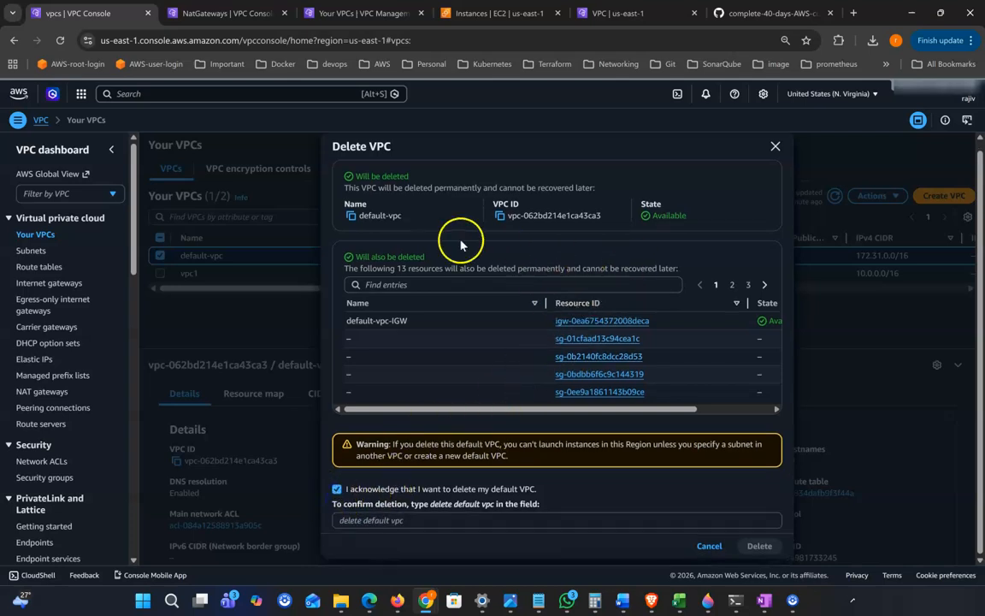
left_click(458, 519)
left_click(759, 544)
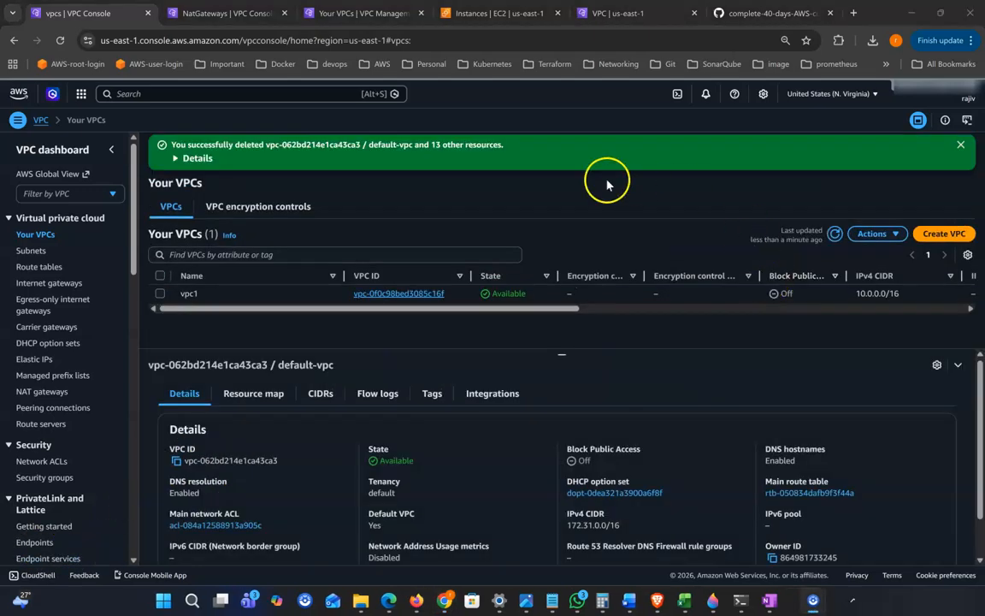
left_click(833, 235)
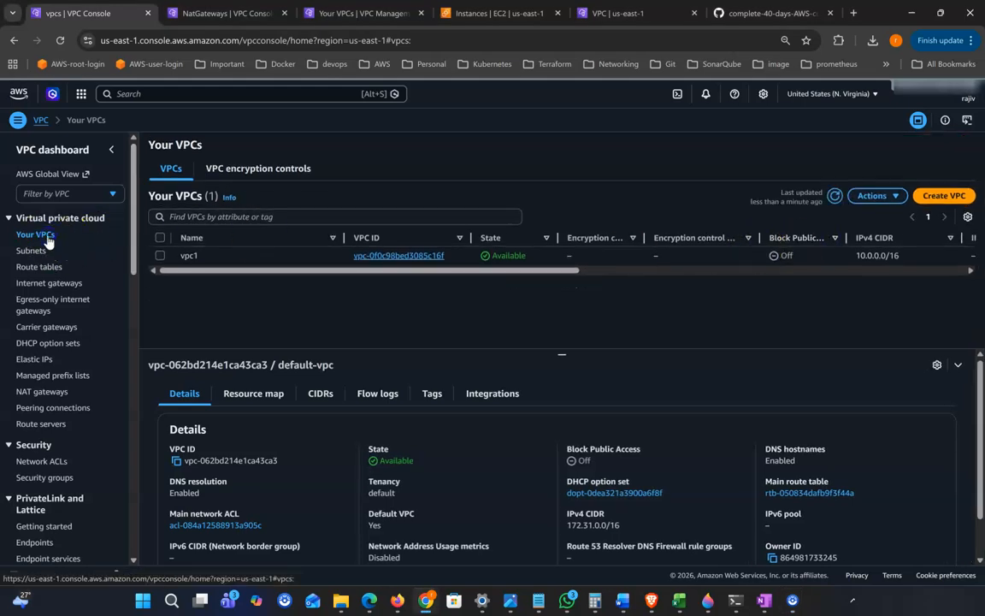
Delete vpc1 together with its internet gateway and security group
left_click(160, 256)
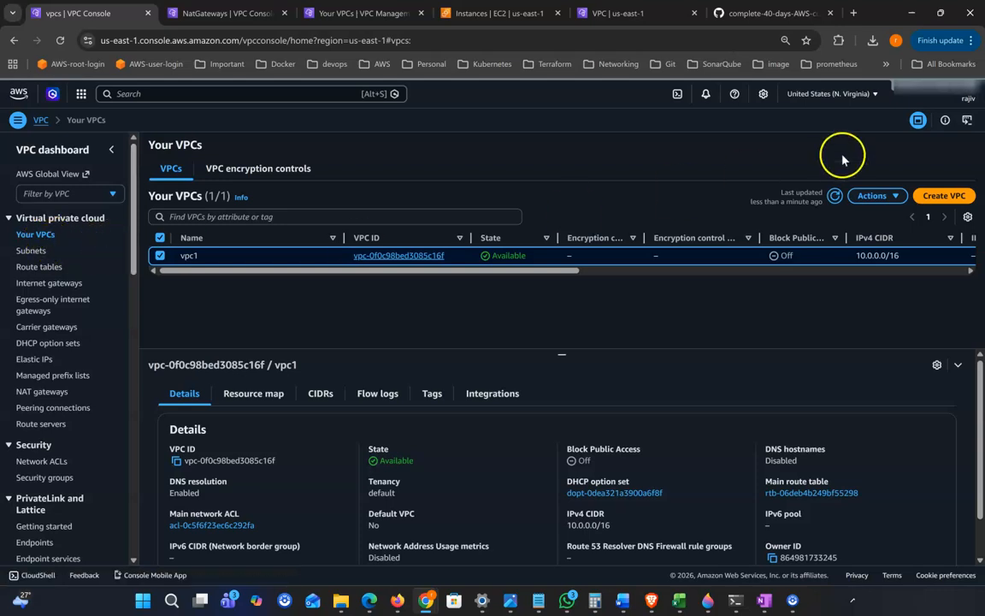
left_click(835, 196)
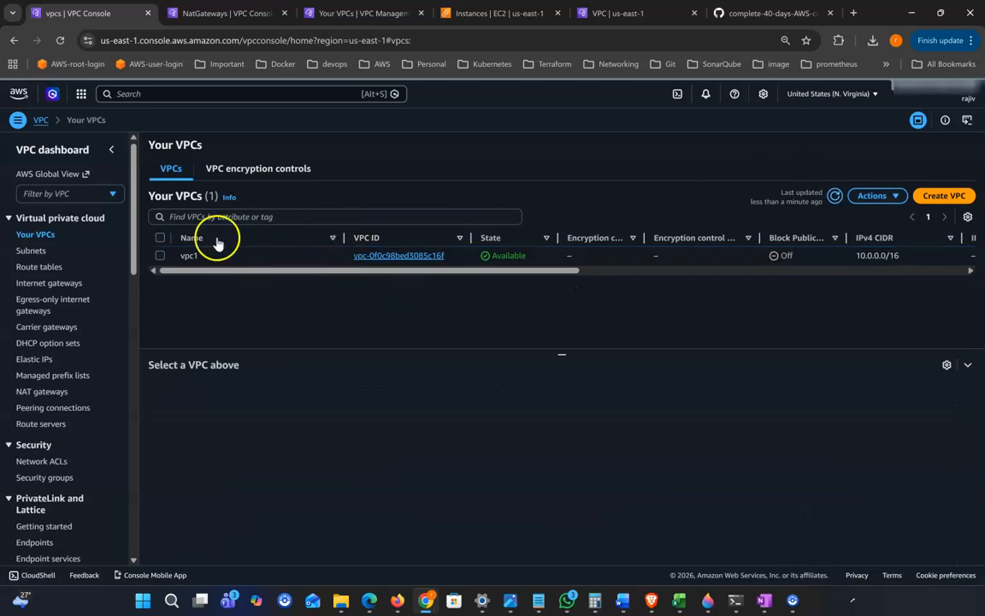
left_click(162, 239)
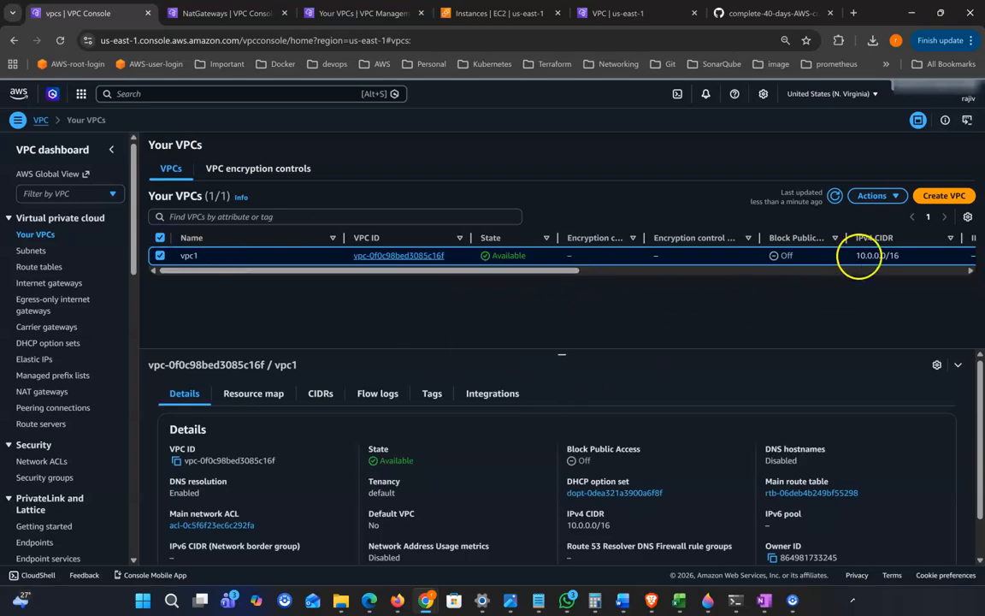
left_click(889, 195)
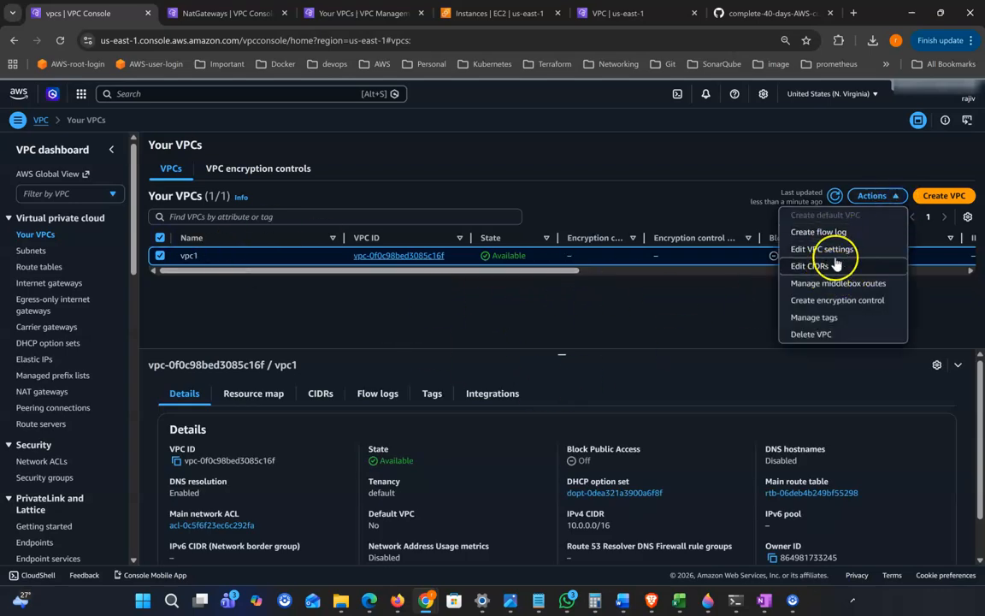
left_click(813, 334)
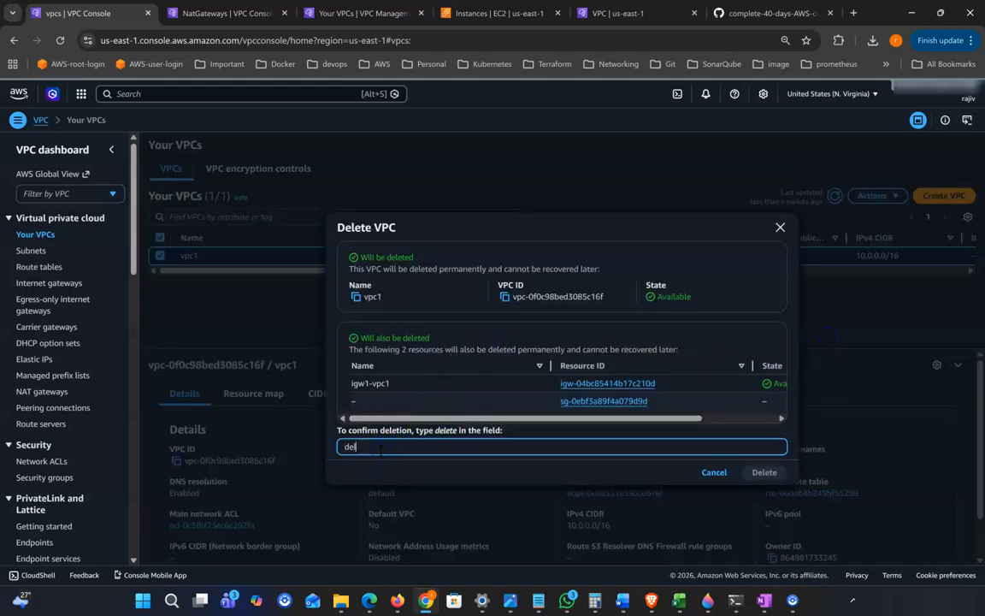
key("Return")
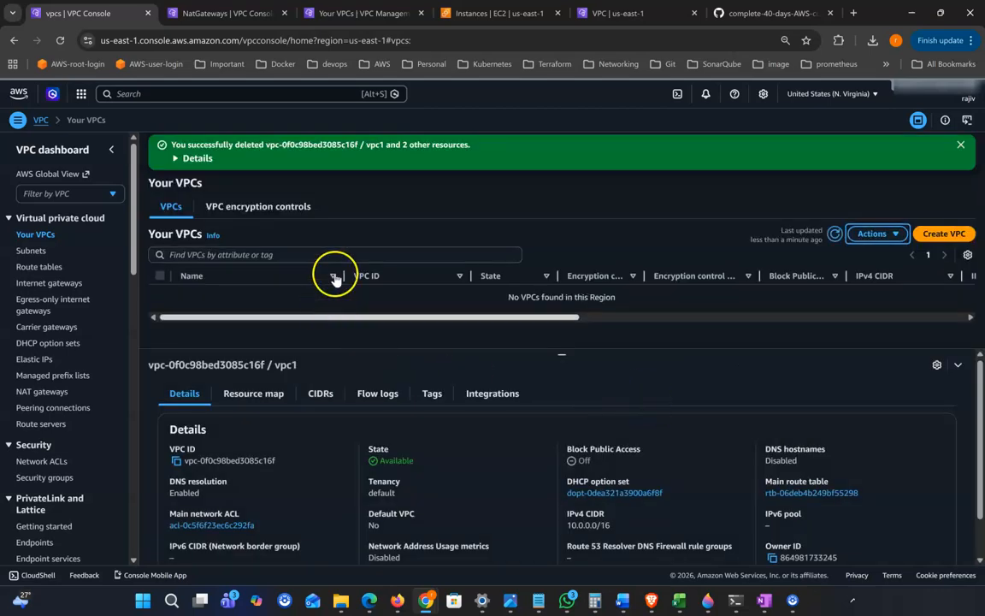
Refresh Internet gateways, Route tables and Egress-only gateways to confirm none remain
left_click(963, 147)
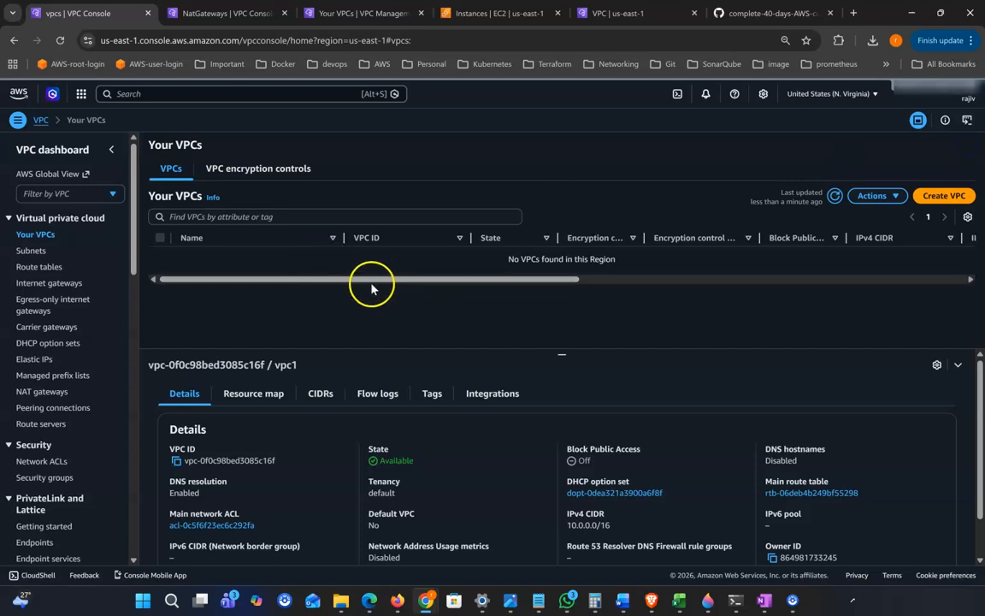
left_click(53, 283)
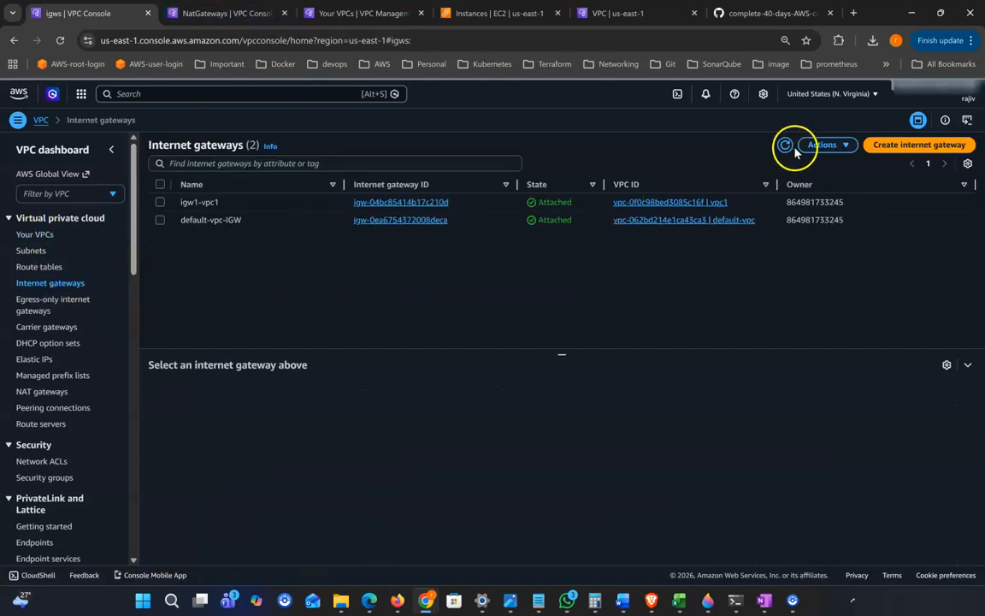
left_click(785, 146)
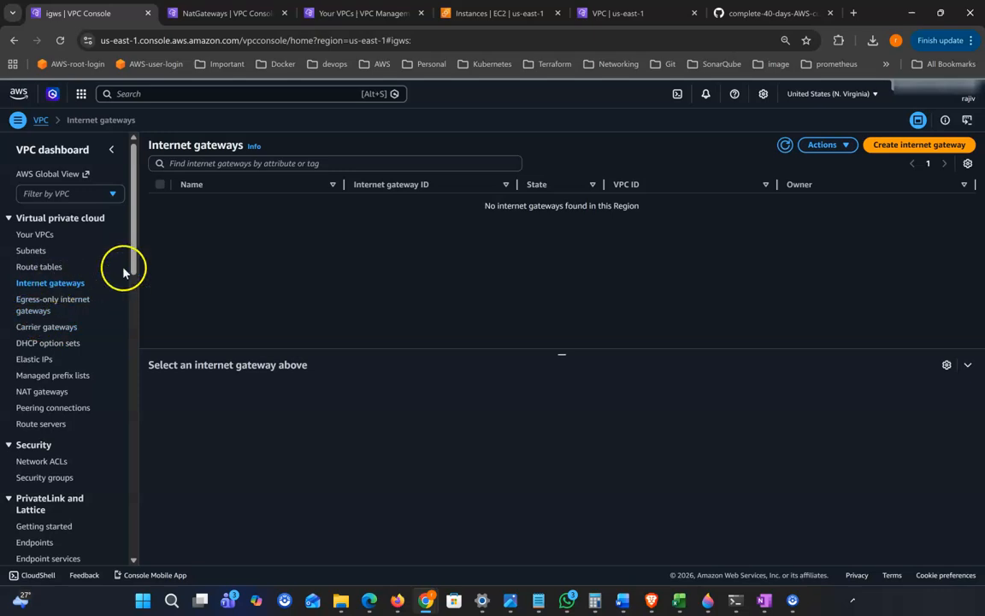
left_click(29, 265)
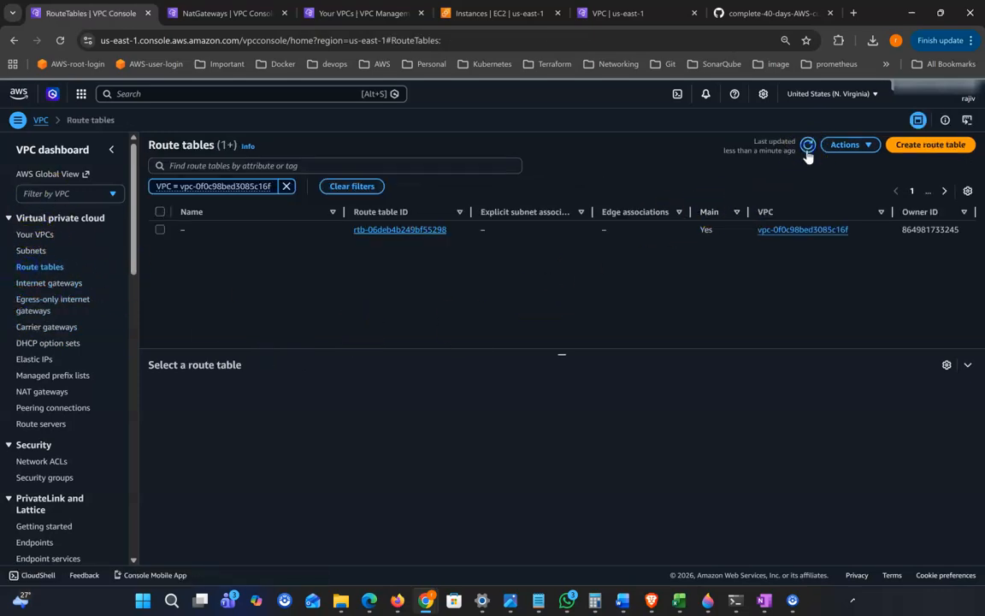
left_click(807, 146)
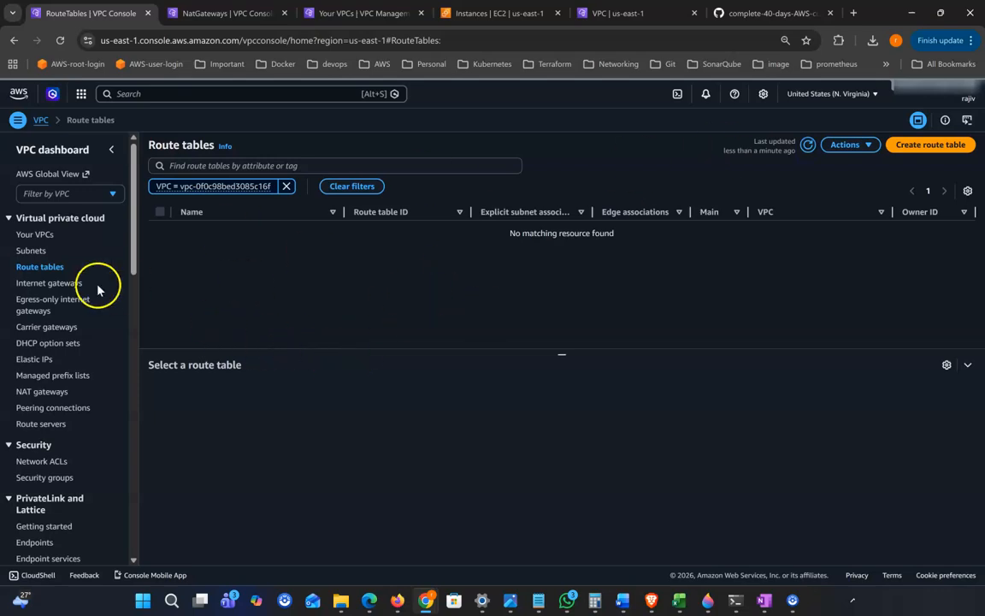
left_click(47, 308)
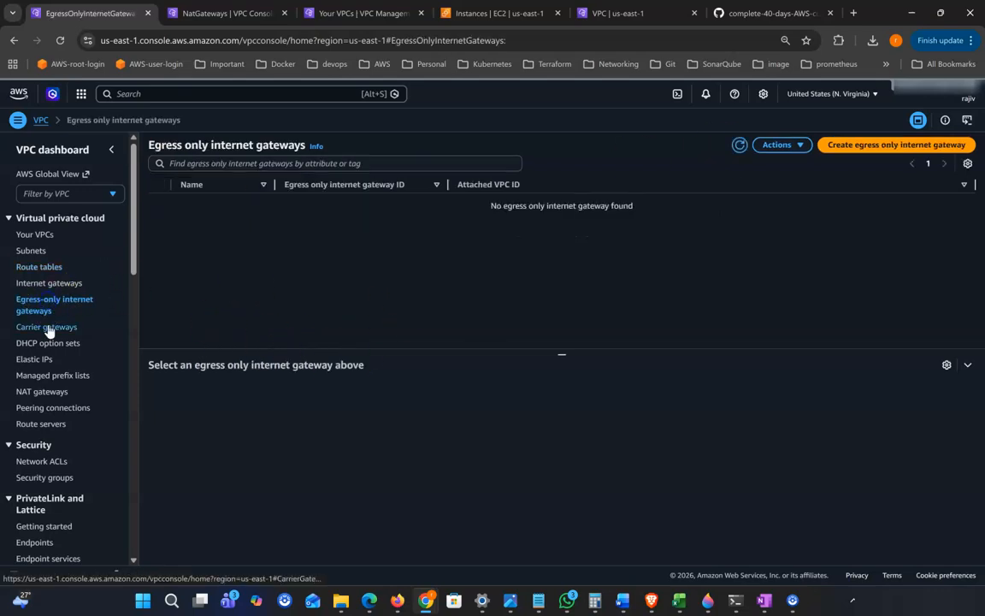
left_click(48, 282)
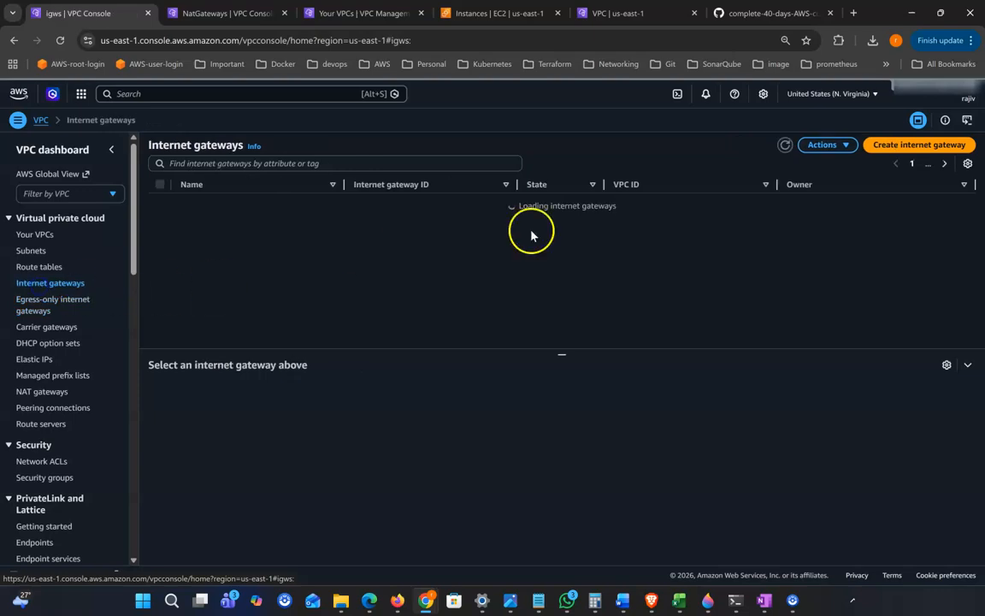
Confirm NAT-2 and nat1 show Deleted, then switch to the Day-09-VPC.md notes
left_click(30, 391)
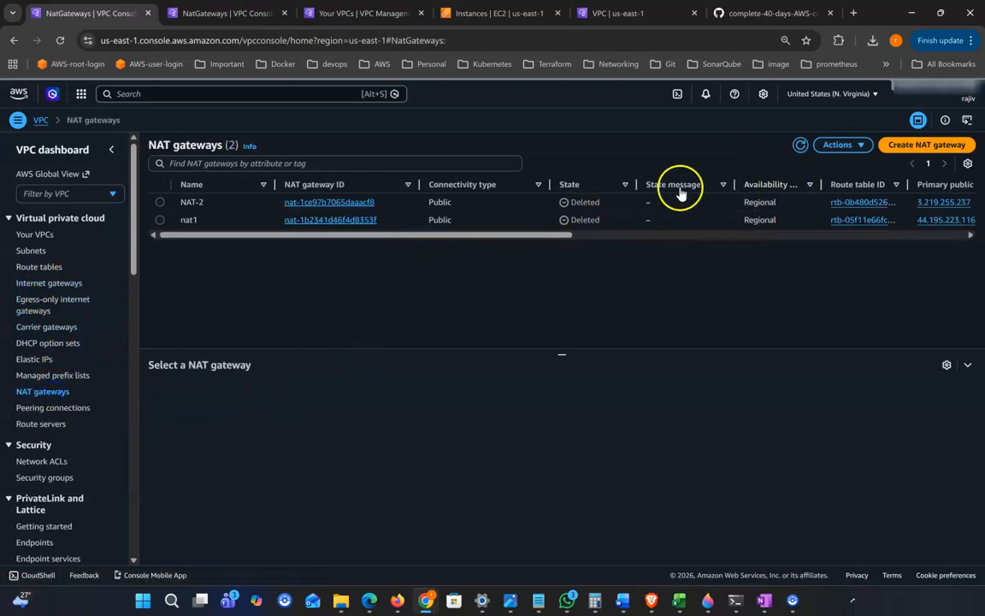
left_click(799, 145)
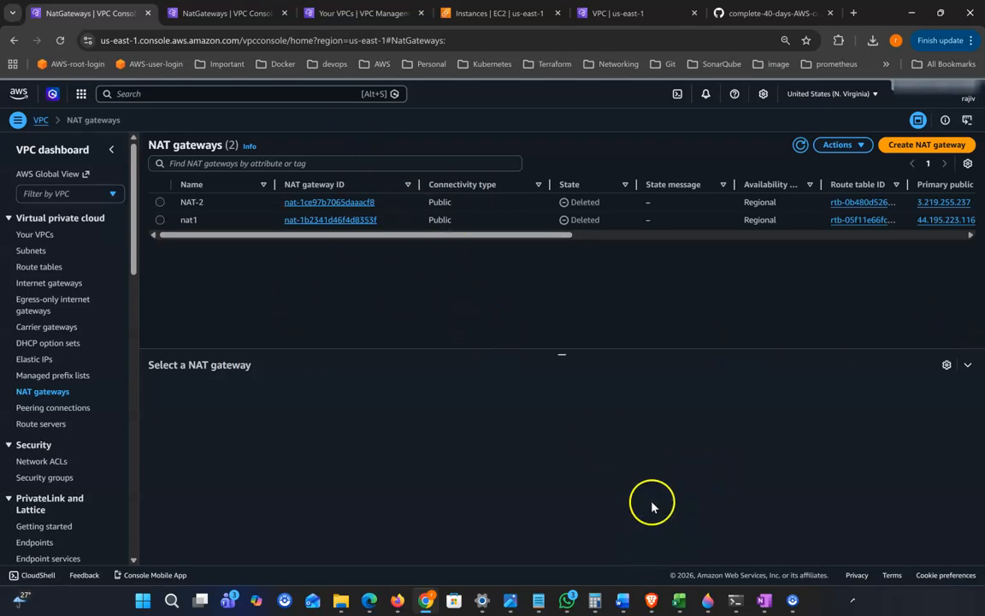
left_click(748, 14)
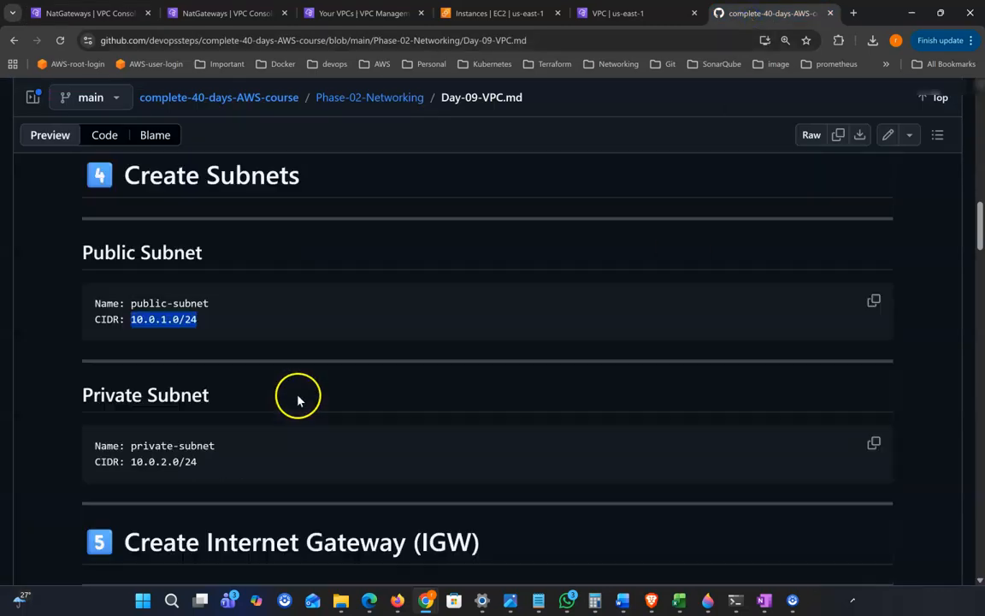
scroll(298, 400, "down", 1)
left_click_drag(180, 331, 214, 334)
scroll(351, 426, "down", 1)
left_click_drag(149, 289, 205, 291)
scroll(360, 336, "down", 1)
left_click_drag(148, 407, 244, 410)
scroll(315, 425, "down", 1)
scroll(316, 425, "down", 1)
left_click_drag(135, 315, 193, 315)
scroll(296, 409, "down", 2)
scroll(285, 440, "down", 4)
scroll(285, 440, "down", 4)
scroll(308, 349, "down", 4)
scroll(308, 349, "down", 5)
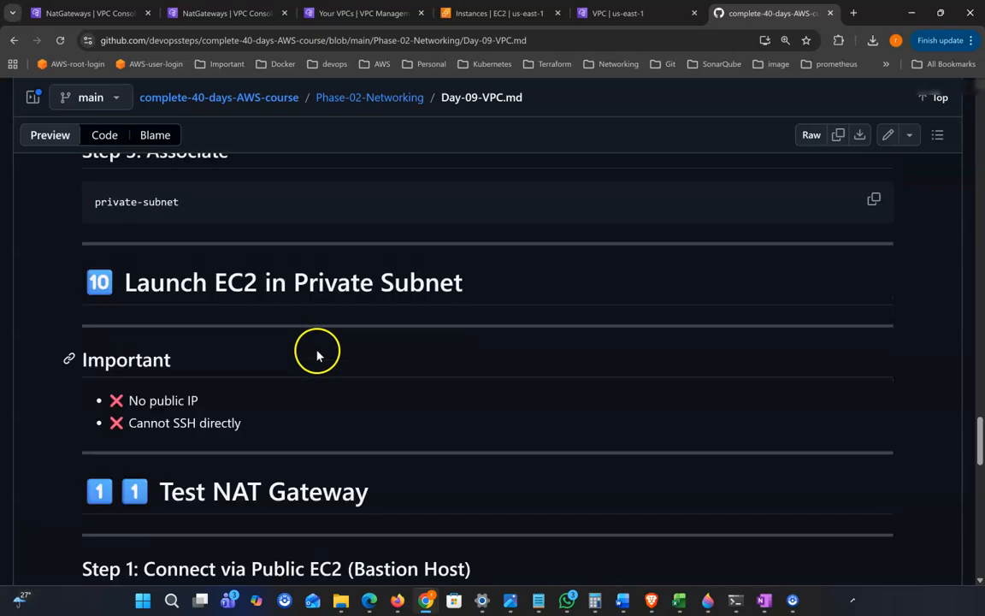
scroll(316, 355, "down", 1)
left_click_drag(292, 242, 425, 242)
scroll(237, 363, "down", 1)
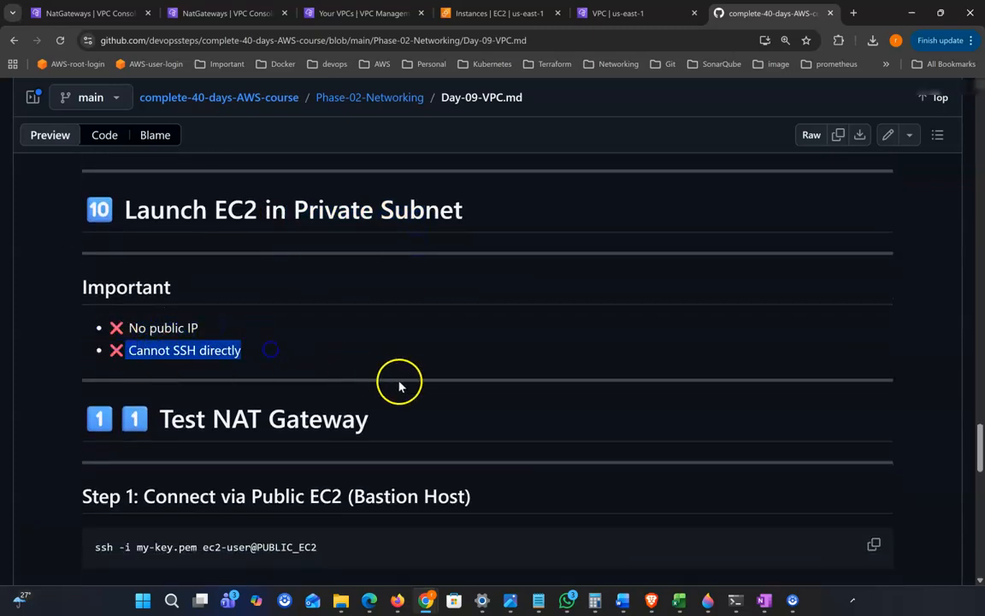
scroll(405, 388, "down", 3)
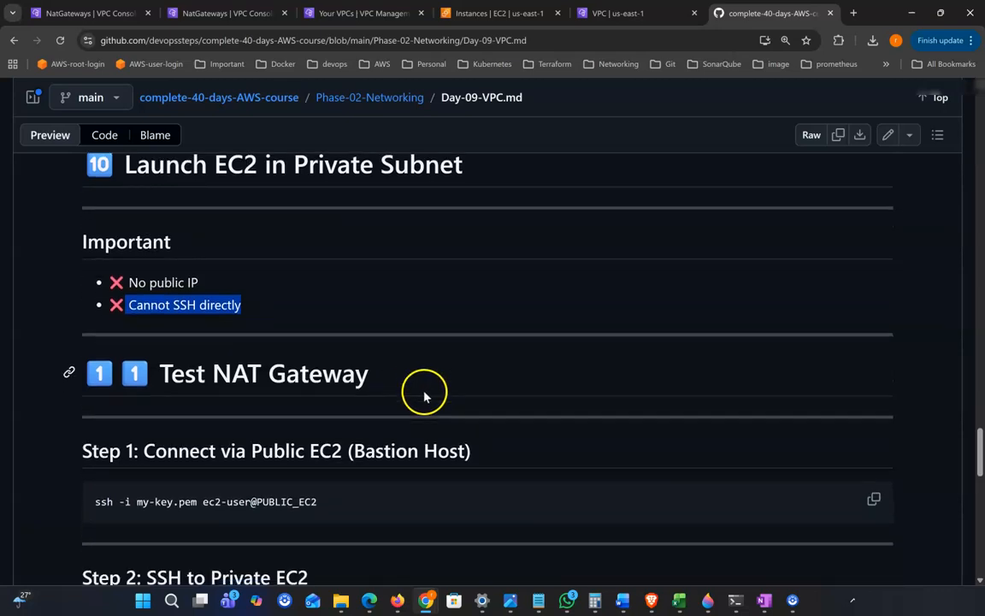
scroll(425, 392, "down", 5)
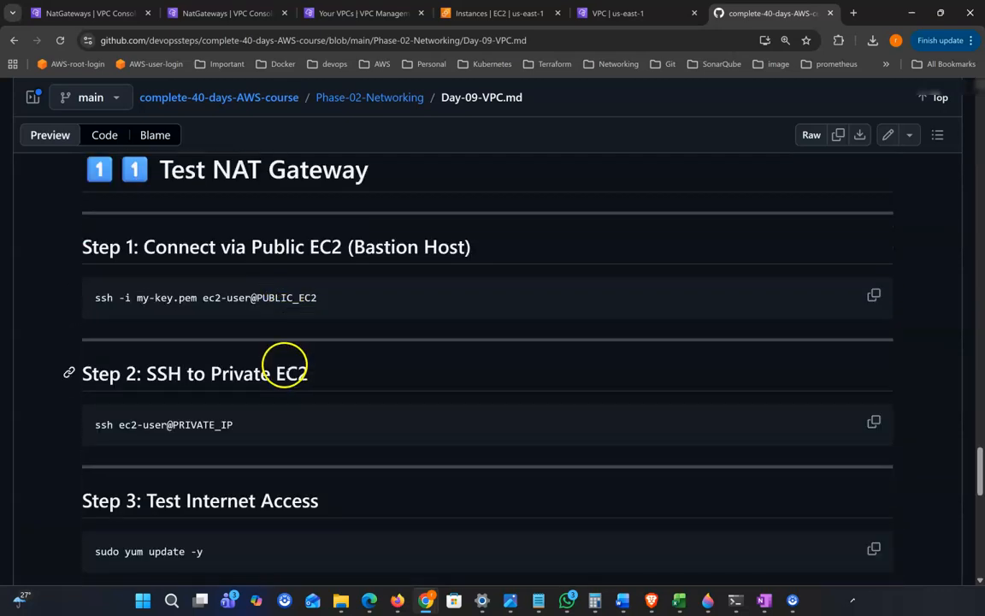
scroll(274, 346, "down", 2)
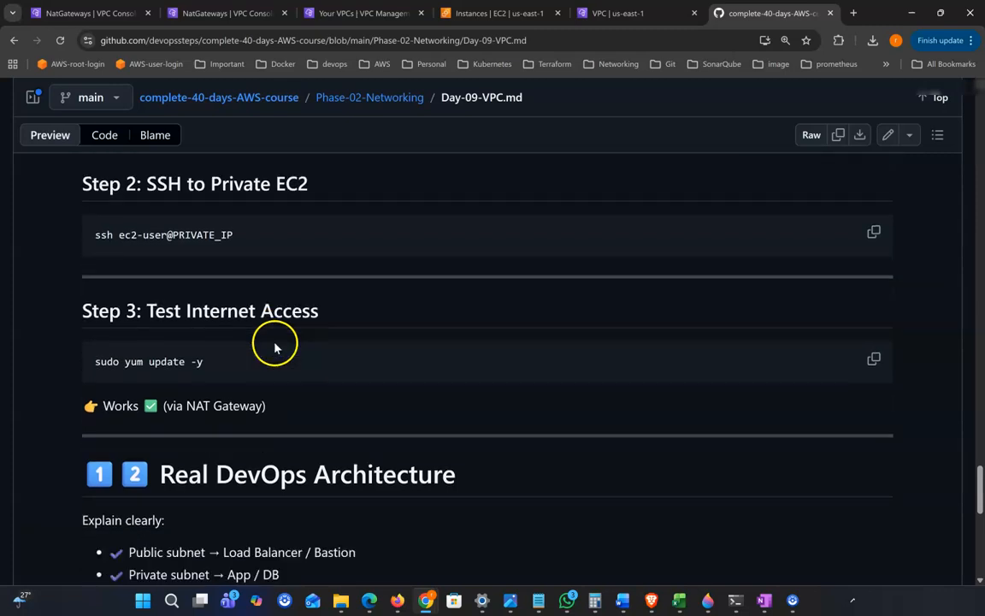
left_click_drag(217, 345, 545, 345)
scroll(405, 428, "down", 1)
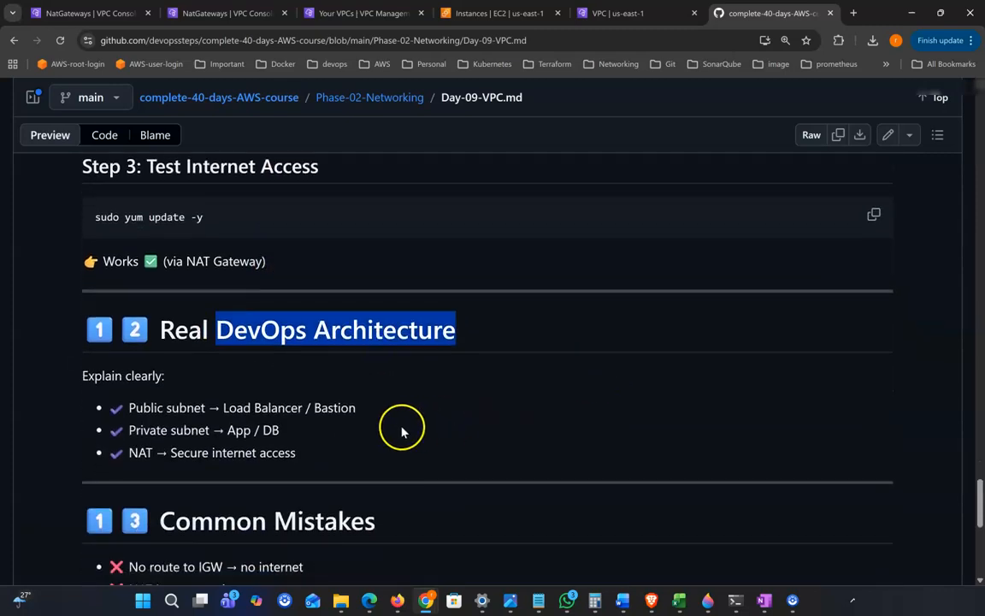
left_click_drag(129, 409, 398, 418)
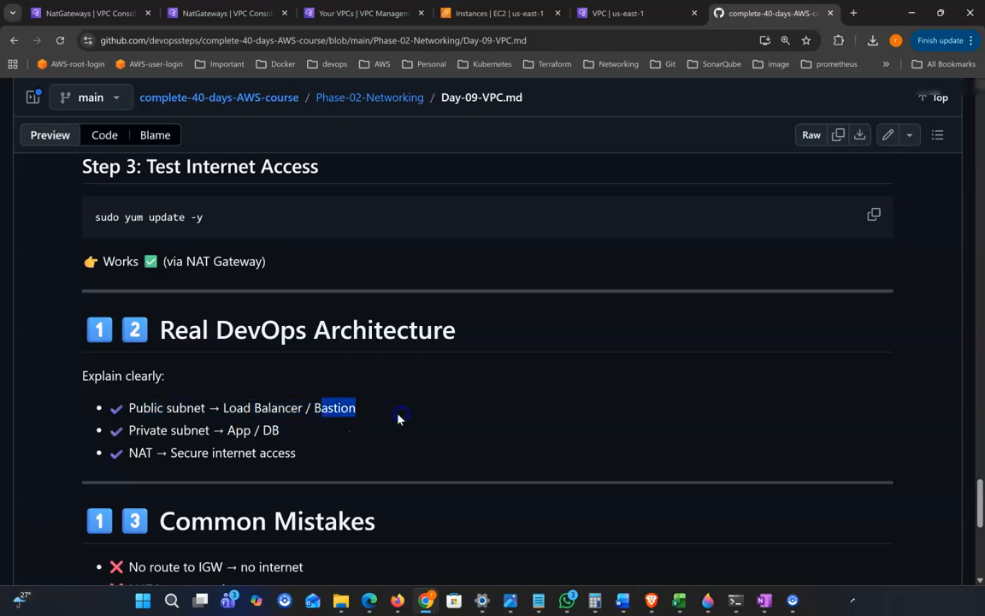
left_click(326, 409)
left_click_drag(135, 429, 194, 431)
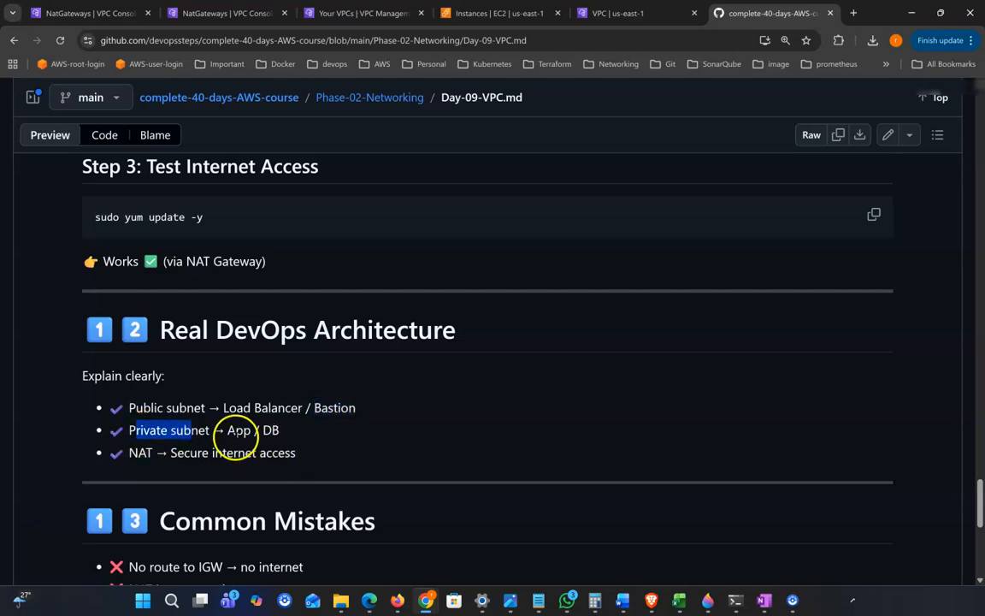
double_click(231, 429)
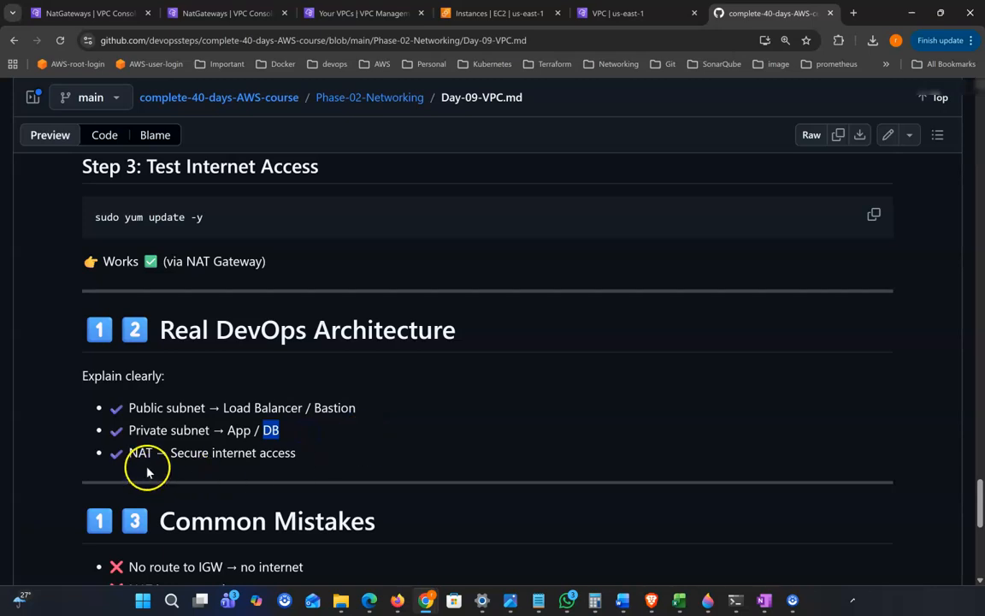
left_click_drag(171, 454, 324, 461)
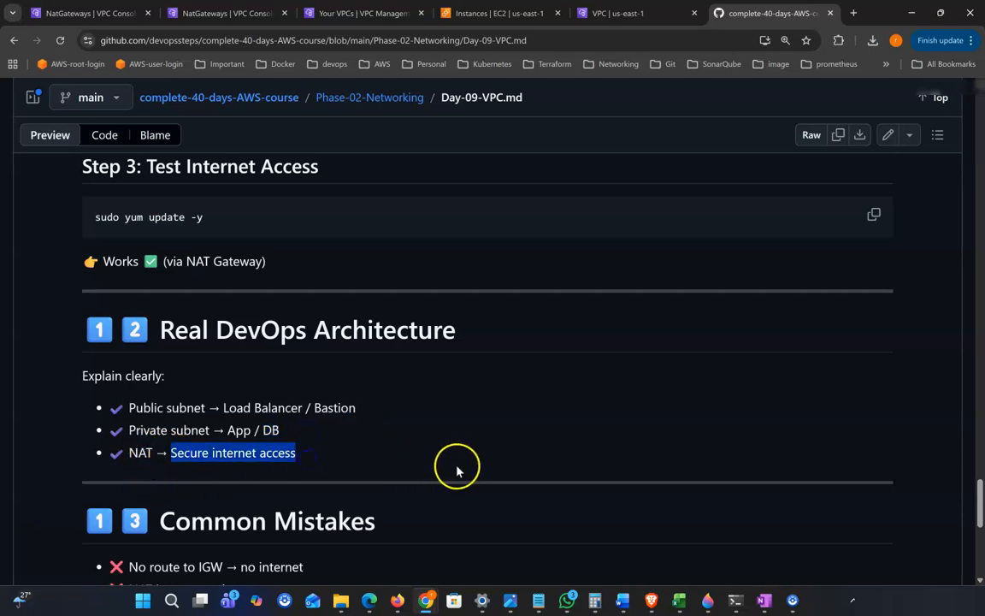
scroll(457, 468, "down", 1)
left_click_drag(237, 429, 340, 431)
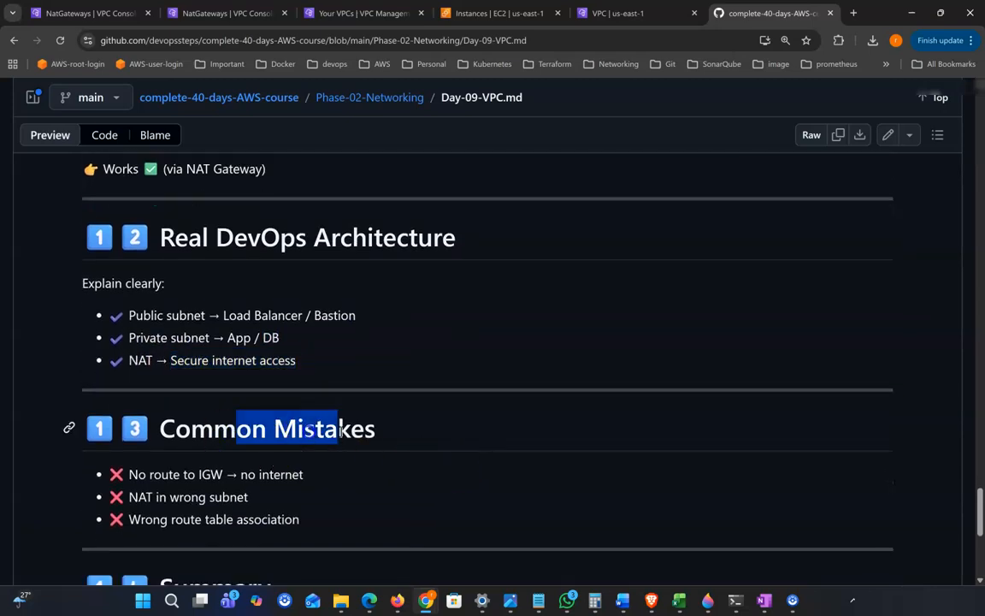
left_click(459, 485)
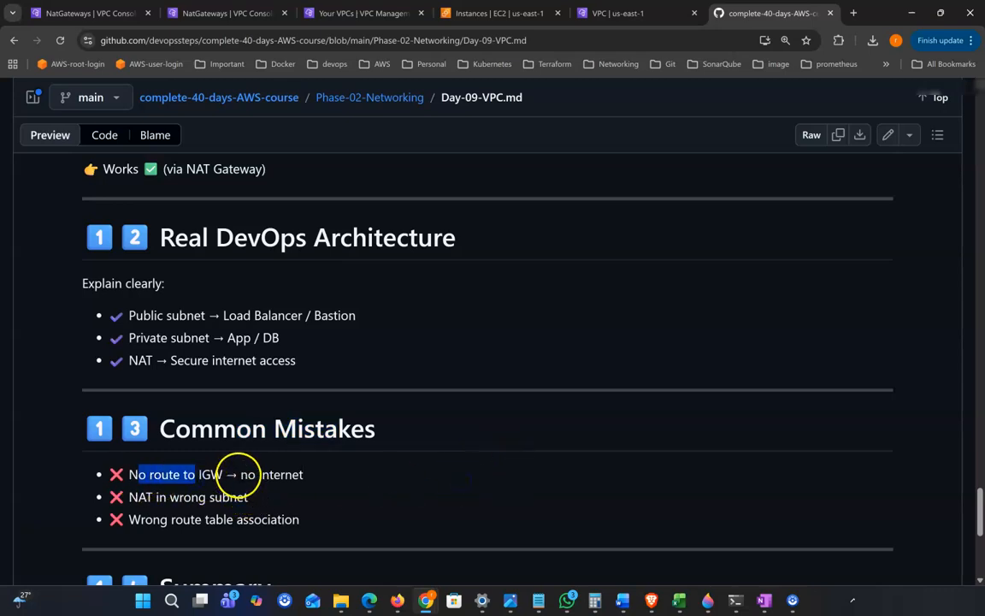
left_click_drag(239, 474, 354, 479)
left_click_drag(129, 497, 227, 497)
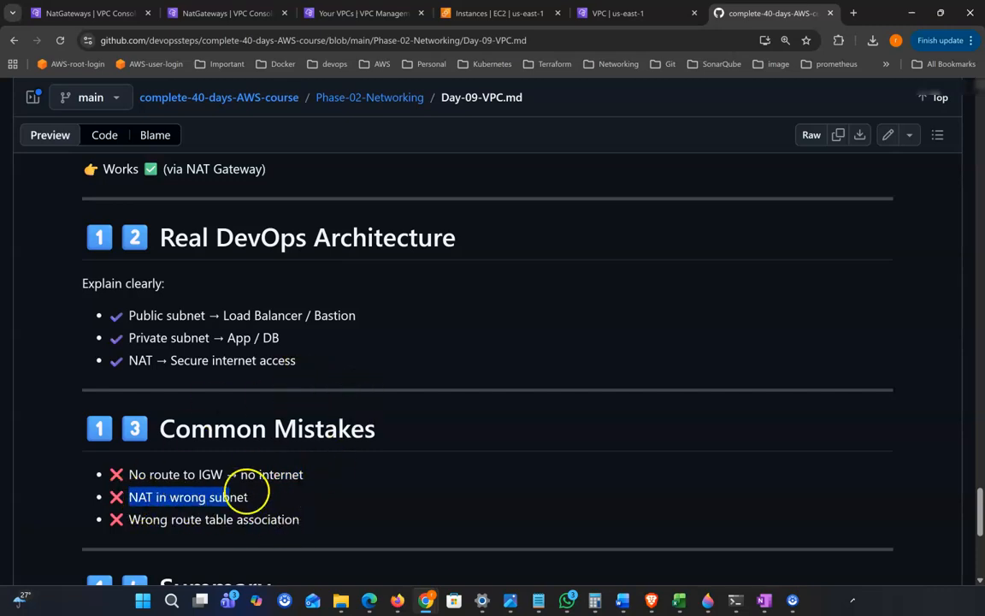
left_click(243, 495)
left_click_drag(129, 519, 257, 520)
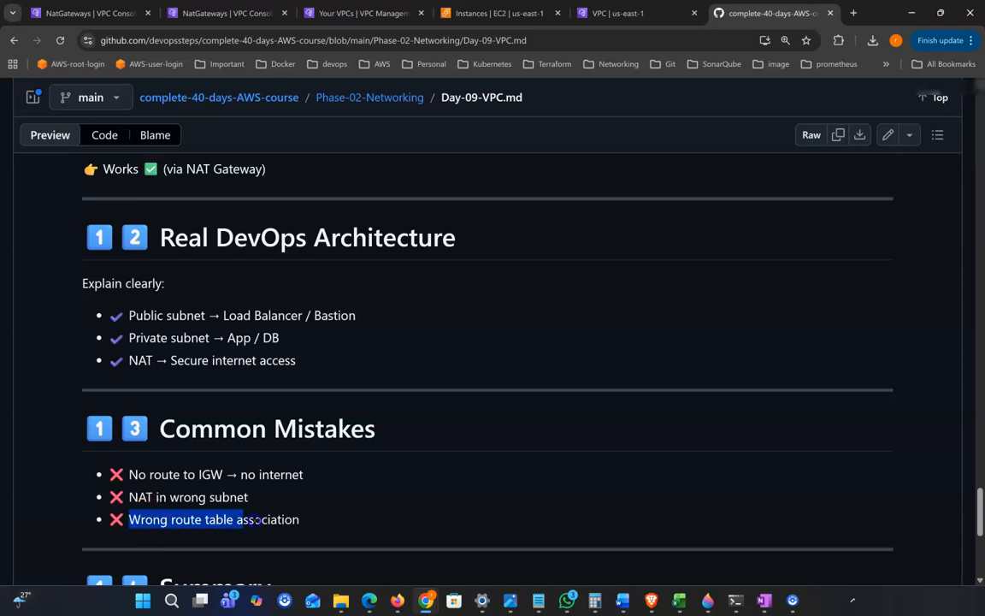
left_click(351, 526)
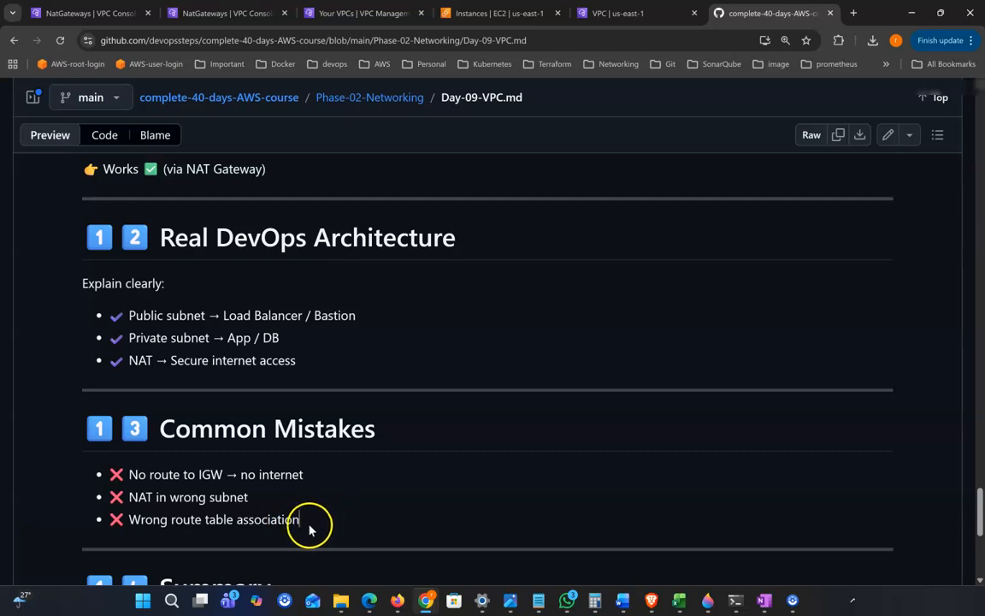
left_click_drag(308, 524, 194, 520)
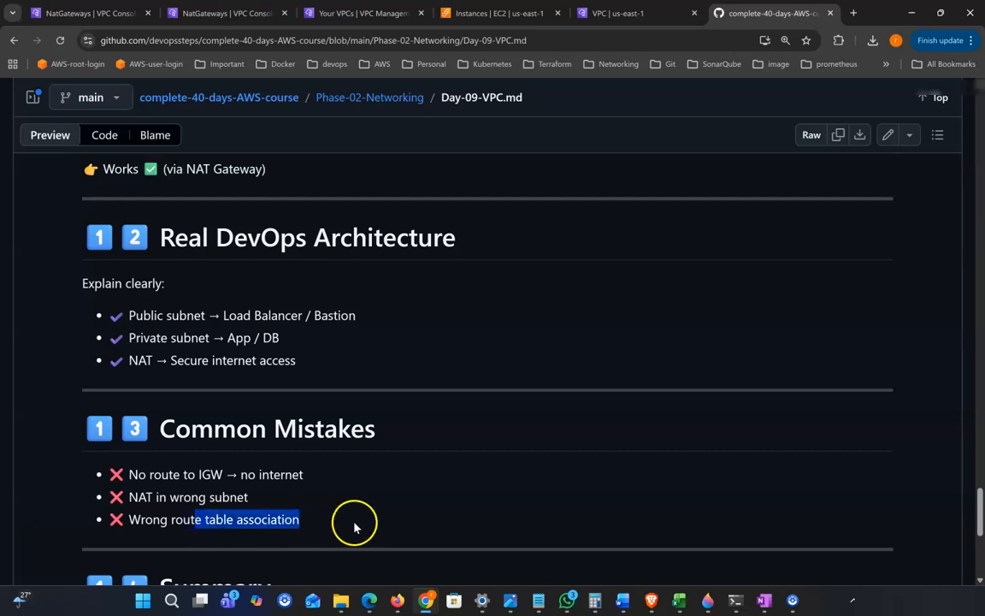
left_click(323, 524)
scroll(410, 445, "down", 3)
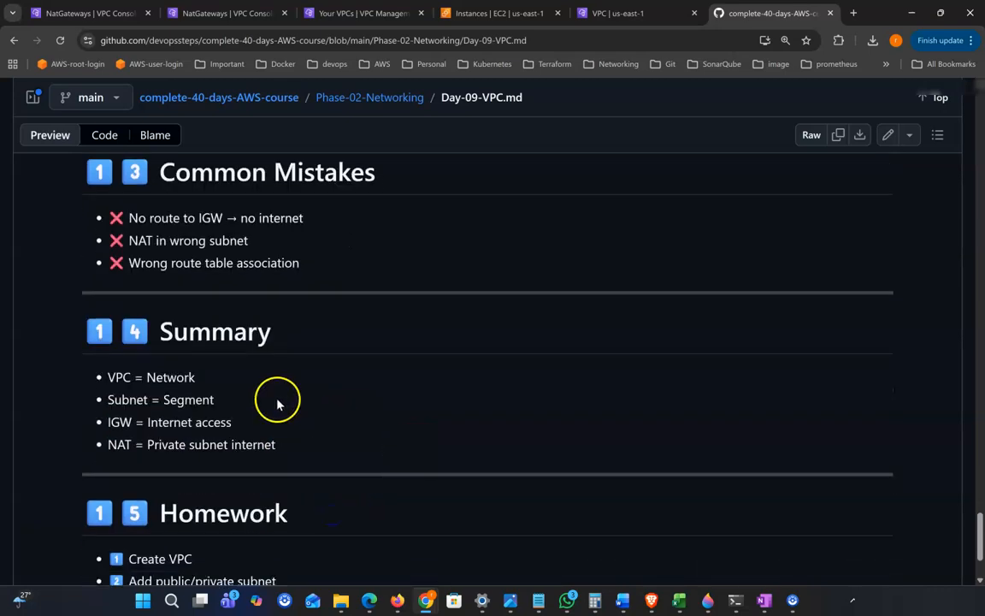
left_click_drag(109, 368, 196, 370)
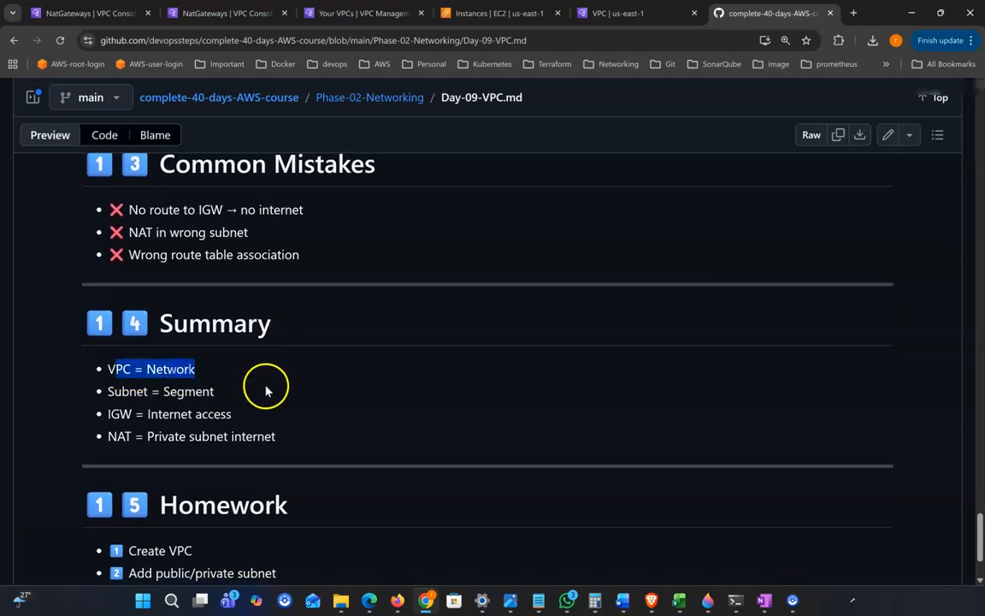
left_click_drag(112, 391, 215, 395)
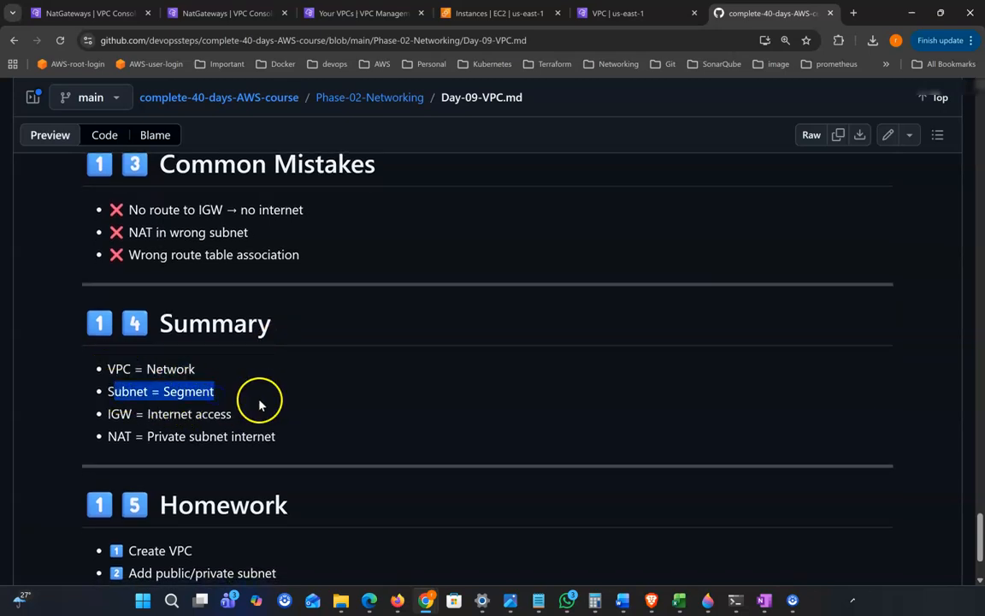
left_click_drag(146, 413, 202, 416)
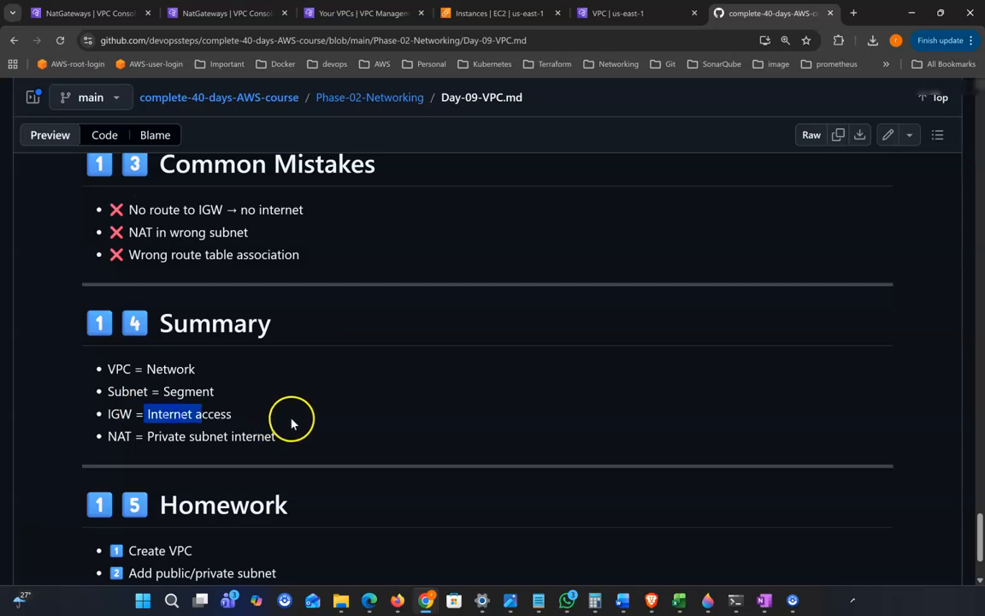
left_click_drag(131, 436, 253, 437)
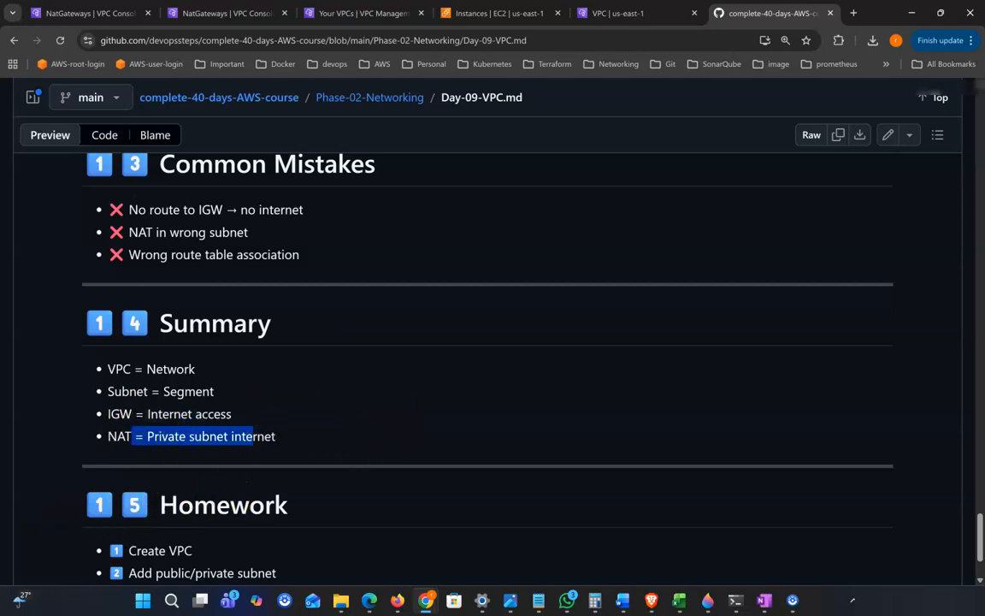
scroll(310, 400, "down", 2)
left_click_drag(124, 449, 246, 455)
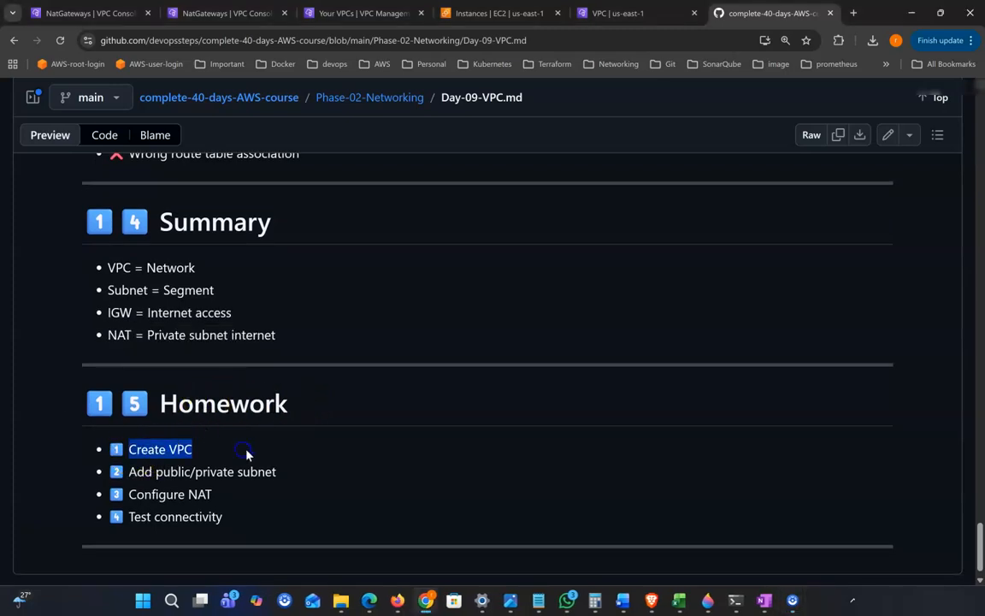
left_click_drag(122, 471, 300, 478)
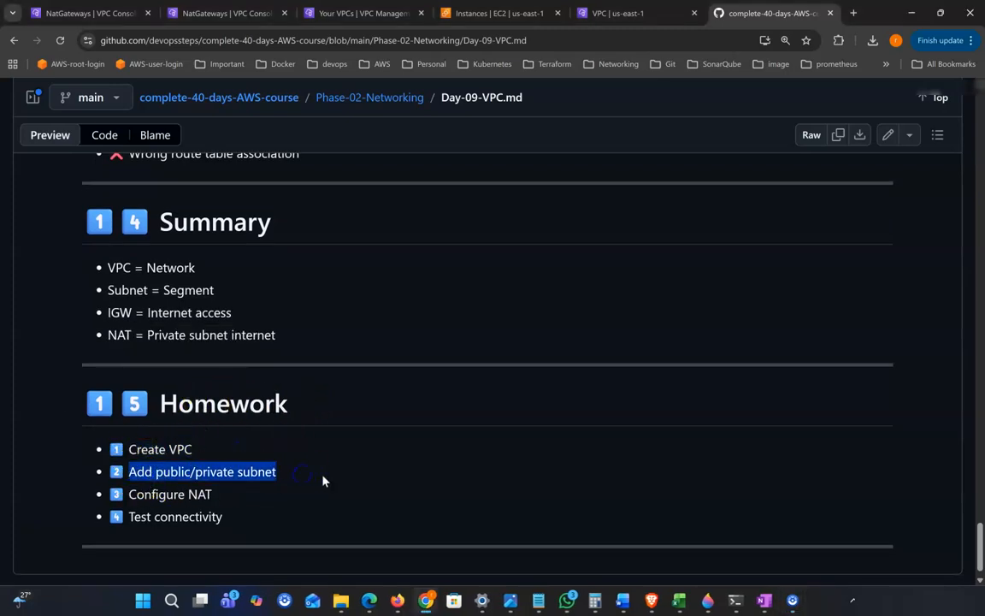
scroll(323, 481, "down", 1)
left_click_drag(137, 470, 359, 501)
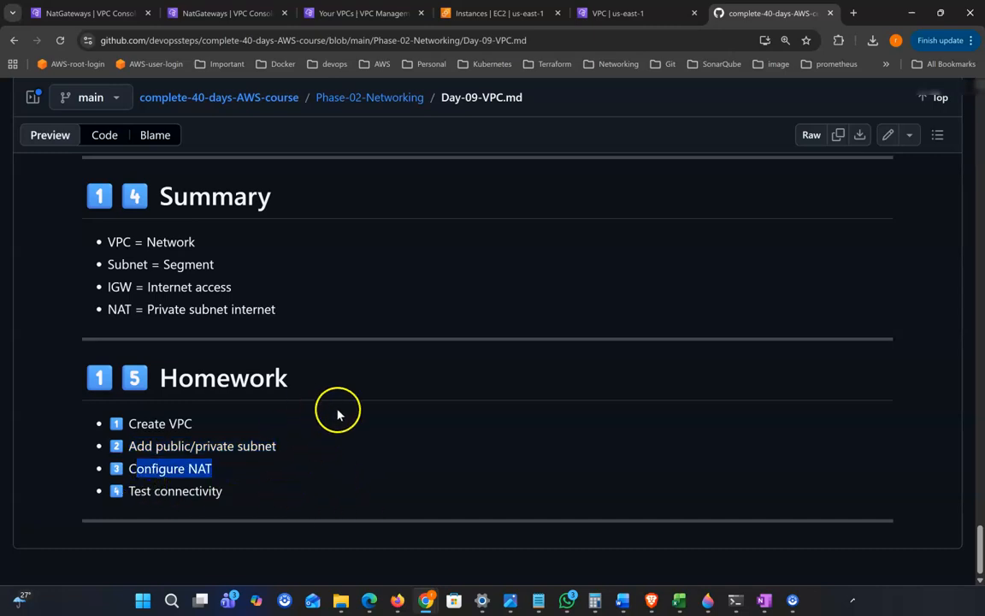
left_click_drag(141, 492, 251, 496)
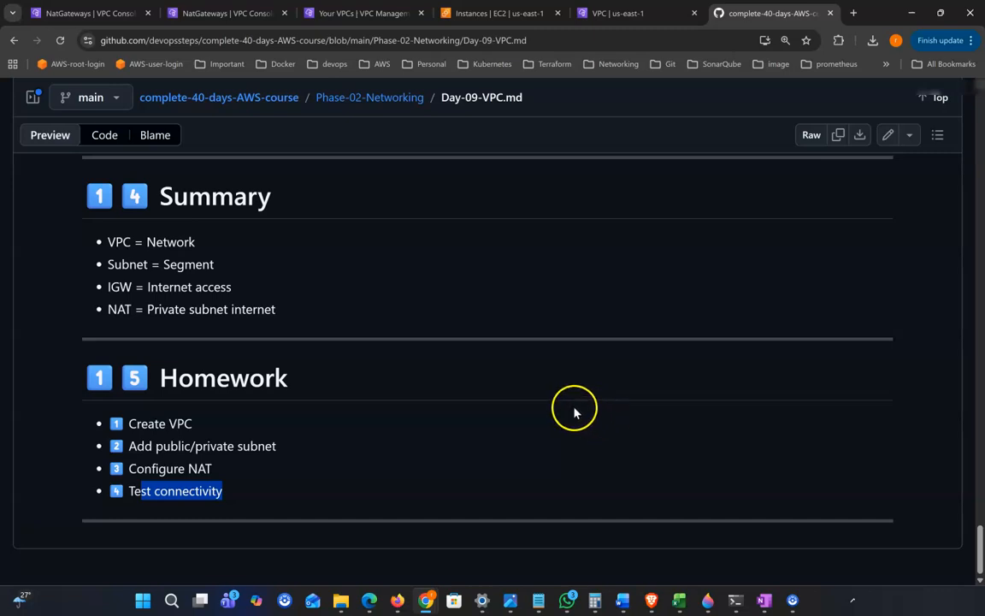
scroll(571, 414, "up", 10)
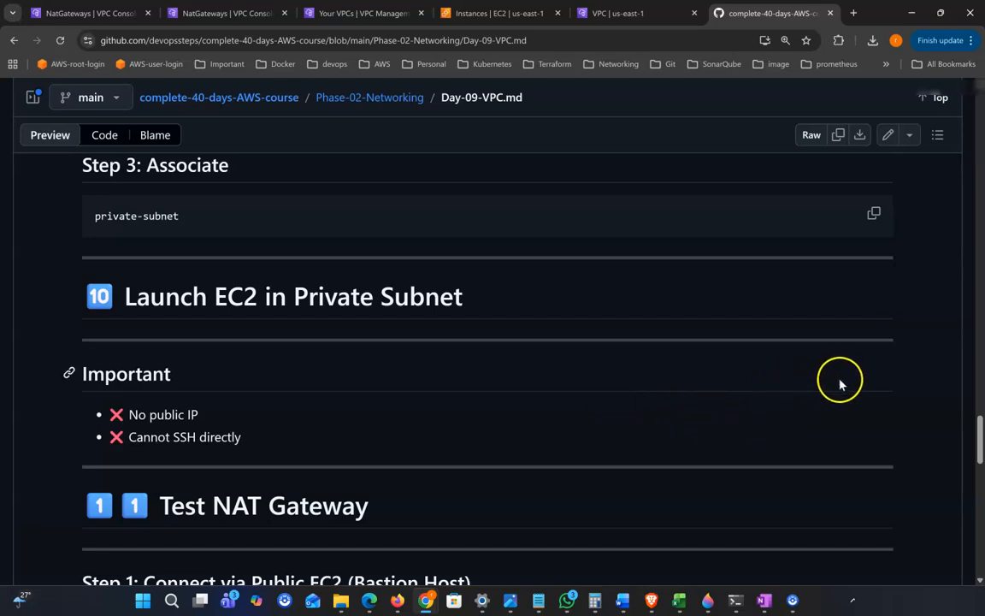
scroll(626, 335, "up", 1)
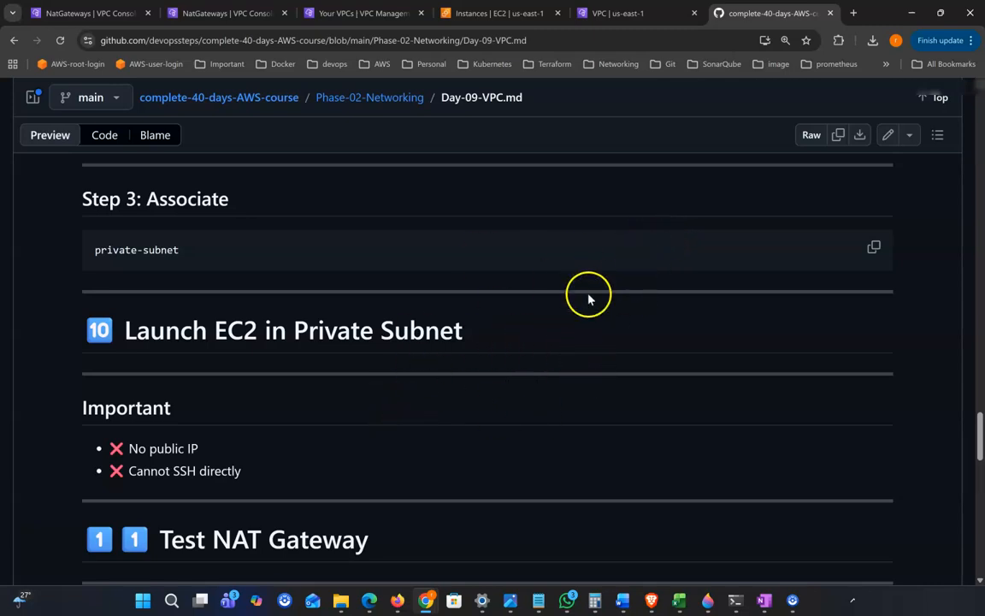
scroll(565, 345, "up", 1)
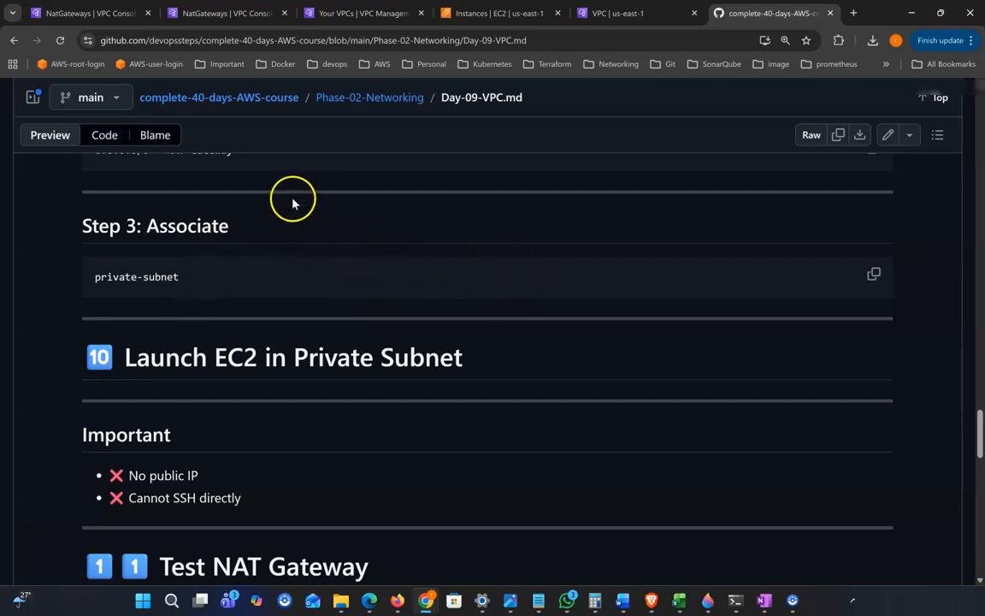
scroll(504, 409, "up", 1)
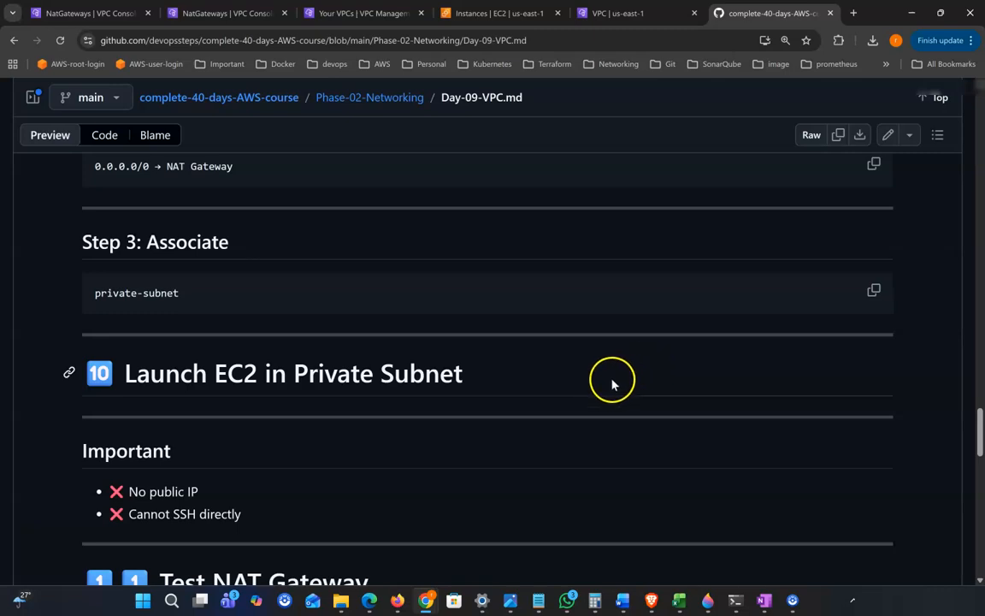